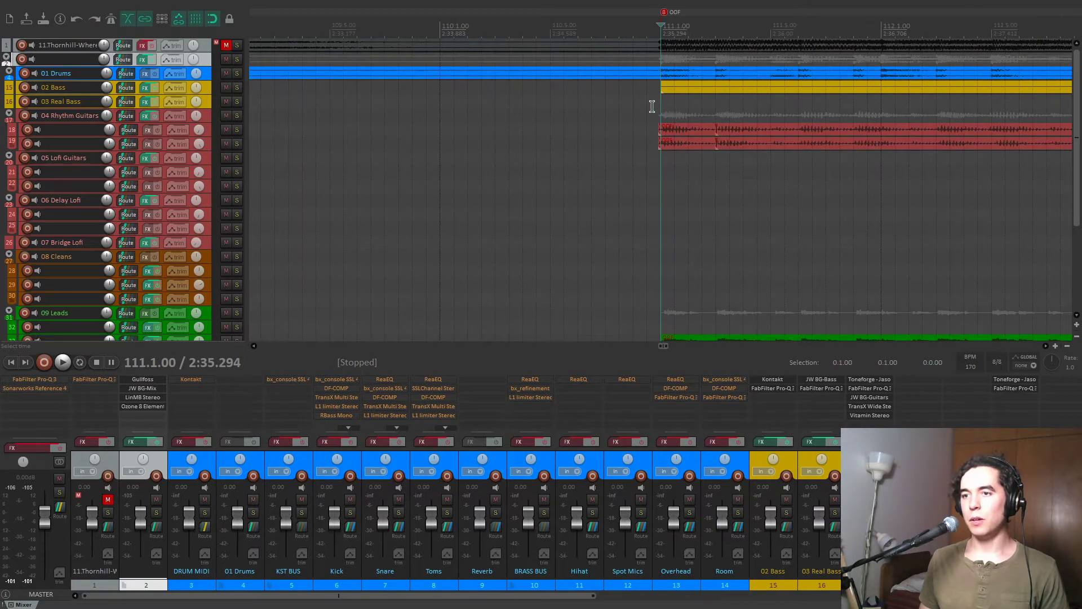
Play the full mix from the OOF marker with the surrounding song sections in view, and stop playback.
key("space")
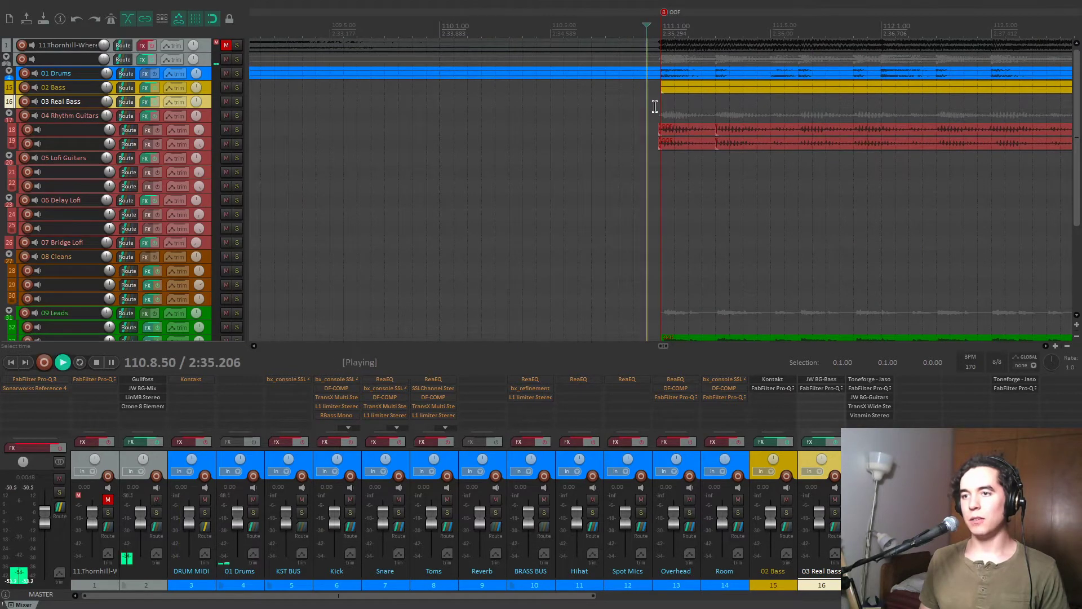
scroll(653, 107, "down", 6)
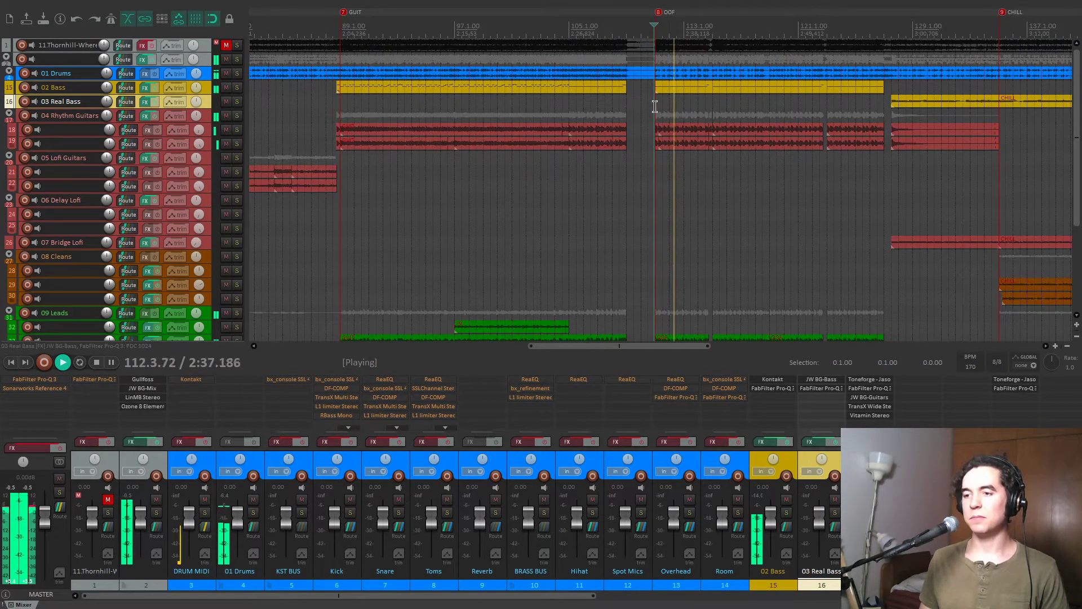
scroll(655, 106, "down", 3)
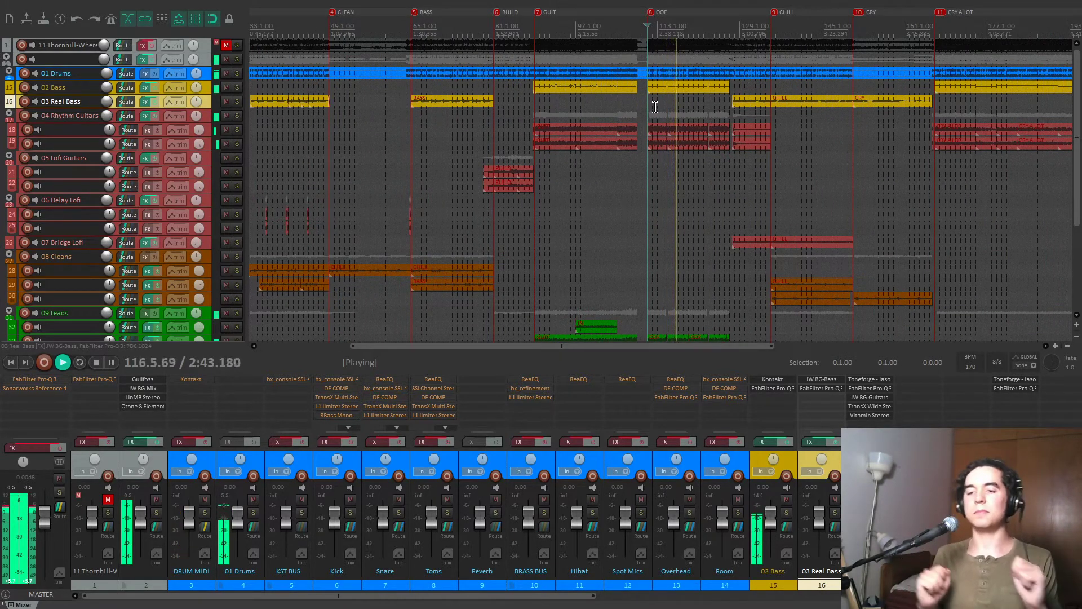
key("space")
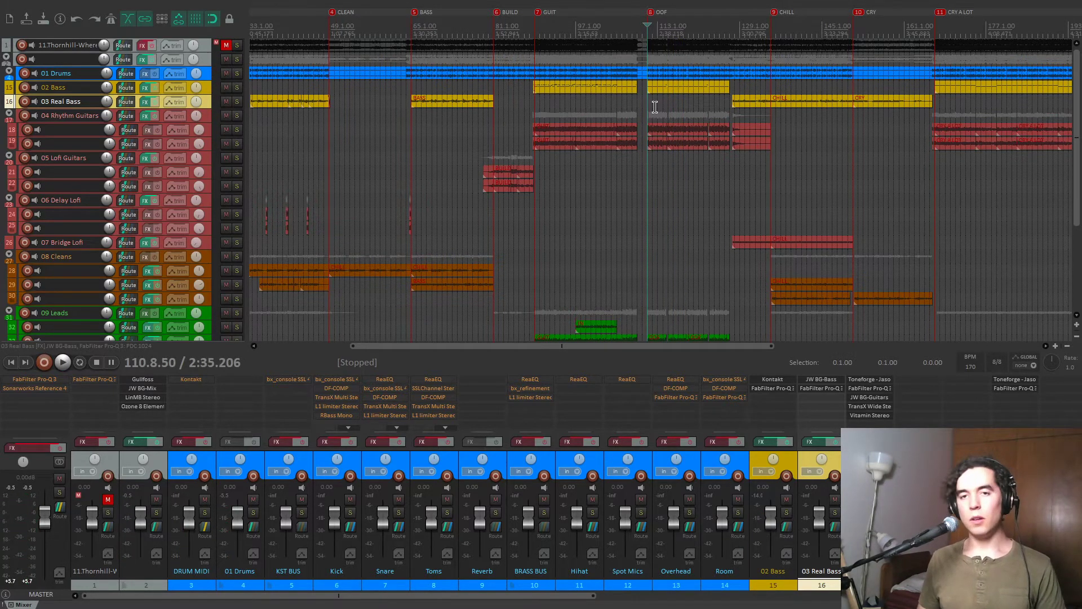
Look over the whole arrangement and inspect the effects chain on folder track 2, starting with Gullfoss.
scroll(654, 107, "down", 4)
scroll(2, 172, "down", 5)
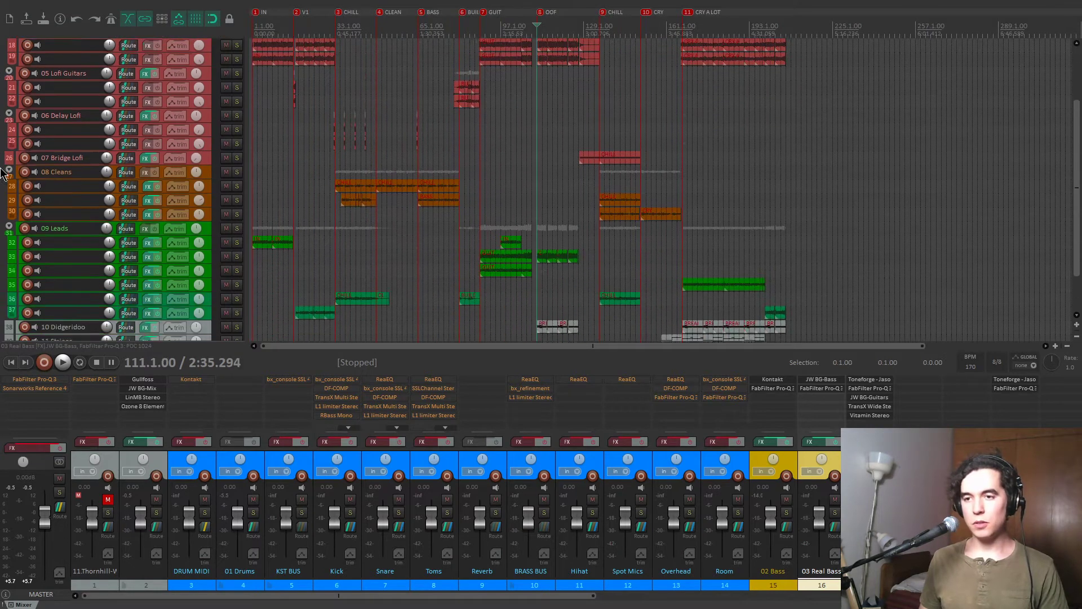
scroll(3, 172, "up", 5)
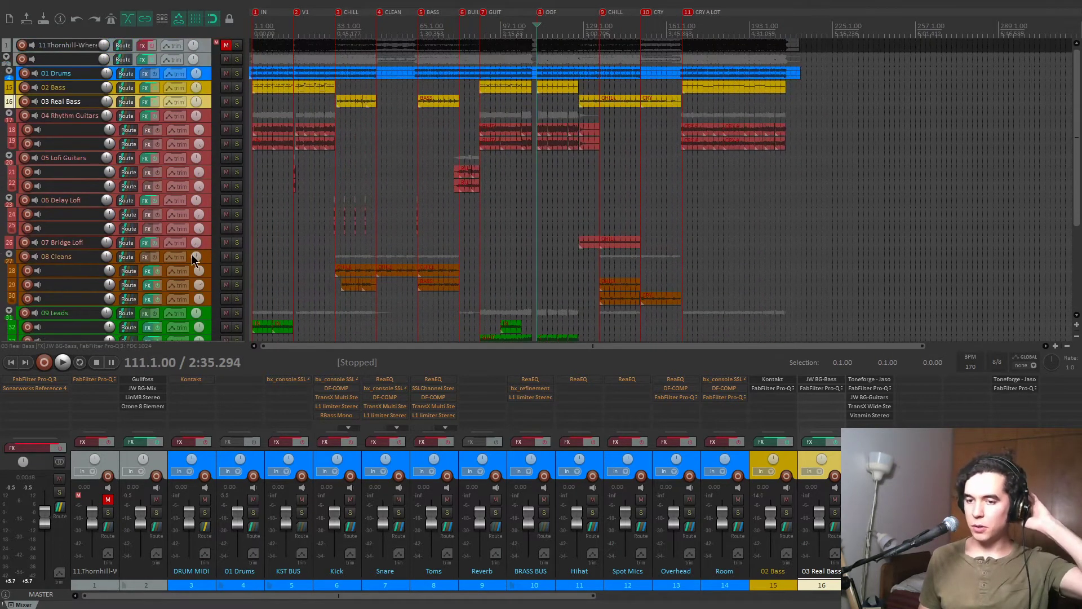
left_click(135, 441)
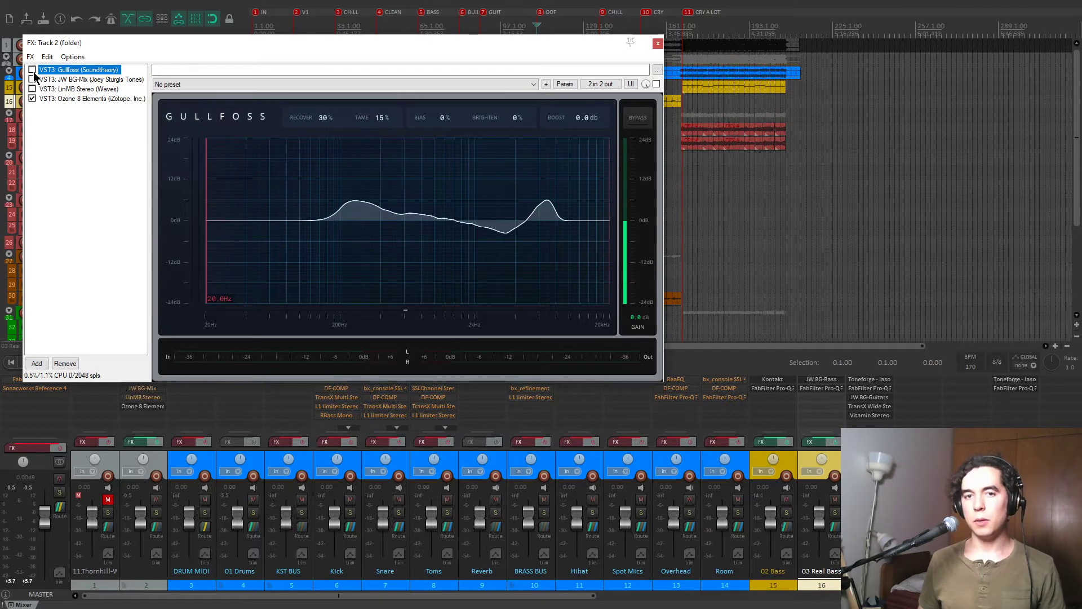
left_click(657, 44)
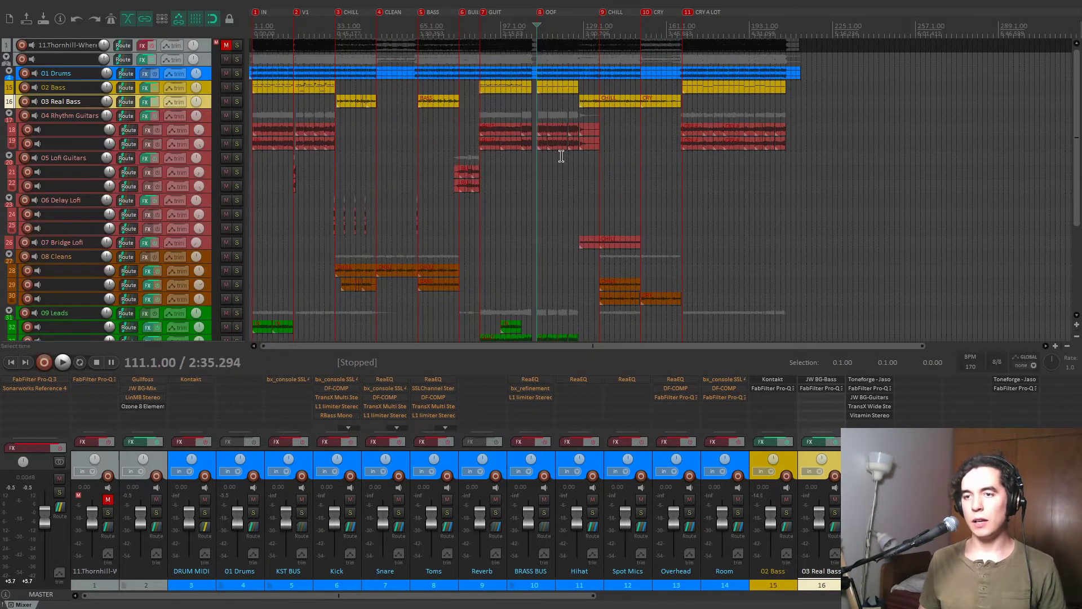
Return to the project start and view the GGD P4 Kit in the DRUM MIDI track's Kontakt instrument.
left_click(499, 195)
key("Home")
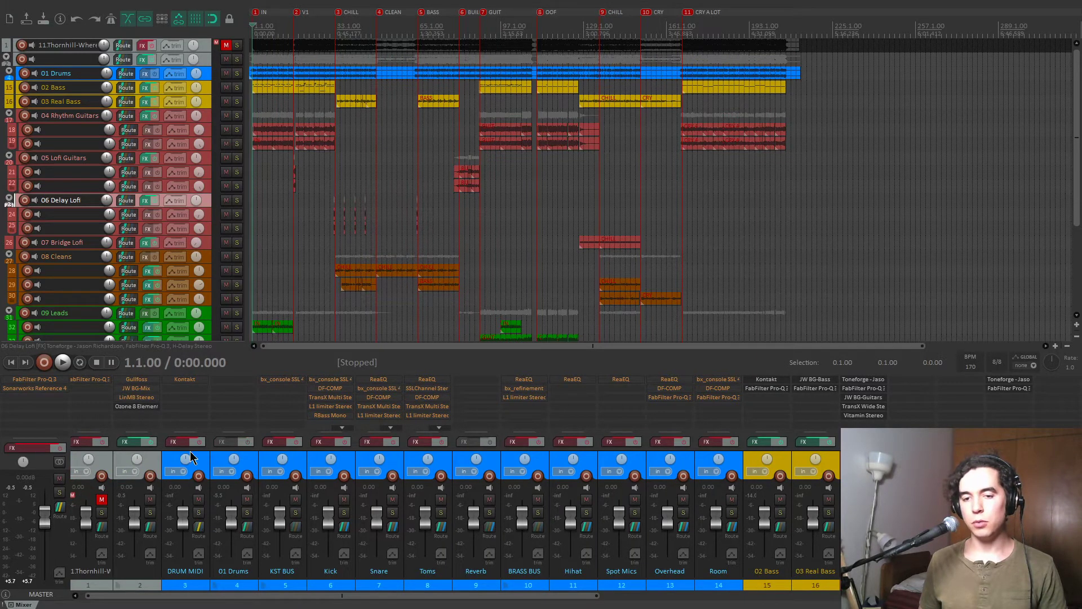
left_click(186, 379)
left_click_drag(576, 26, 584, 27)
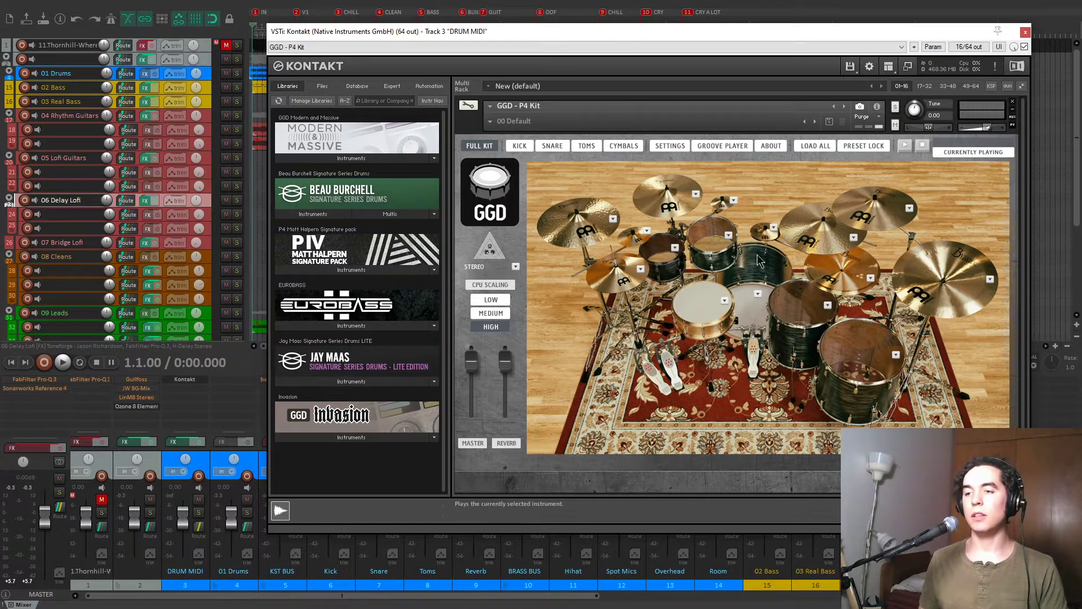
left_click(1025, 32)
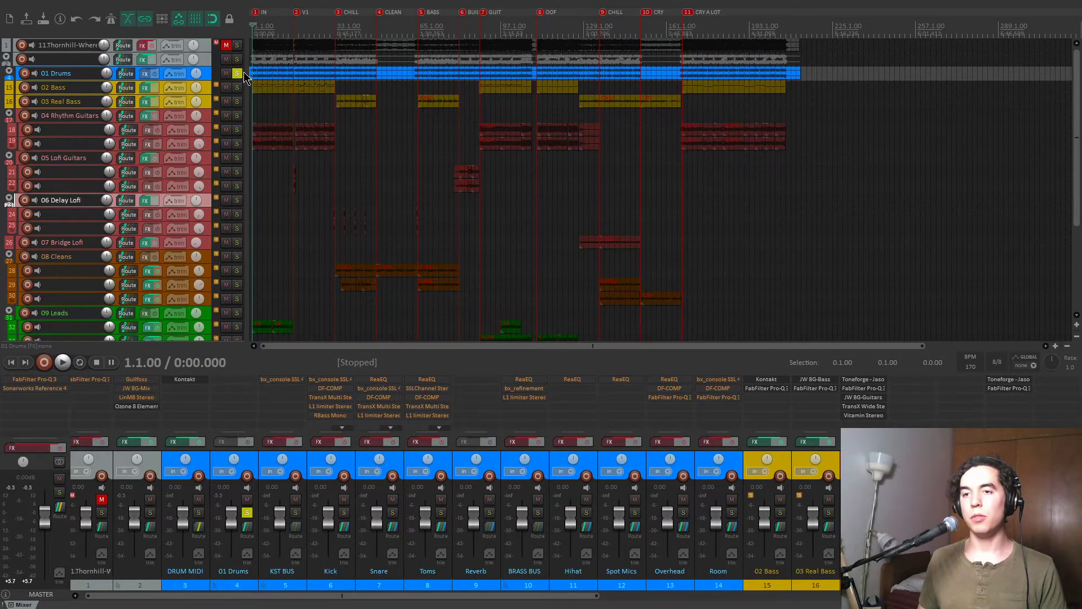
Audition the soloed 01 Drums track from the start and view the snare choices in Kontakt's P4 Kit.
key("space")
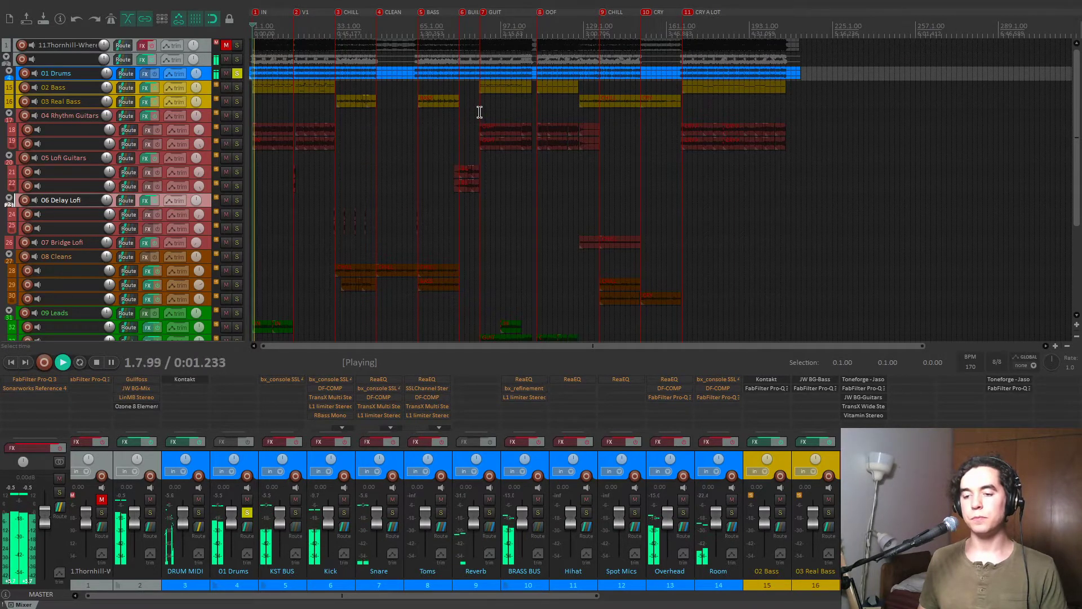
key("space")
left_click(186, 379)
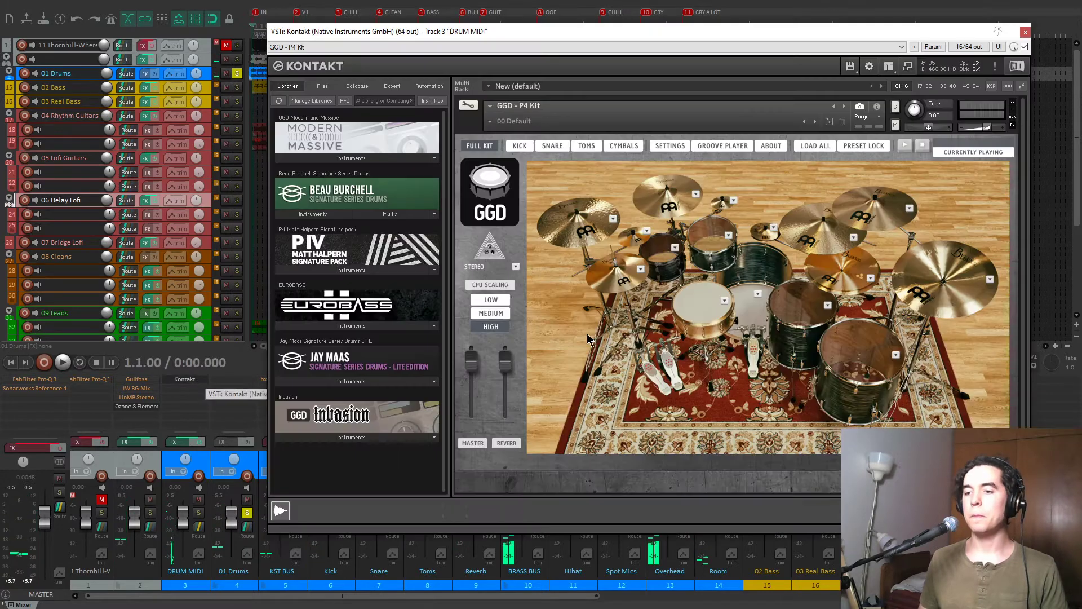
left_click(725, 300)
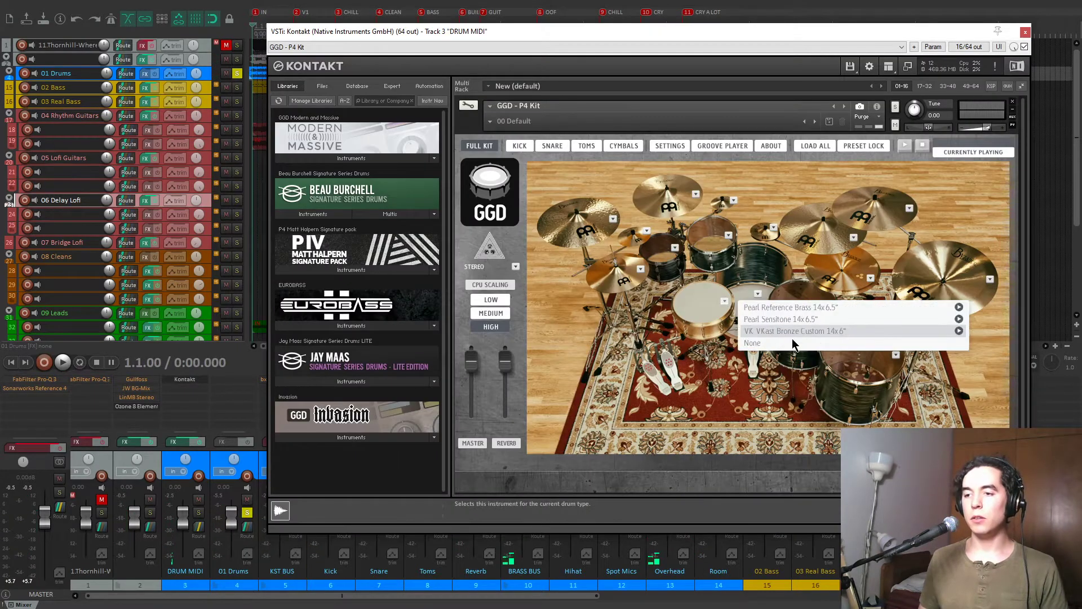
left_click(725, 303)
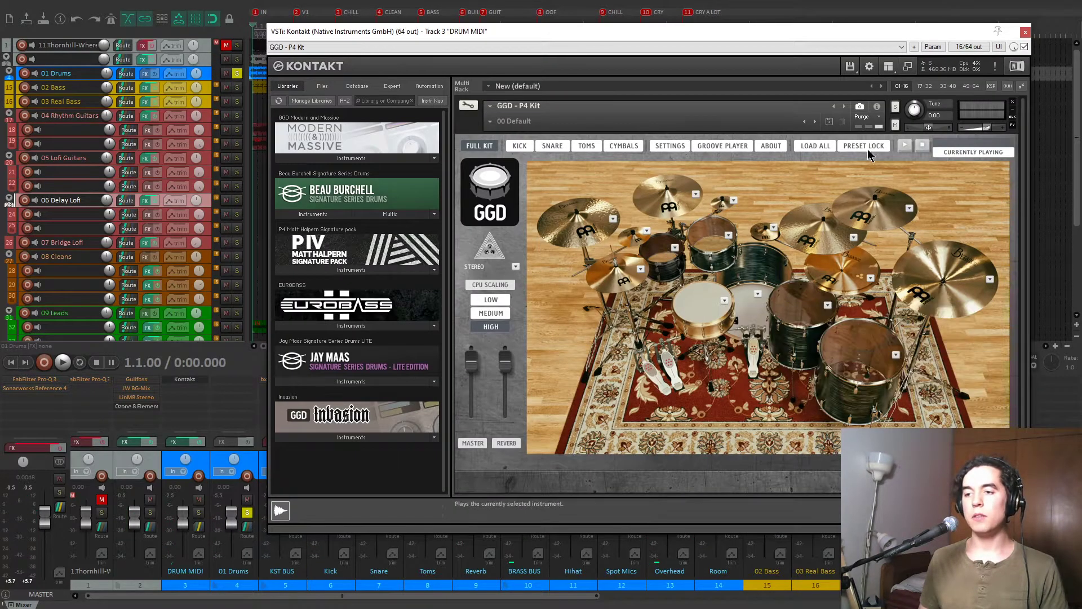
left_click(1025, 33)
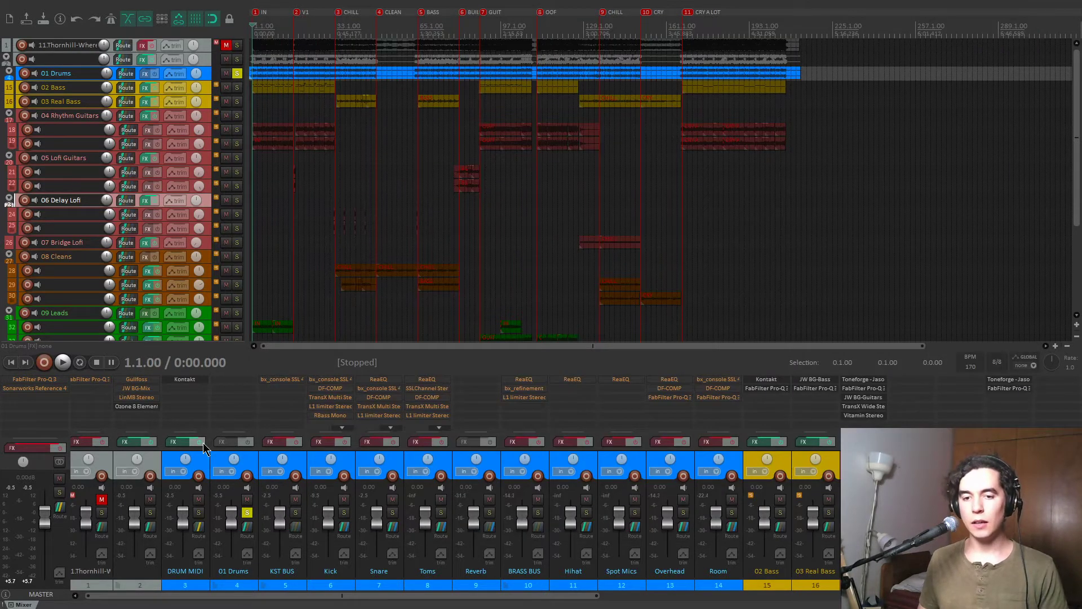
Unsolo the 01 Drums track and solo 02 Bass and 03 Real Bass instead.
left_click(248, 512)
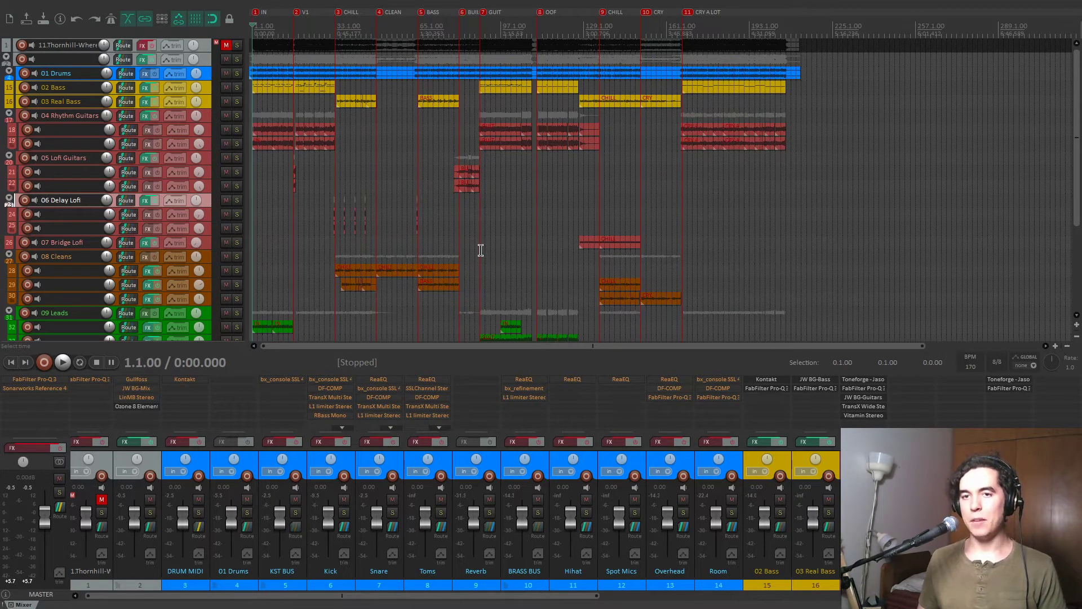
left_click(237, 87)
left_click(237, 101)
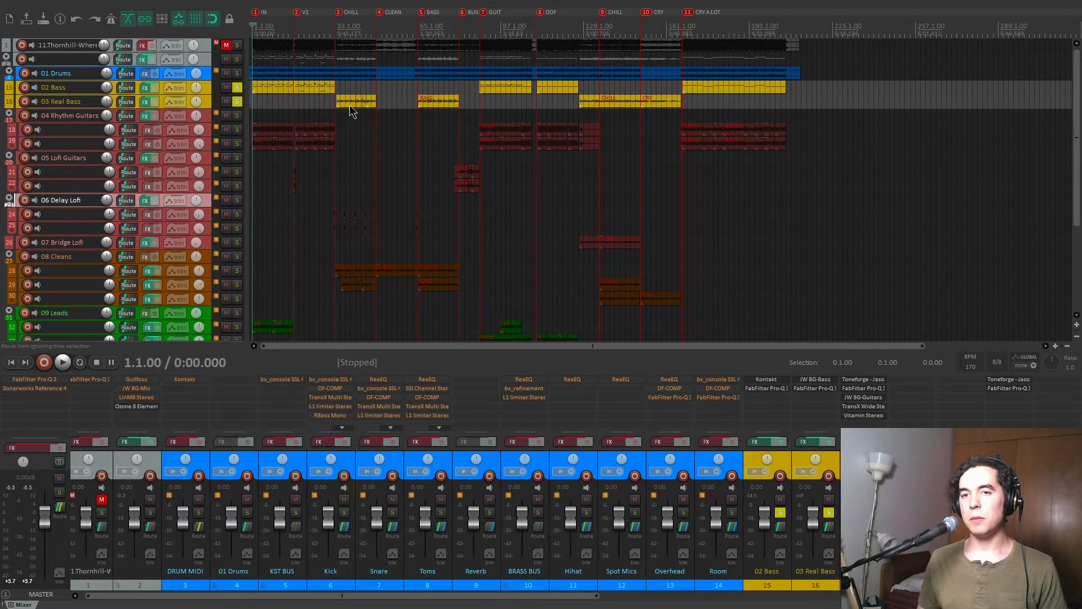
Play the soloed bass tracks from the GUIT, OOF and CHILL markers to compare both basses.
left_click(302, 106)
scroll(496, 122, "up", 3)
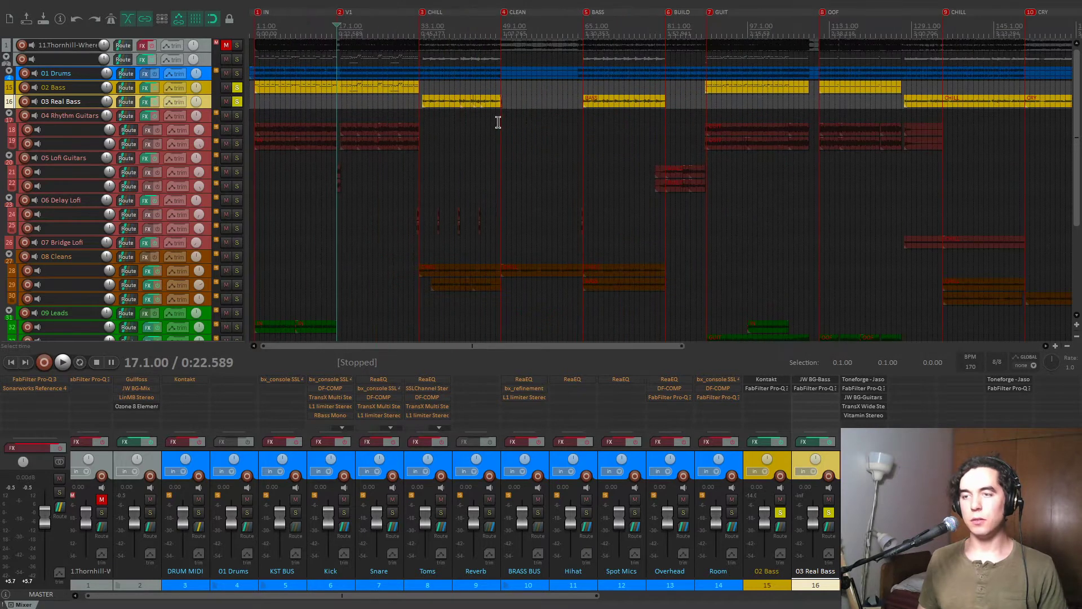
key("7")
scroll(498, 122, "down", 1)
key("space")
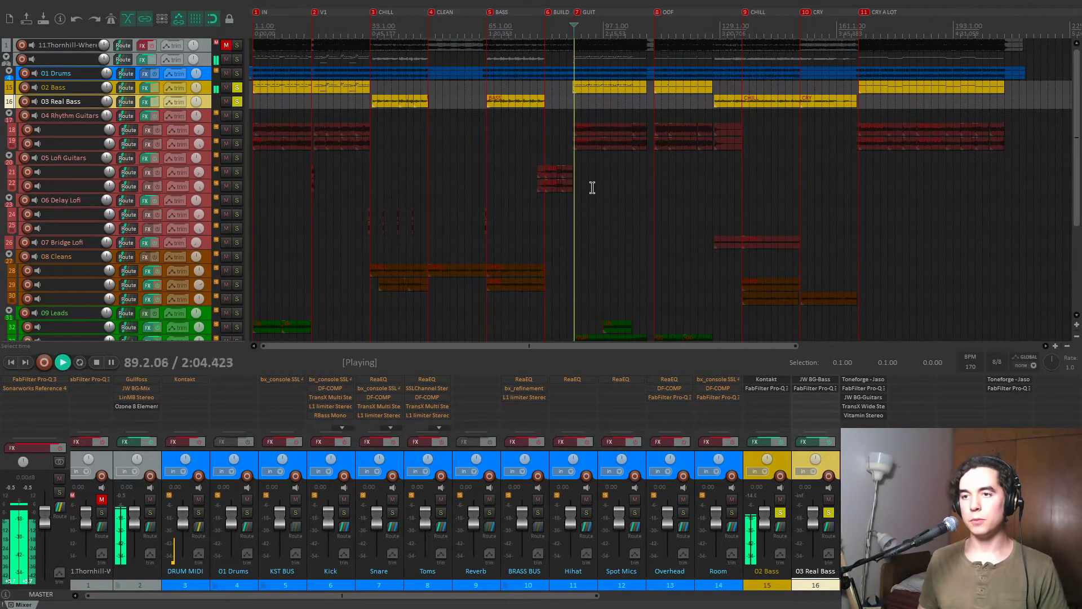
key("8")
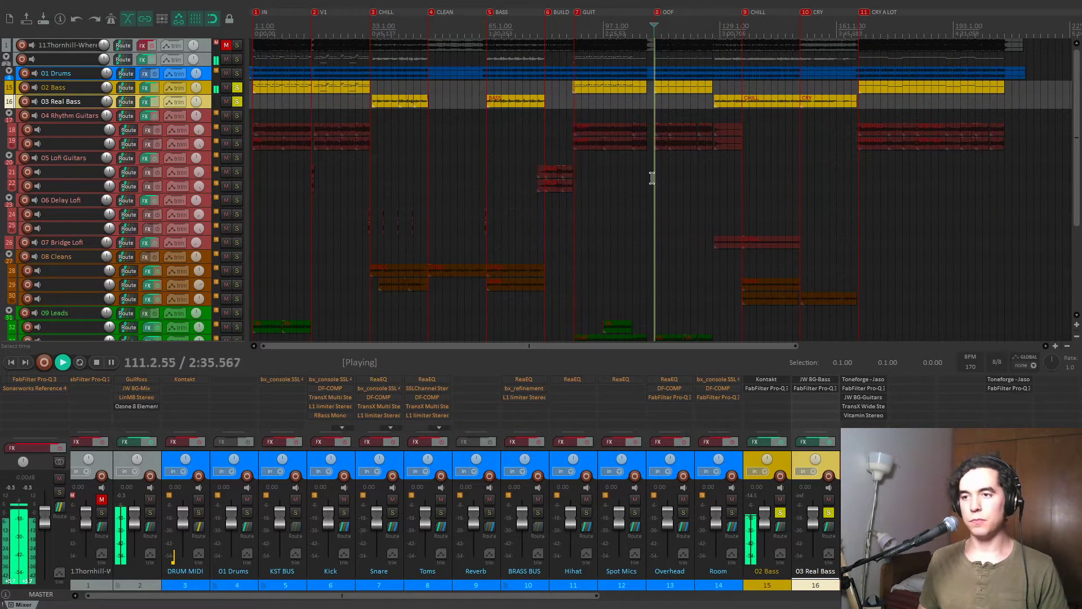
key("space")
key("9")
key("space")
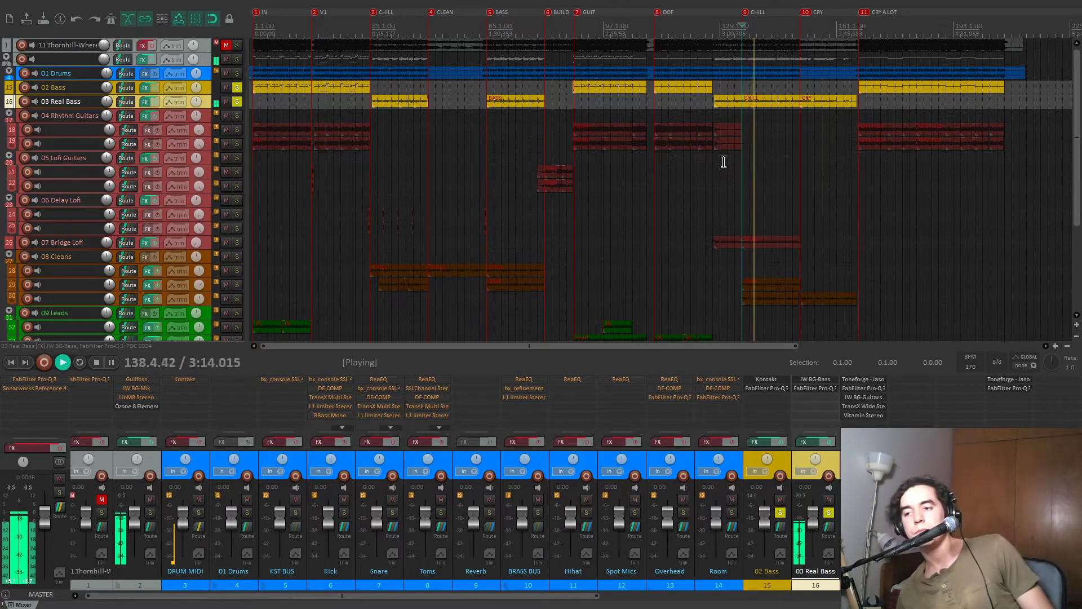
key("space")
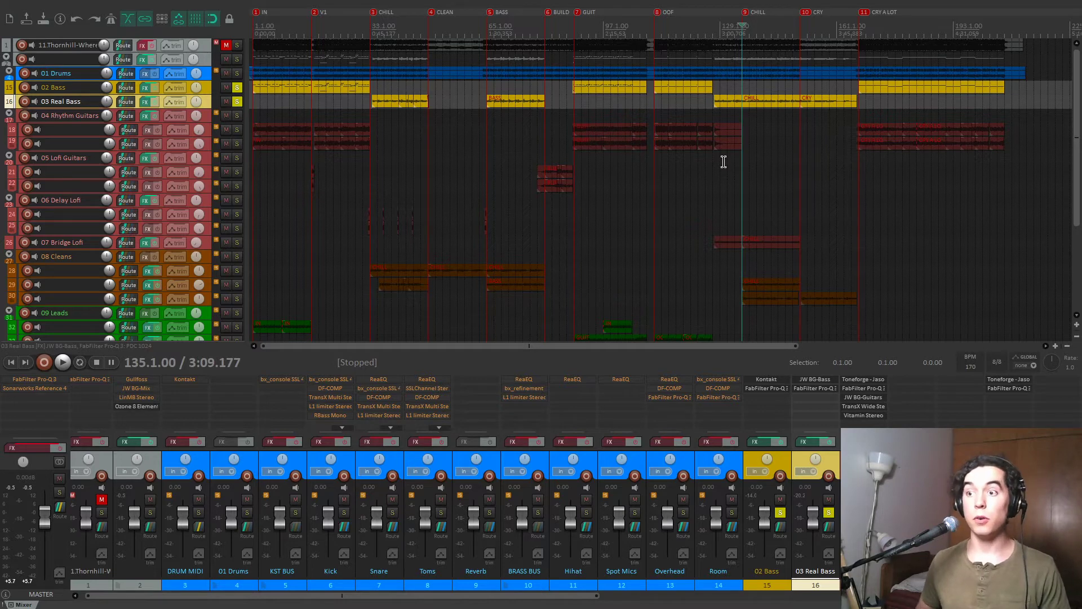
Return to the GUIT marker, open the EUROBASS II instrument on 02 Bass, and unsolo 03 Real Bass.
key("bracketleft")
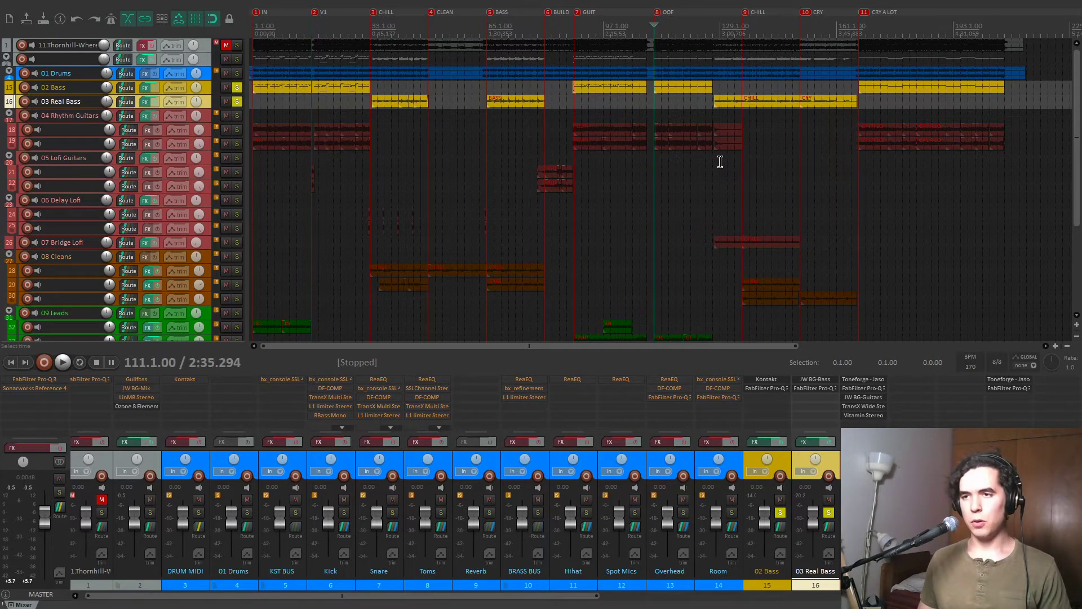
key("bracketleft")
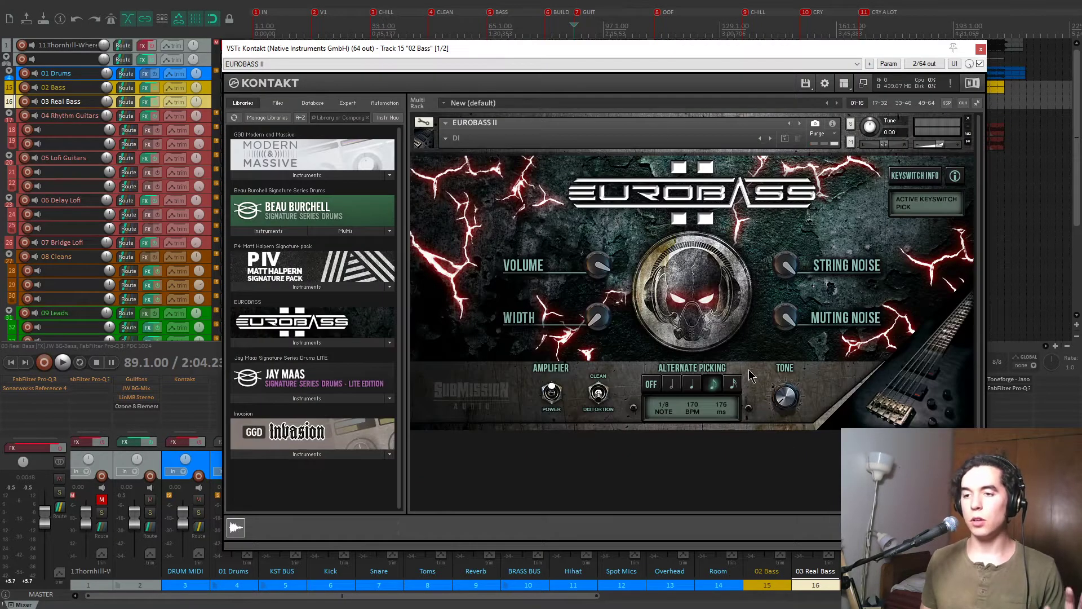
left_click_drag(680, 55, 479, 46)
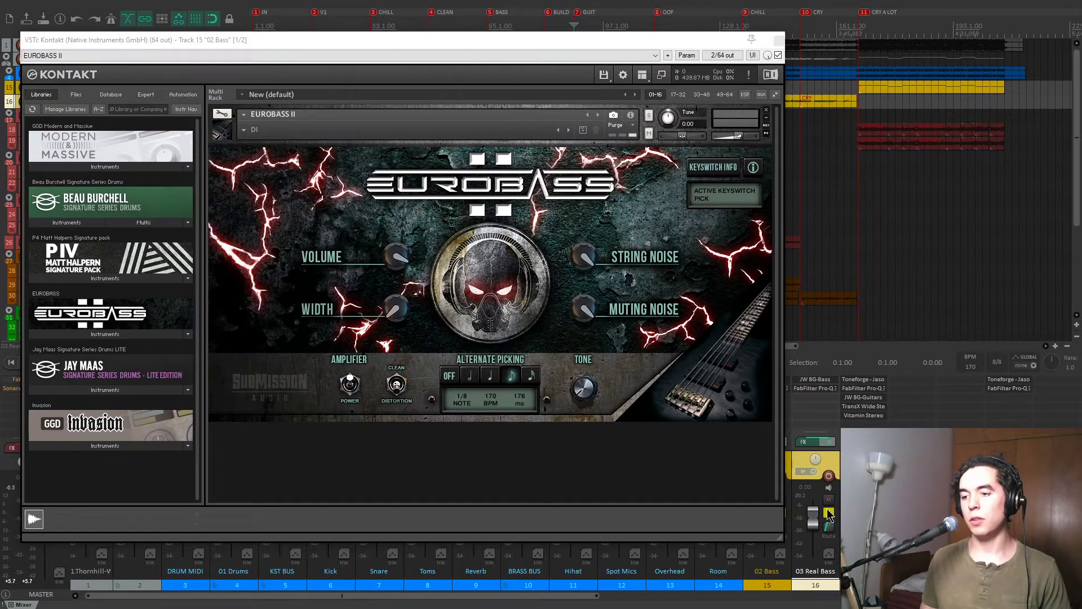
left_click_drag(639, 50, 841, 55)
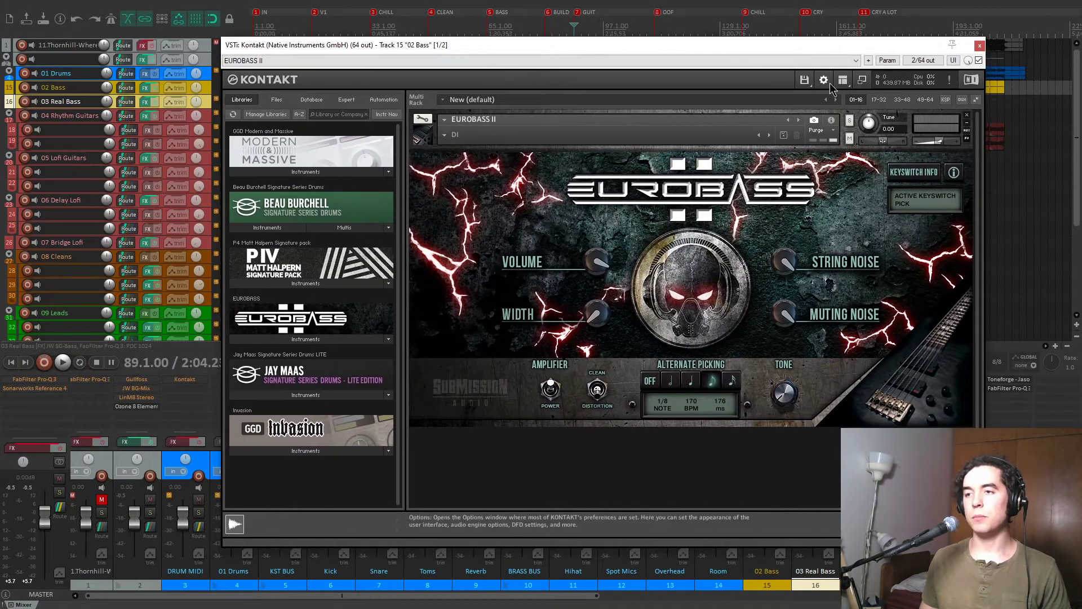
Show Kontakt's on-screen keyboard and audition EUROBASS II notes with the amplifier power off and on, and close the instrument.
left_click(842, 80)
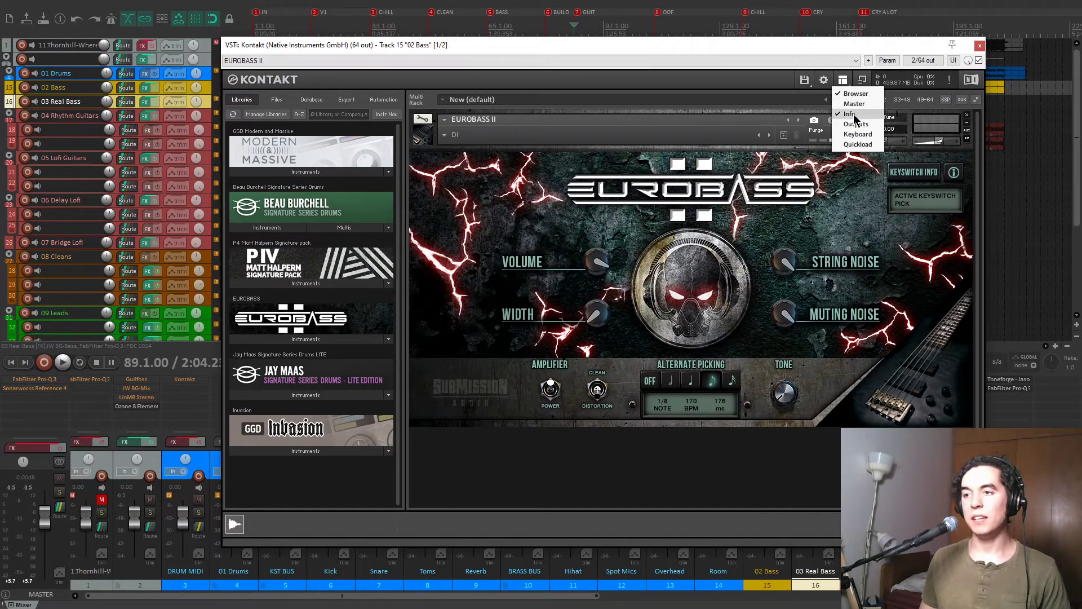
left_click(857, 135)
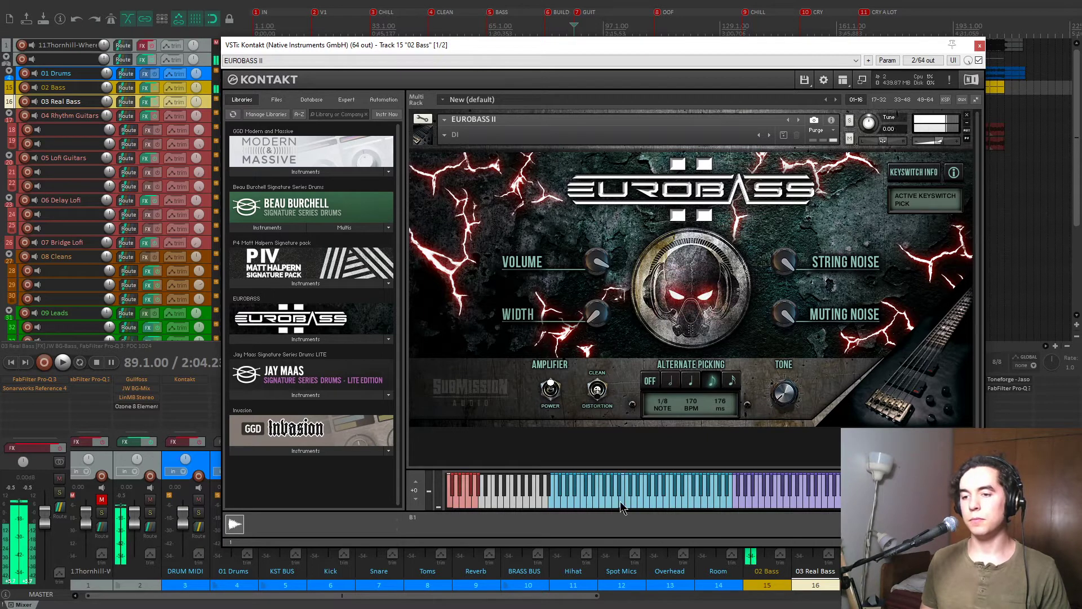
left_click(589, 503)
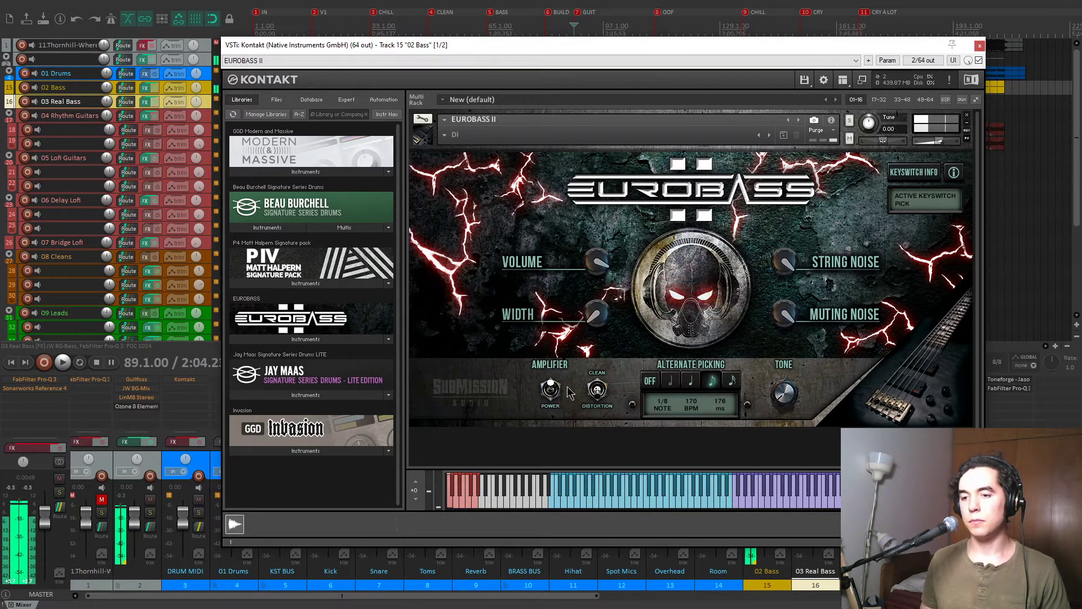
left_click(615, 503)
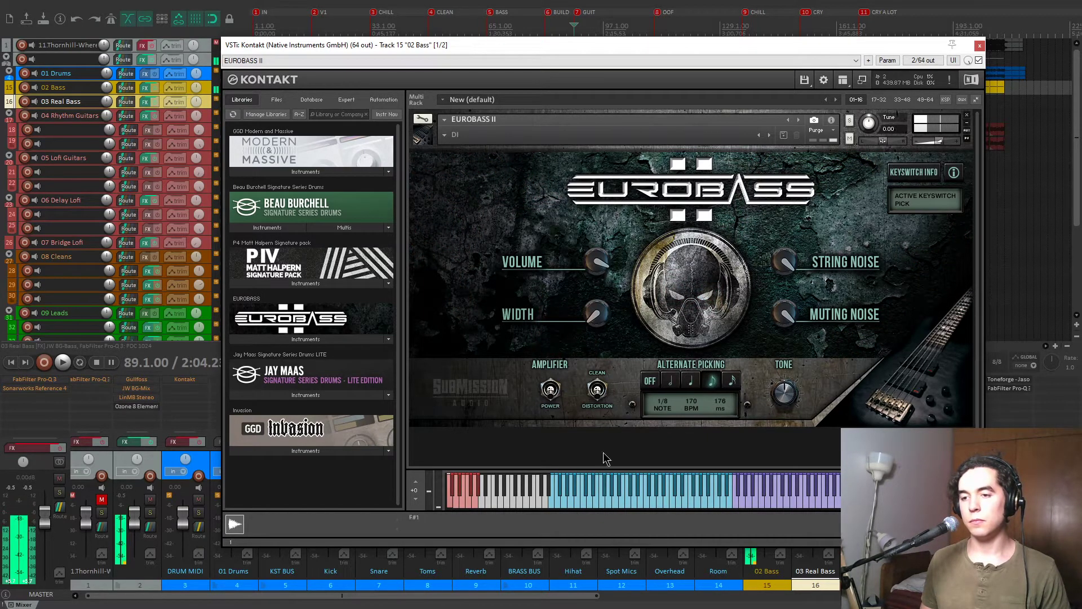
left_click(552, 392)
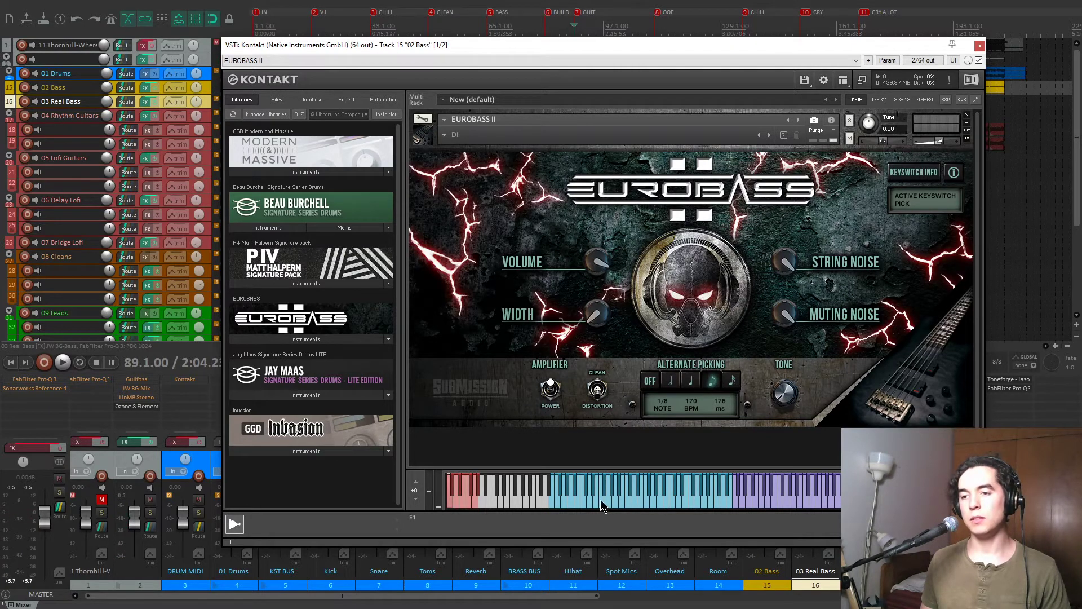
left_click(601, 503)
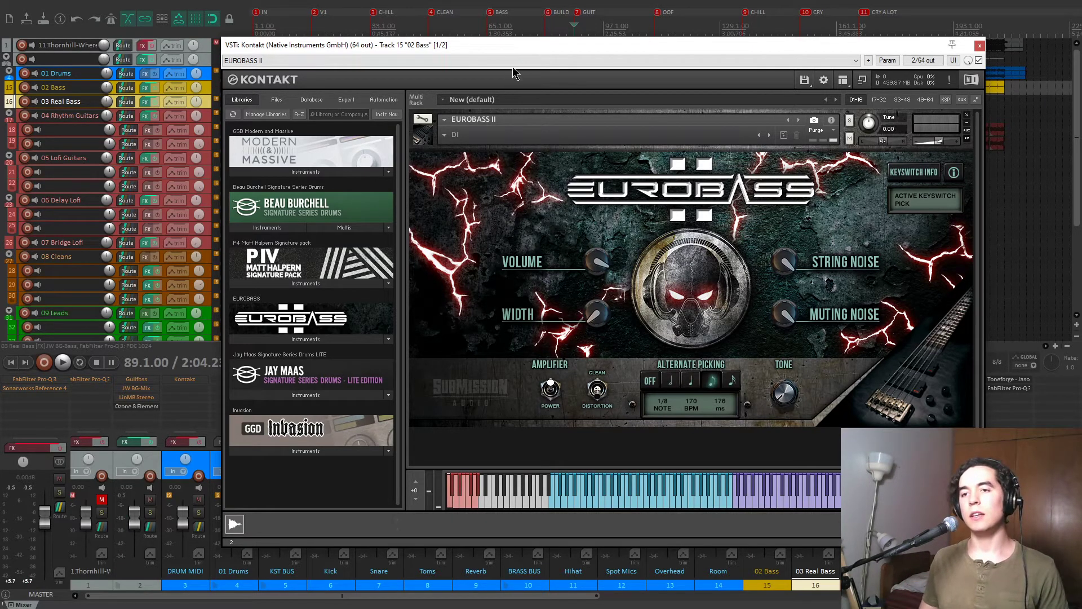
left_click_drag(521, 45, 535, 45)
left_click(993, 45)
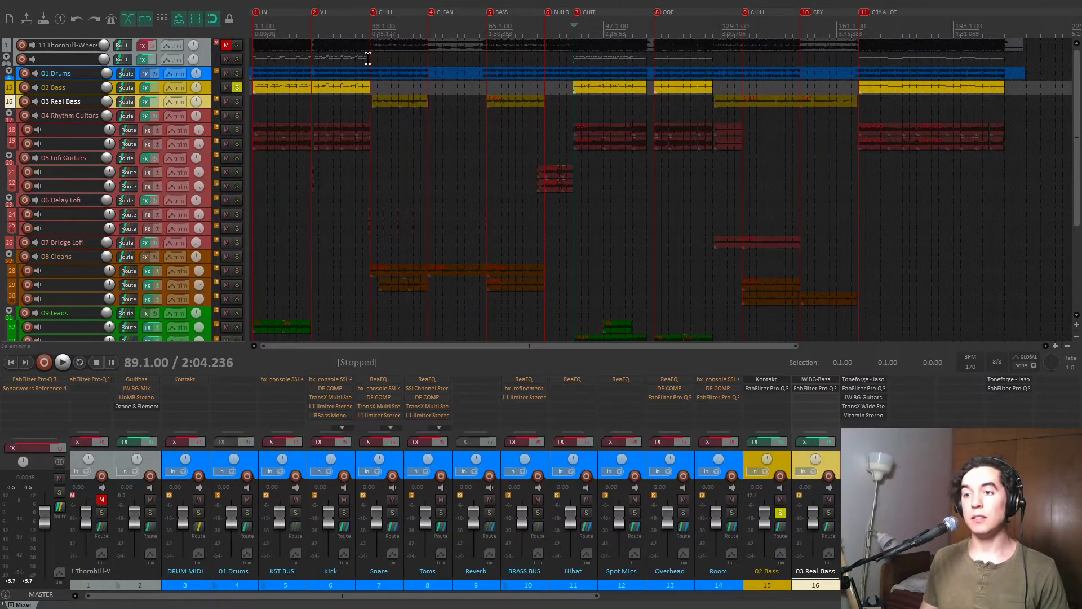
Play from the GUIT marker and solo 01 Drums together with 02 Bass.
key("space")
left_click(238, 72)
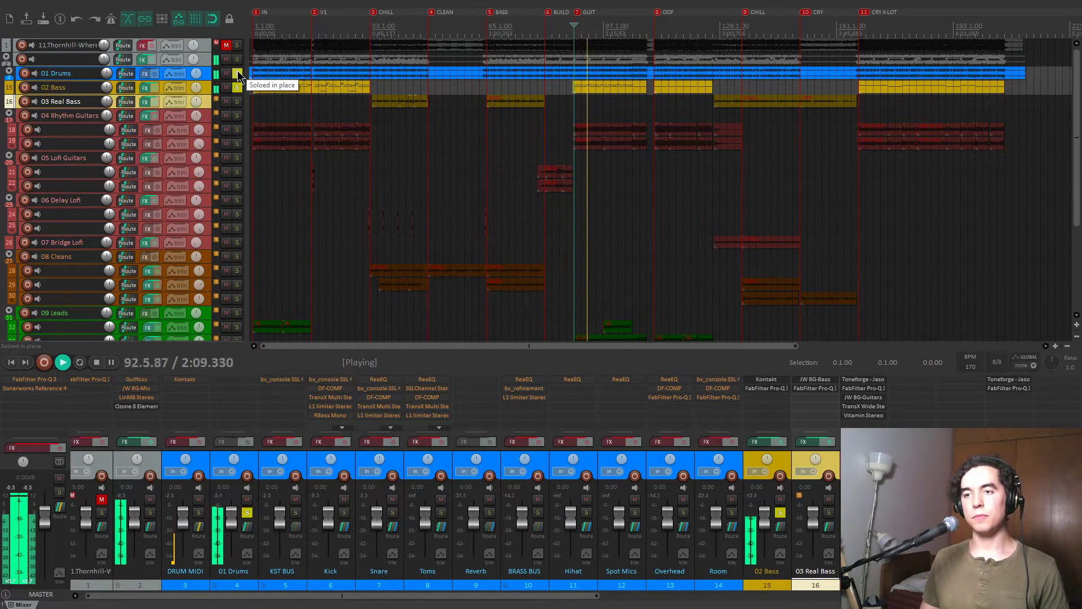
Stop playback, open the FabFilter Pro-Q 3 equalizer on 02 Bass, and show the low-cut band's settings.
key("space")
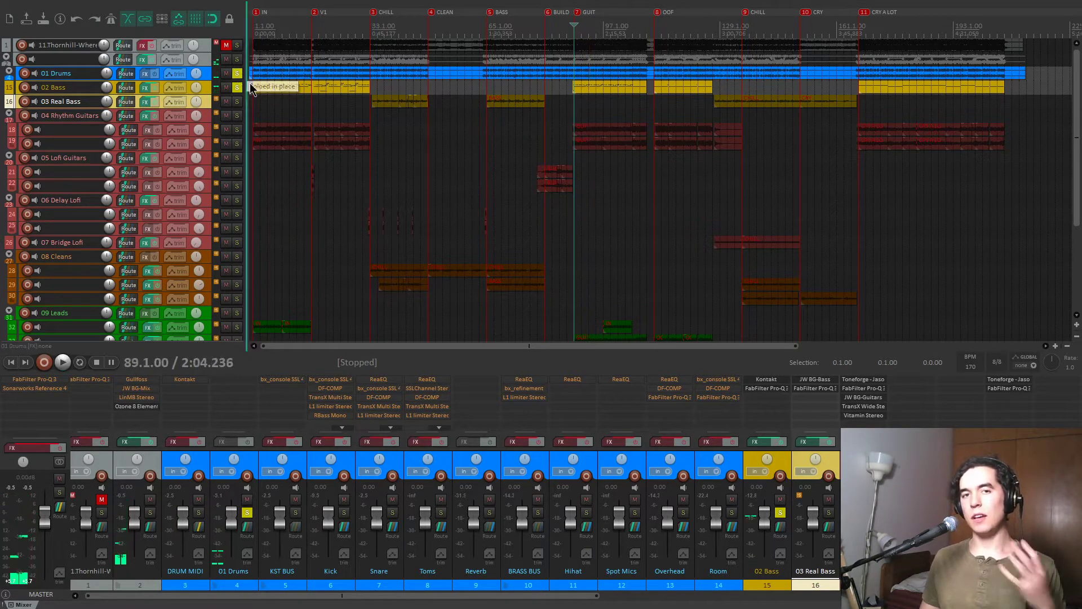
left_click(767, 388)
left_click_drag(404, 128, 543, 138)
mouse_move(262, 290)
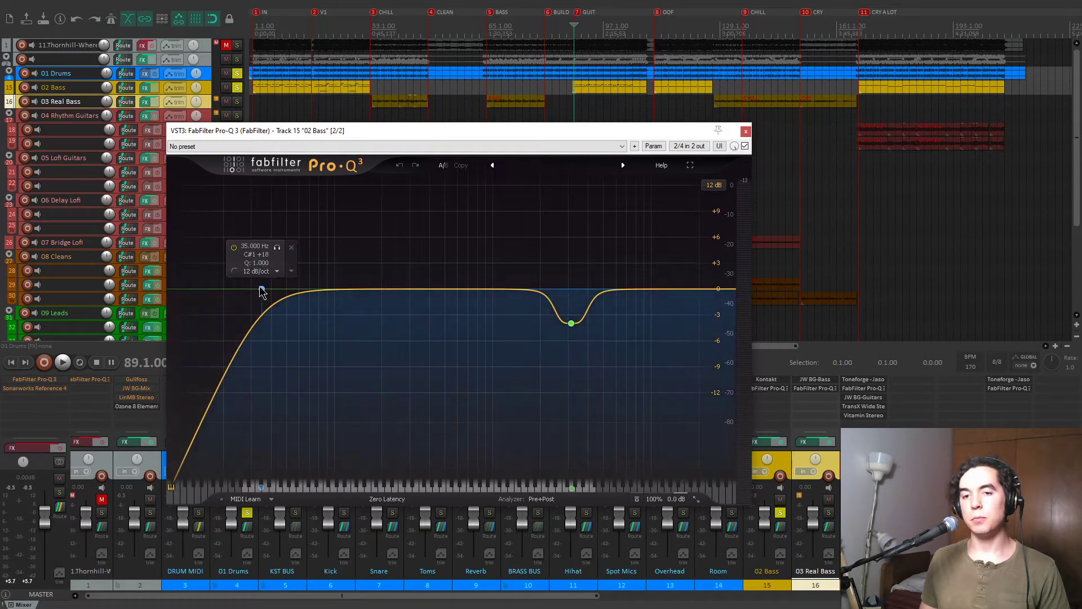
Play 02 Bass while auditioning the low cut and the high-mid dip alone, compare the dip off and on, and close the equalizer.
key("space")
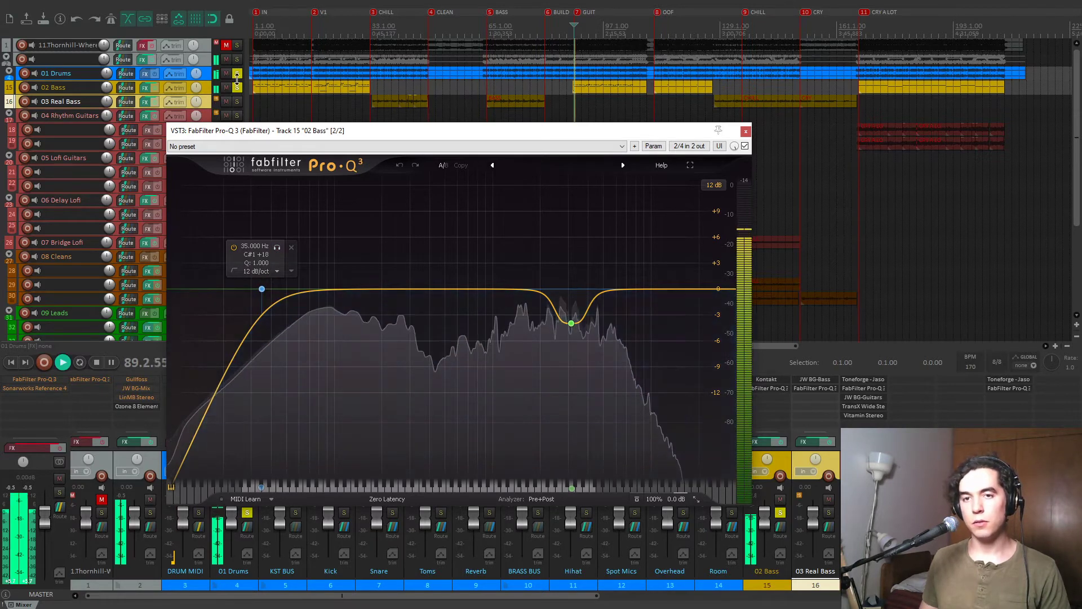
left_click(277, 248)
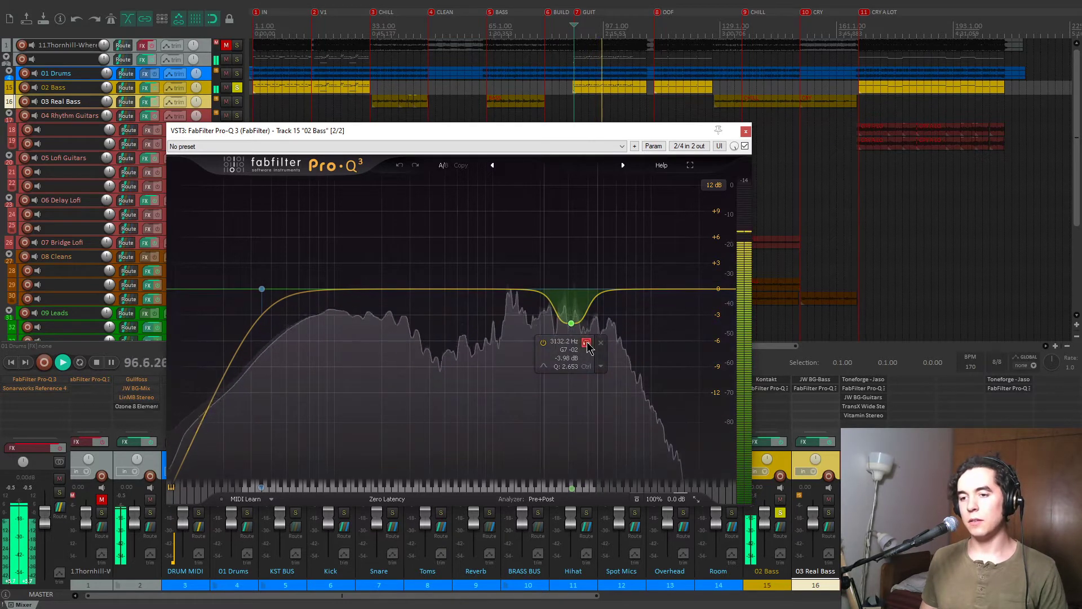
left_click(586, 342)
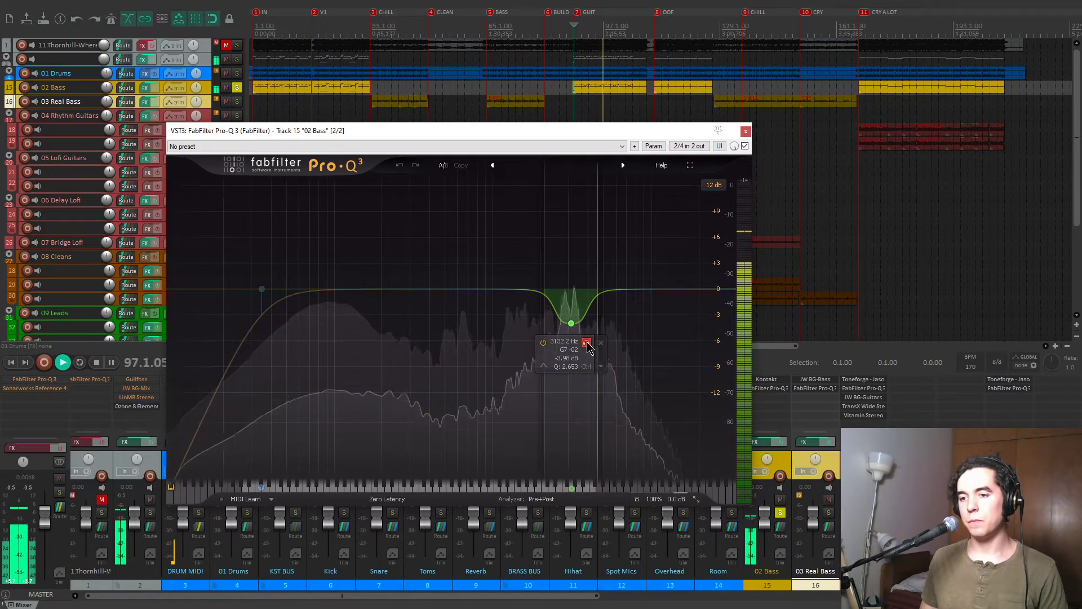
left_click(543, 343)
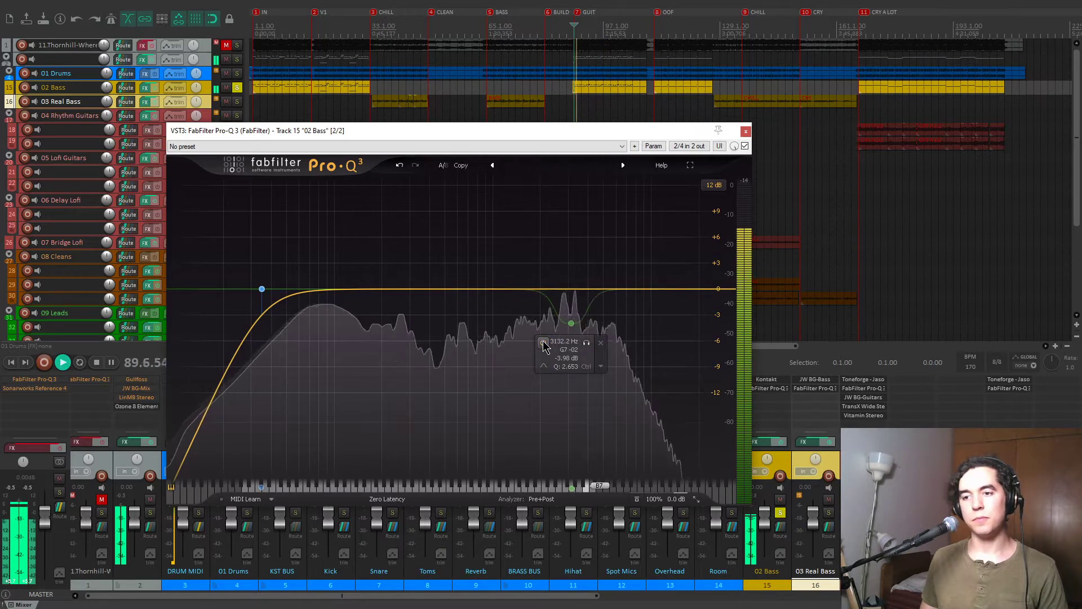
left_click(543, 343)
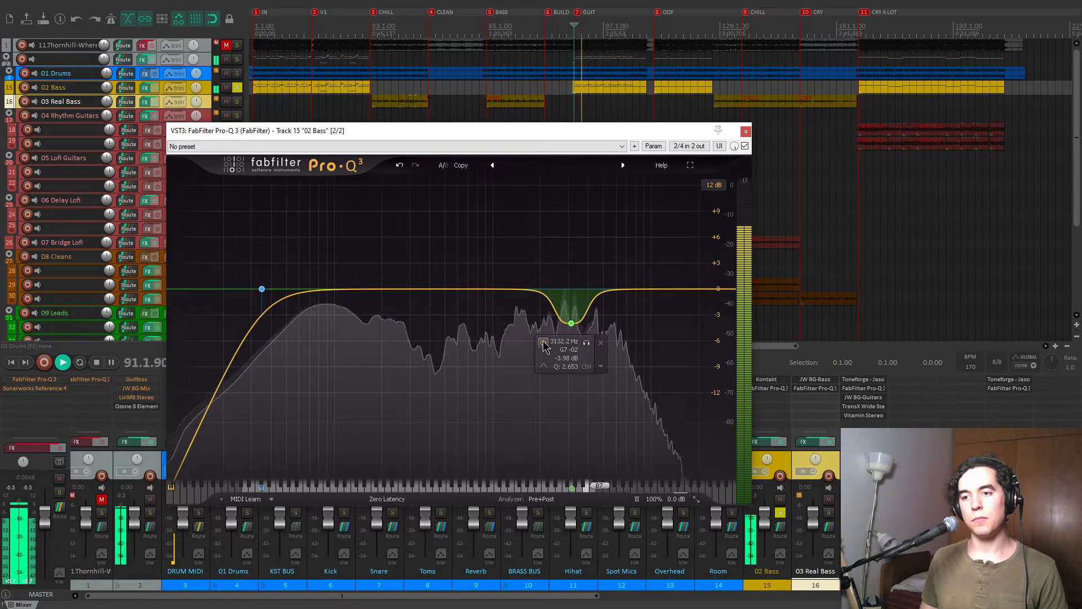
key("space")
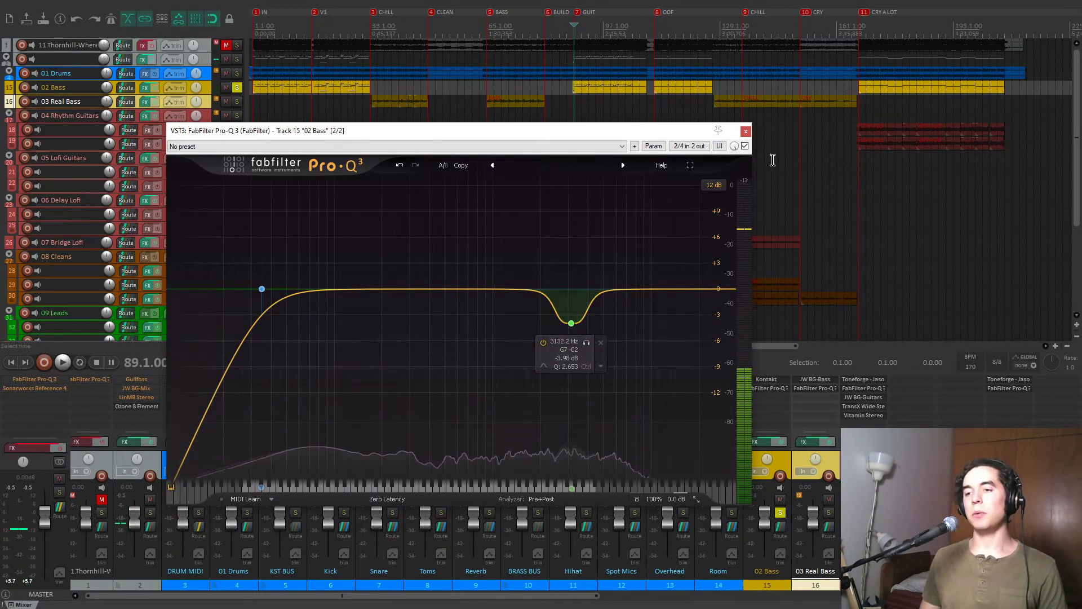
left_click(746, 131)
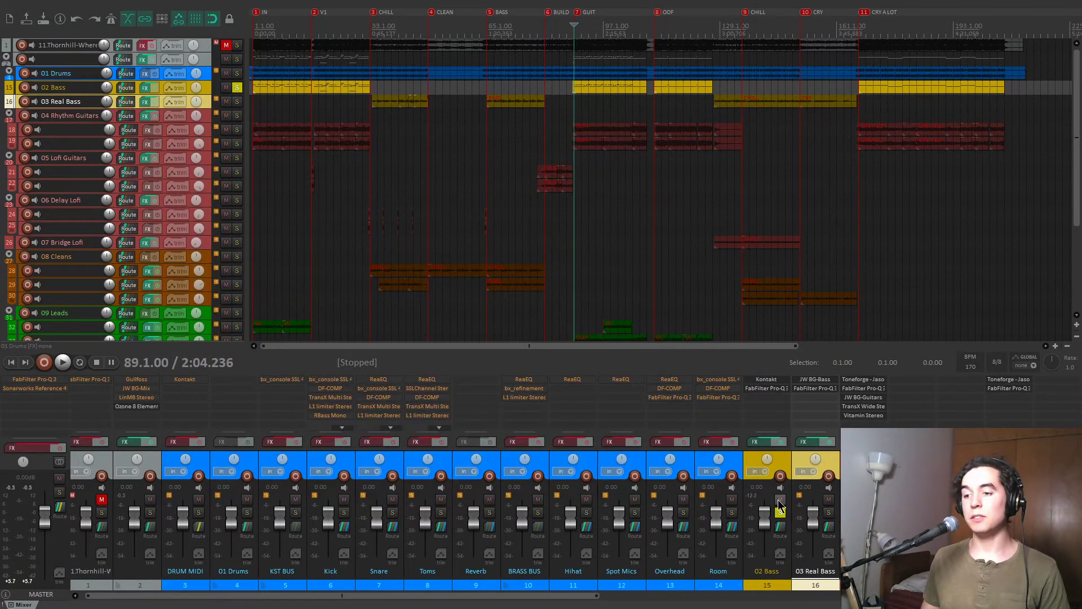
Solo 01 Drums together with 02 Bass again and play them from the GUIT marker and from the song start.
left_click(246, 513)
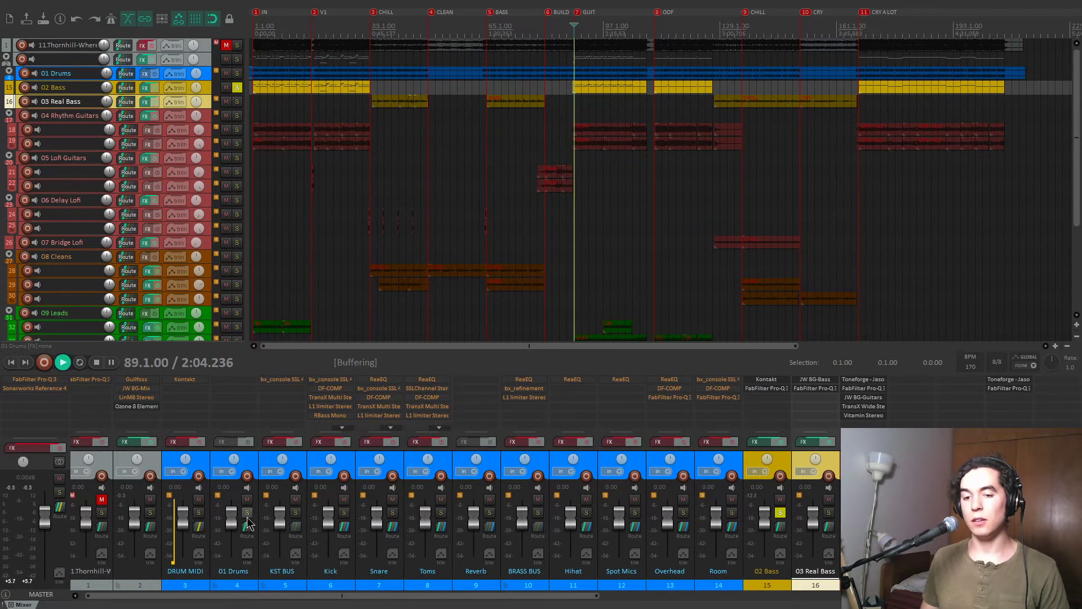
key("space")
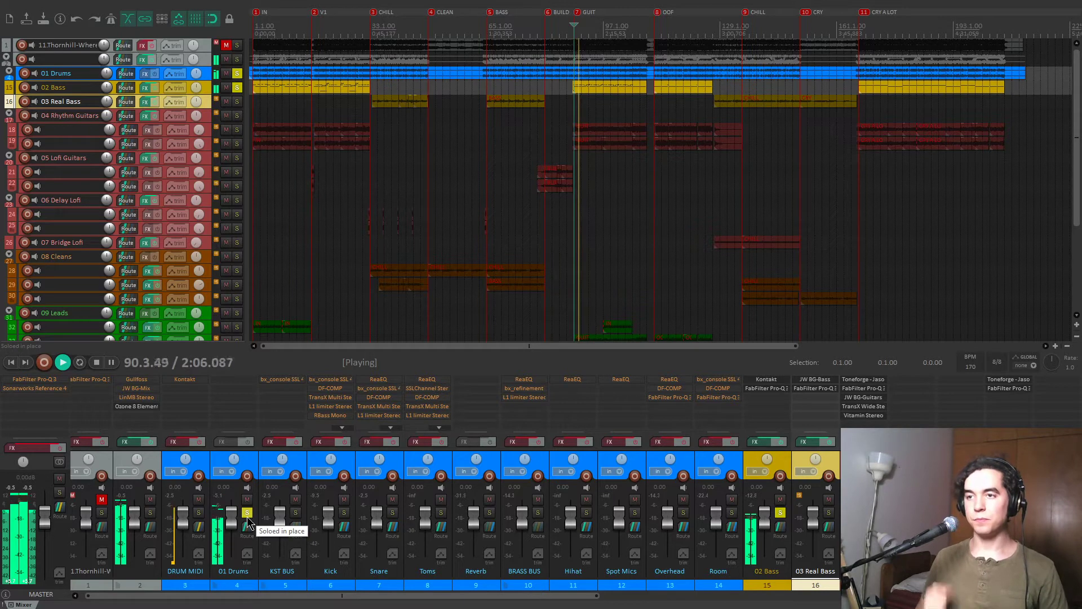
key("Home")
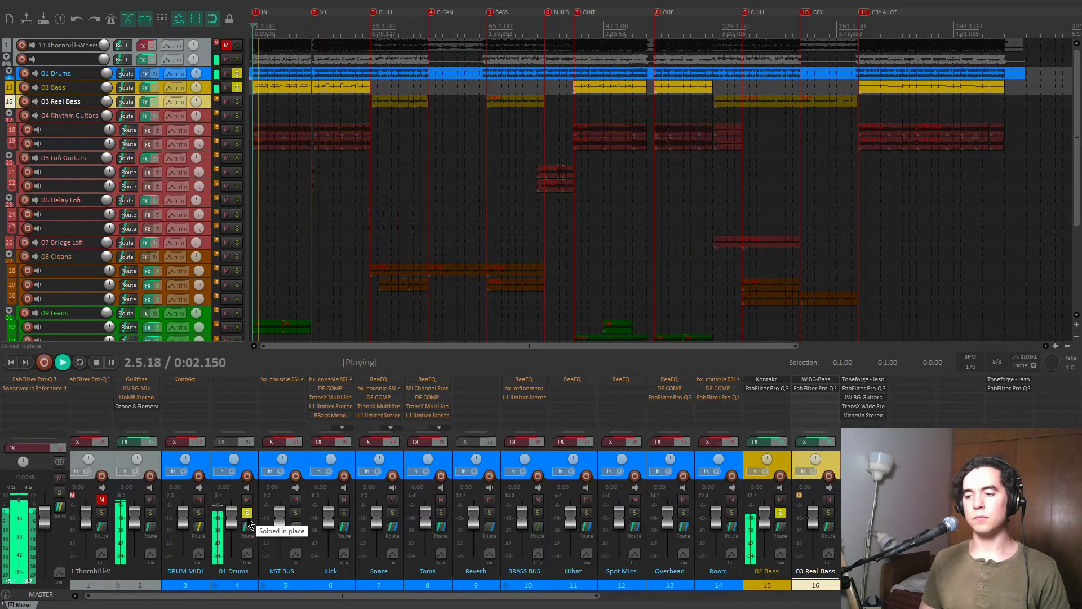
key("space")
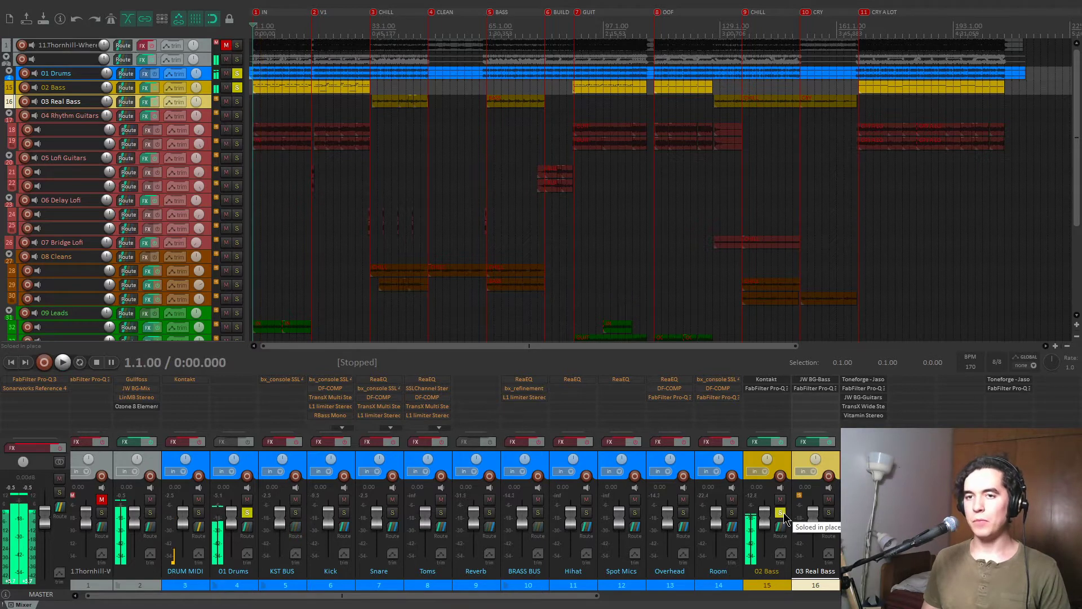
Swap the solo from 02 Bass to 03 Real Bass and play from the BASS marker.
left_click(780, 511)
left_click(828, 512)
key("bracketright")
key("bracketright")
key("bracketright")
key("bracketright")
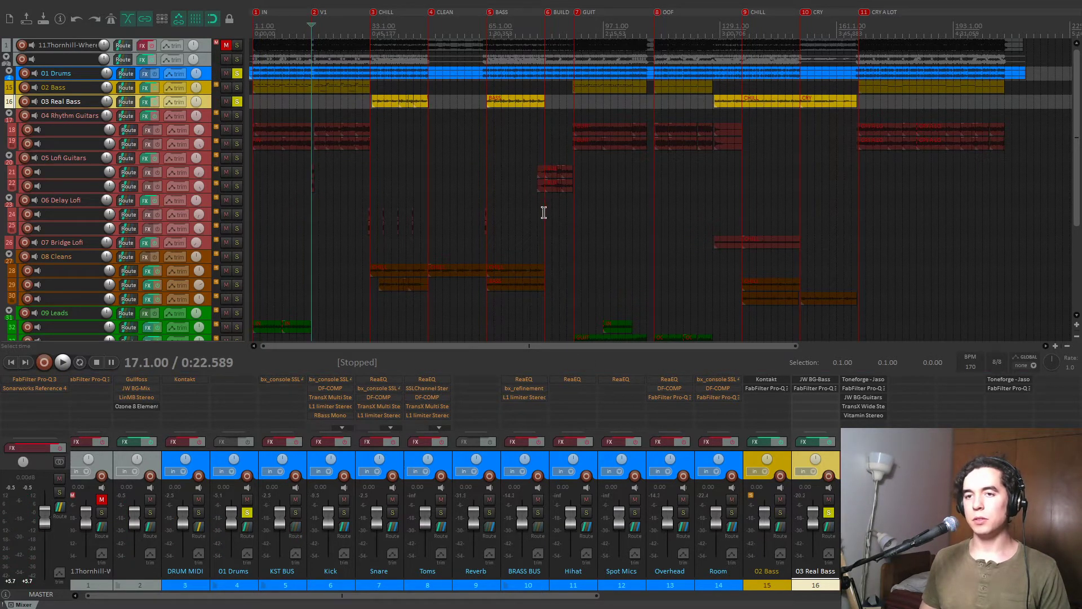
key("space")
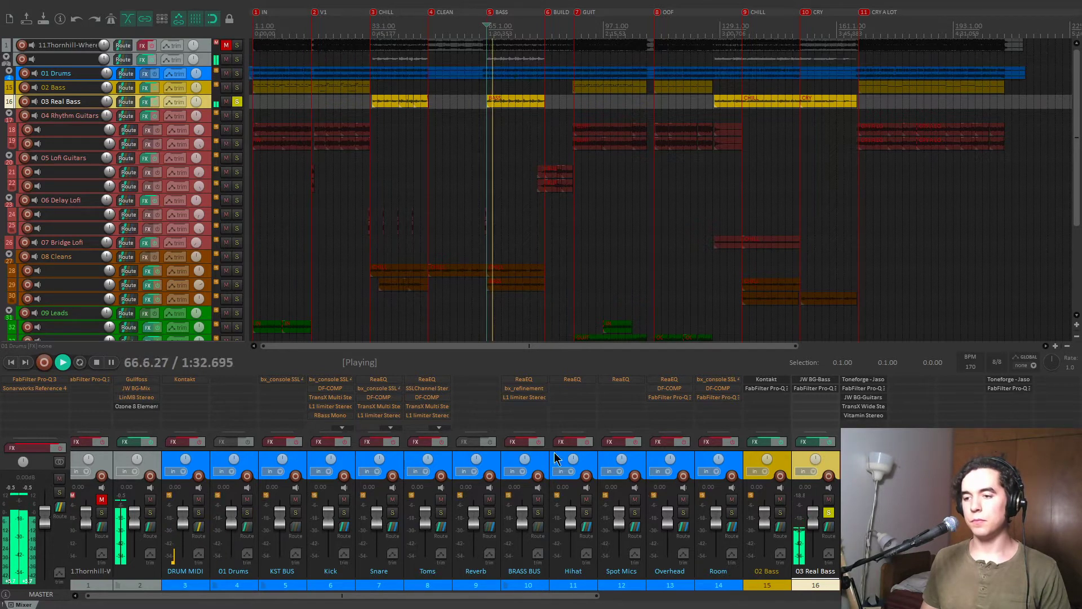
Open JW BG-Bass on 03 Real Bass, and compare the BASS section with the plugin active and bypassed.
left_click(820, 381)
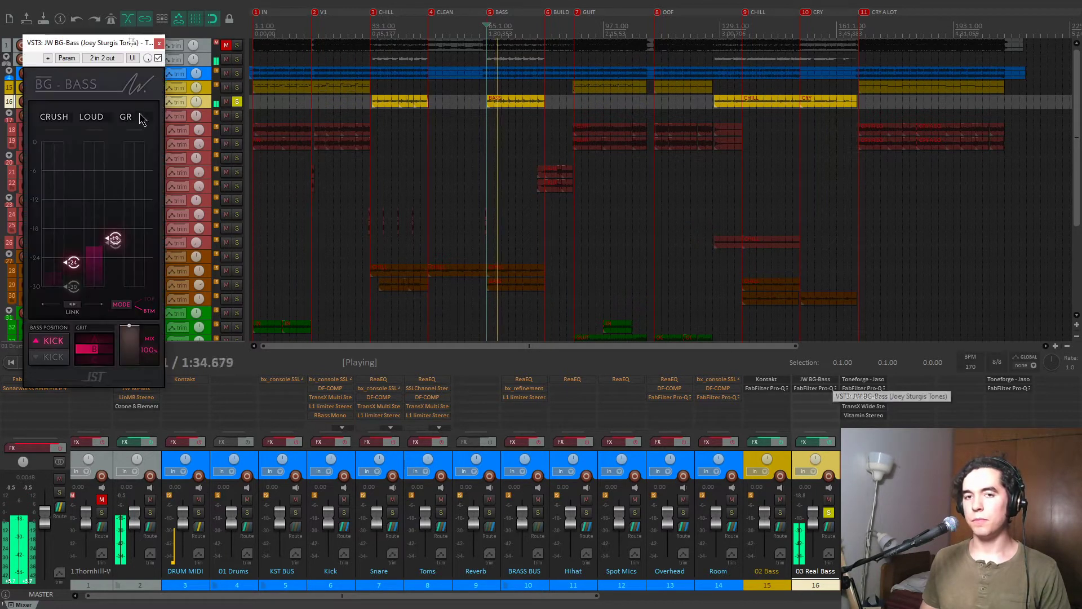
left_click_drag(92, 43, 402, 150)
key("space")
left_click(808, 390, "shift")
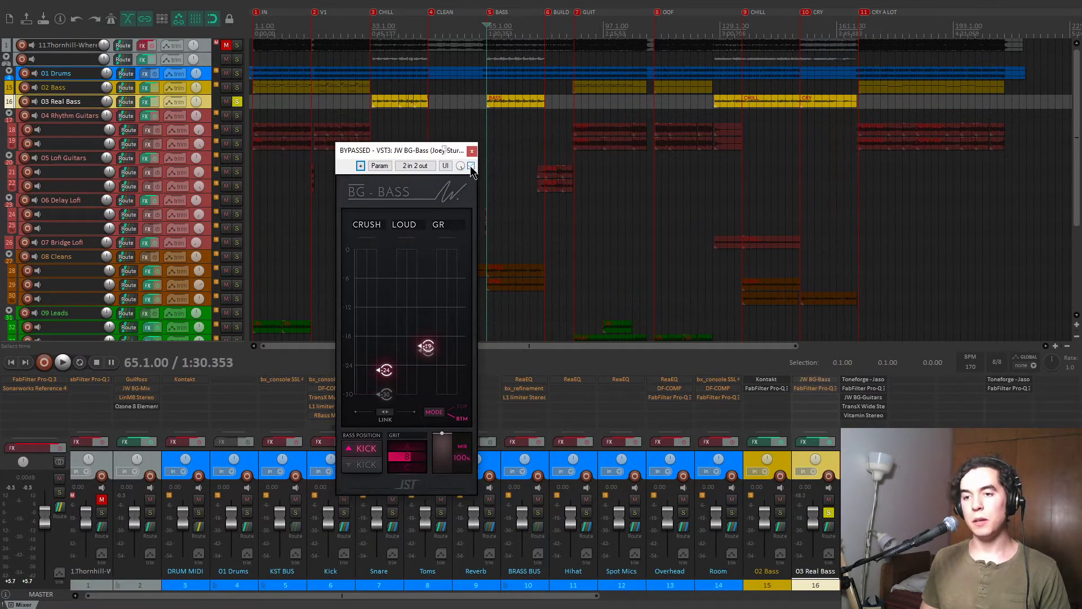
key("space")
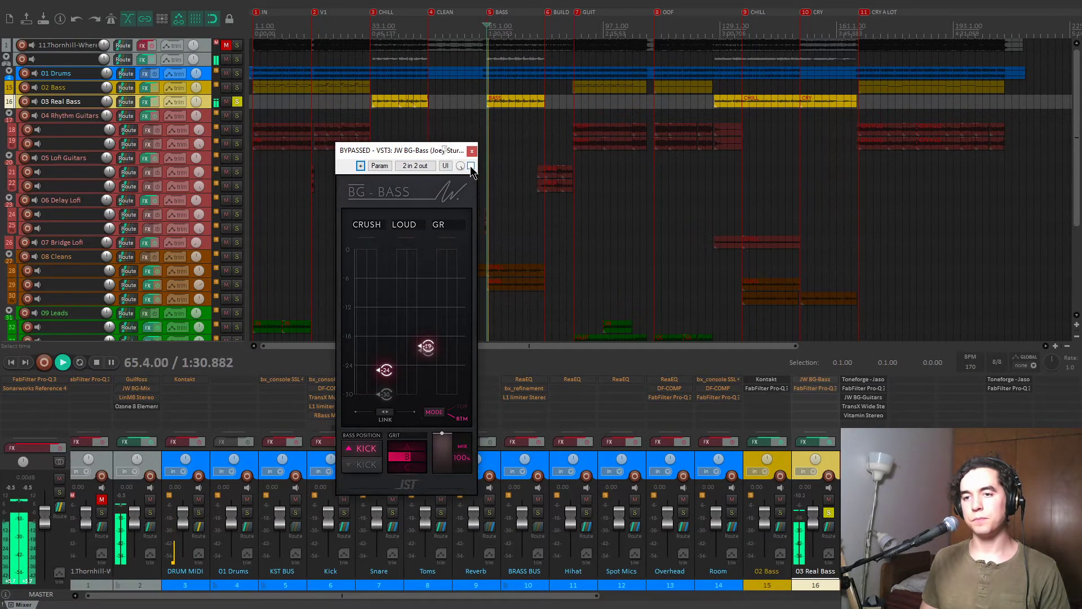
key("space")
left_click_drag(448, 169, 421, 155)
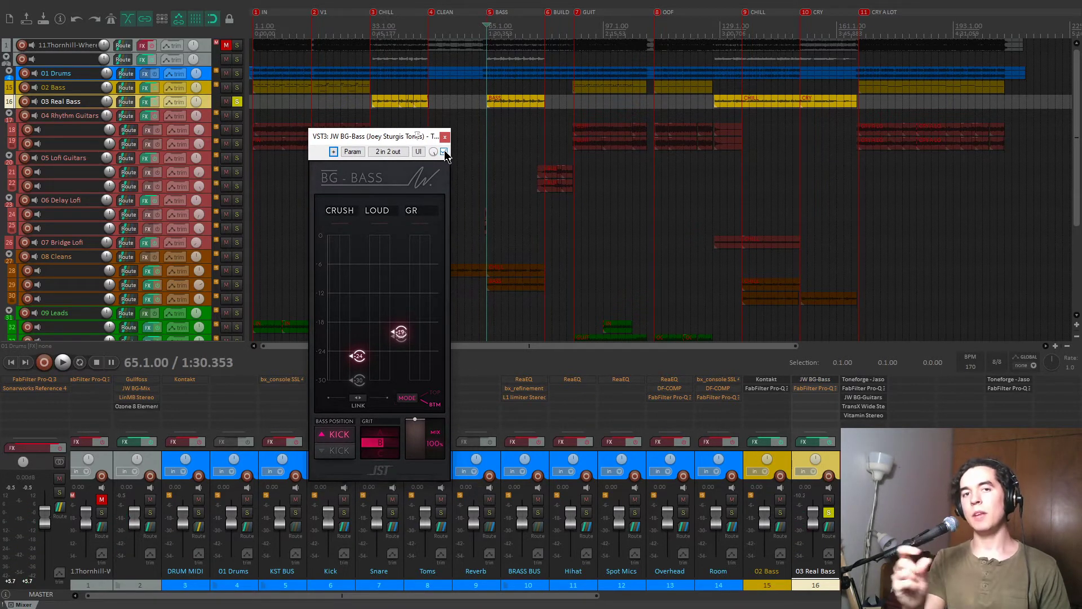
left_click_drag(411, 137, 415, 113)
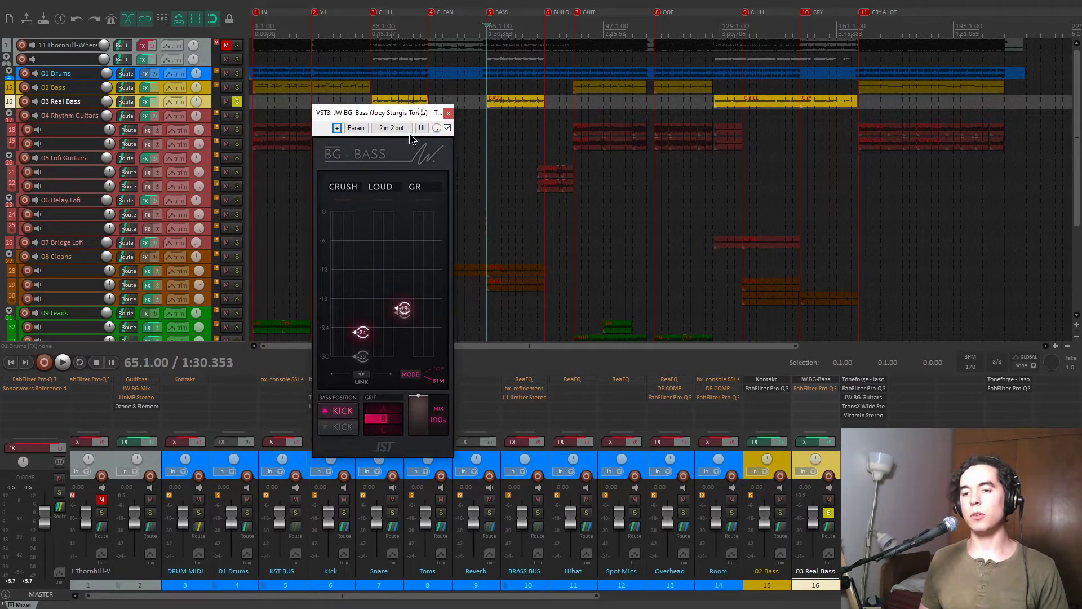
Play the BASS section through BG-Bass, switch its mode to TOP, and check the Crush and Grit values.
left_click(413, 376)
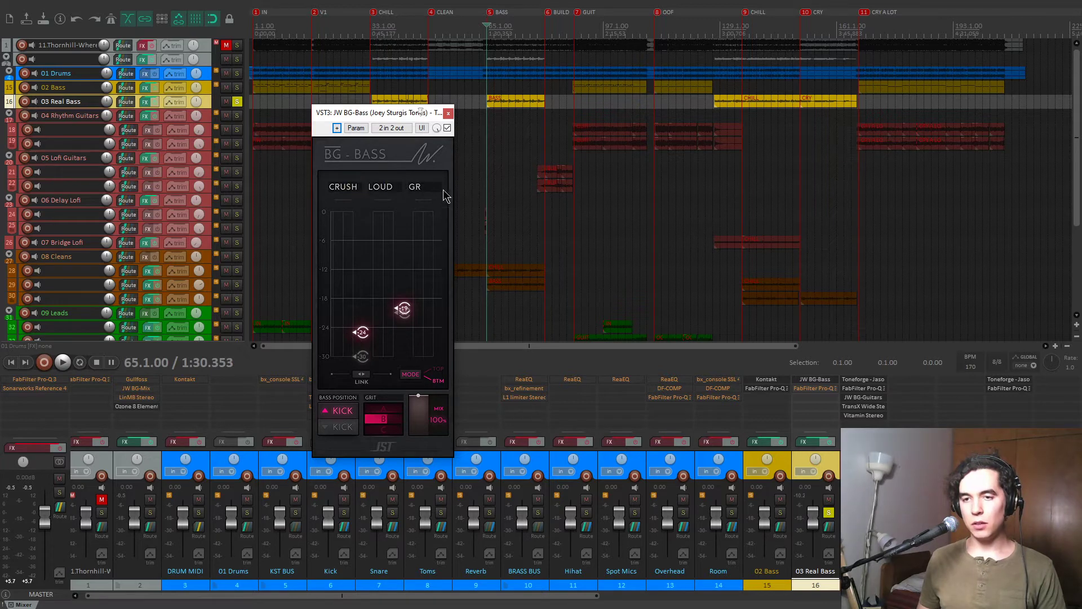
key("space")
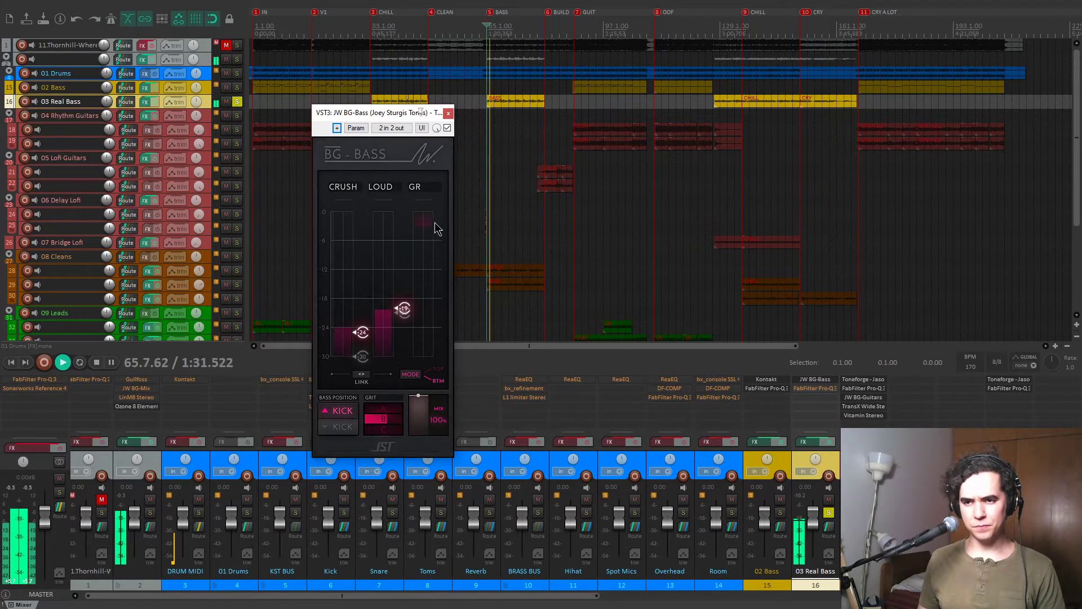
key("space")
left_click(362, 358)
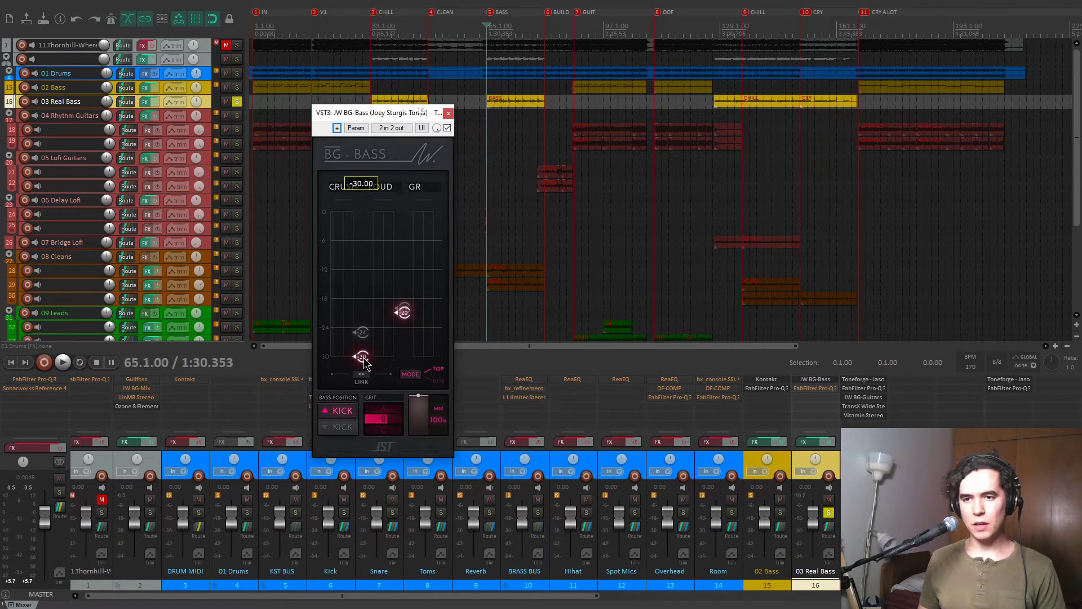
key("space")
mouse_move(391, 421)
mouse_move(387, 421)
left_mouse_down()
mouse_move(409, 427)
mouse_move(391, 426)
left_mouse_up()
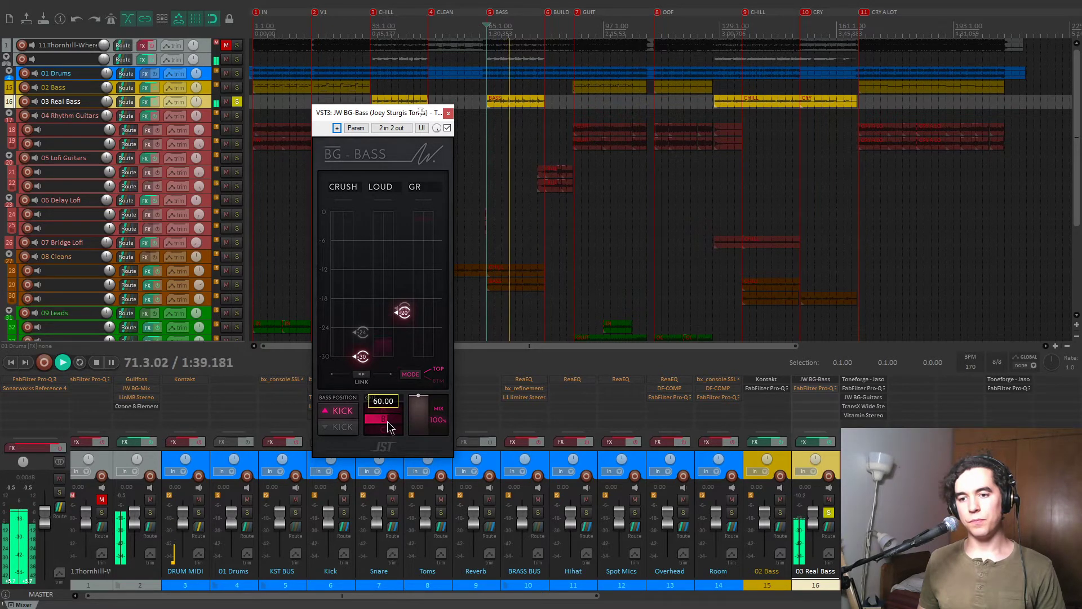
key("space")
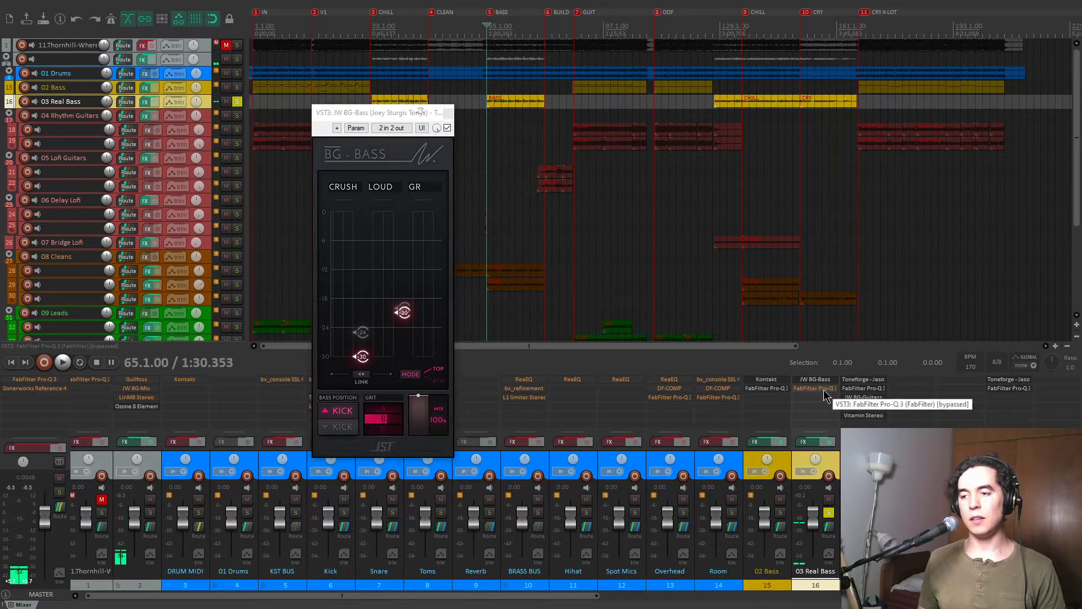
Open FabFilter Pro-Q 3 on 03 Real Bass, close BG-Bass, and examine the equalizer's low-cut band.
left_click(823, 391)
left_click_drag(457, 49, 545, 155)
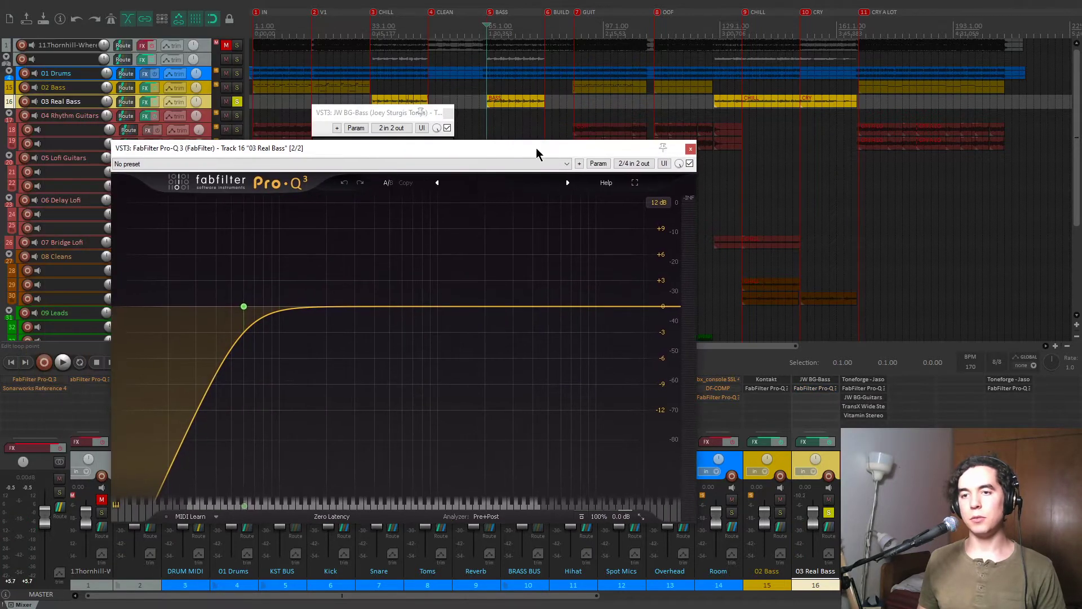
left_click(447, 113)
left_click_drag(458, 149, 481, 124)
left_click(266, 281)
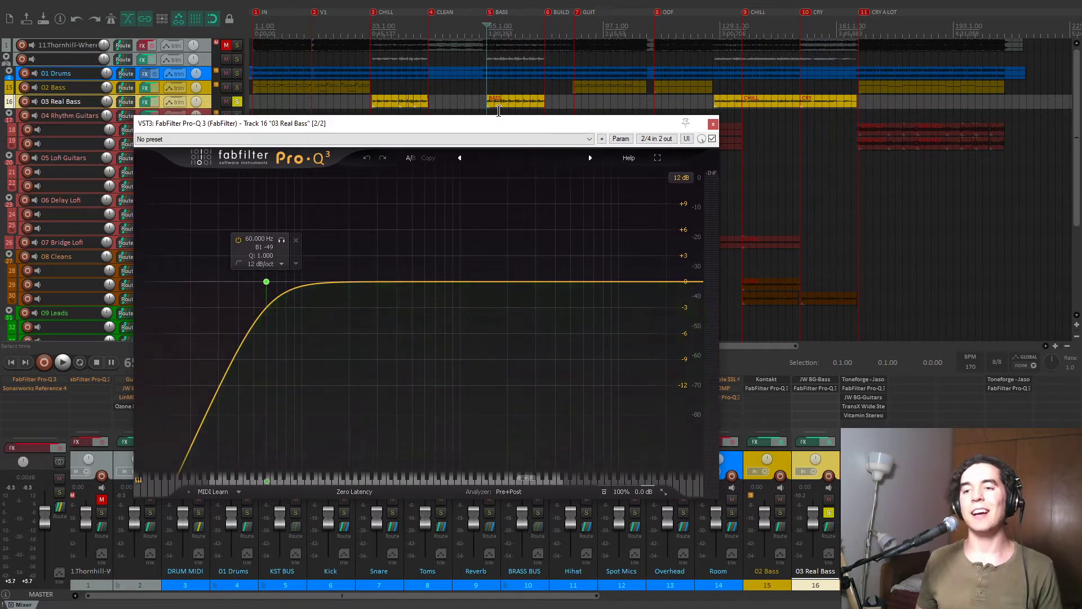
mouse_move(504, 123)
left_mouse_down()
mouse_move(435, 87)
mouse_move(452, 87)
mouse_move(473, 123)
left_mouse_up()
mouse_move(243, 282)
left_click_drag(394, 121, 457, 162)
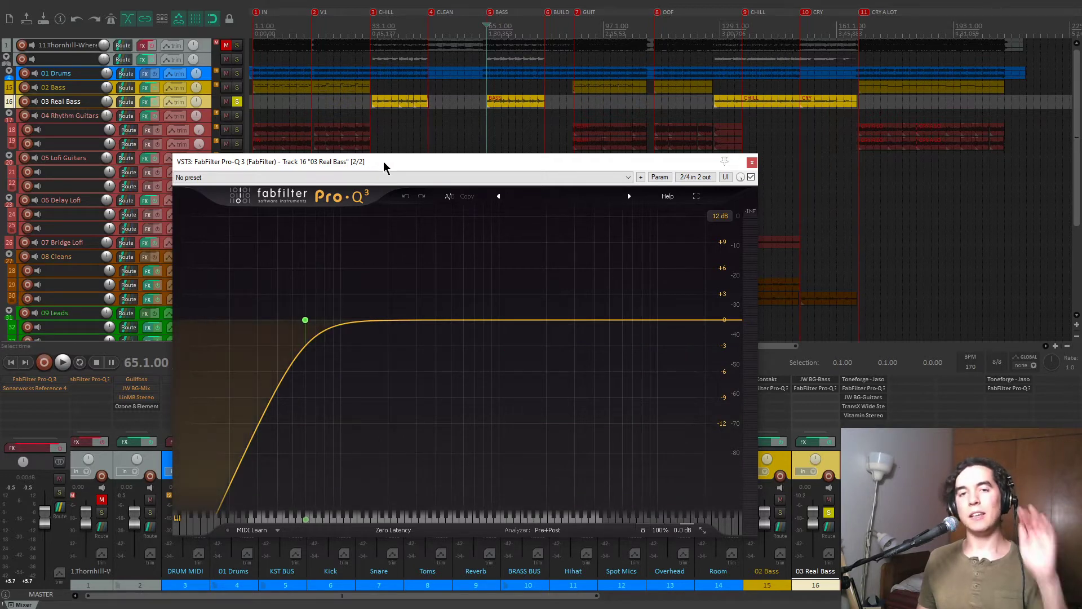
Audition the low-cut band alone on 03 Real Bass from the BASS marker, stop playback, and close the equalizer.
key("space")
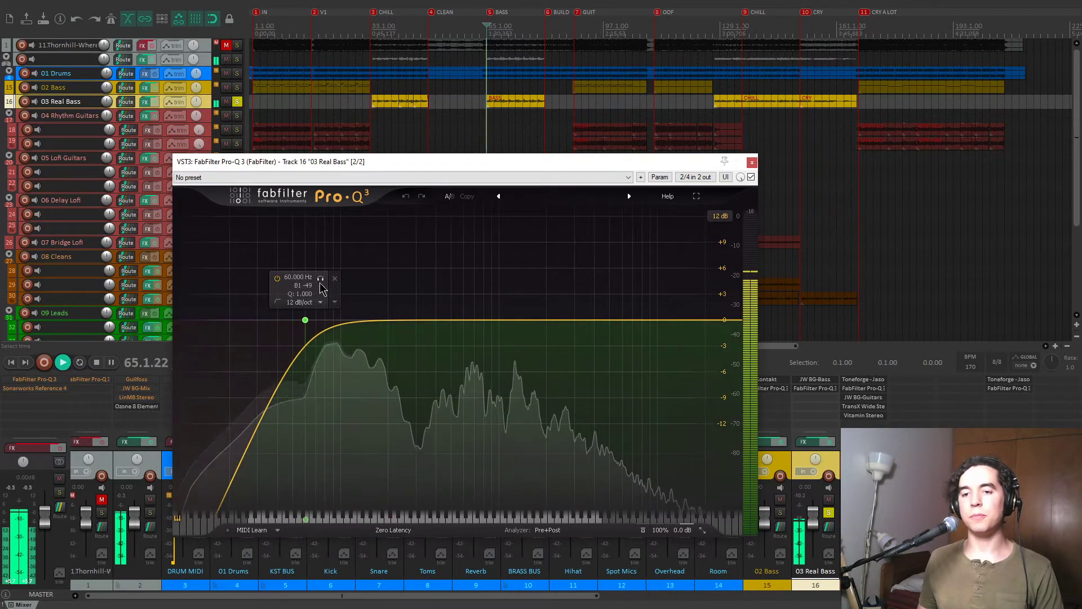
key("space")
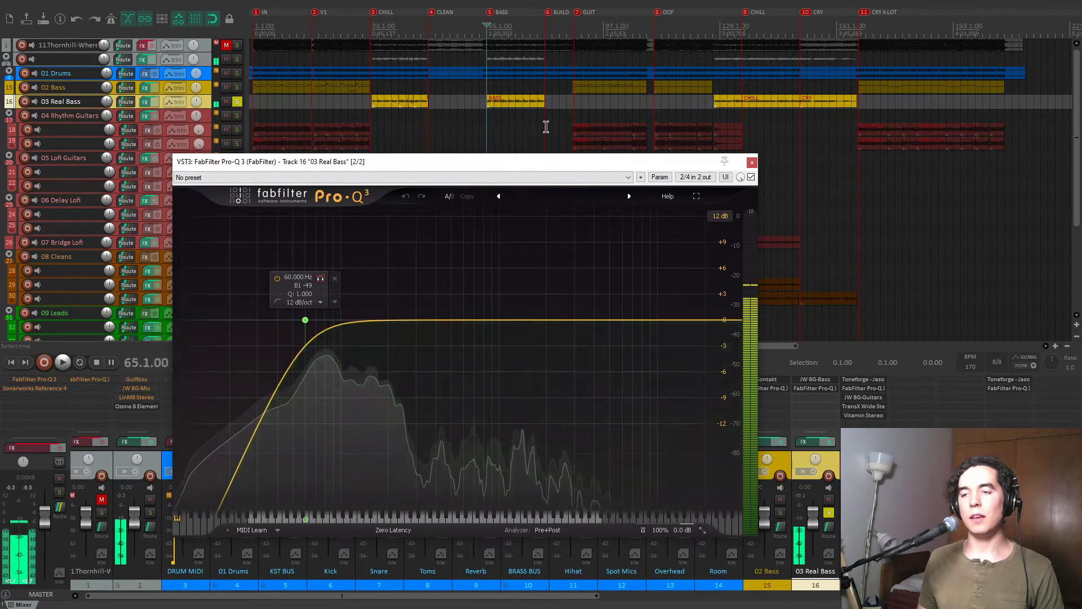
left_click(538, 118)
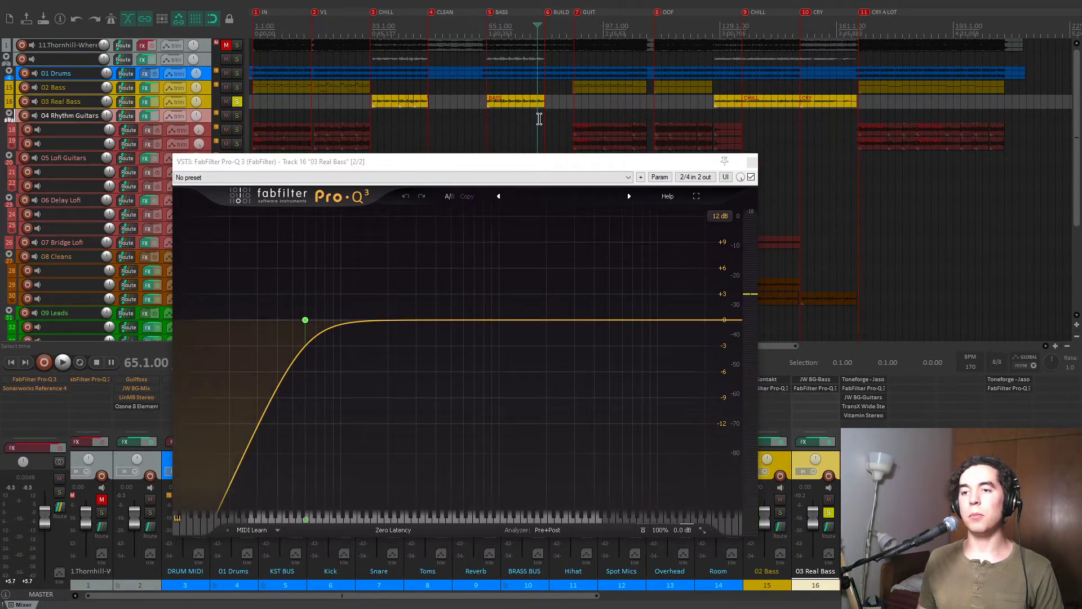
left_click(752, 162)
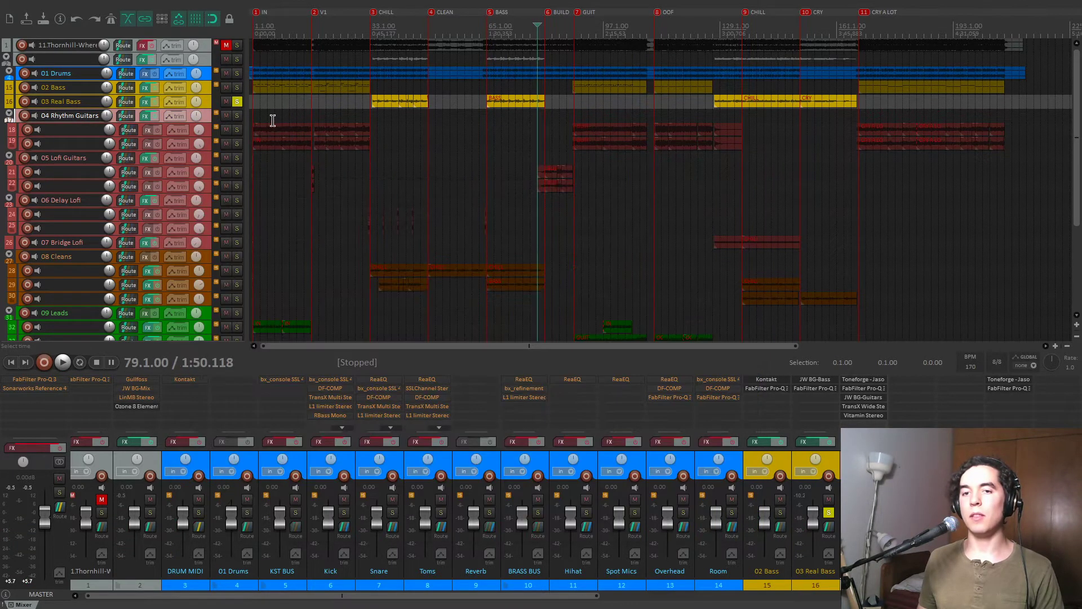
Unsolo 03 Real Bass and play the full mix from within the BASS section and from just before the GUIT marker.
left_click(237, 103)
left_click(509, 149)
key("space")
scroll(564, 158, "up", 5)
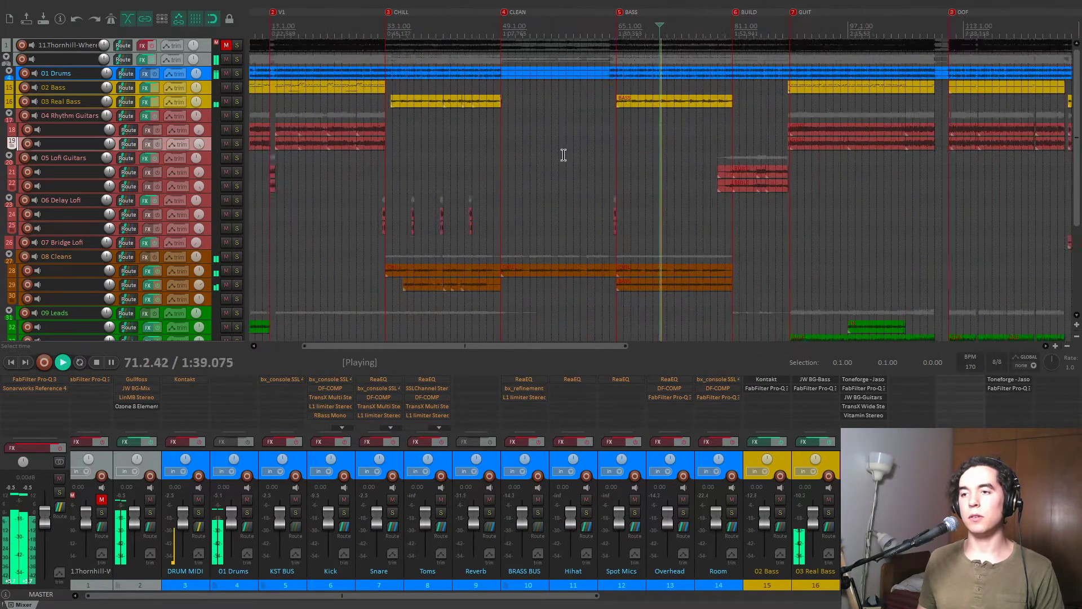
scroll(667, 166, "down", 4)
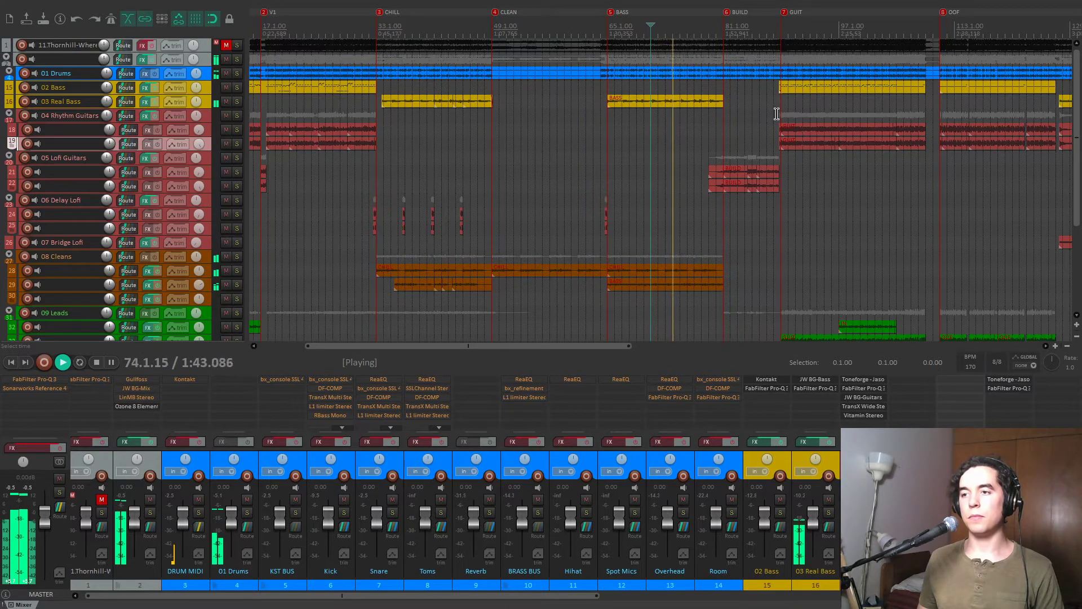
left_click(775, 114)
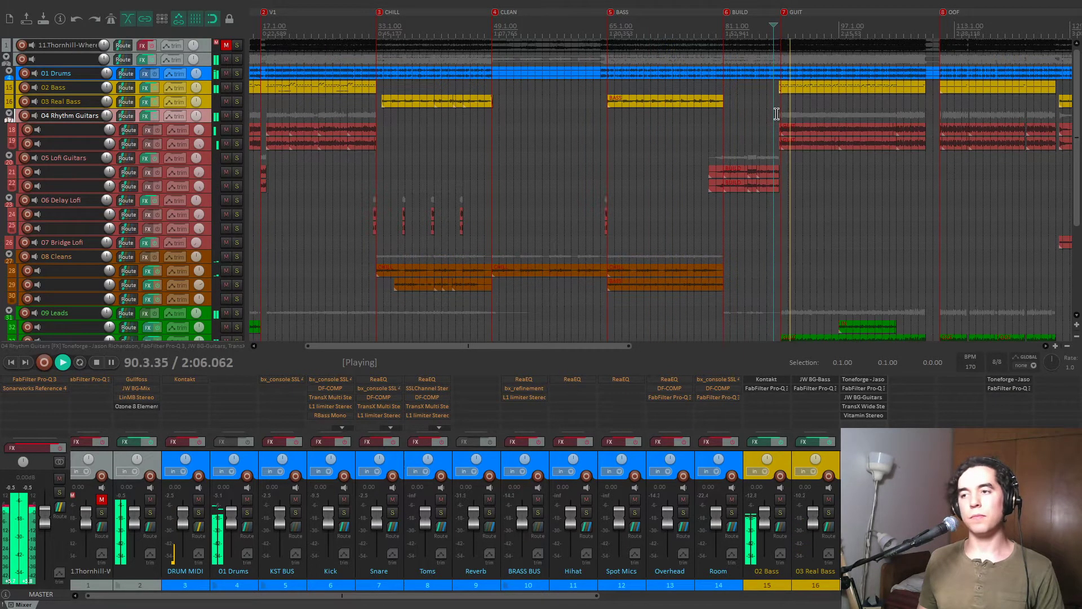
Stop playback, solo 04 Rhythm Guitars, and play the soloed guitars from the start of the project.
scroll(775, 115, "down", 3)
key("space")
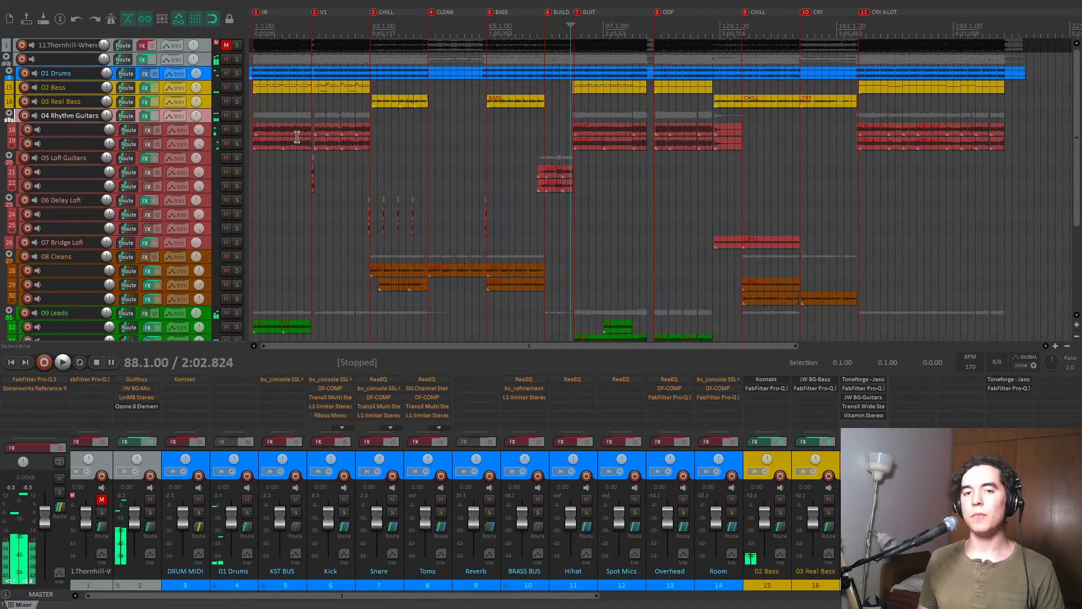
key("F6")
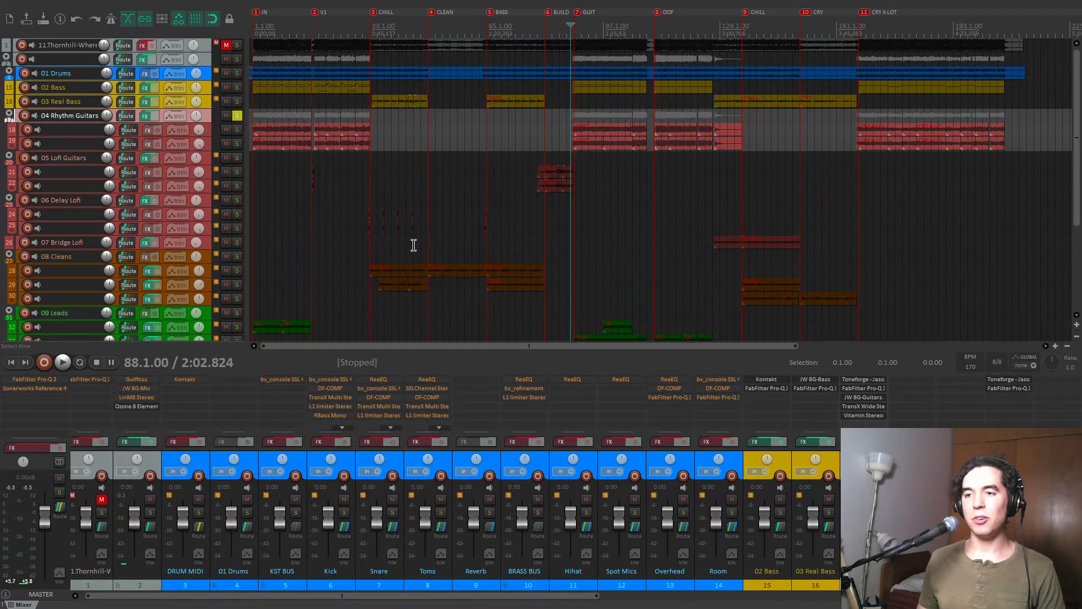
key("Home")
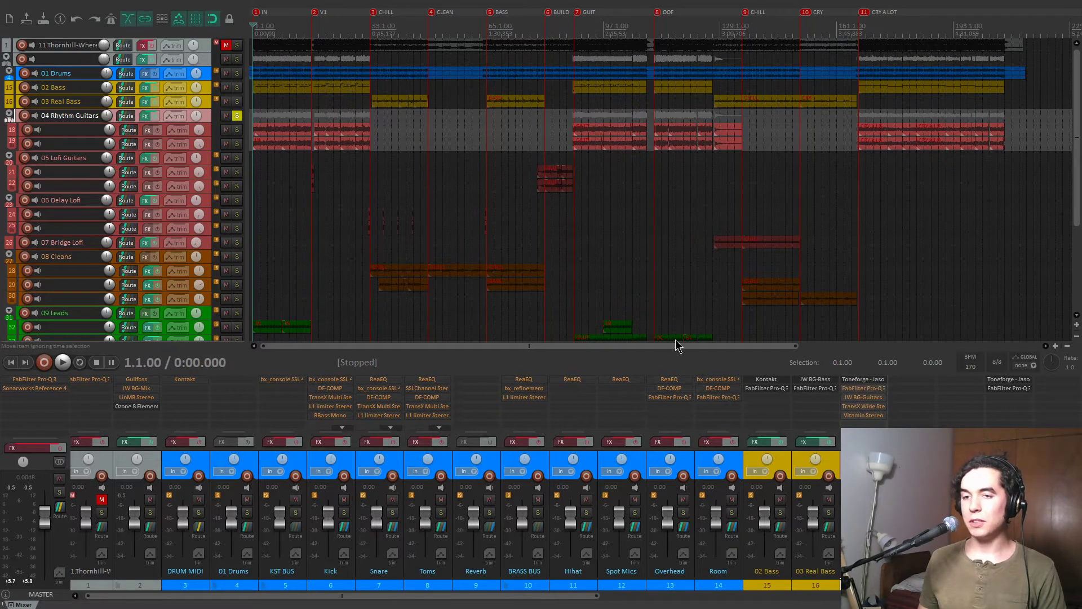
key("space")
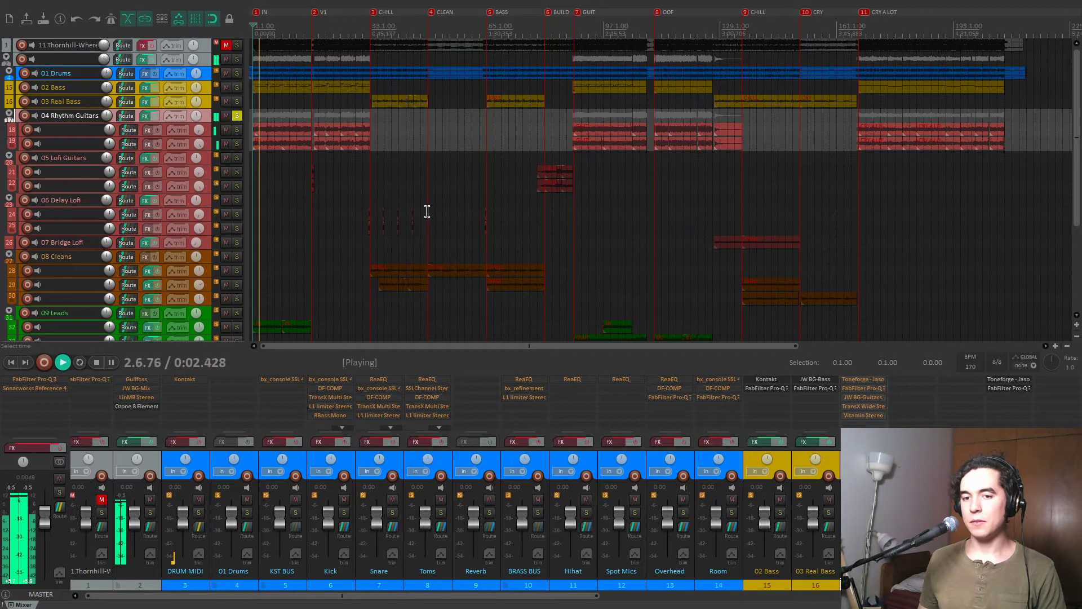
scroll(426, 211, "up", 5)
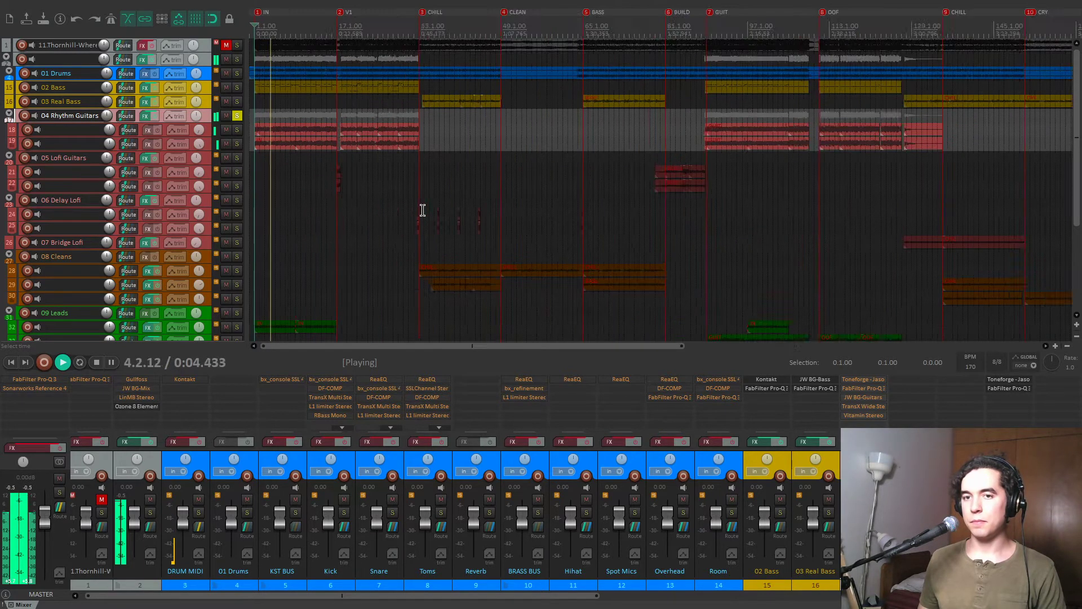
scroll(467, 225, "up", 1)
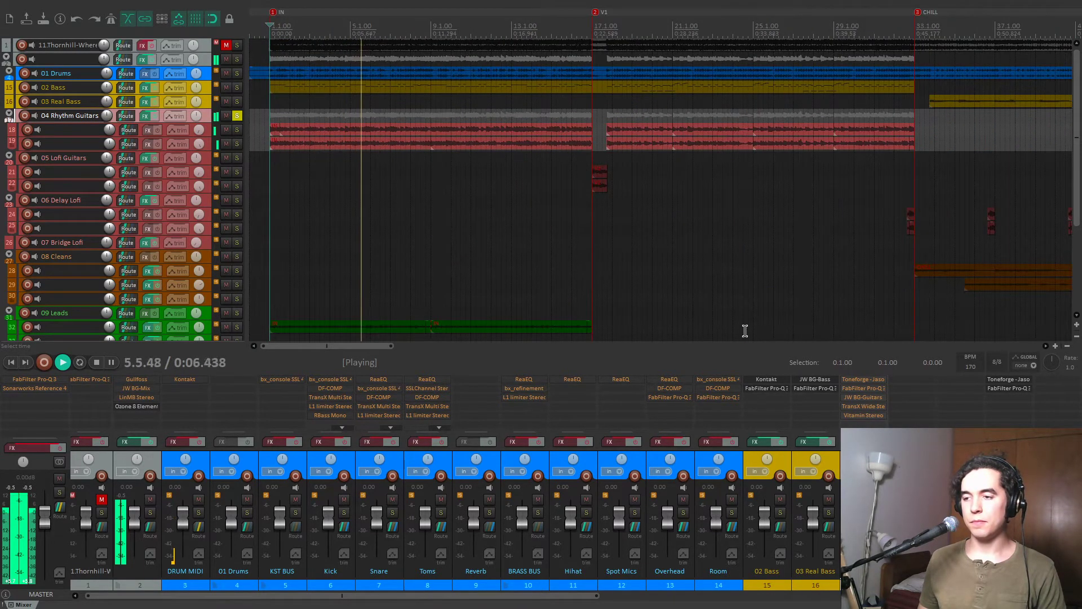
key("space")
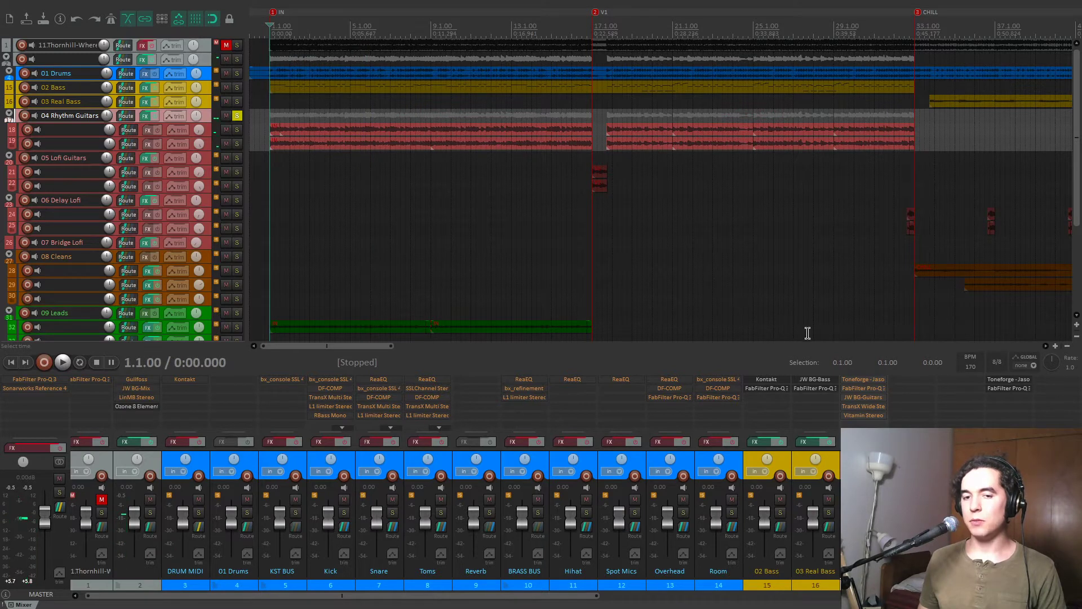
Open Toneforge - Jason Richardson on 04 Rhythm Guitars and play the guitars with its Rhythm amp controls in view.
left_click(875, 380)
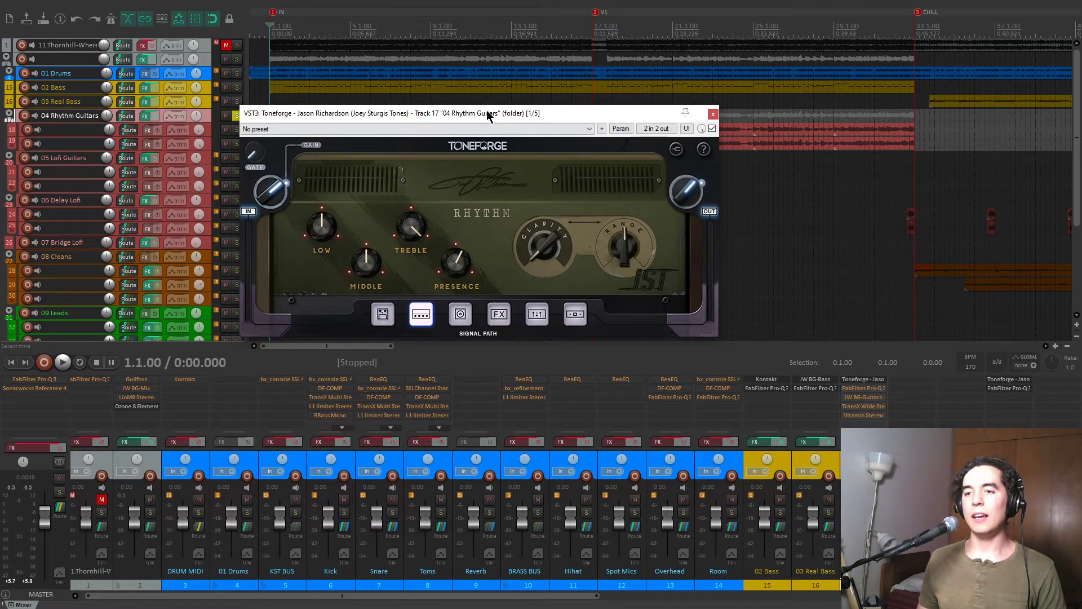
left_click_drag(490, 113, 546, 114)
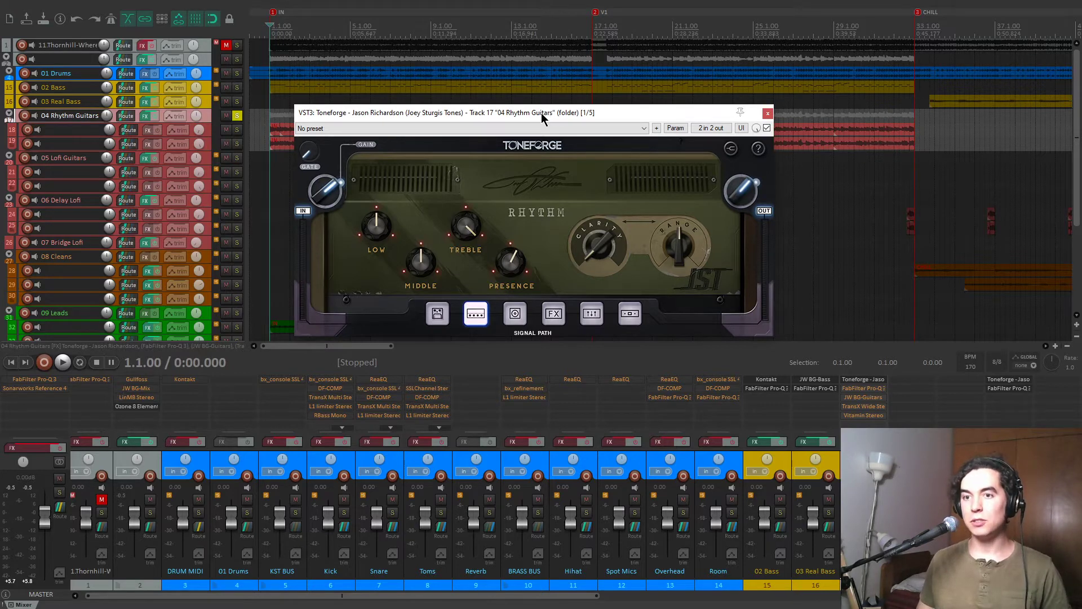
left_click_drag(542, 116, 540, 111)
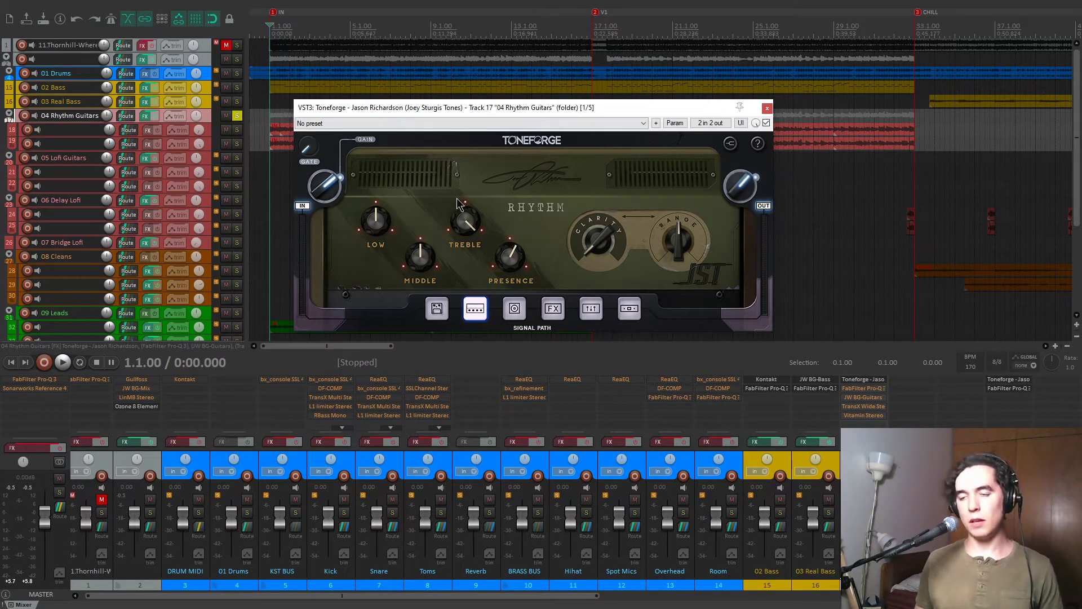
key("space")
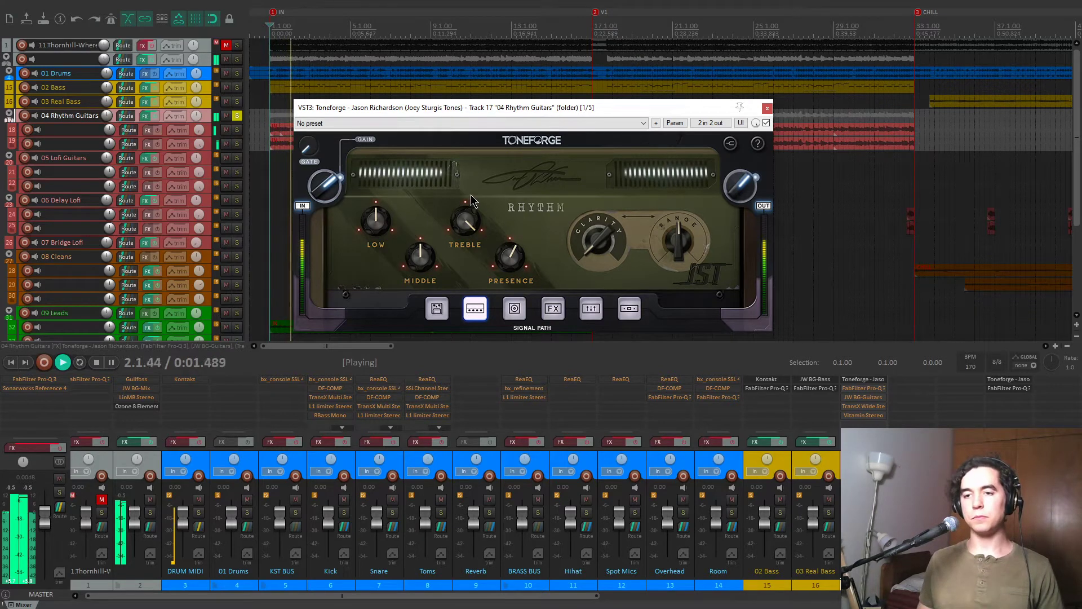
key("space")
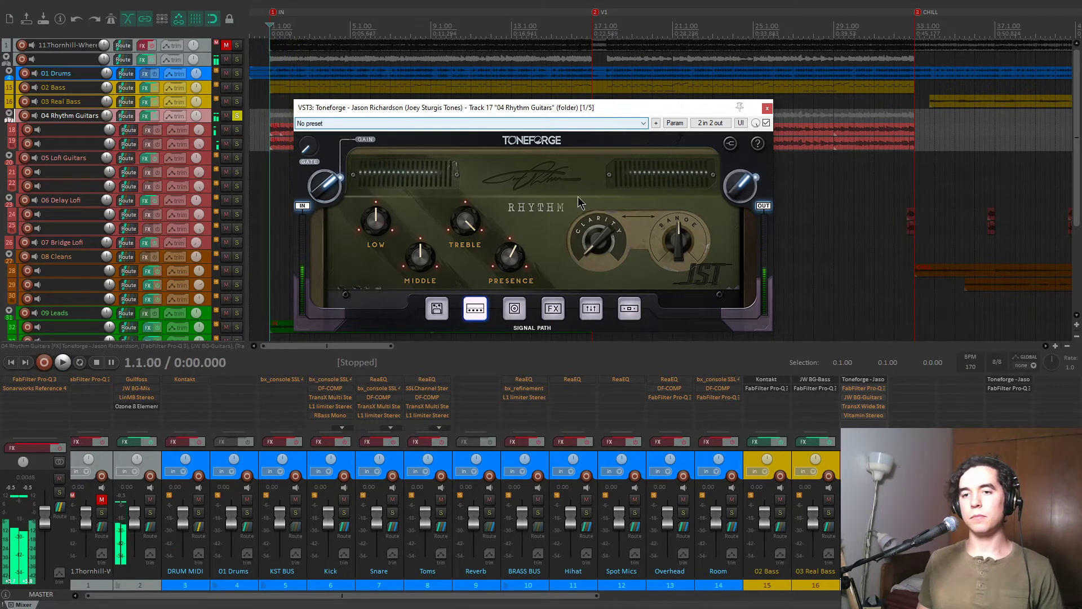
Show Toneforge's parametric EQ and play the start of the rhythm guitars briefly.
left_click(589, 309)
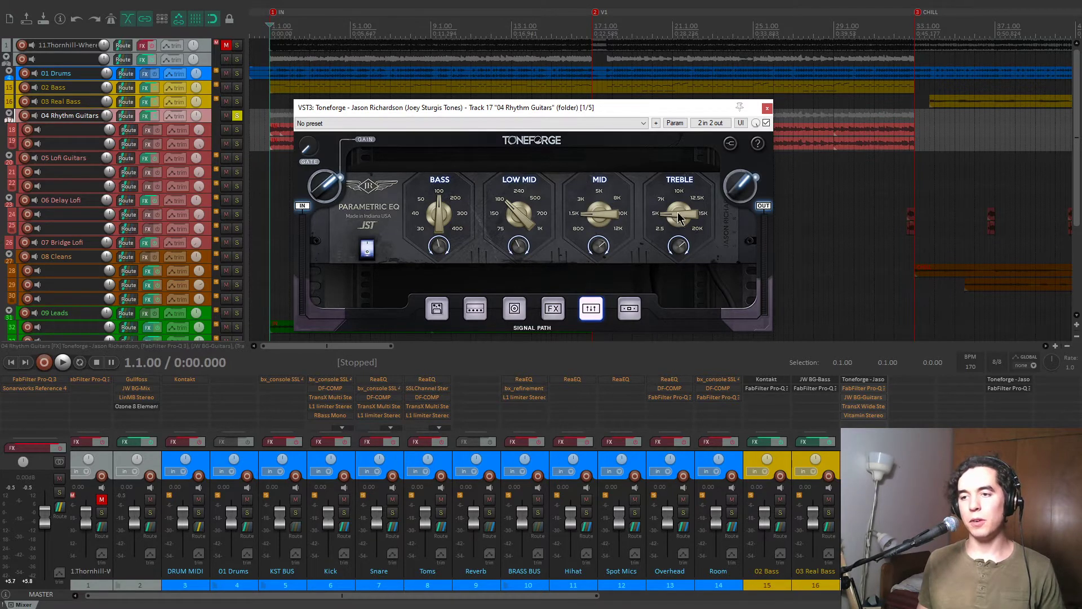
key("space")
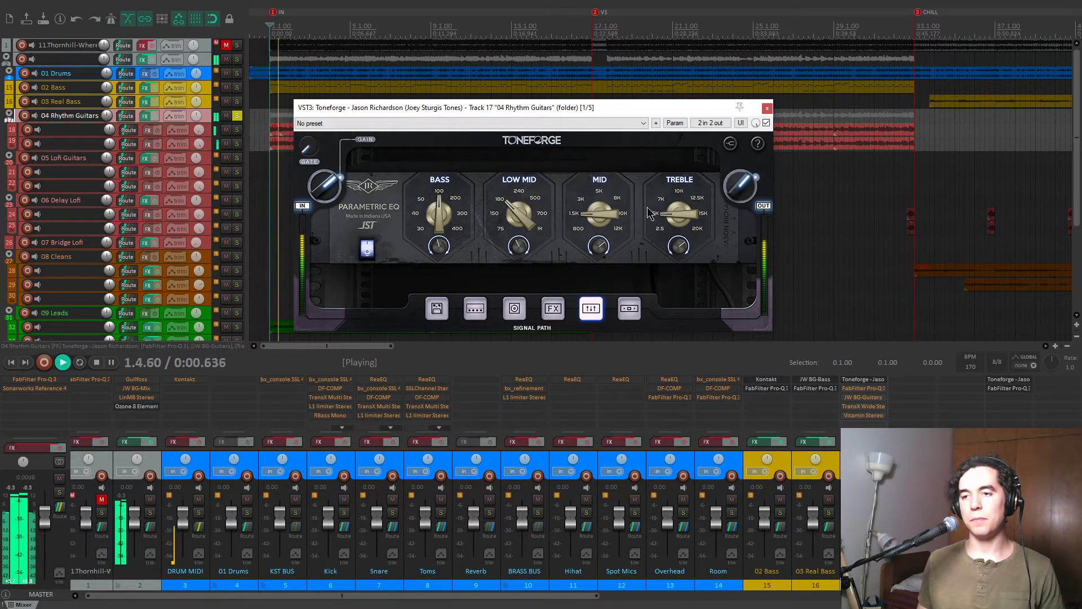
key("space")
Save the current Toneforge settings as a preset named When We Die.
left_click(513, 123)
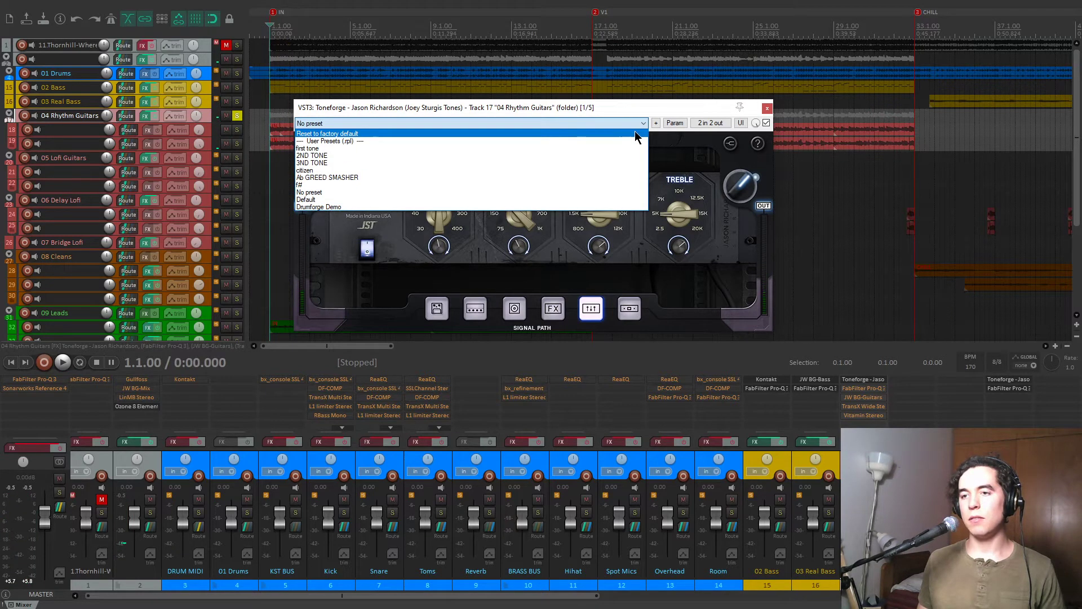
left_click(655, 124)
left_click(655, 124)
left_click(689, 137)
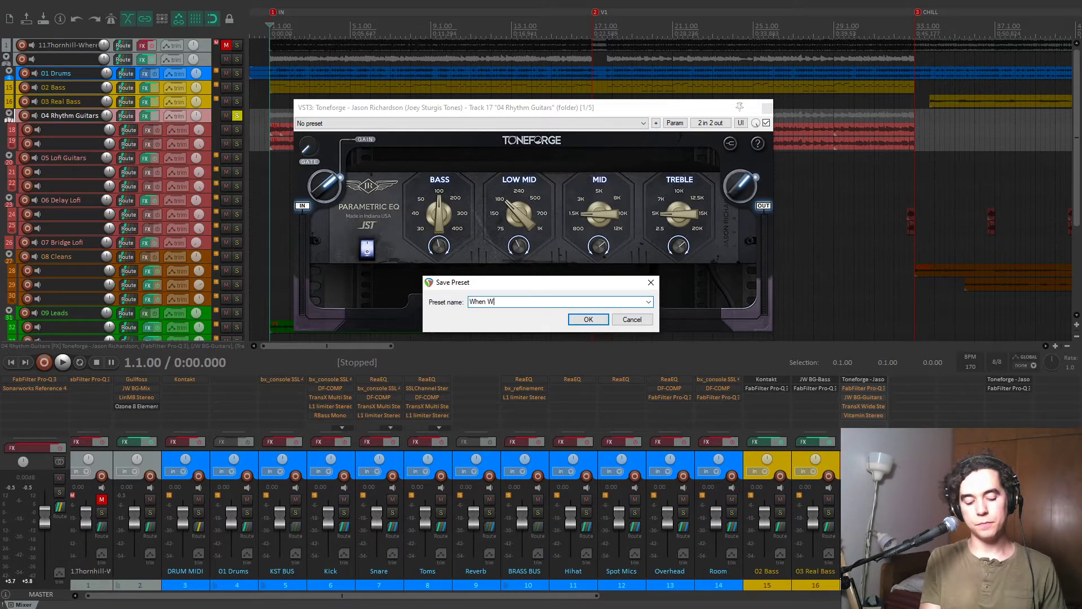
left_click(588, 321)
Play the guitars with the When We Die preset, and compare them with Toneforge reset to its factory default.
key("space")
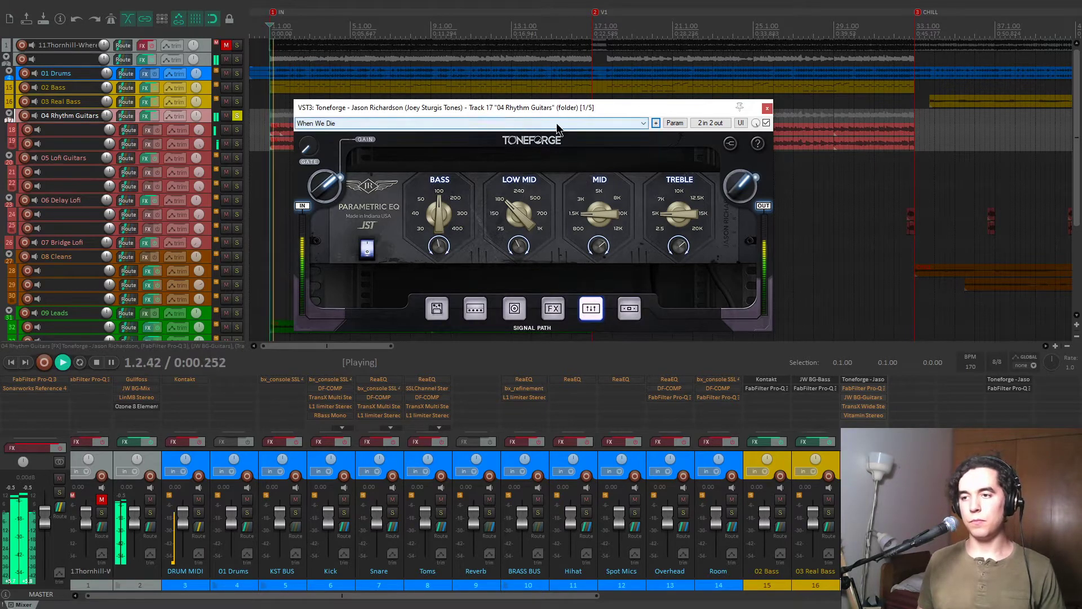
key("space")
left_click(515, 122)
left_click(515, 133)
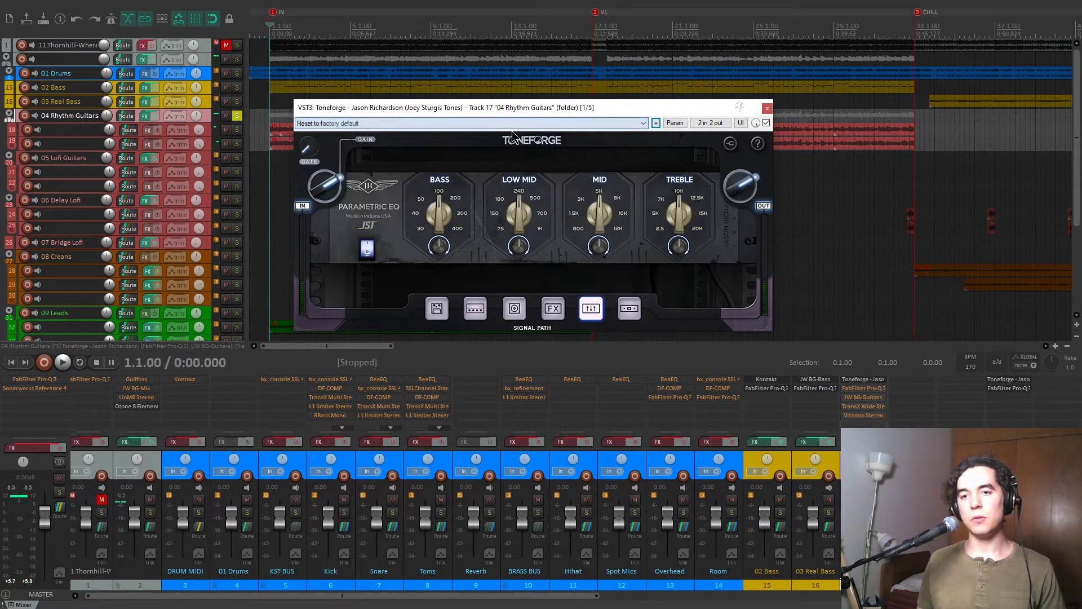
key("space")
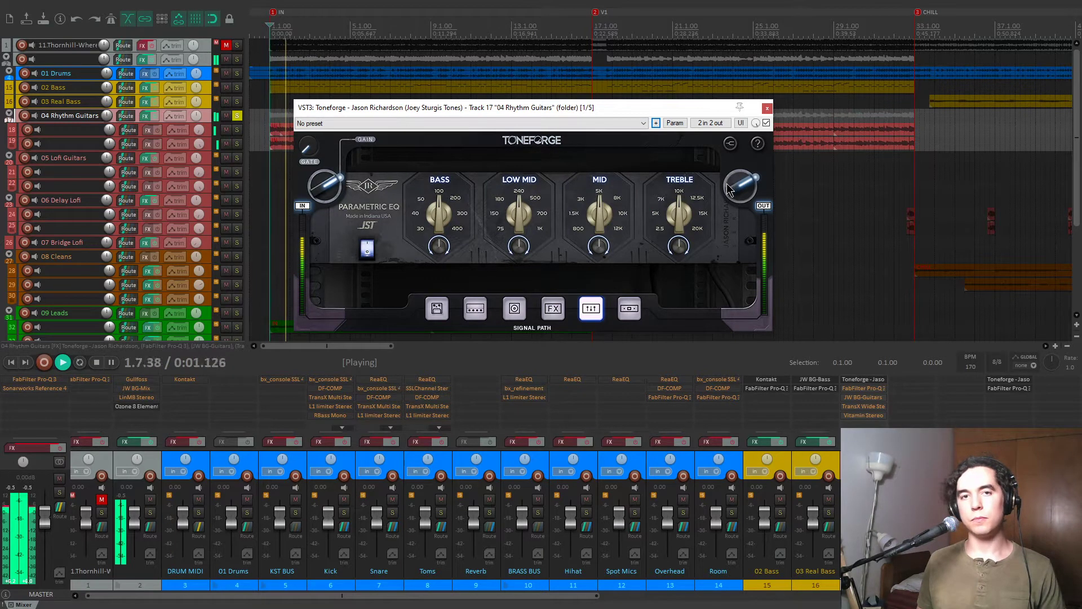
key("space")
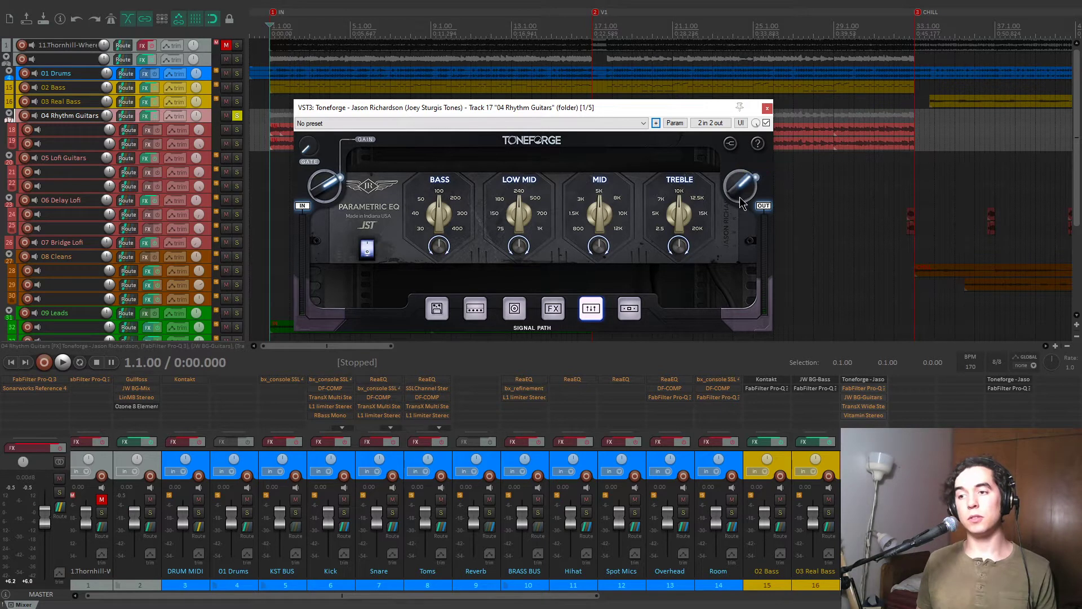
key("space")
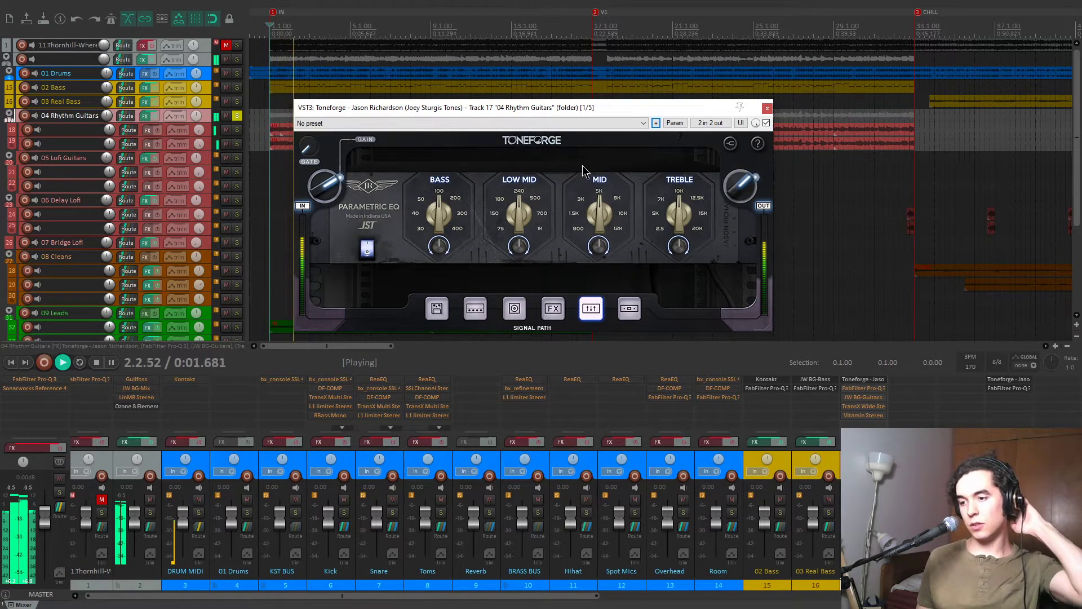
Load the When We Die preset during playback, stop playback, and close Toneforge.
left_click(489, 124)
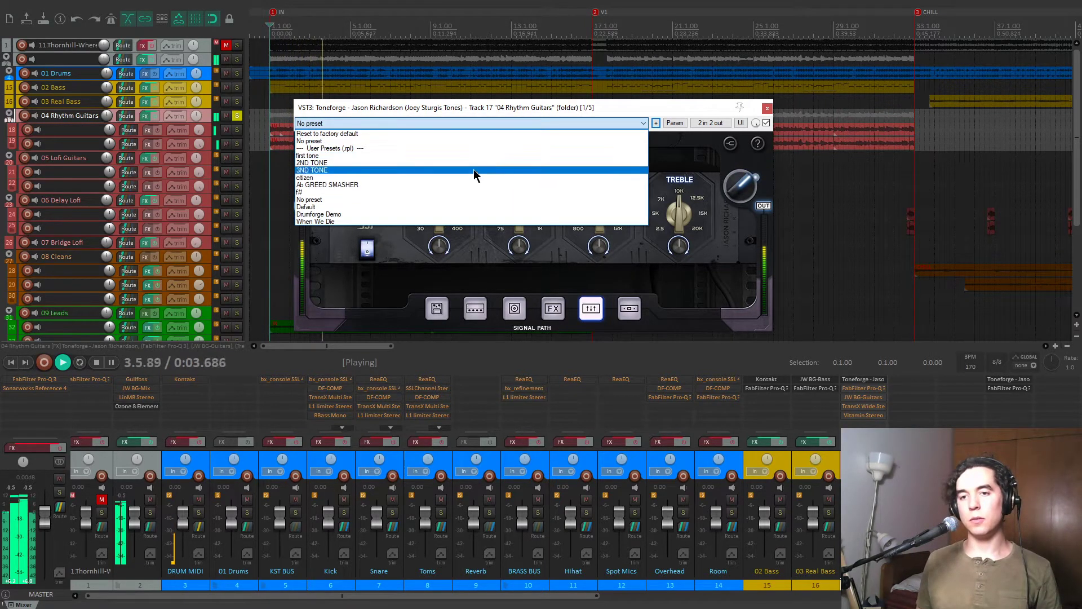
left_click(436, 220)
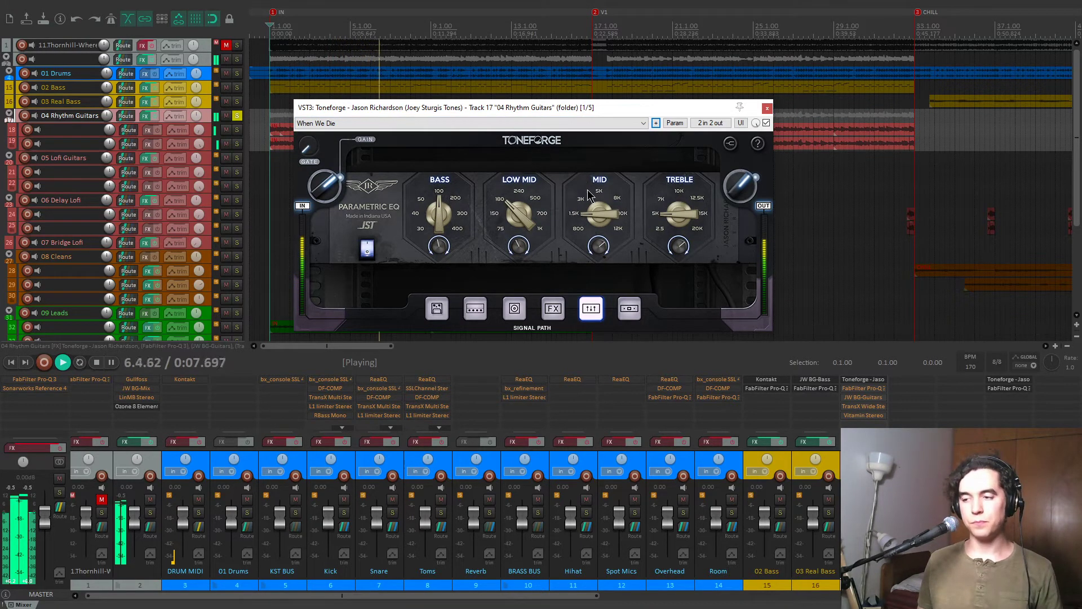
key("space")
left_click_drag(584, 110, 578, 109)
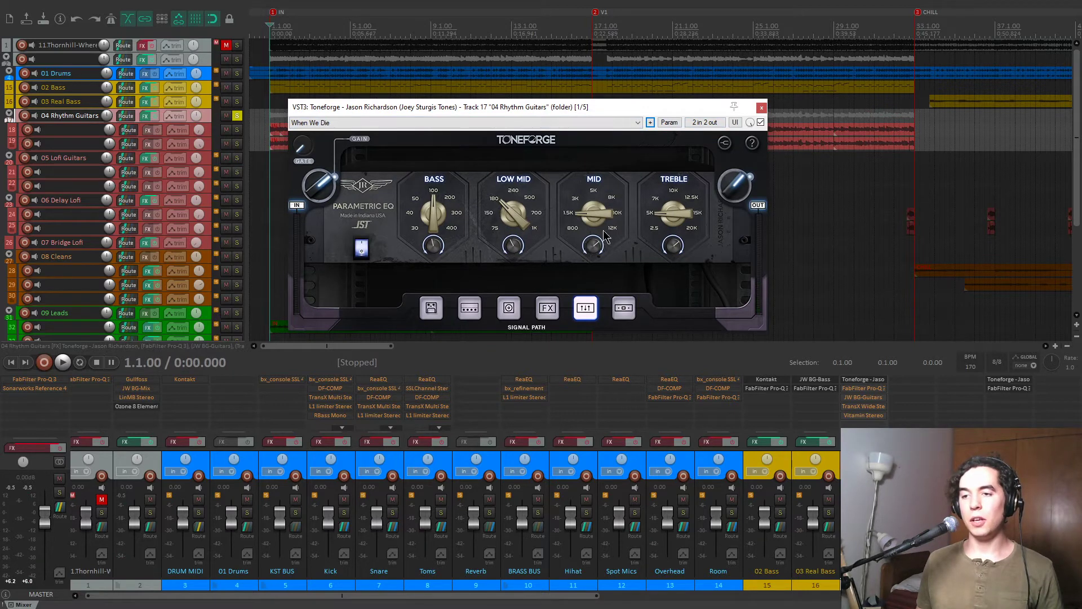
left_click(761, 109)
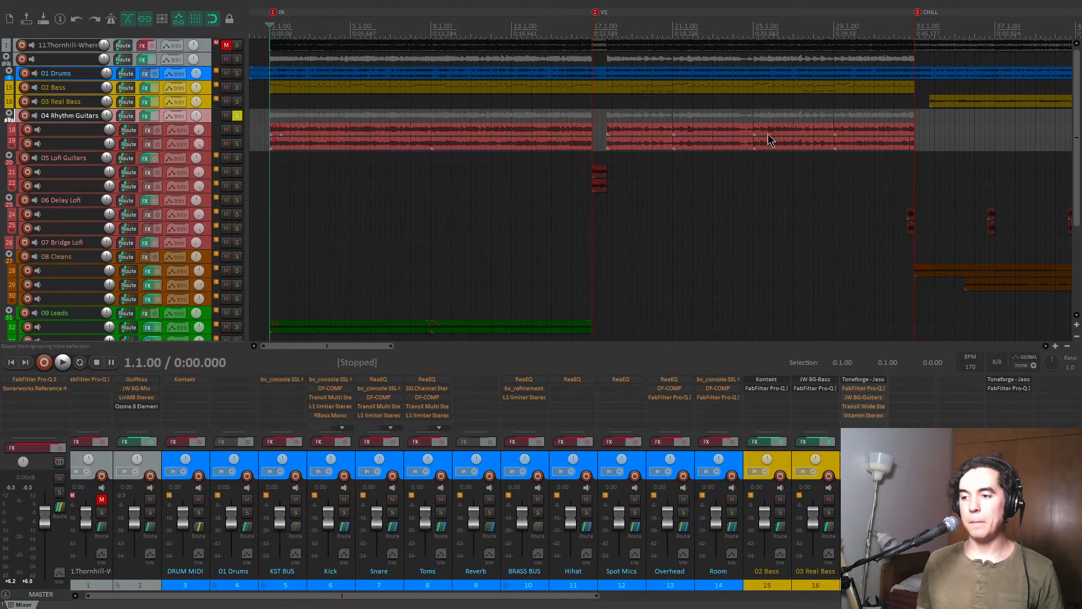
Open FabFilter Pro-Q 3 on 04 Rhythm Guitars and set its display range to 6 dB.
left_click(860, 388)
left_click_drag(824, 75, 565, 82)
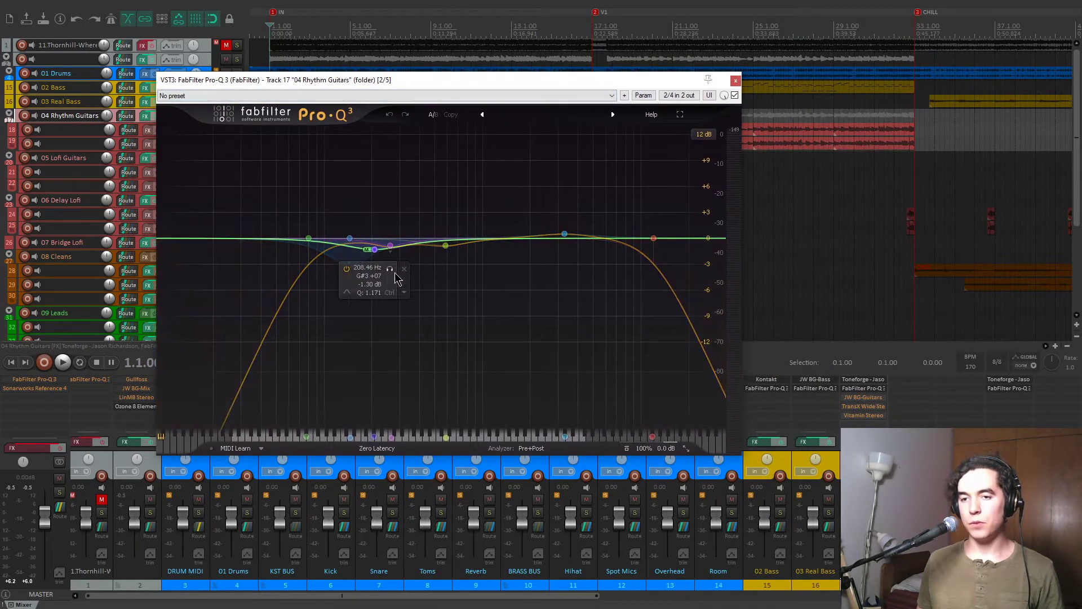
left_click(654, 115)
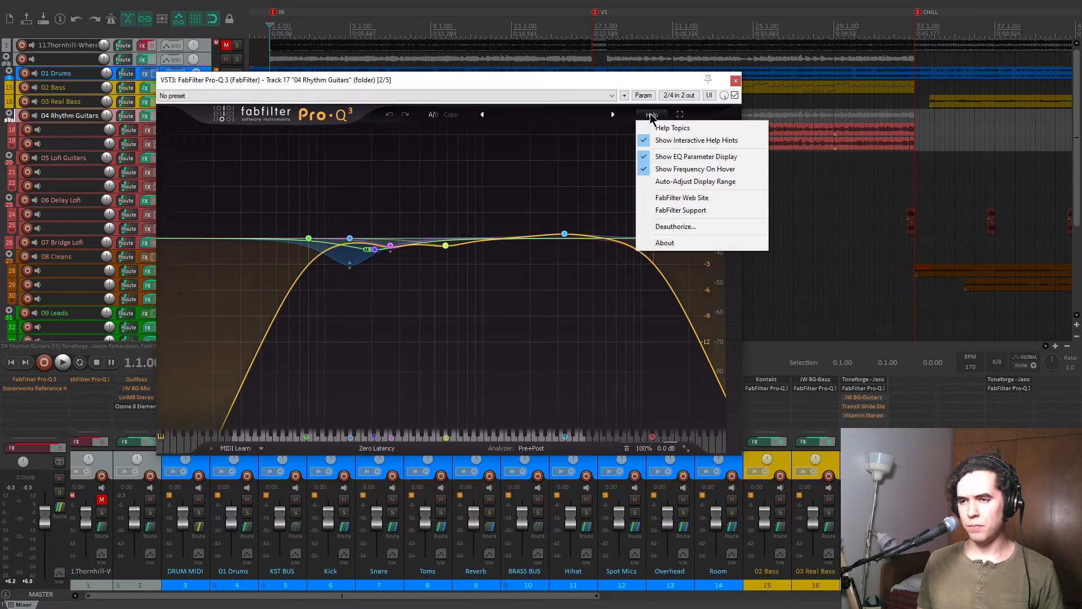
left_click(659, 181)
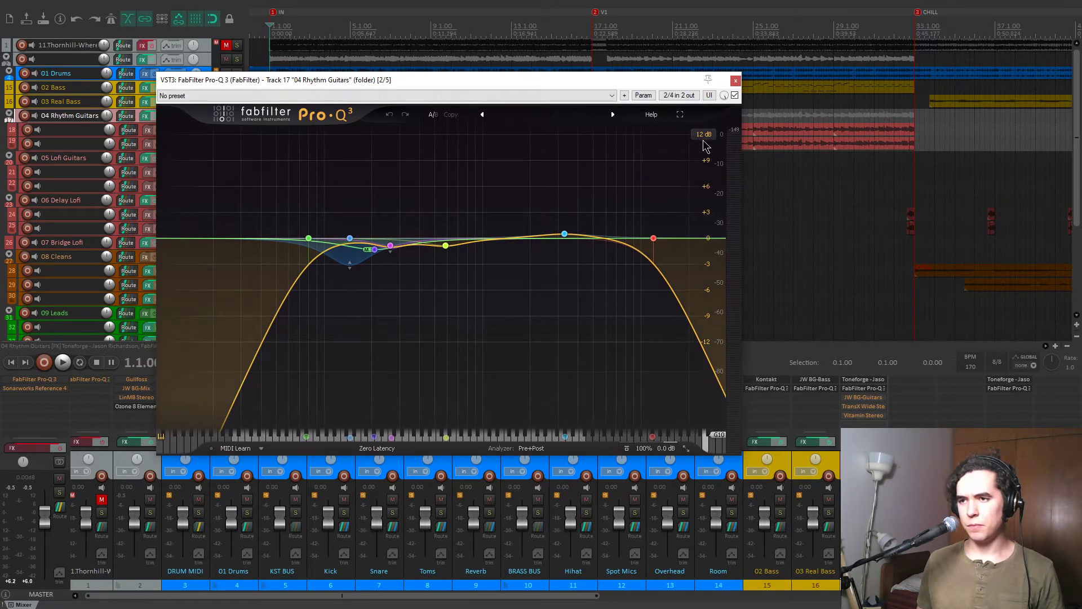
left_click(652, 115)
left_click(659, 181)
left_click(704, 134)
left_click(709, 161)
left_click(705, 134)
left_click(715, 161)
Audition the 80 Hz low-cut band alone on 04 Rhythm Guitars, restore the full equalizer sound, and stop playback.
mouse_move(299, 248)
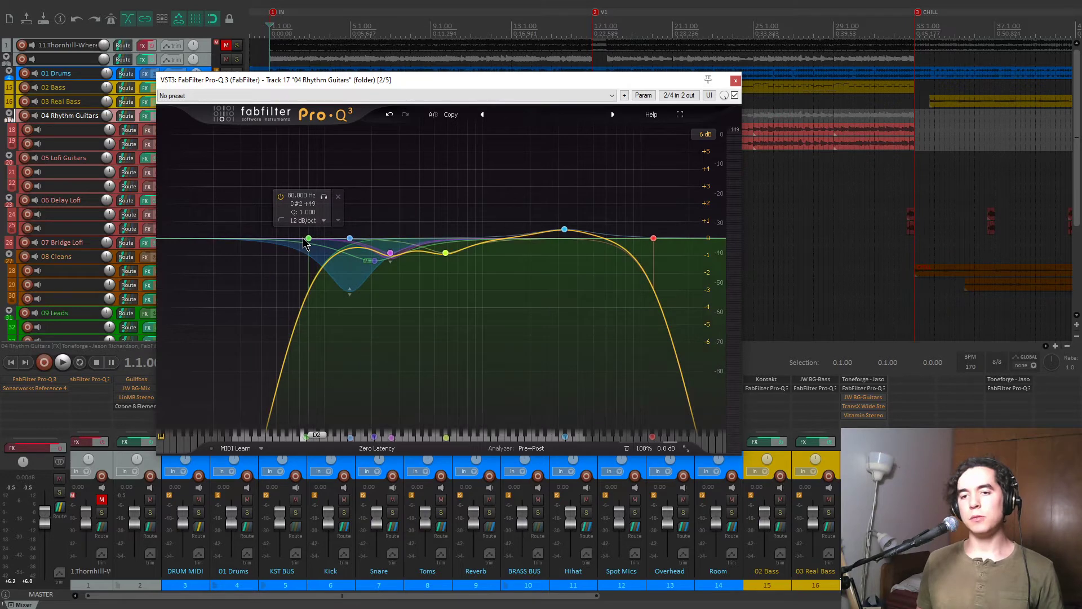
left_click(324, 198)
key("space")
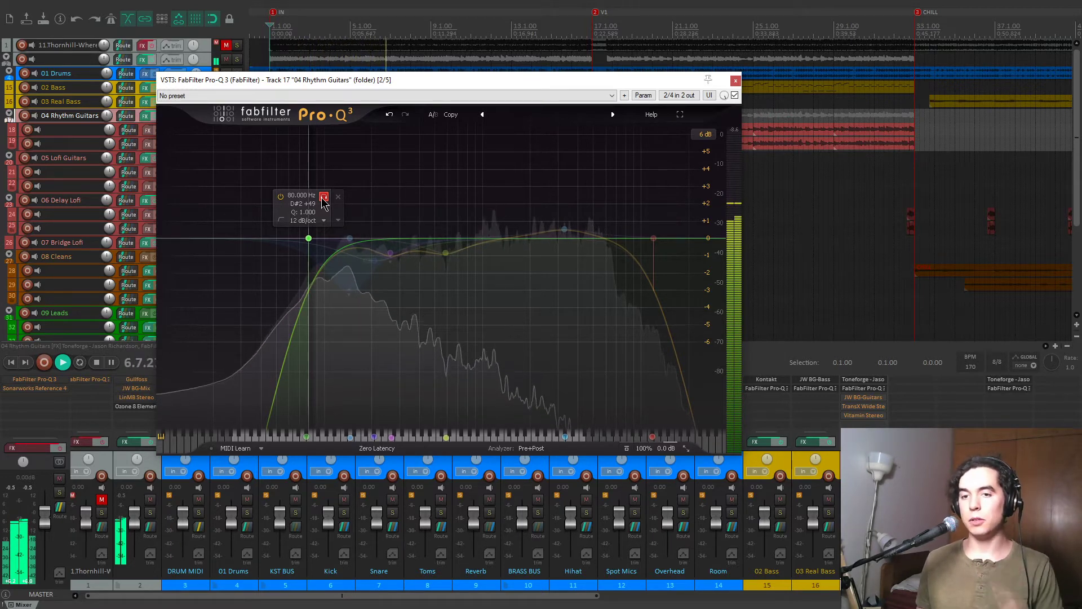
left_click(324, 197)
key("space")
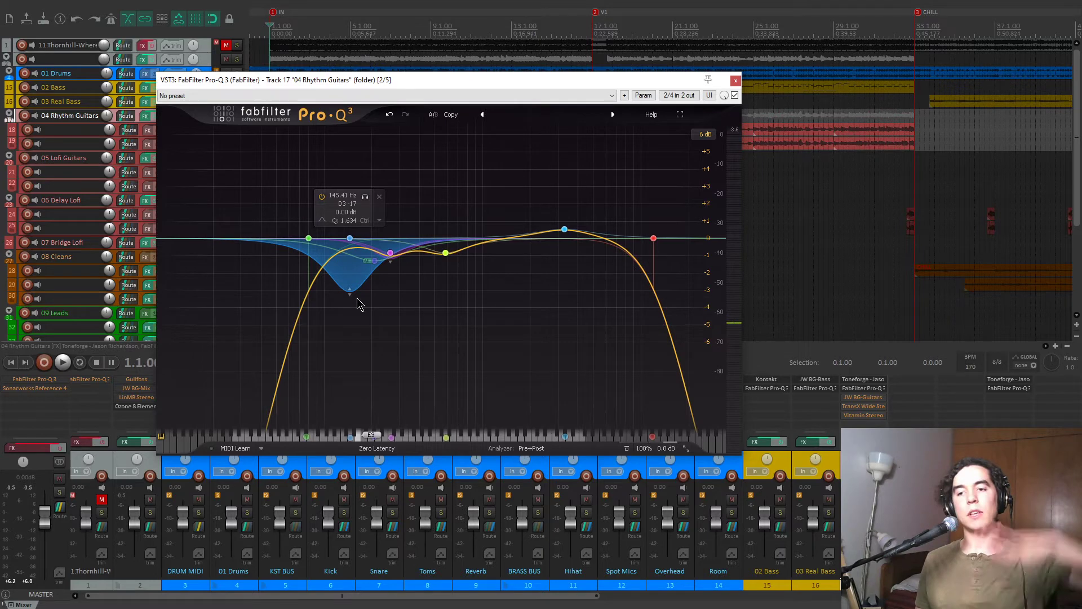
Play the rhythm guitars from the OOF marker, audition the dynamic 145.41 Hz band alone, and stop playback.
left_click(779, 218)
key("8")
mouse_move(348, 238)
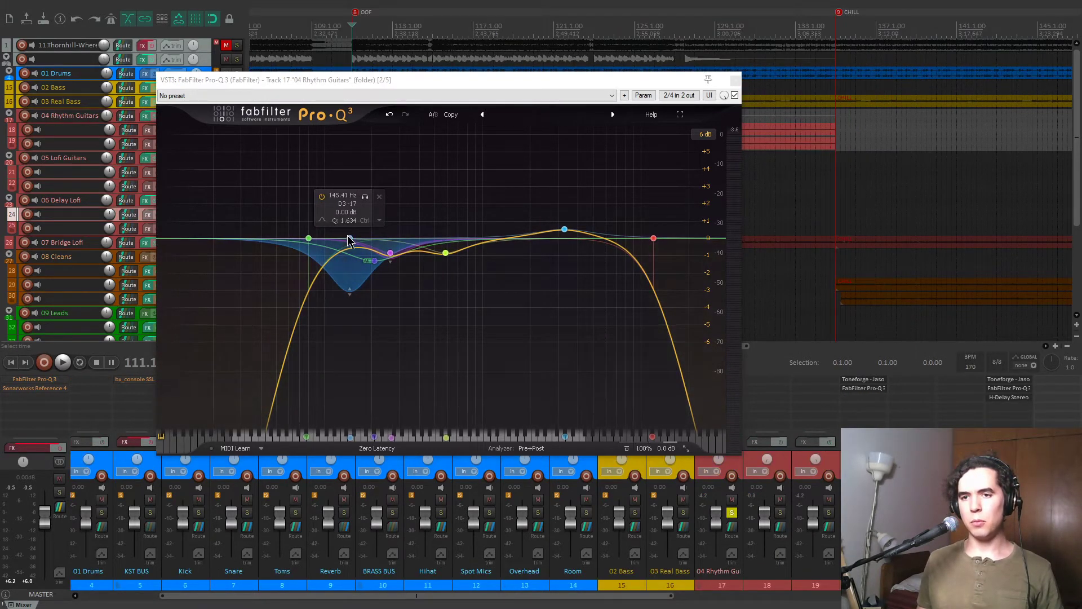
key("space")
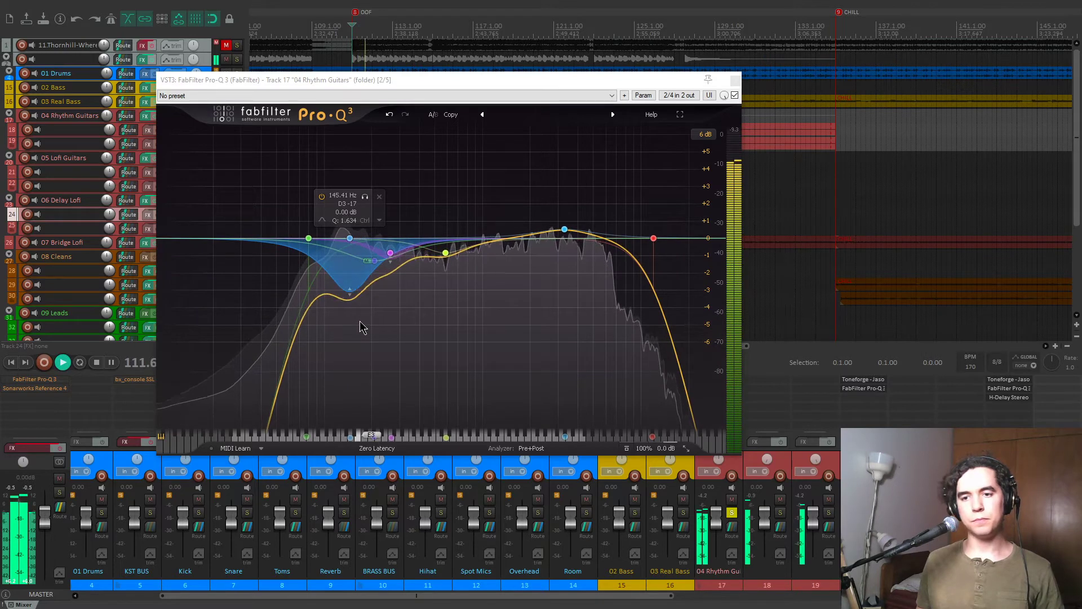
left_click(365, 197)
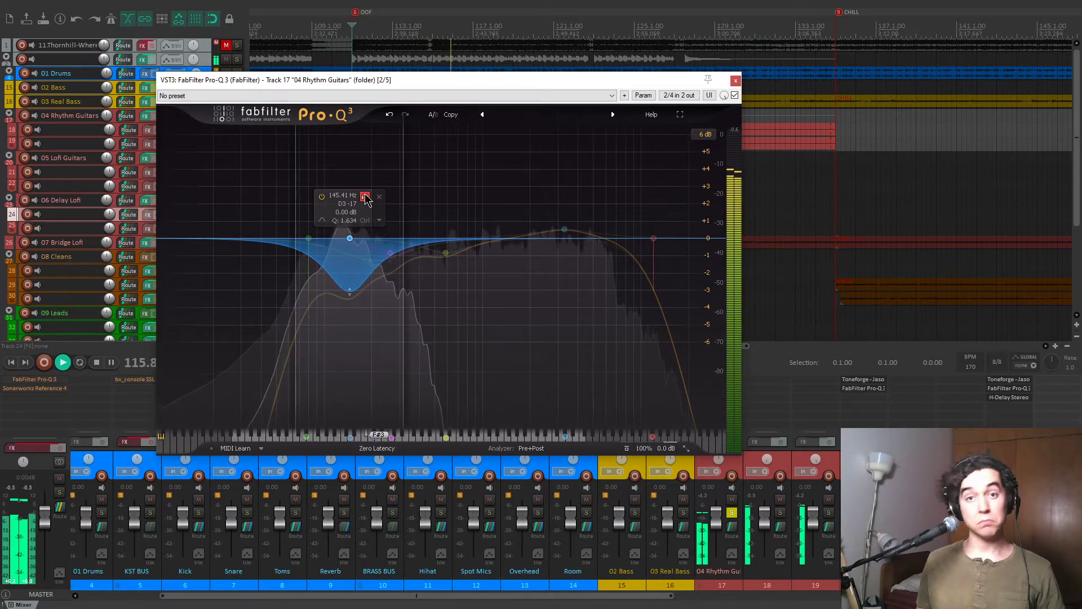
left_click(365, 197)
key("space")
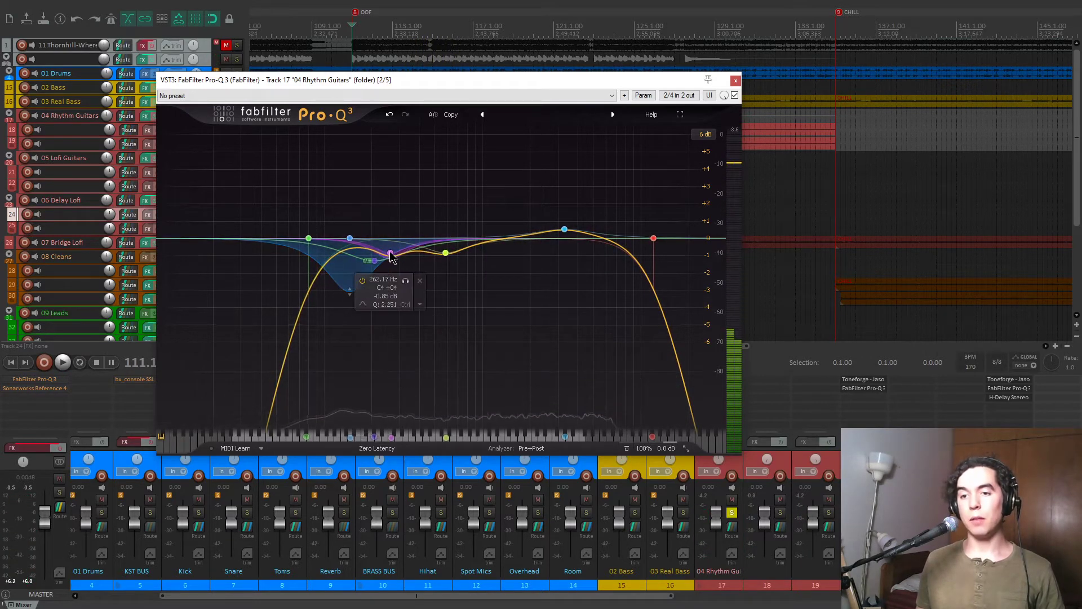
Audition the 3289.9 Hz band alone on 04 Rhythm Guitars, restore the full equalizer sound, and stop playback.
double_click(404, 253)
mouse_move(564, 230)
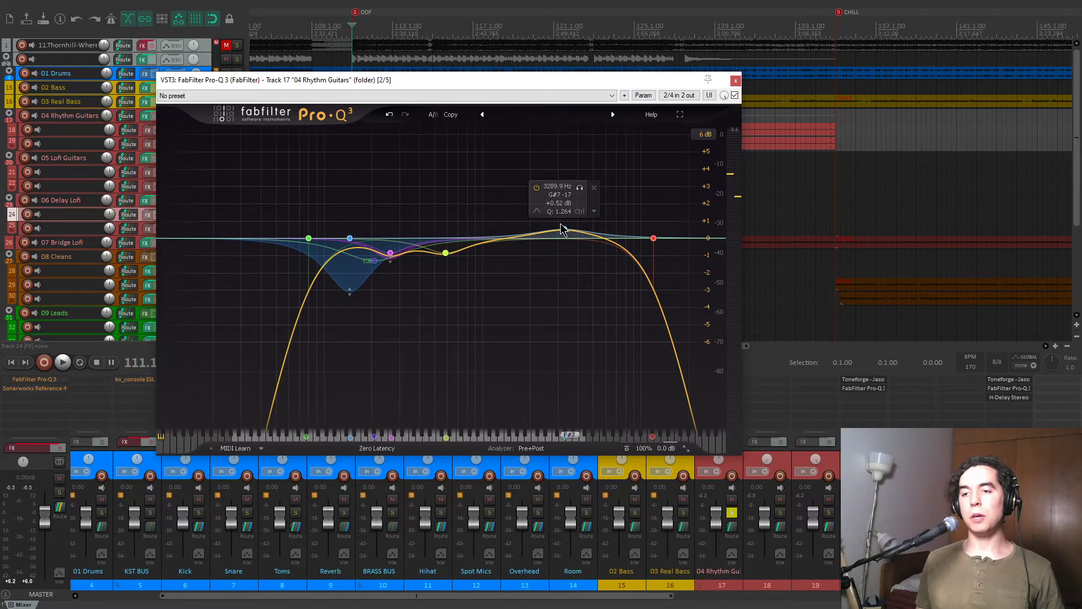
left_click(580, 188)
key("space")
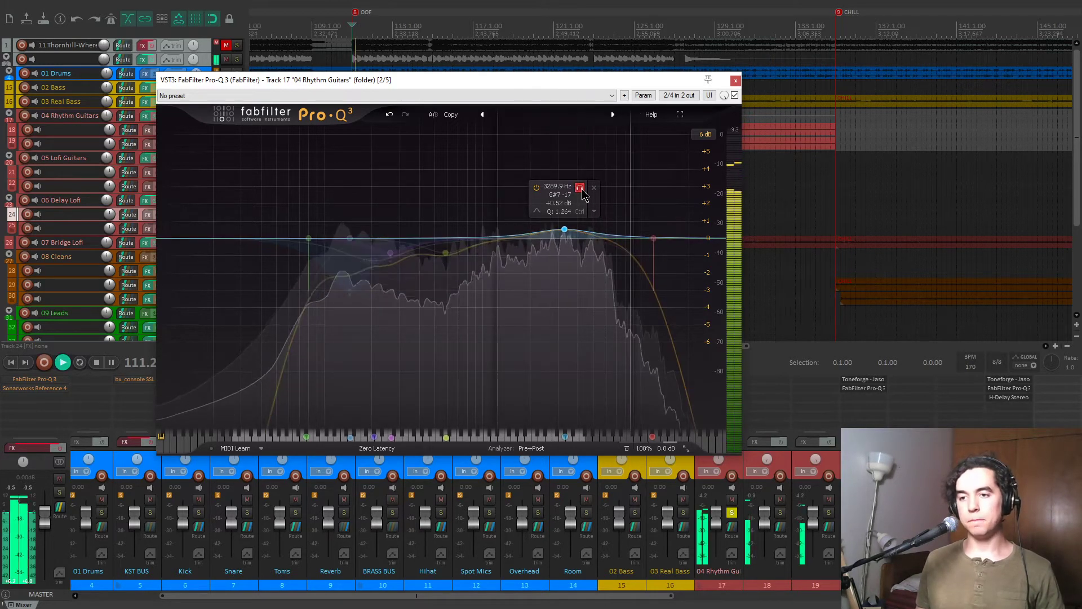
left_click(580, 188)
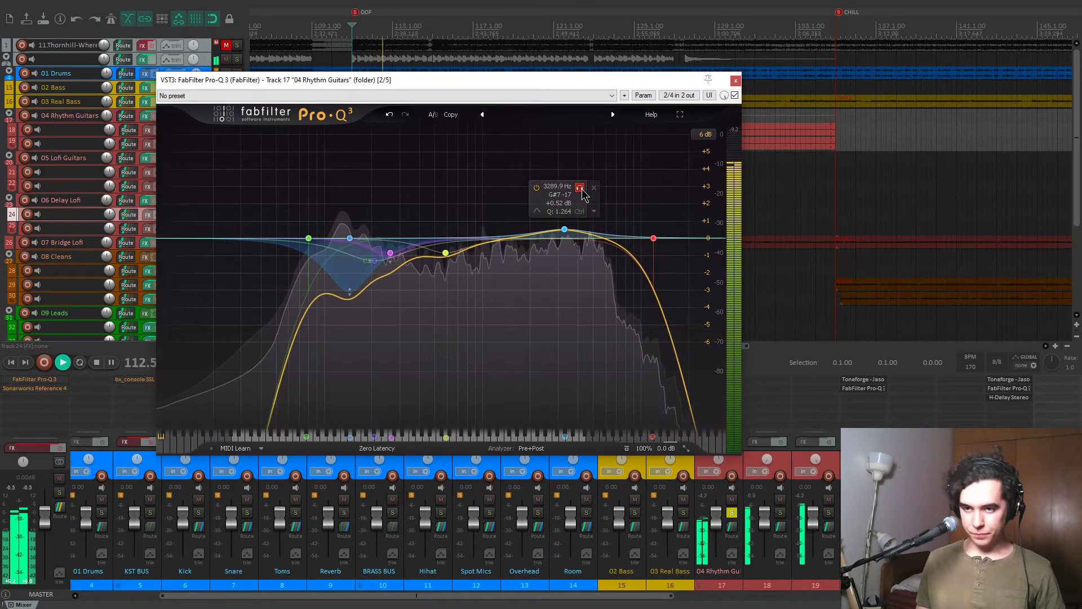
key("space")
Play the rhythm guitars and audition the 584.79 Hz band and the 262.17 Hz band alone, one after the other.
mouse_move(444, 255)
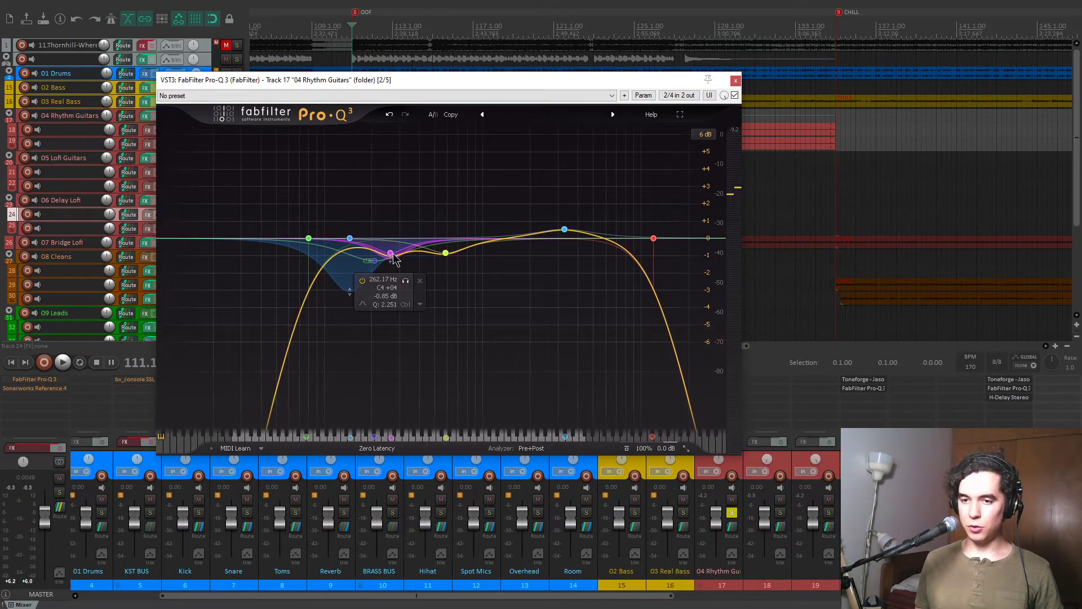
key("space")
left_click(460, 272)
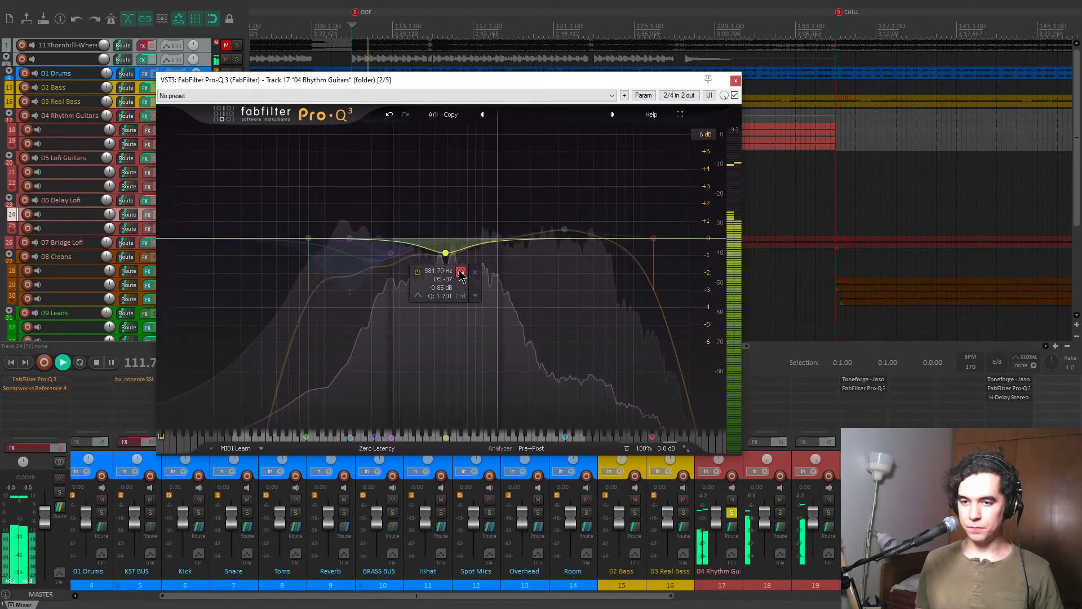
left_click(460, 272)
mouse_move(390, 253)
left_click(405, 280)
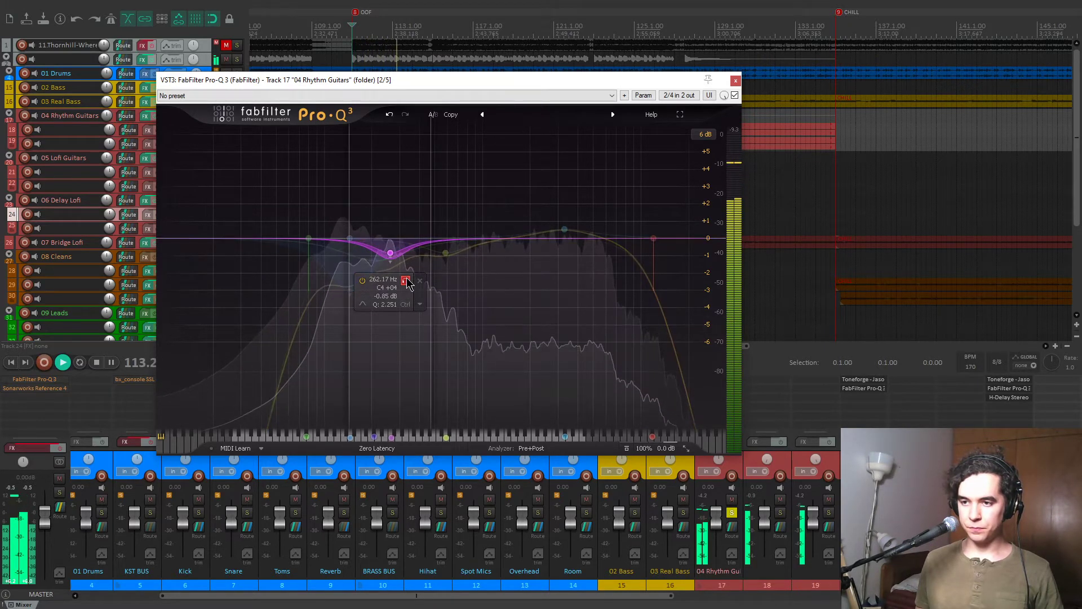
left_click(406, 280)
Compare the rhythm guitars with Pro-Q 3 bypassed and re-enabled during playback, and stop.
left_click(735, 96)
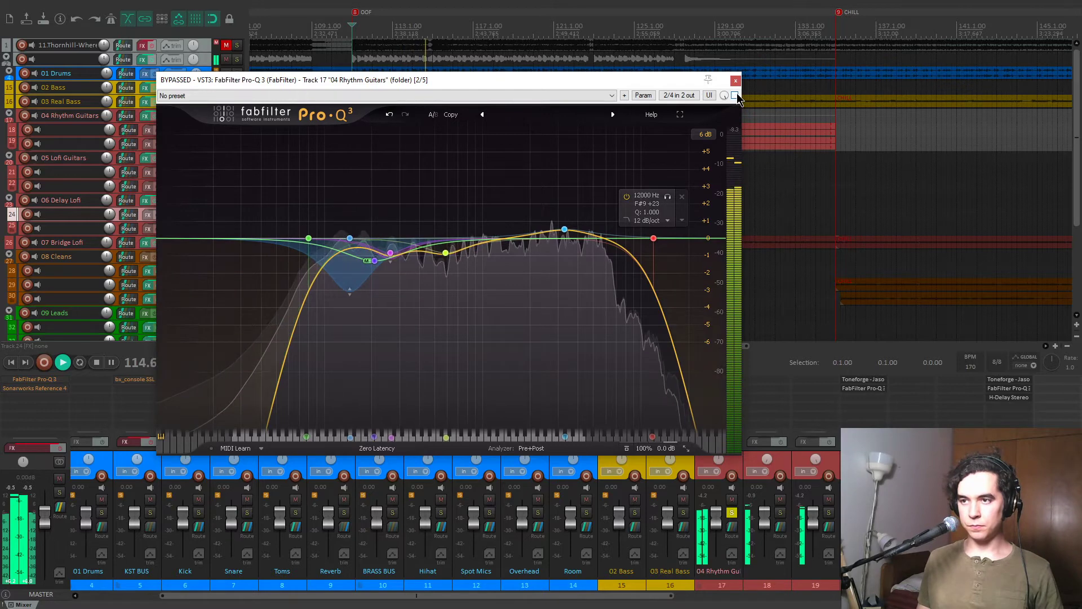
left_click(734, 96)
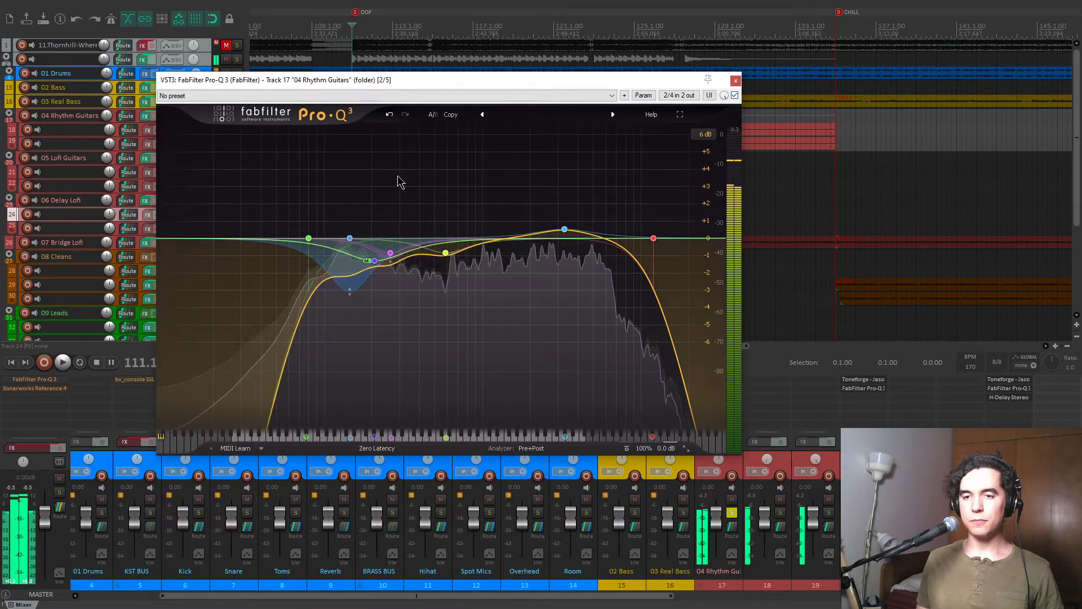
key("space")
Audition the 208.46 Hz band alone on 04 Rhythm Guitars, return to the full equalizer sound, and close Pro-Q 3.
mouse_move(359, 272)
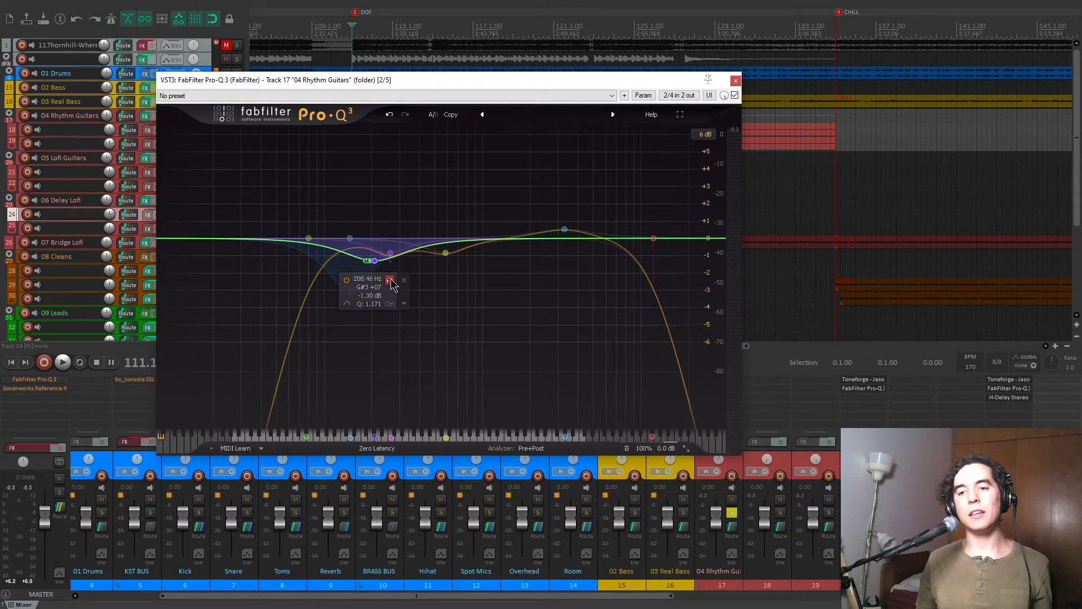
key("space")
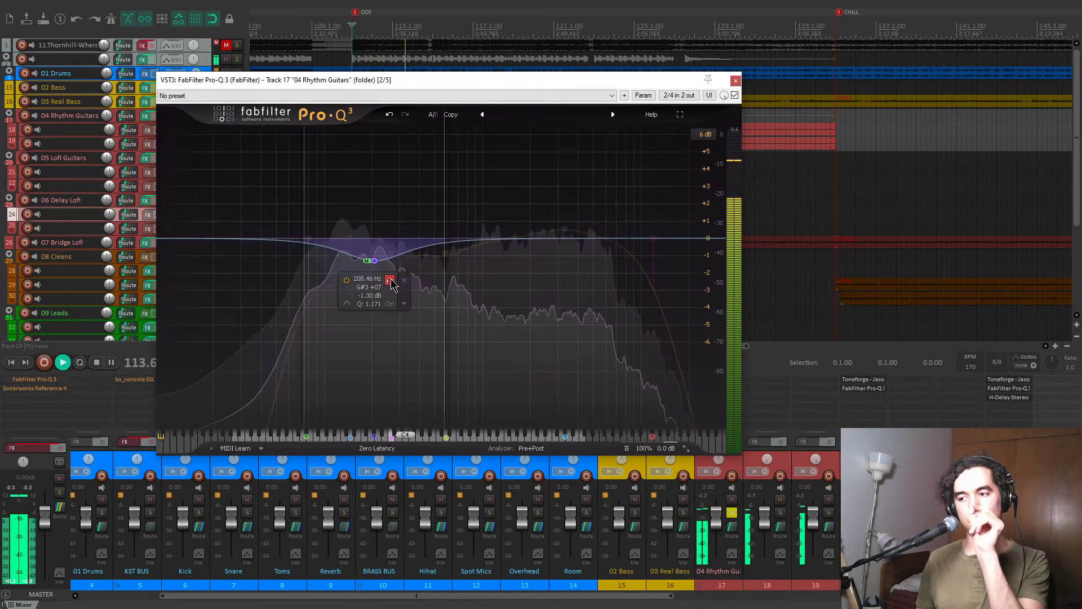
key("space")
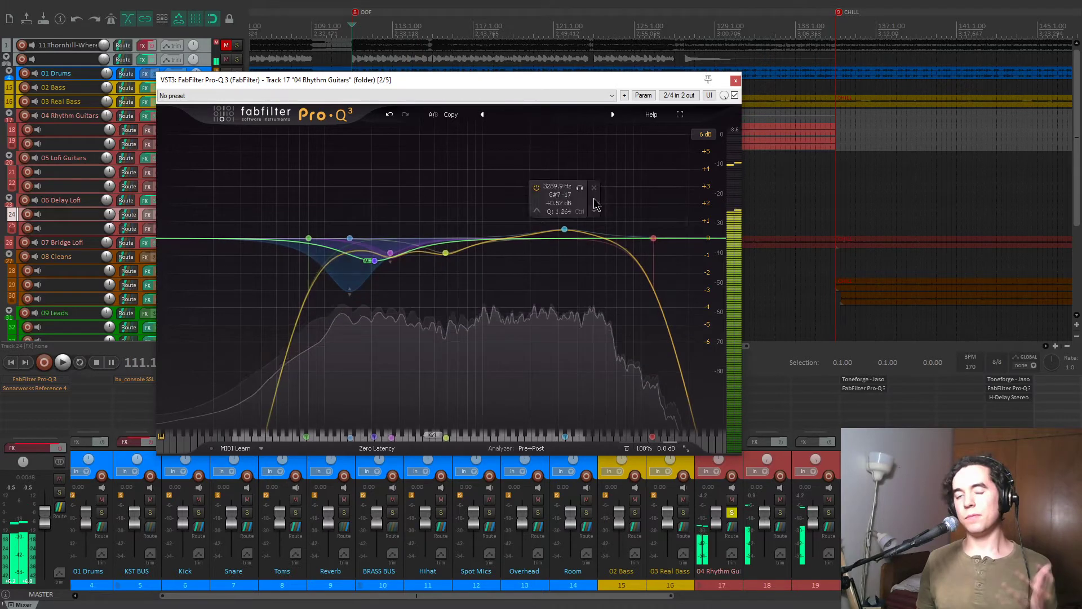
left_click(735, 80)
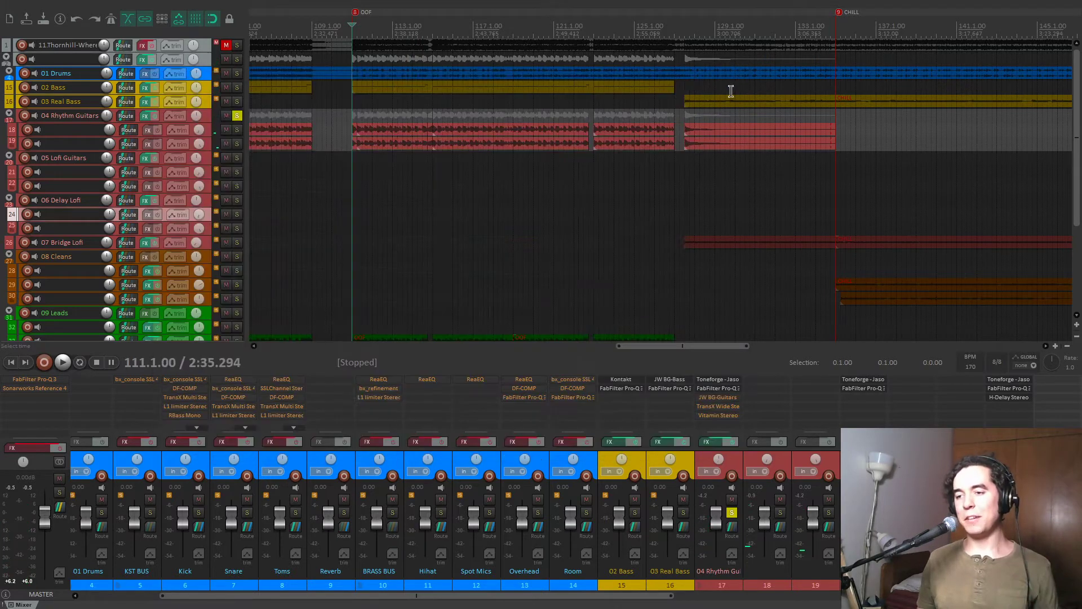
Enable and open JW BG-Guitars on 04 Rhythm Guitars, play from the OOF marker through it, and close it.
left_click(714, 397, "shift")
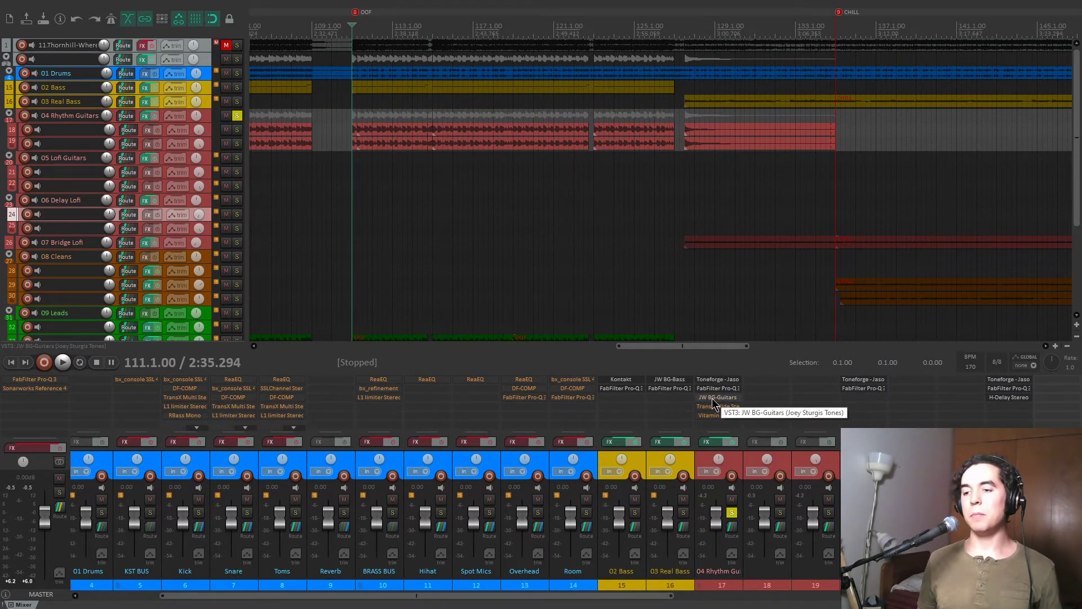
left_click(714, 397)
left_click_drag(181, 48, 347, 66)
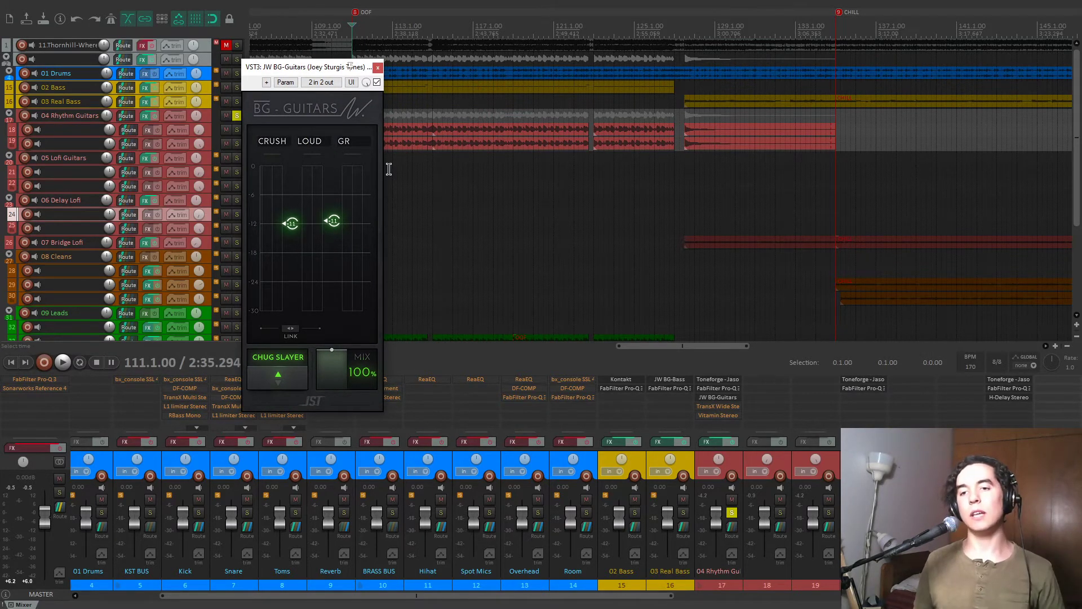
key("space")
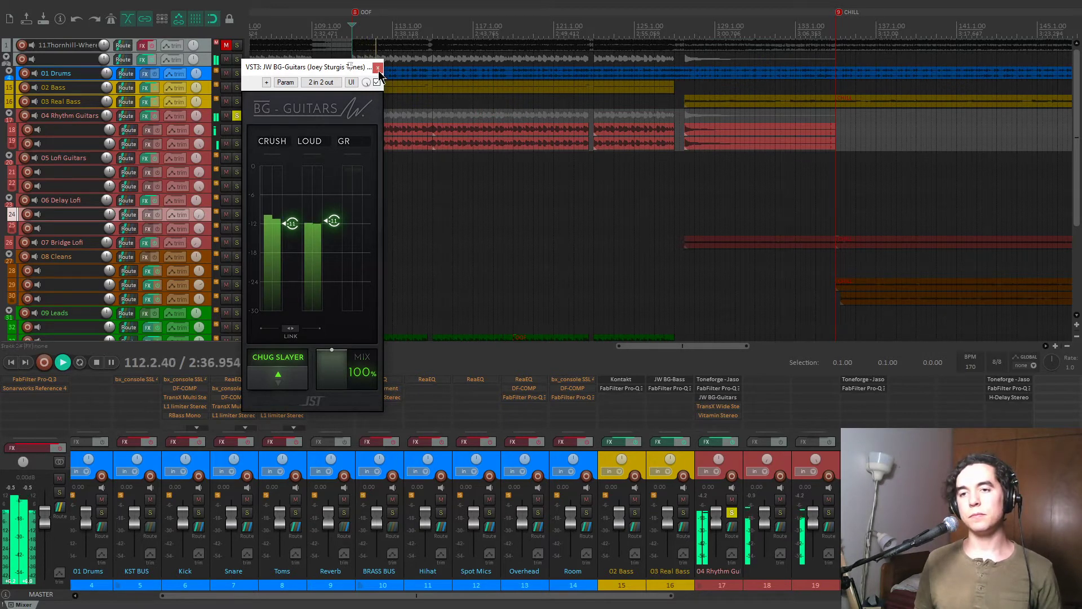
left_click(378, 67)
key("space")
Open TransX Wide Stereo on 04 Rhythm Guitars and place the edit cursor just before the GUIT marker.
left_click(721, 410)
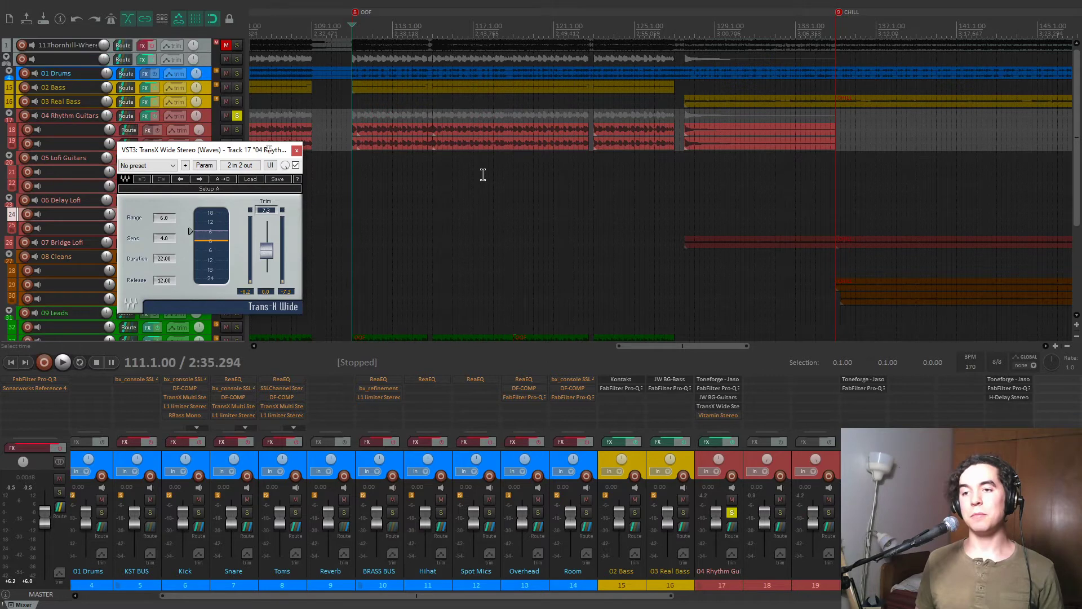
left_click_drag(239, 151, 292, 196)
scroll(389, 124, "down", 2)
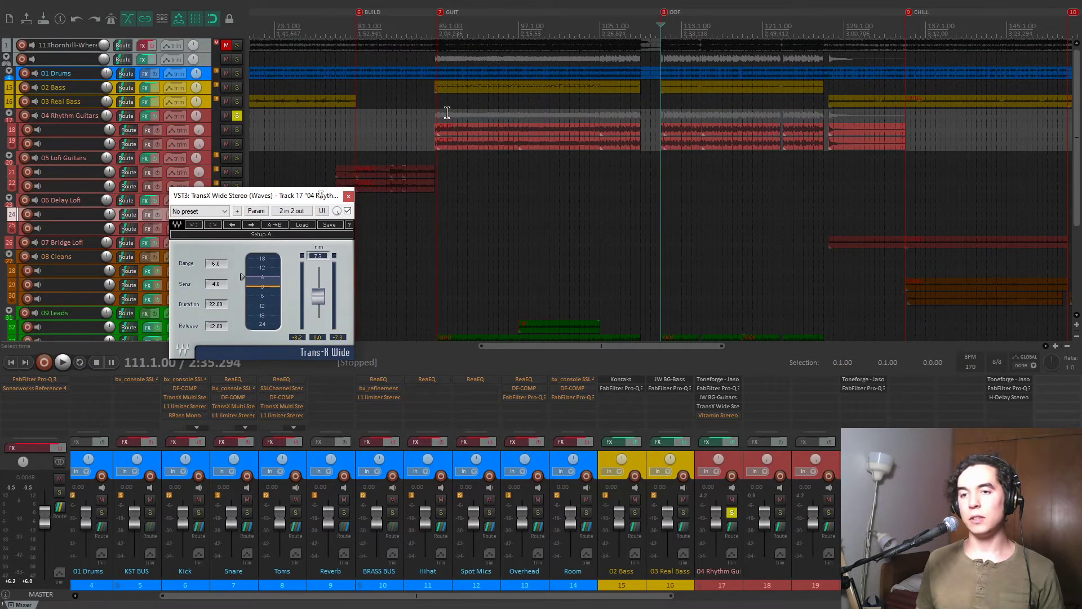
scroll(439, 113, "up", 2)
left_click(337, 115)
scroll(740, 140, "up", 8)
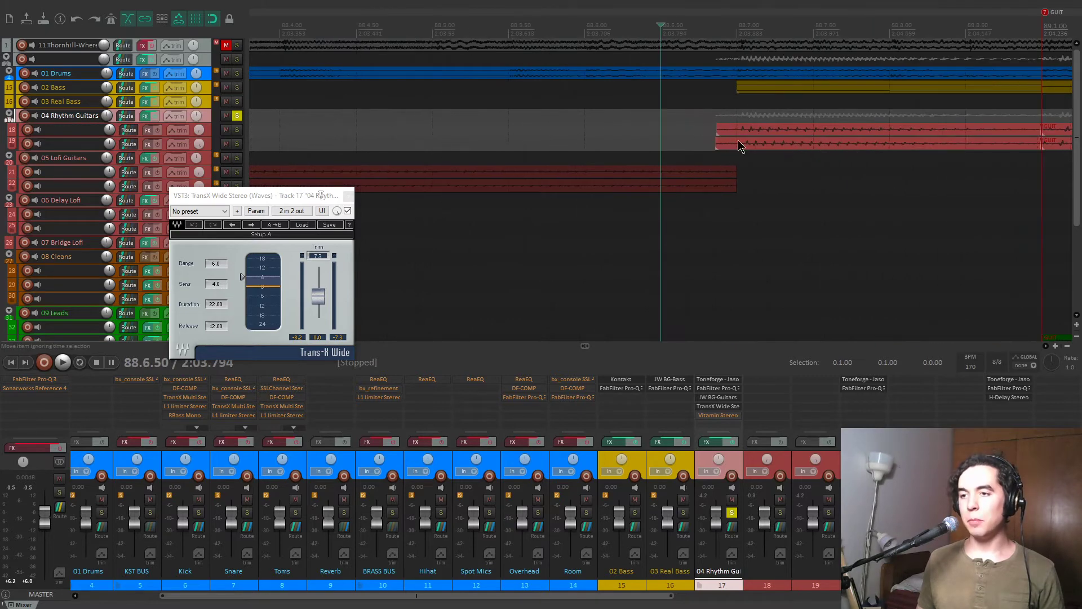
scroll(730, 137, "down", 3)
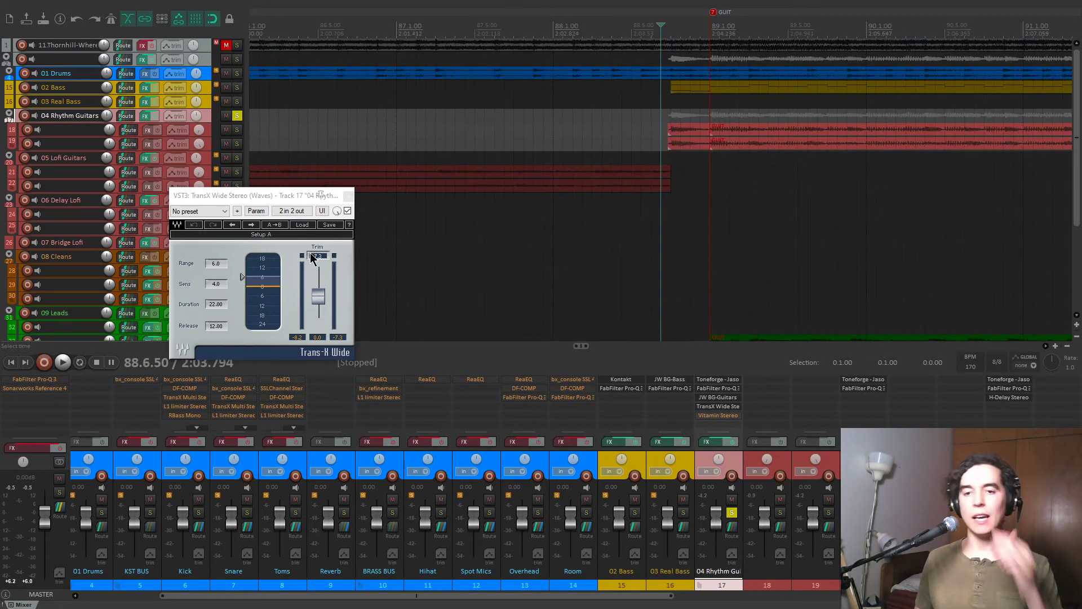
Play the start of the GUIT section through TransX Wide, restart from 88.6.00, and stop playback.
key("space")
left_click(652, 117)
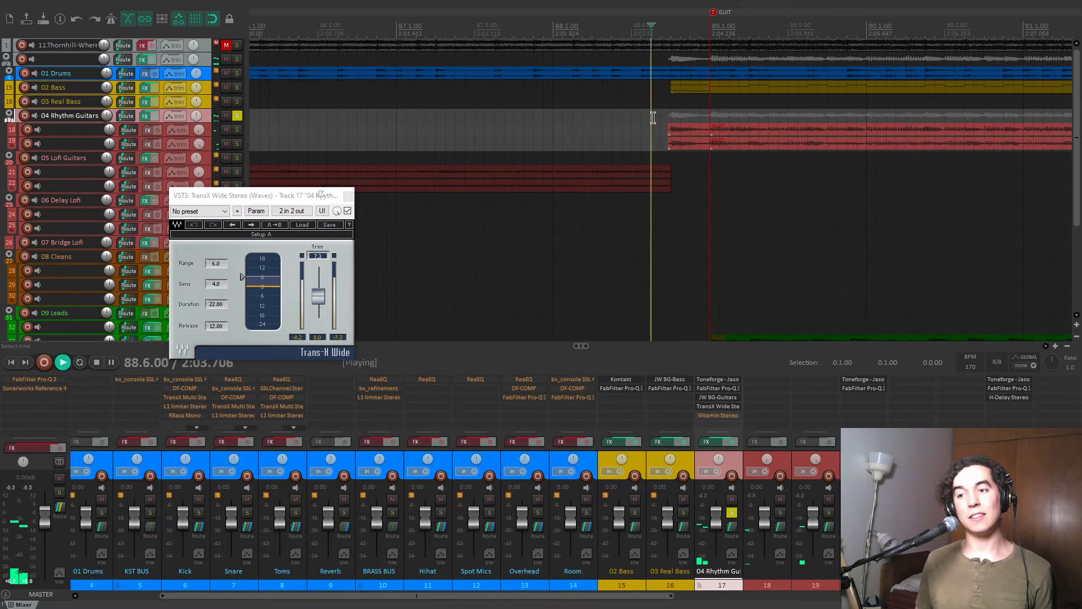
key("space")
key("space")
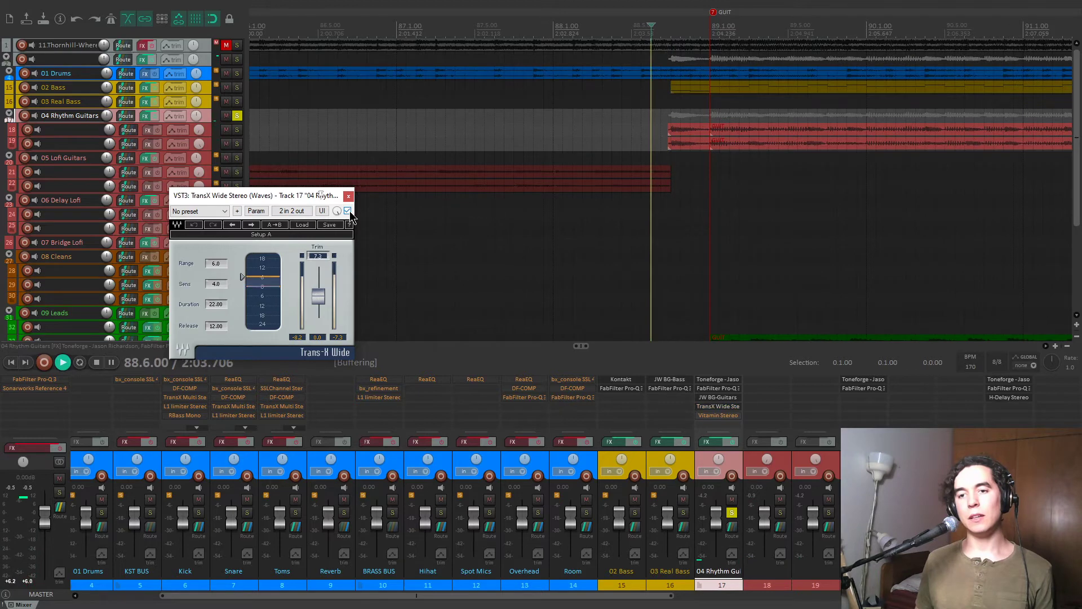
scroll(761, 169, "down", 5)
key("space")
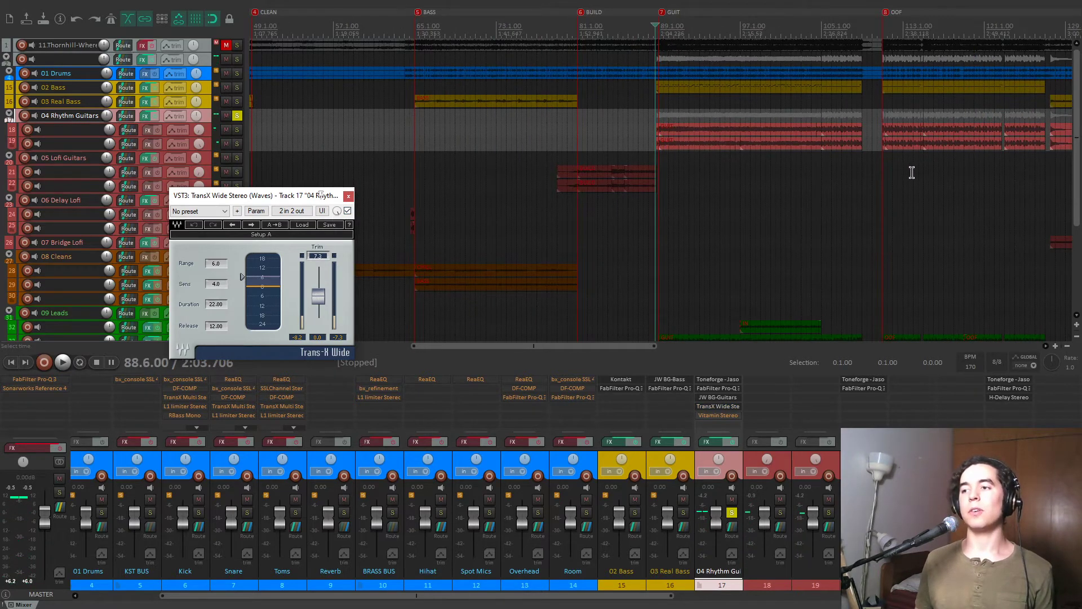
Audition the rhythm guitars inside the OOF section through TransX Wide, stop playback, and close the plug-in.
left_click(911, 173)
scroll(902, 178, "up", 2)
key("space")
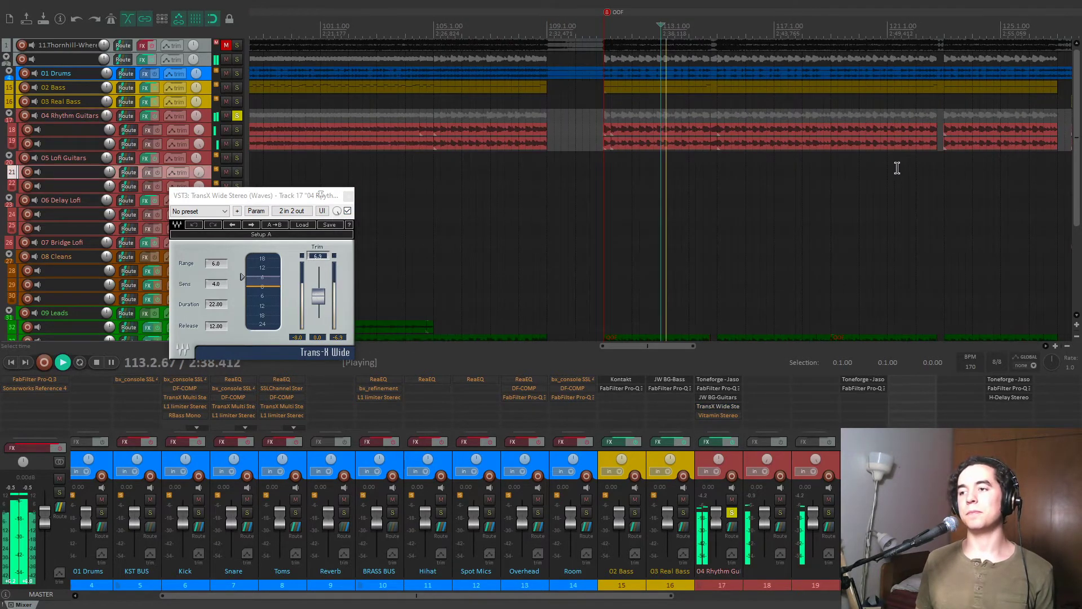
scroll(778, 169, "up", 3)
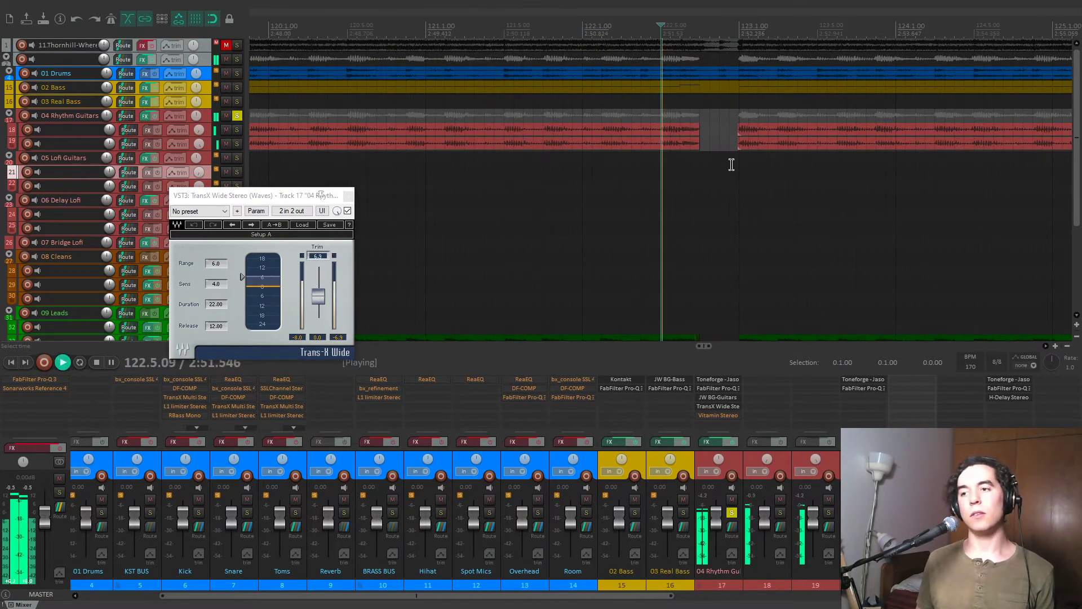
key("space")
left_click(348, 195)
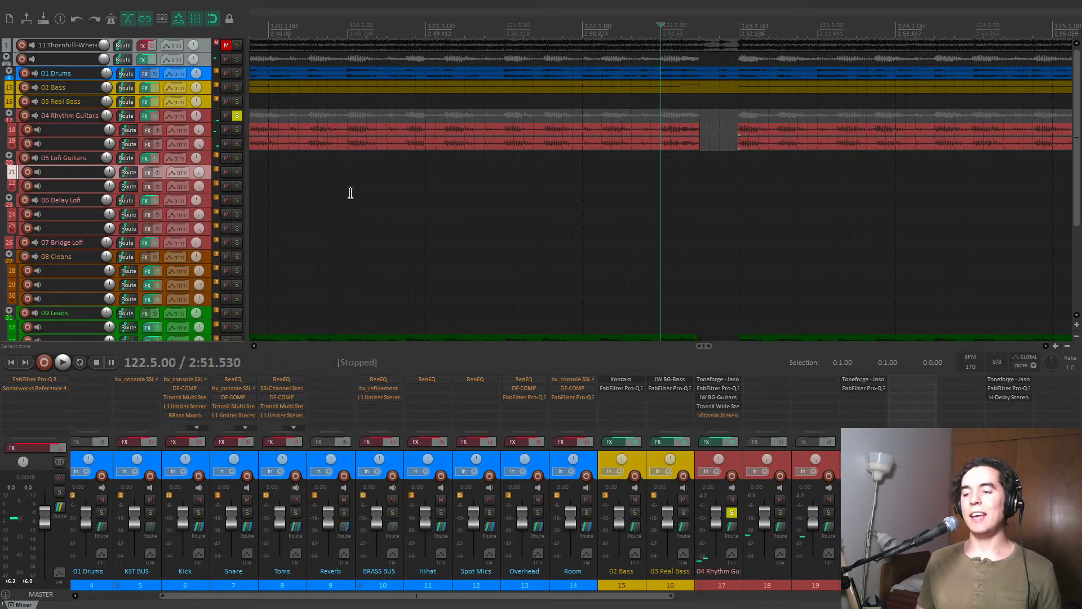
Open Vitamin Stereo on 04 Rhythm Guitars, audition its HIMID band alone during playback, and close the plug-in.
left_click(718, 417)
left_click_drag(256, 47, 401, 141)
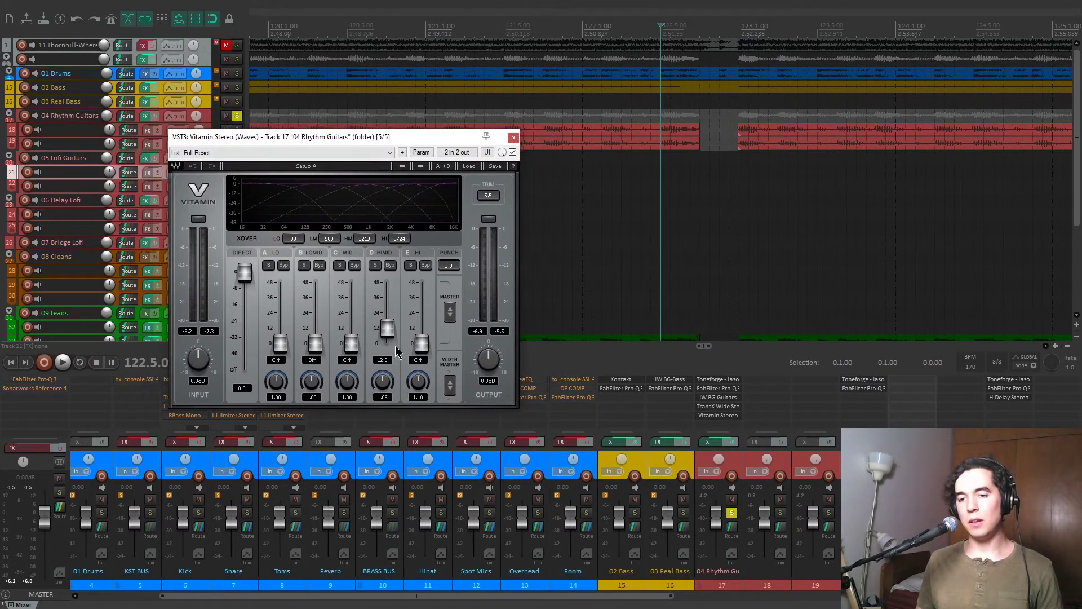
left_click(376, 267)
key("space")
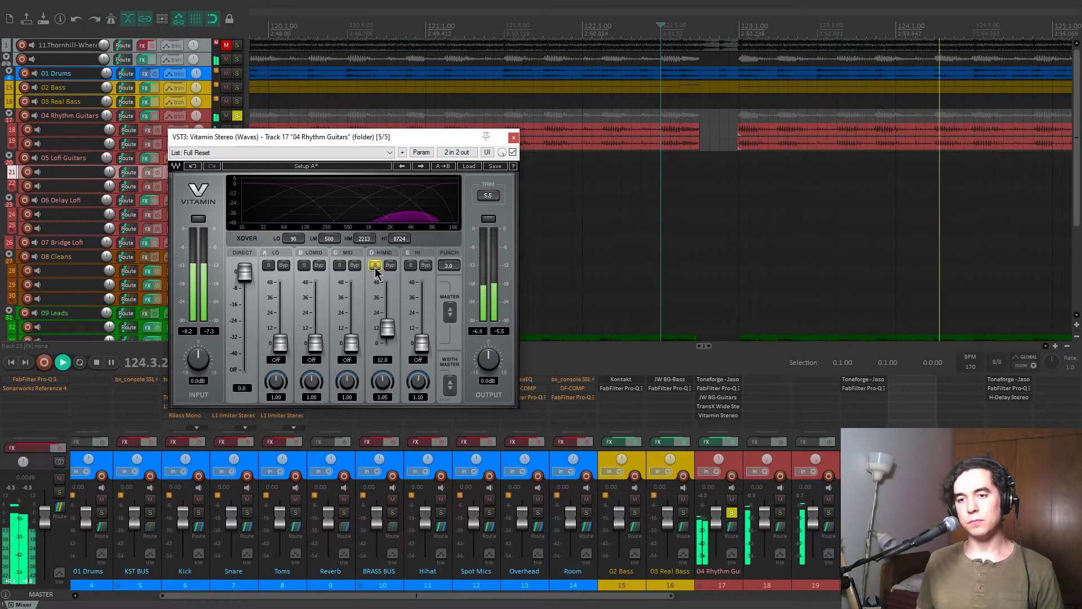
key("space")
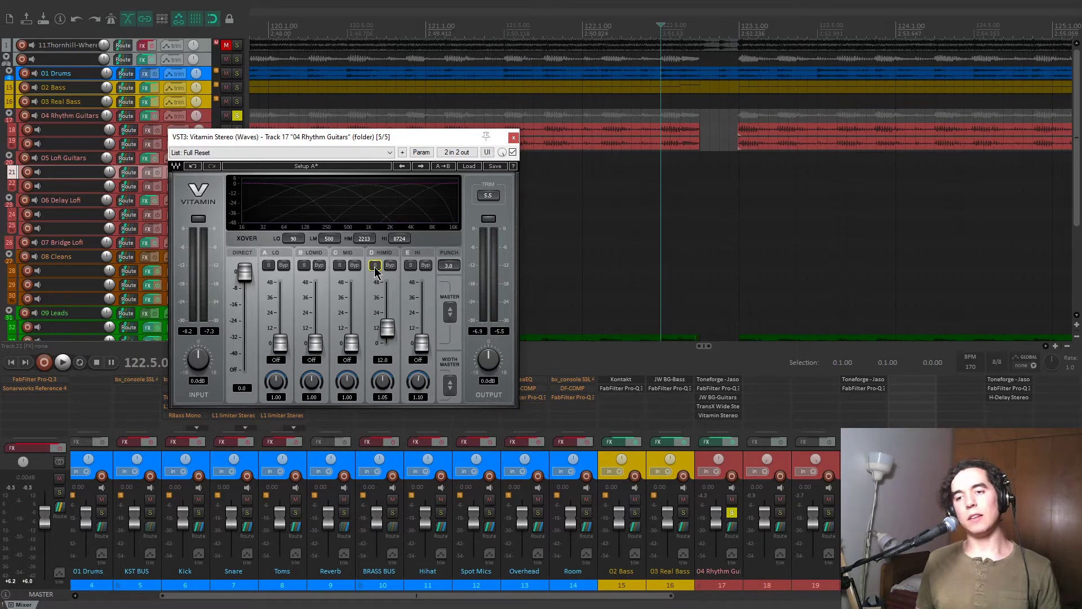
left_click(514, 137)
Play the rhythm guitars briefly, stop, and add 02 Bass and 01 Drums to the soloed tracks.
key("space")
key("space")
left_click(634, 517)
scroll(264, 504, "up", 2)
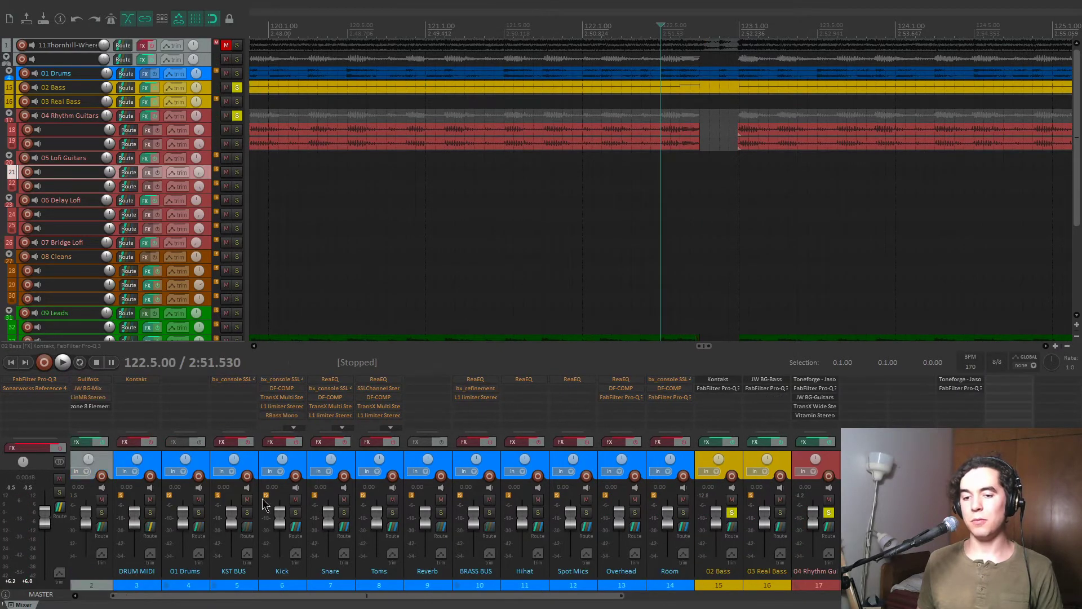
left_click(198, 511)
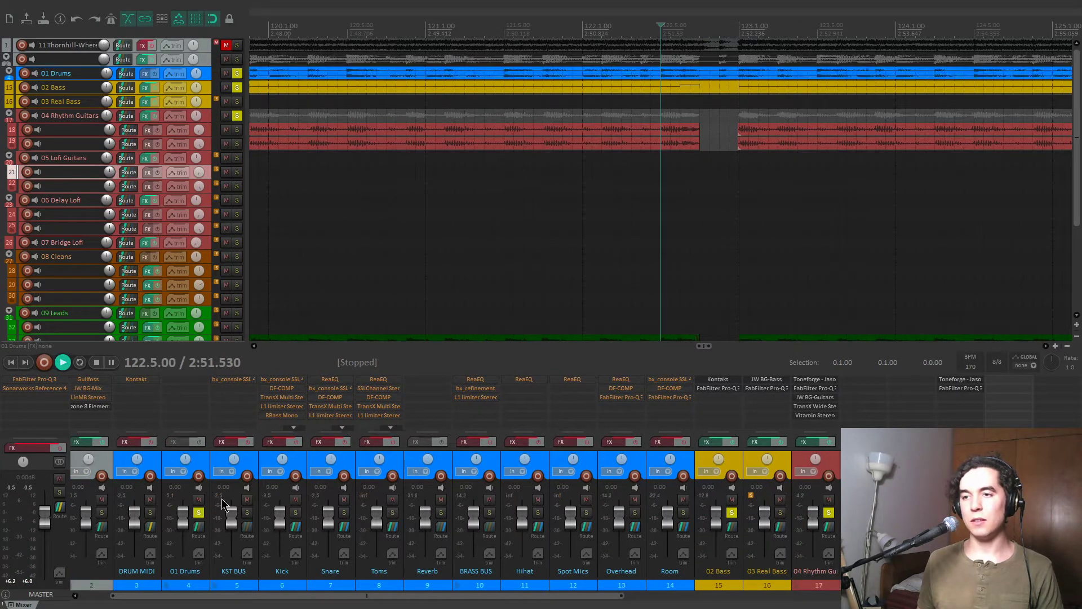
Play the soloed drums, bass and rhythm guitars together from 122.5.00 and stop playback.
key("space")
scroll(643, 246, "down", 1)
scroll(644, 246, "down", 1)
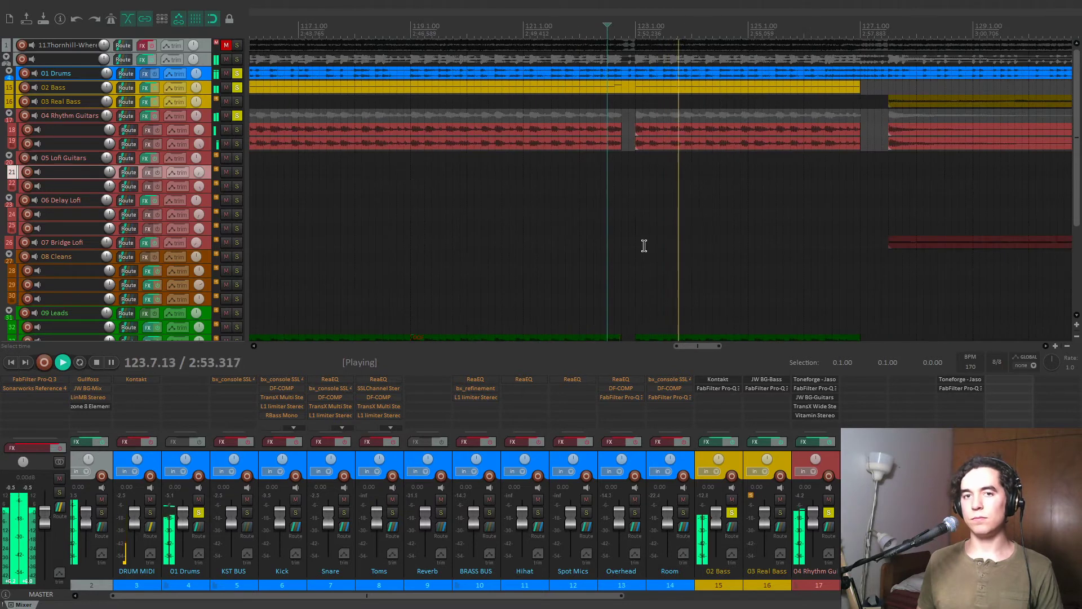
scroll(644, 243, "down", 2)
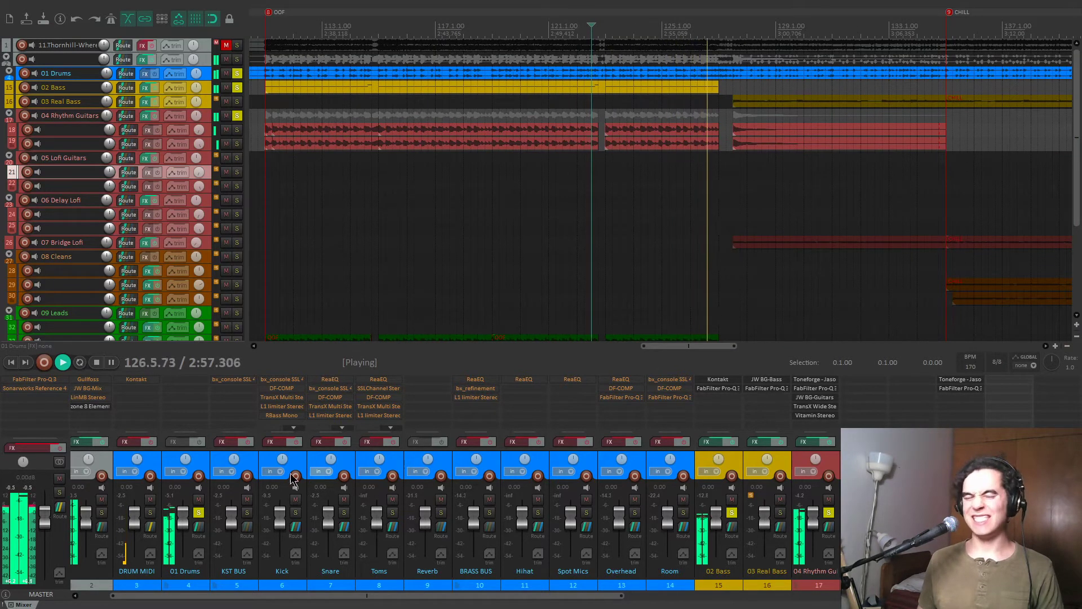
key("space")
Unsolo 01 Drums, 02 Bass and 04 Rhythm Guitars.
left_click(198, 512)
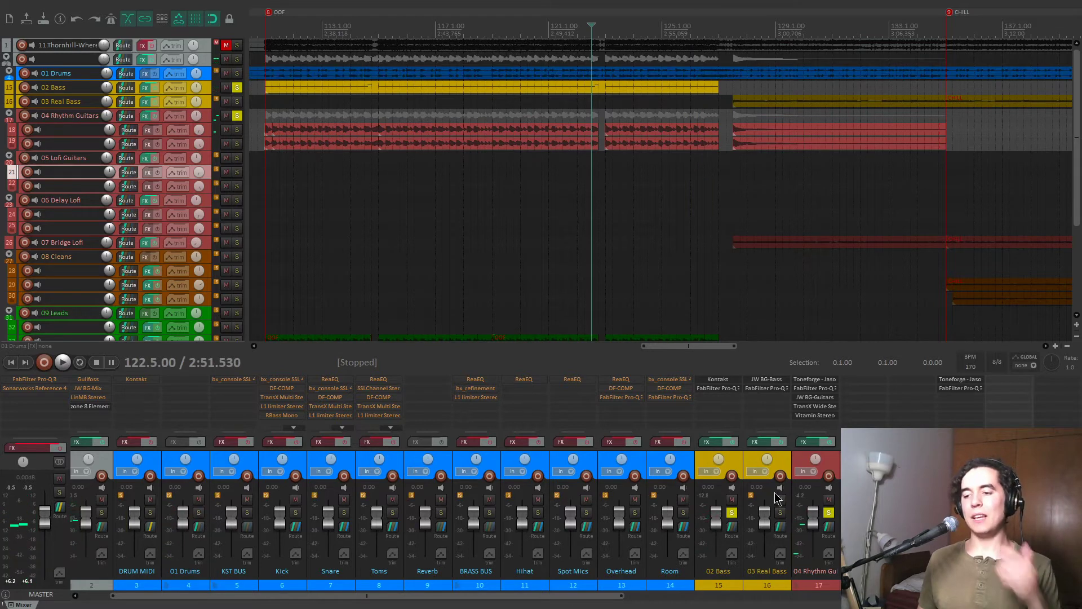
left_click(732, 513)
left_click(828, 511)
Move the edit cursor to the BUILD marker, near the lofi guitar items.
scroll(549, 243, "down", 8)
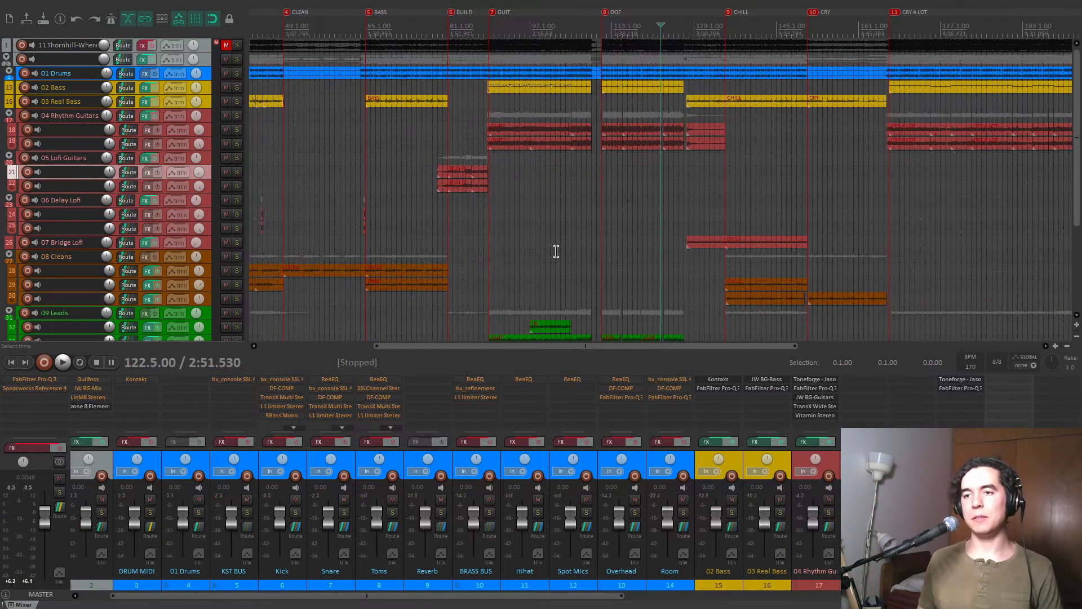
key("6")
scroll(640, 234, "up", 10)
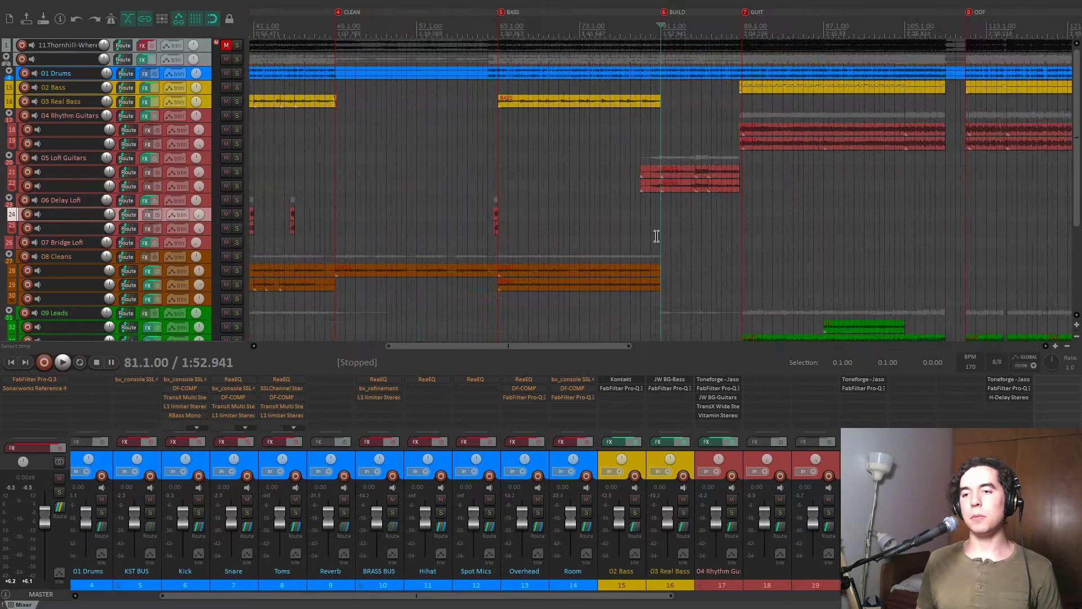
Play from the BUILD marker with 05 Lofi Guitars soloed, then stop with that track's Toneforge amp plug-in open.
key("space")
left_click(238, 159)
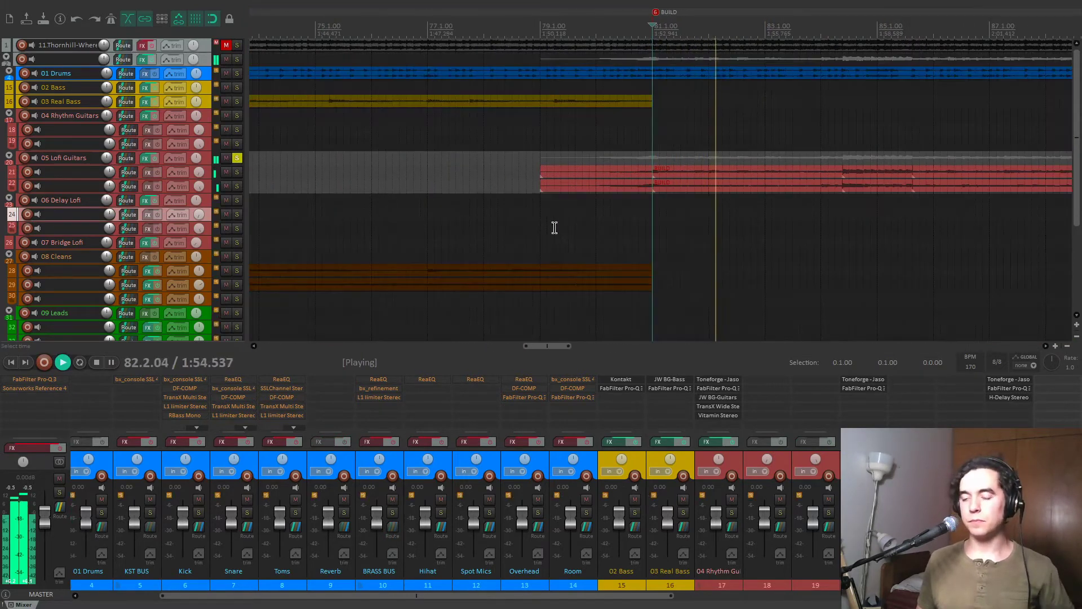
left_click(881, 380)
key("space")
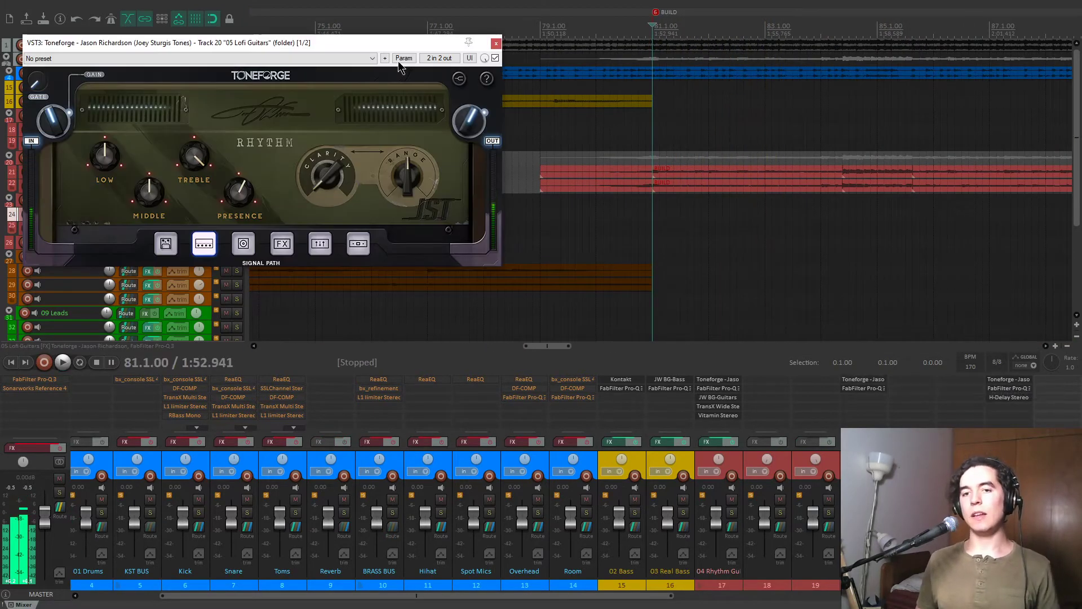
left_click_drag(350, 42, 471, 160)
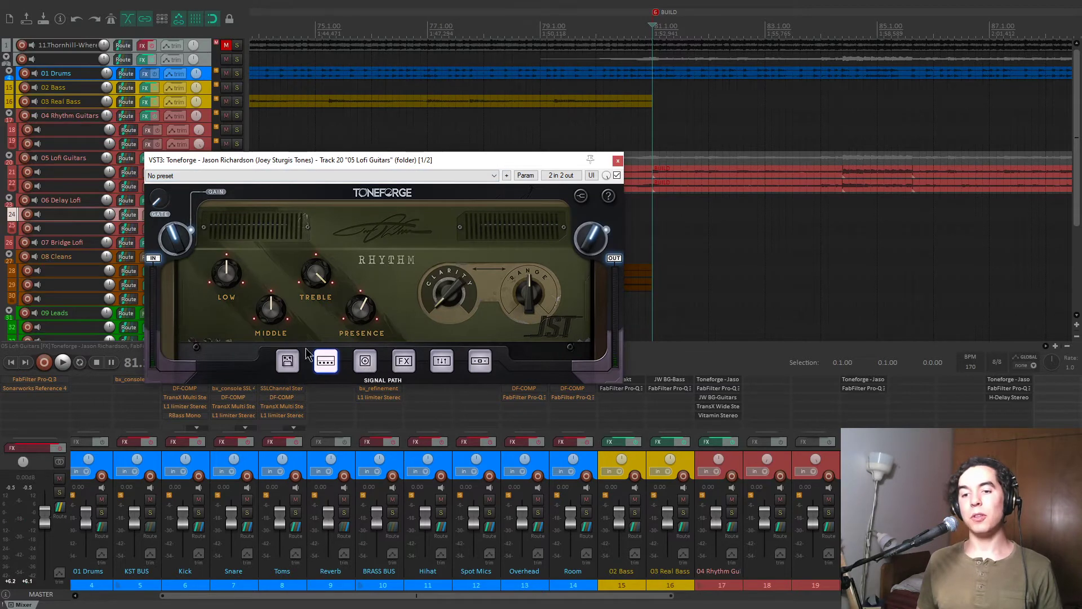
Look through Toneforge's pedal, cabinet and FX sections, switch the LOFI pedal on during playback, and close the plug-in.
left_click(287, 360)
left_click(365, 361)
left_click(404, 360)
left_click(377, 282)
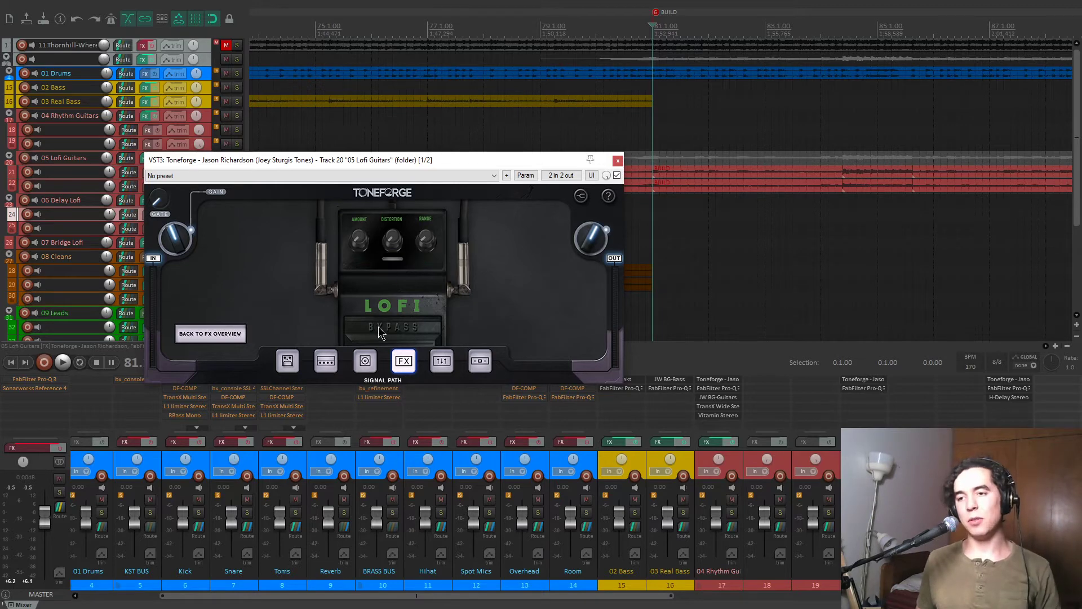
key("space")
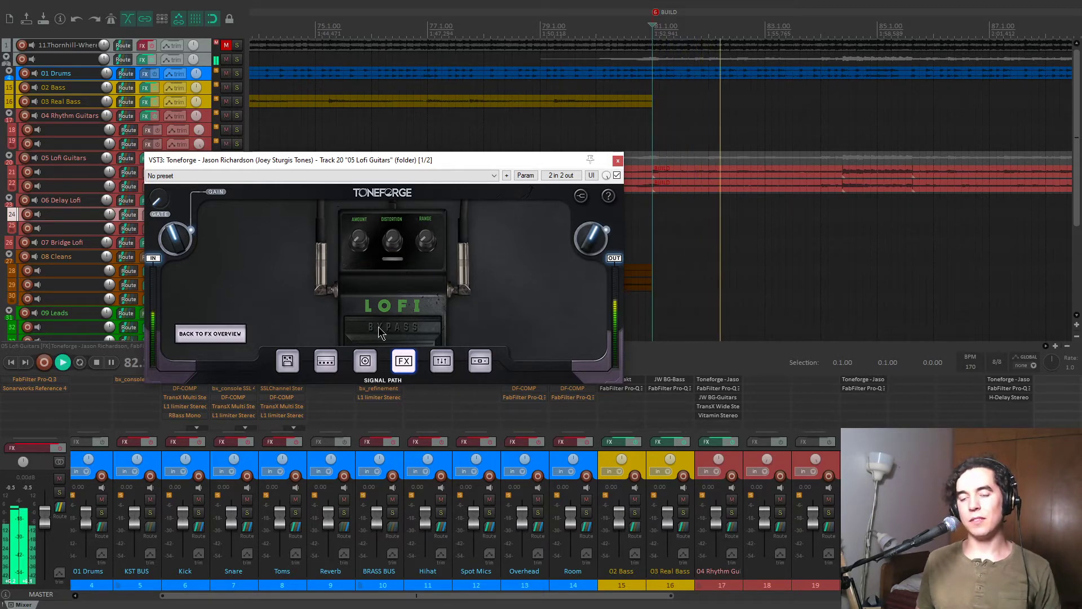
left_click(379, 327)
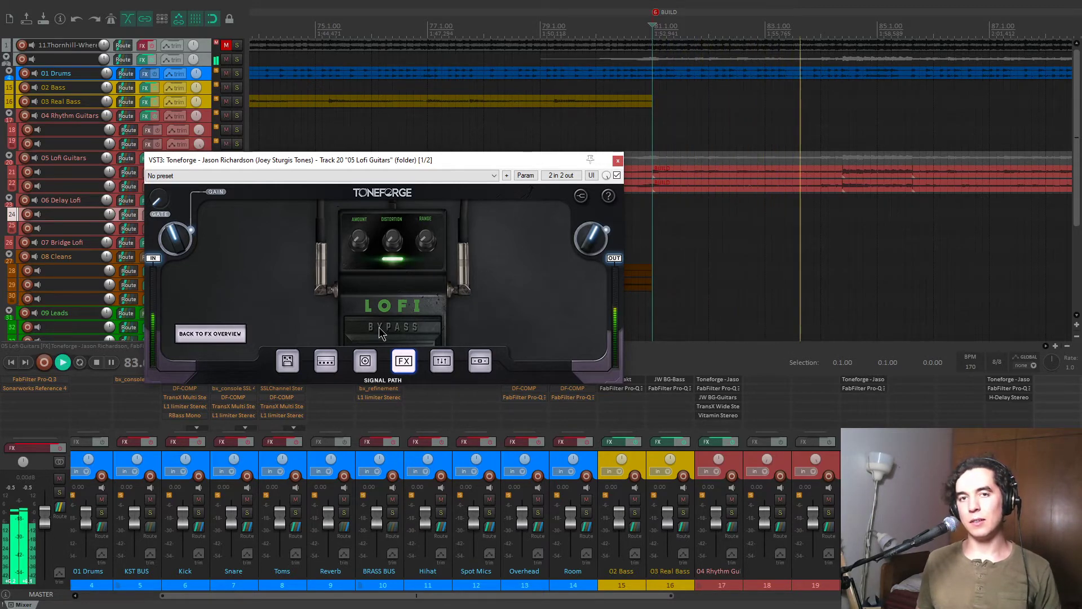
left_click(618, 160)
Examine the low-cut and high-cut bands in the FabFilter Pro-Q 3 on 05 Lofi Guitars and close the equalizer.
left_click(866, 389)
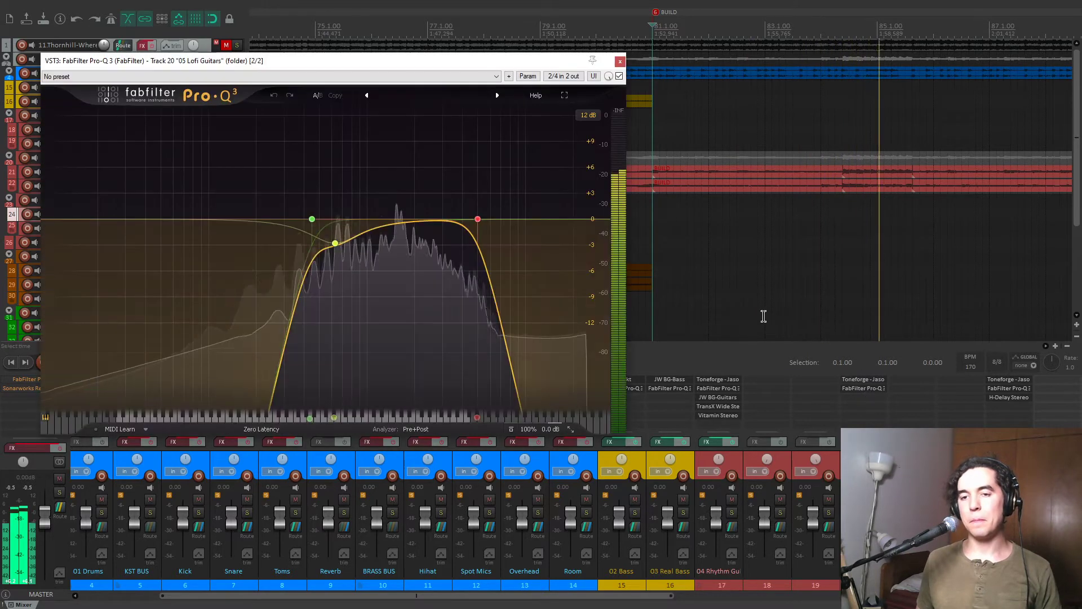
left_click_drag(495, 68, 501, 81)
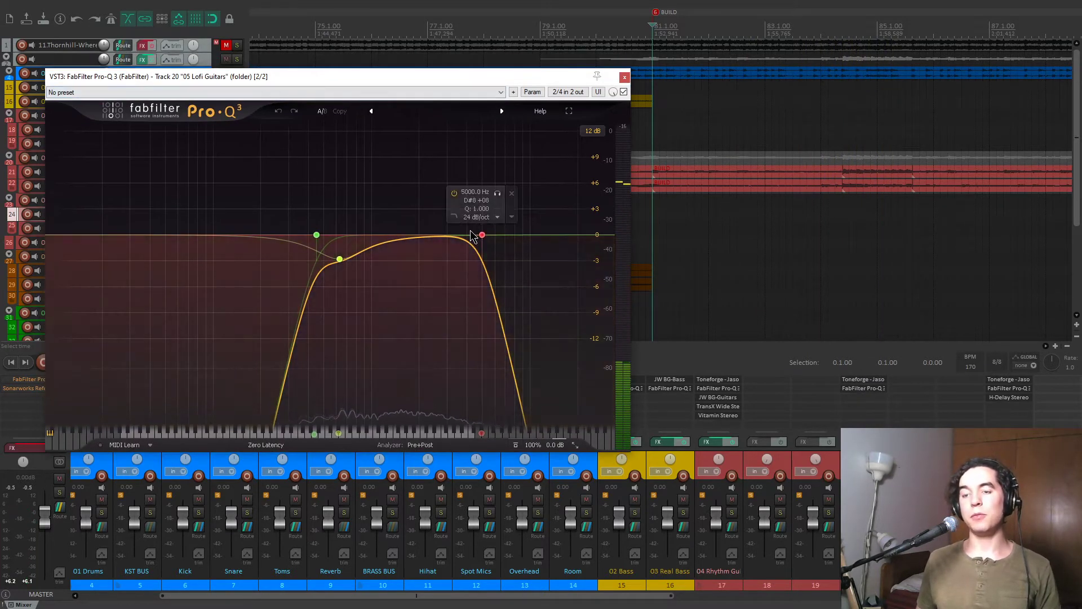
left_click(316, 234)
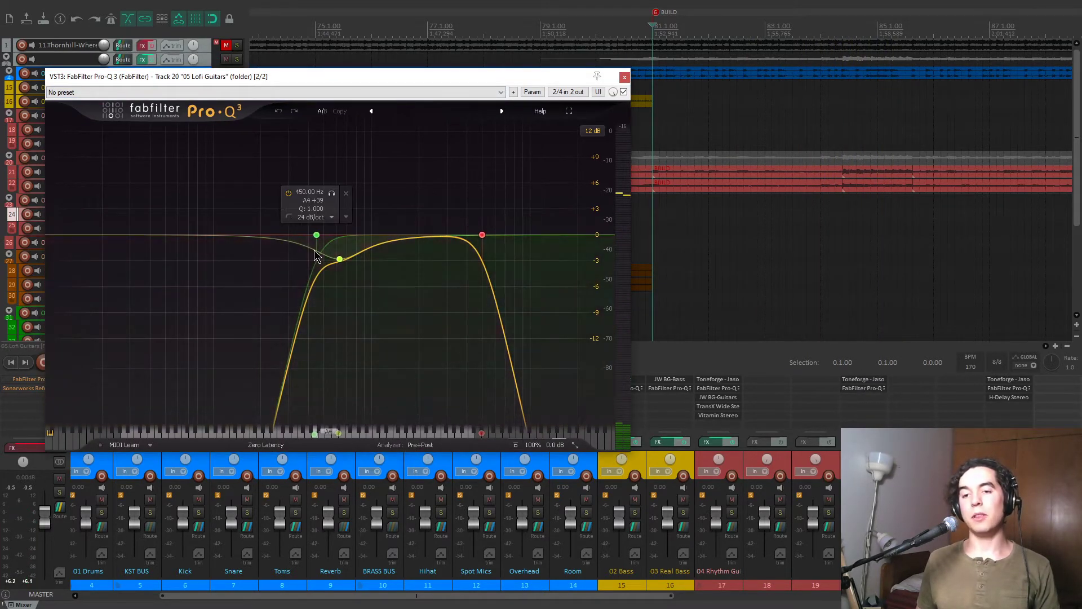
left_click(624, 93)
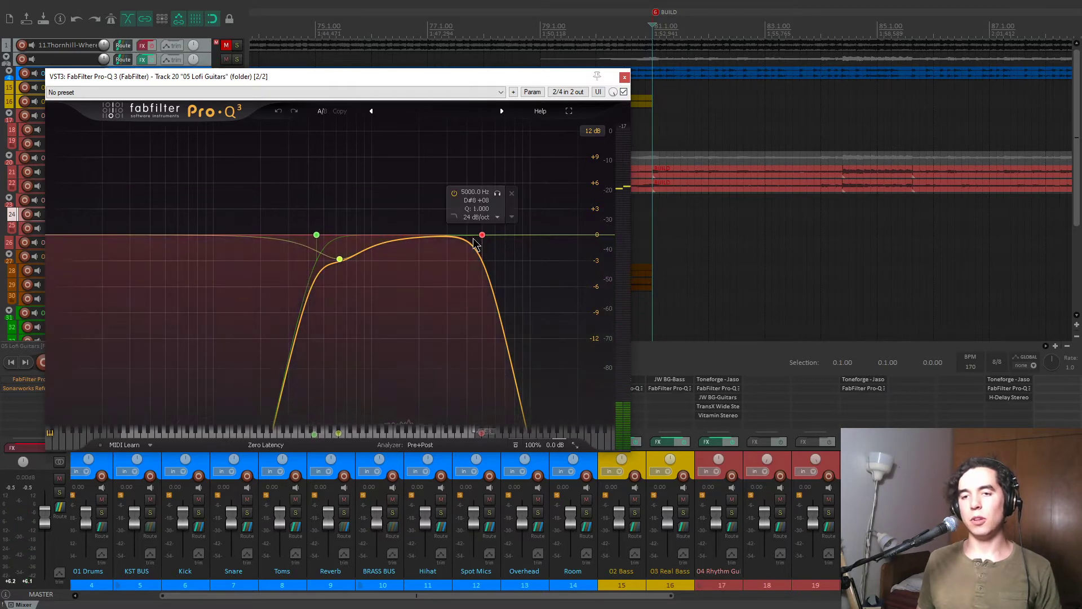
left_click(624, 76)
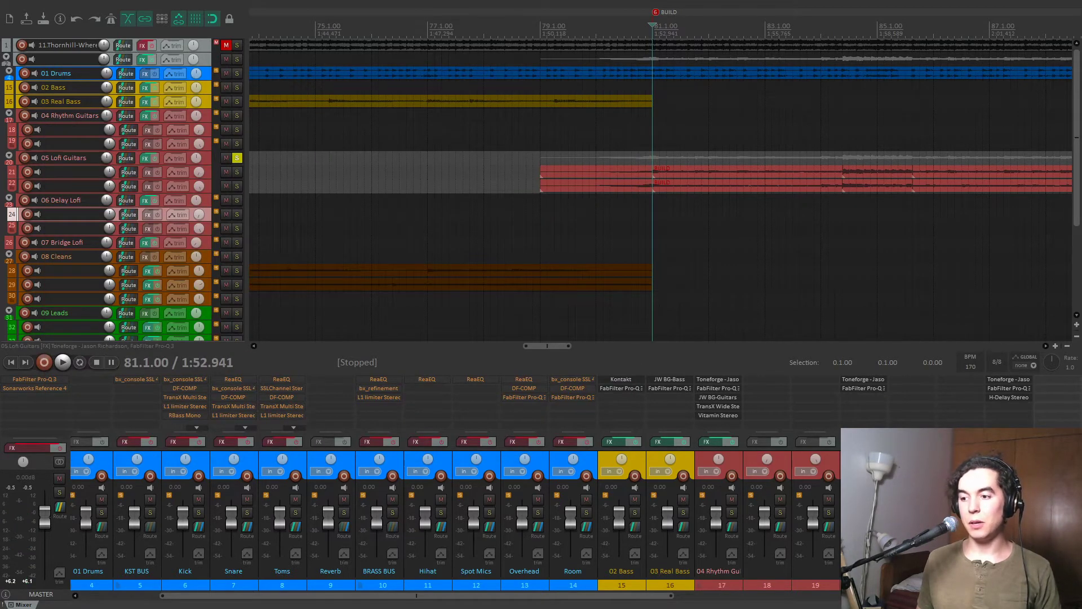
Play briefly with 05 Lofi Guitars unsoloed and move the edit cursor to 32.1.00, shortly before the first CHILL marker.
key("space")
scroll(688, 235, "down", 5)
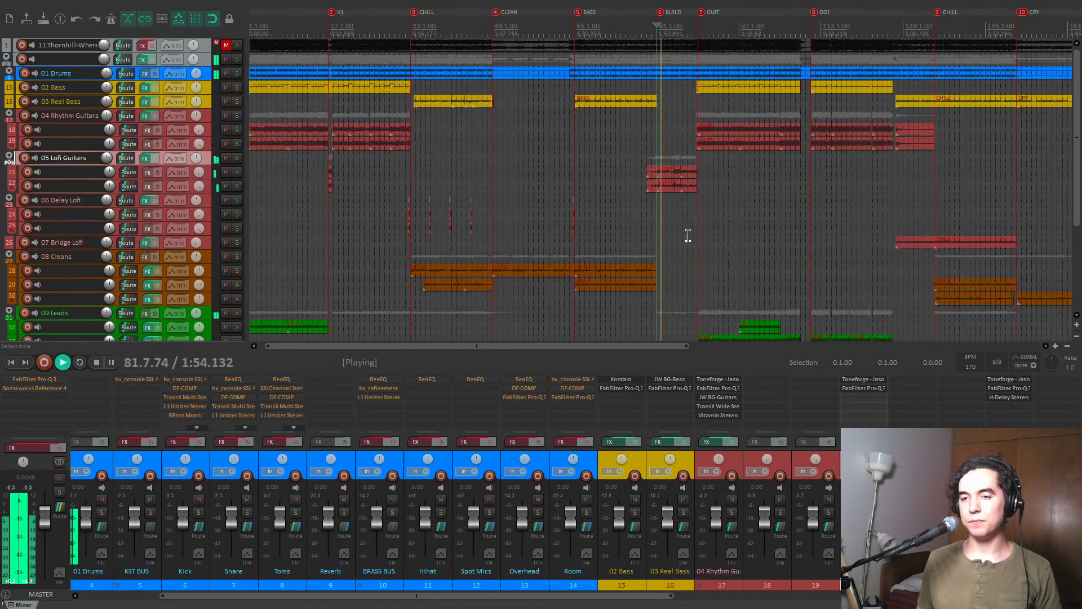
left_click(404, 178)
scroll(722, 198, "up", 5)
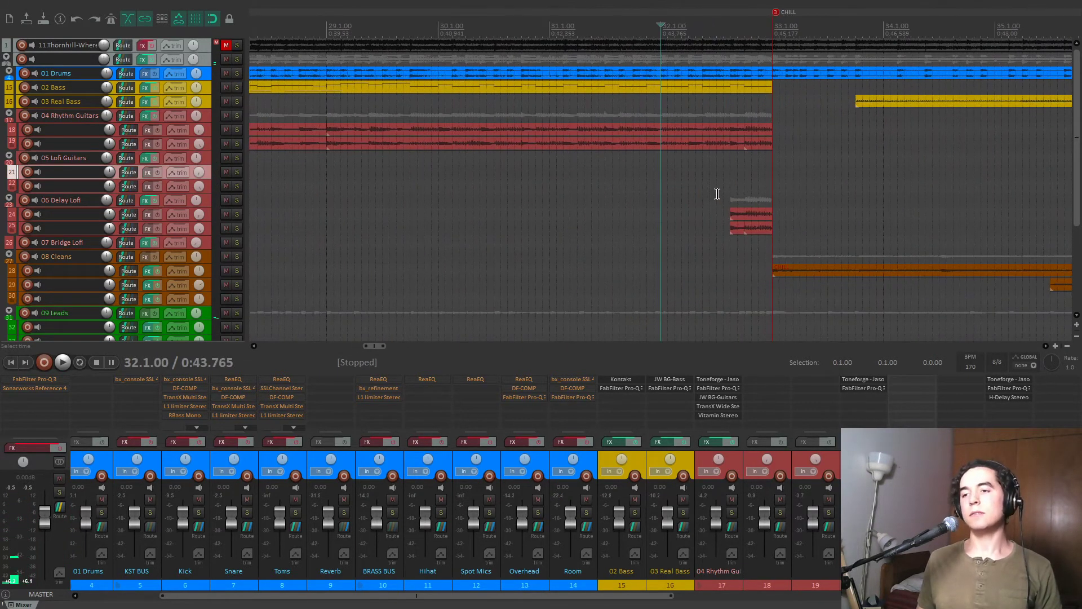
Solo the 11.Thornhill reference track, play it from 32.6.00 through the CHILL section, stop, and unsolo it.
left_click(226, 44)
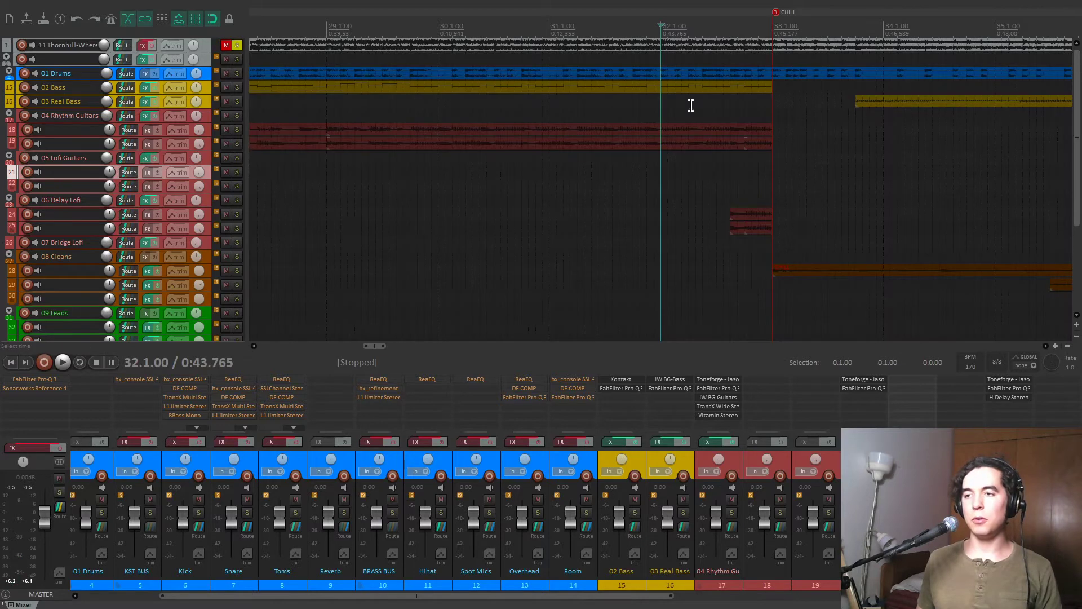
left_click(729, 104)
key("space")
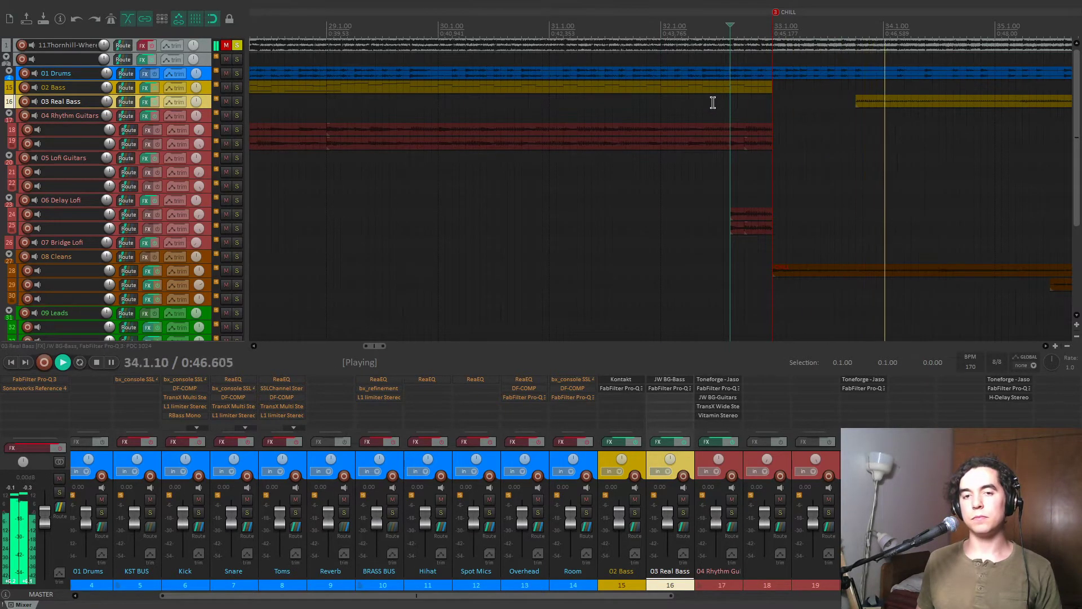
scroll(713, 102, "down", 2)
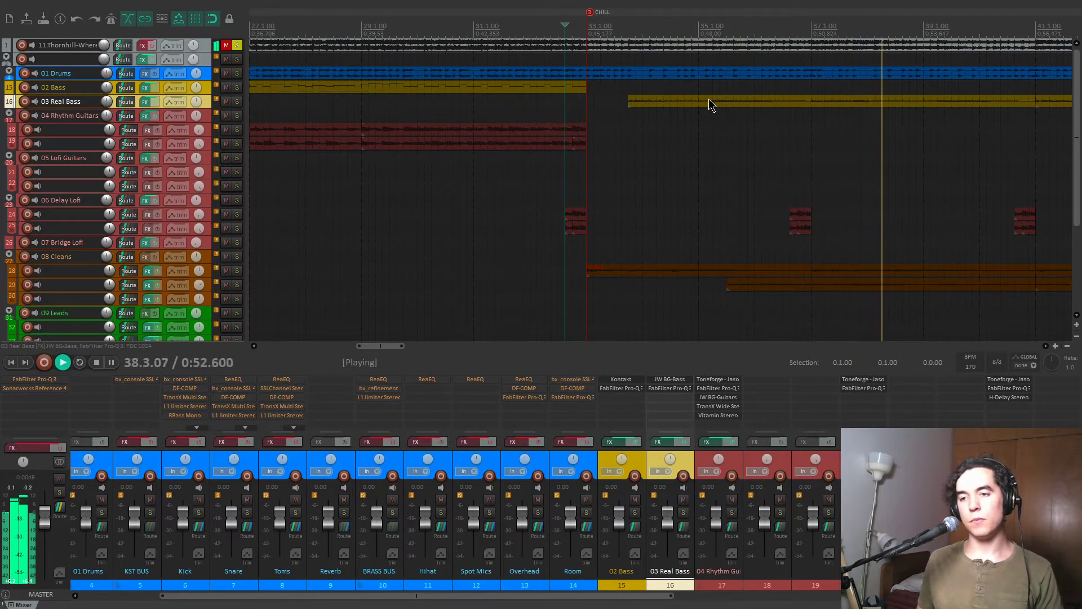
key("space")
left_click(237, 46)
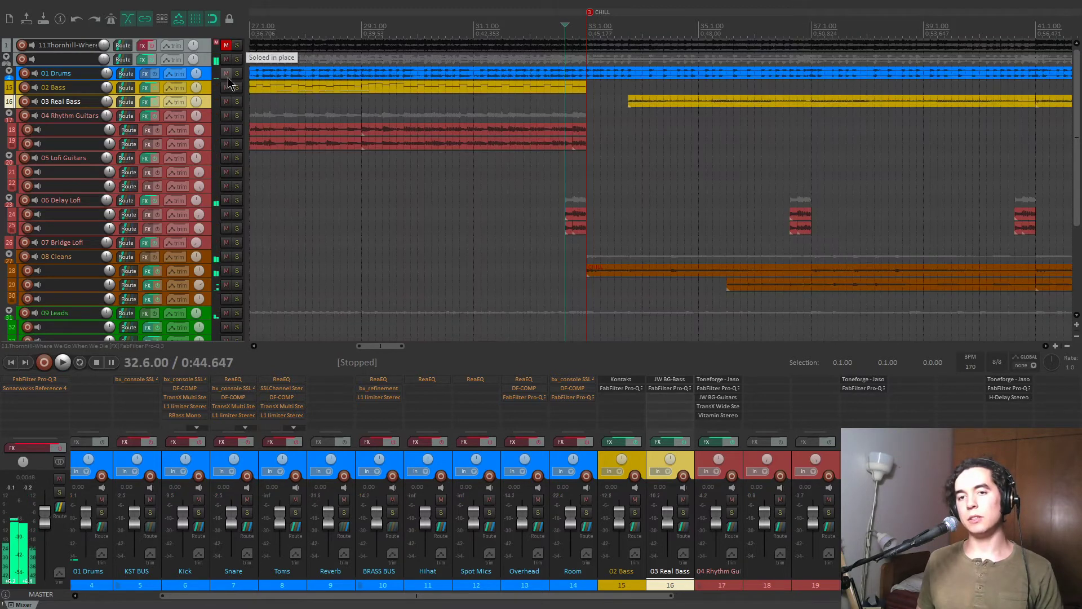
left_click(238, 117)
key("space")
key("space")
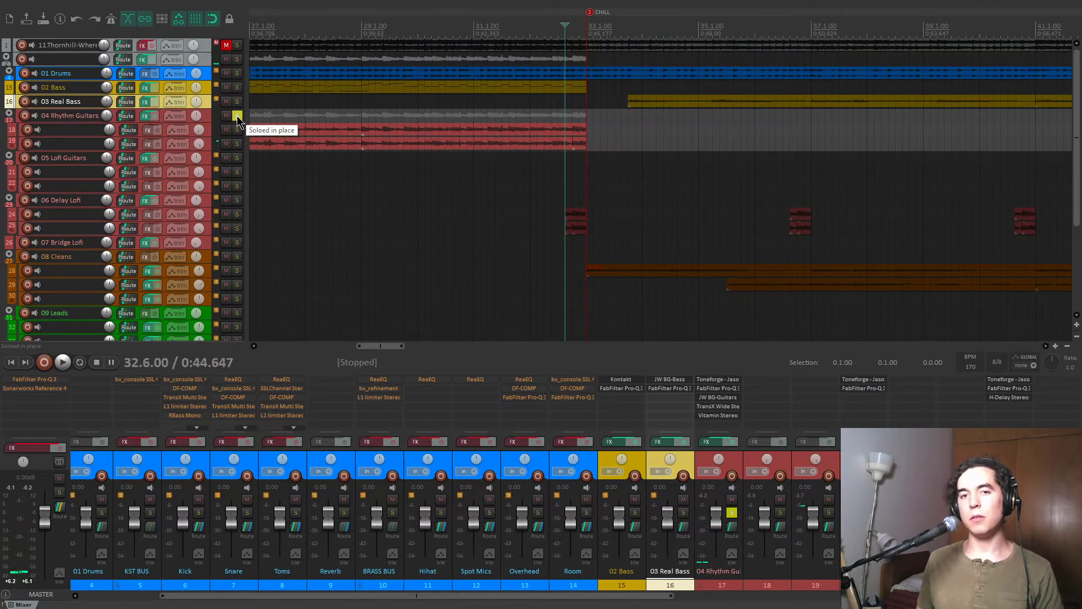
left_click(237, 116)
Solo 06 Delay Lofi, inspect its H-Delay Stereo plug-in, audition the track from 32.6.00, and unsolo it.
left_click(237, 200)
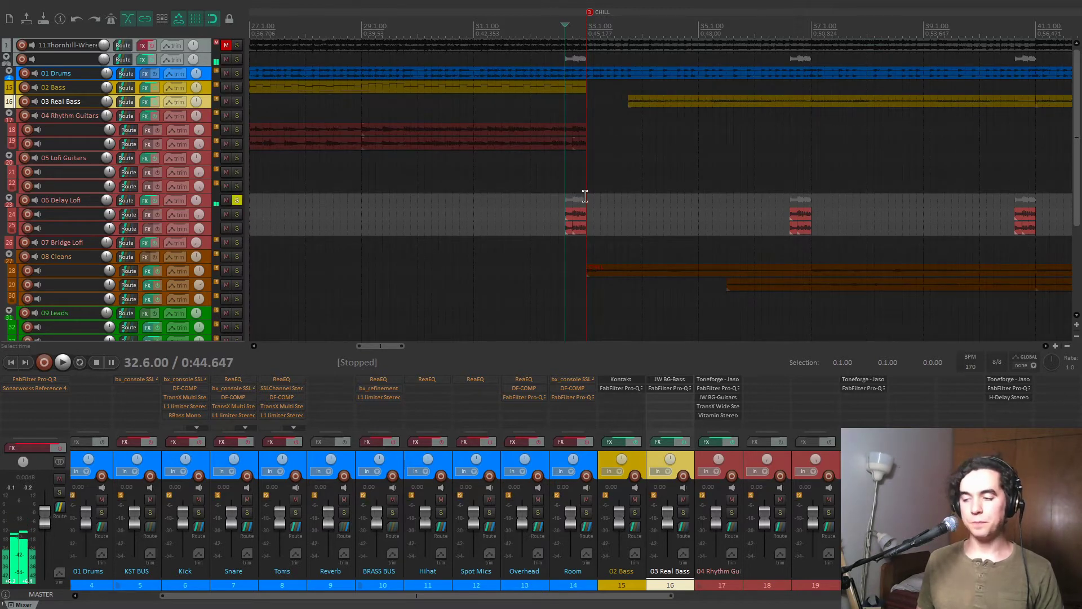
left_click(1009, 397)
left_click_drag(352, 48, 424, 124)
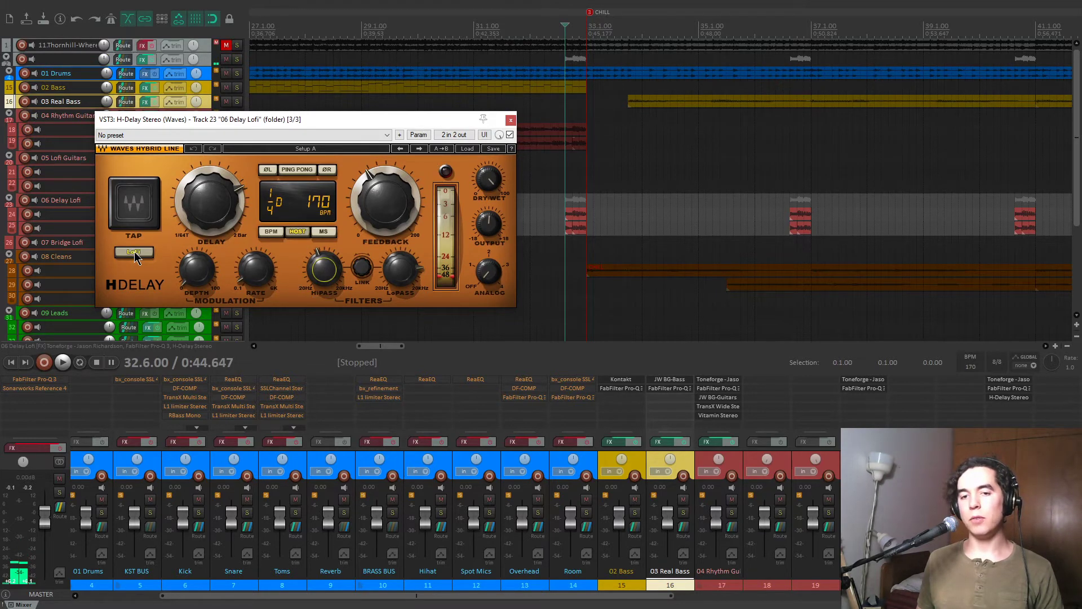
left_click(511, 120)
key("space")
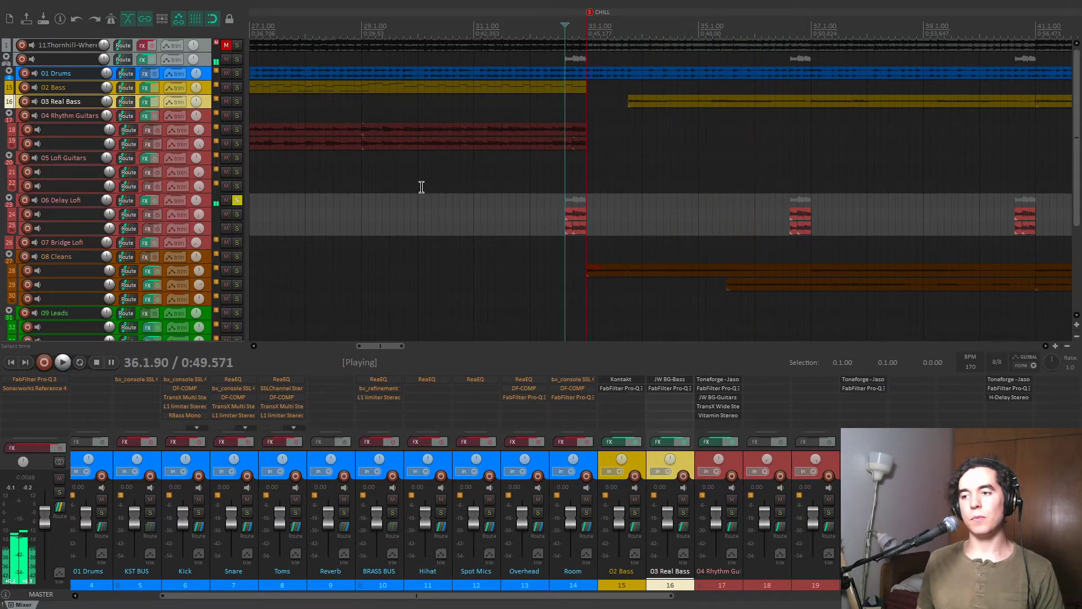
left_click(237, 201)
Play the full mix from 32.6.00, stop, and move the edit cursor to 127.5.00 where the bridge lofi item starts.
key("space")
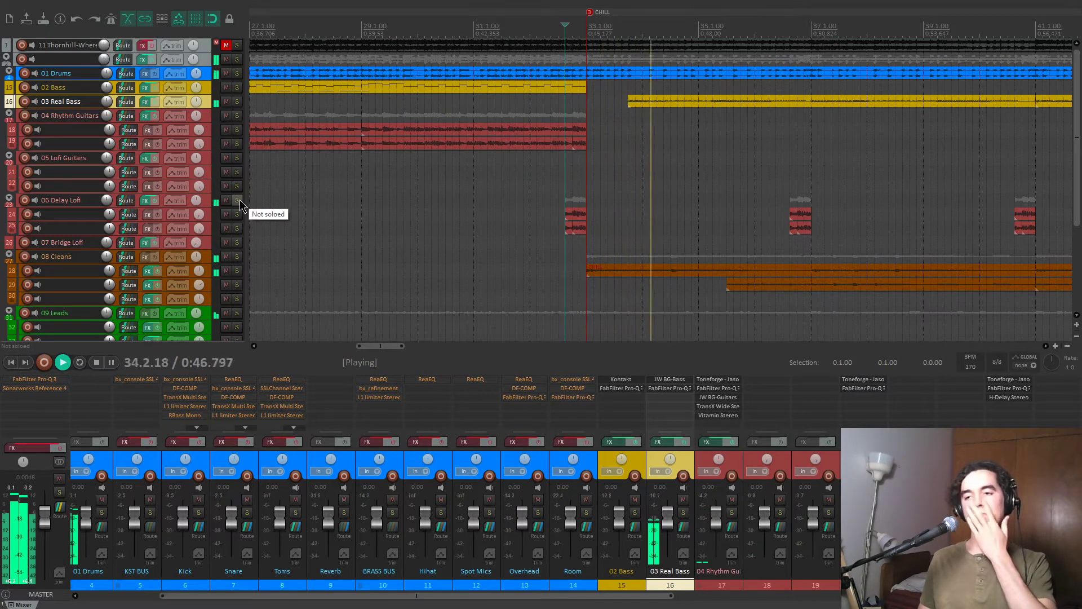
scroll(559, 244, "down", 3)
scroll(567, 222, "down", 4)
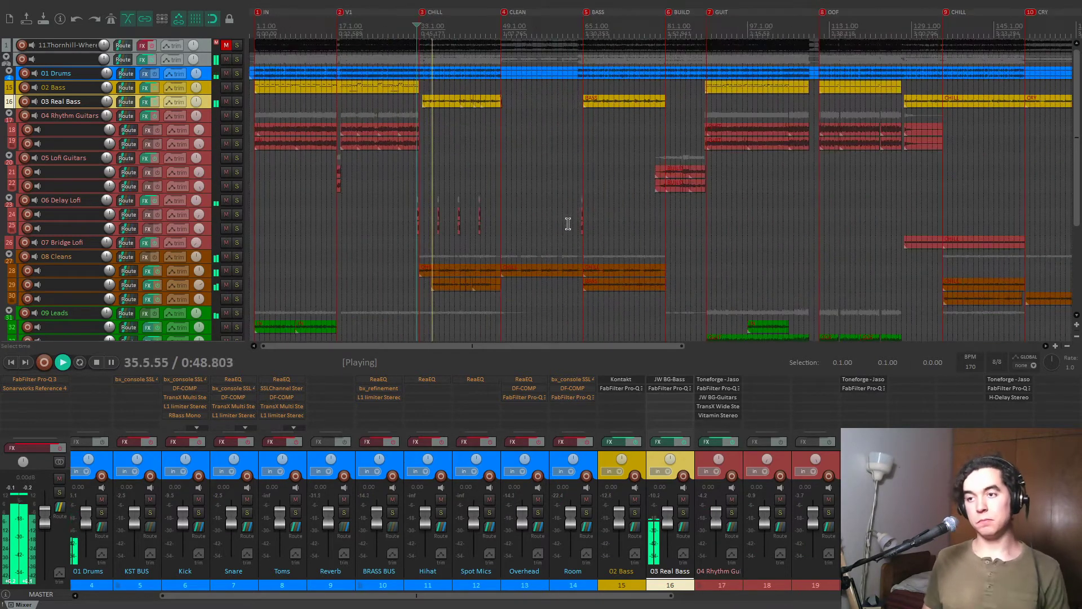
scroll(567, 221, "down", 1)
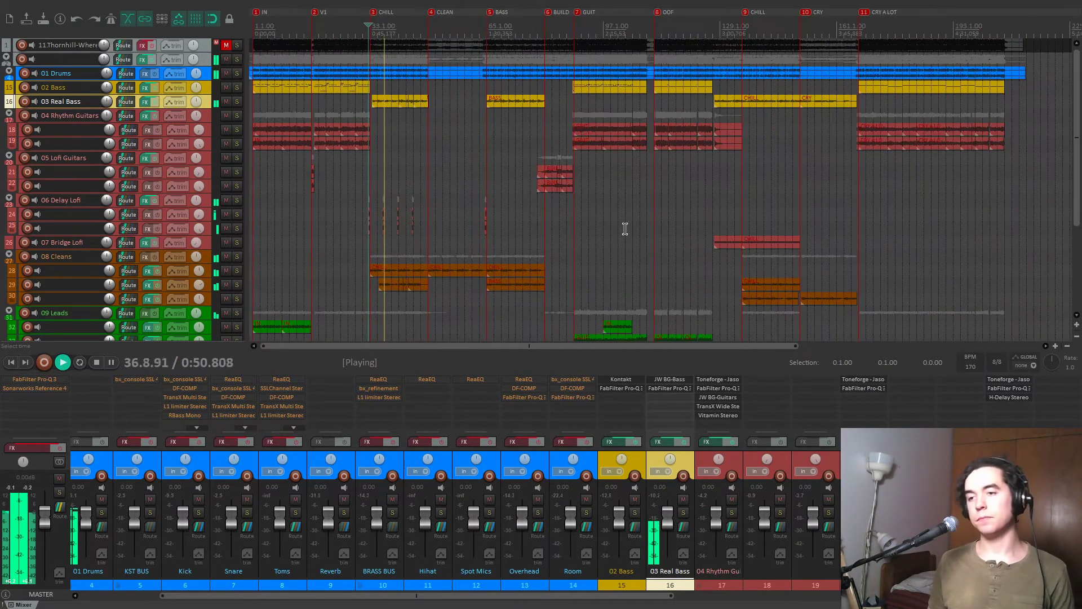
left_click(715, 221)
scroll(680, 214, "up", 8)
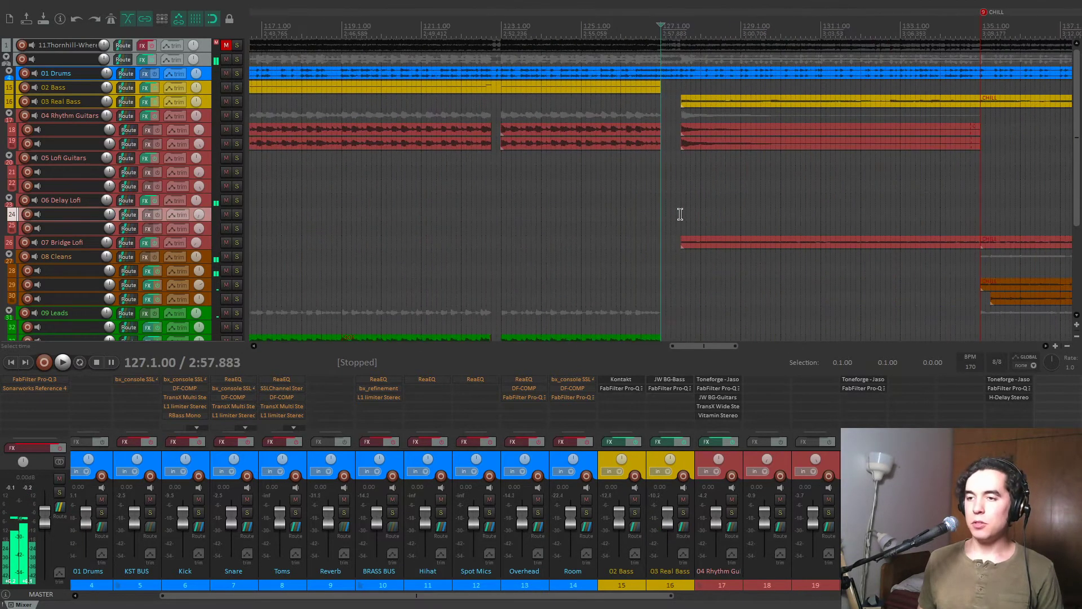
scroll(814, 221, "down", 3)
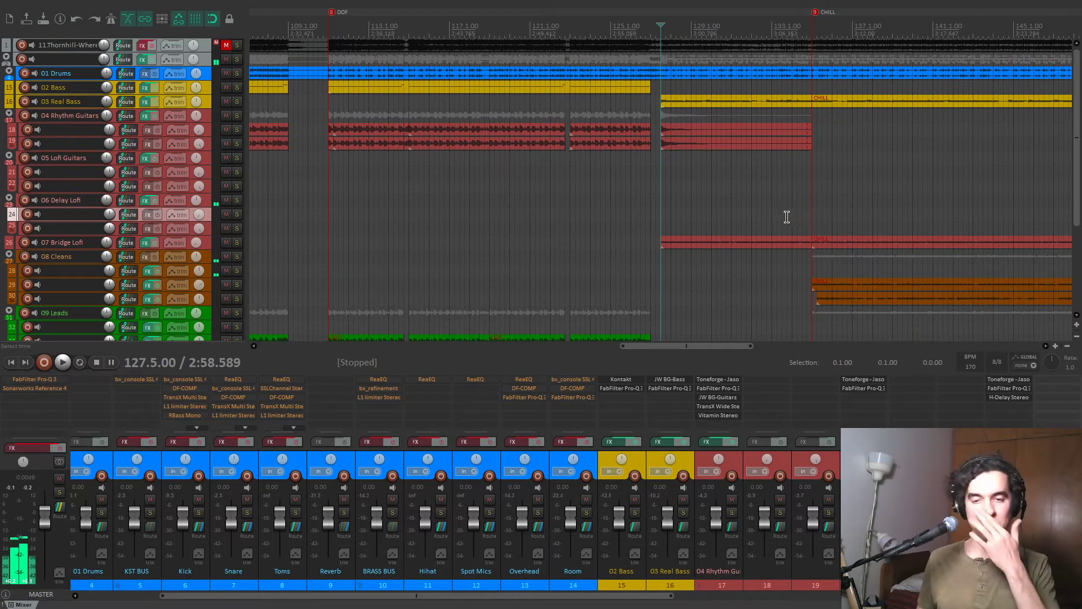
Play from the second CHILL marker at 135.1.00, audition 07 Bridge Lofi soloed, and unsolo it.
left_click(812, 207)
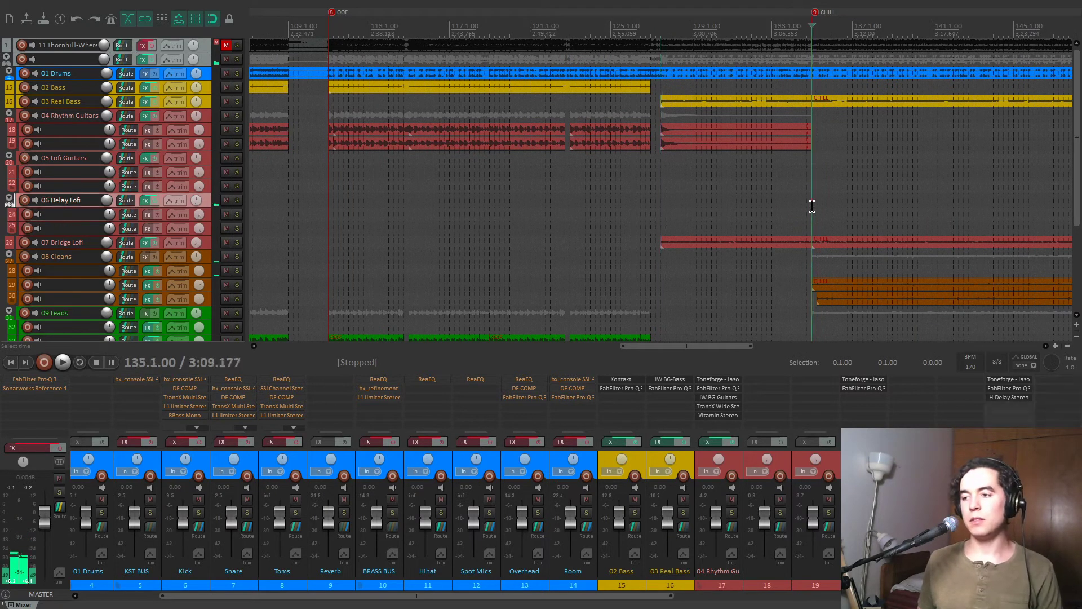
key("space")
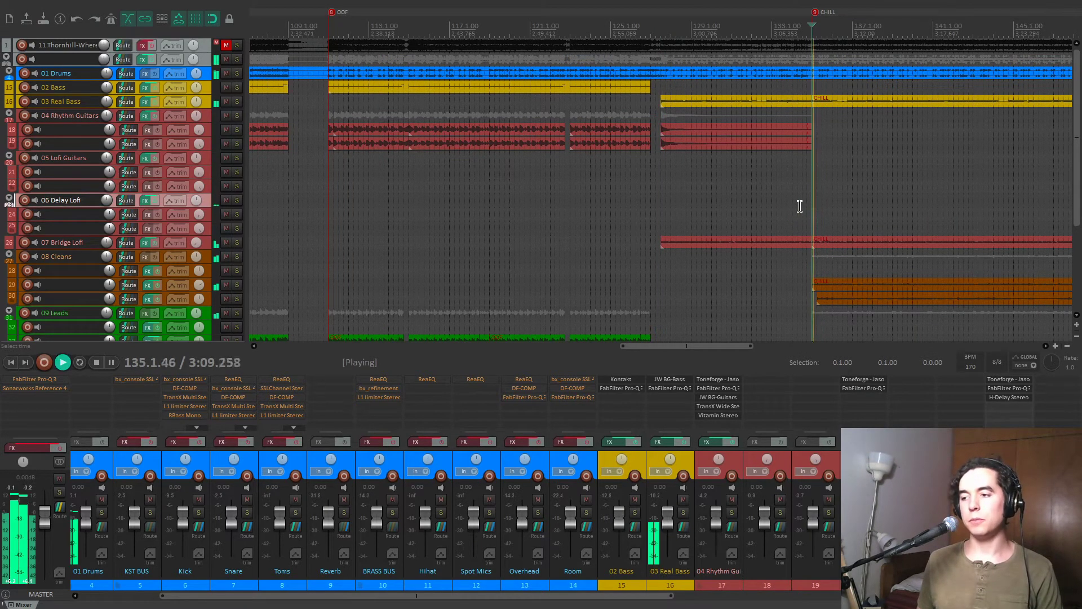
left_click(236, 242)
mouse_move(194, 242)
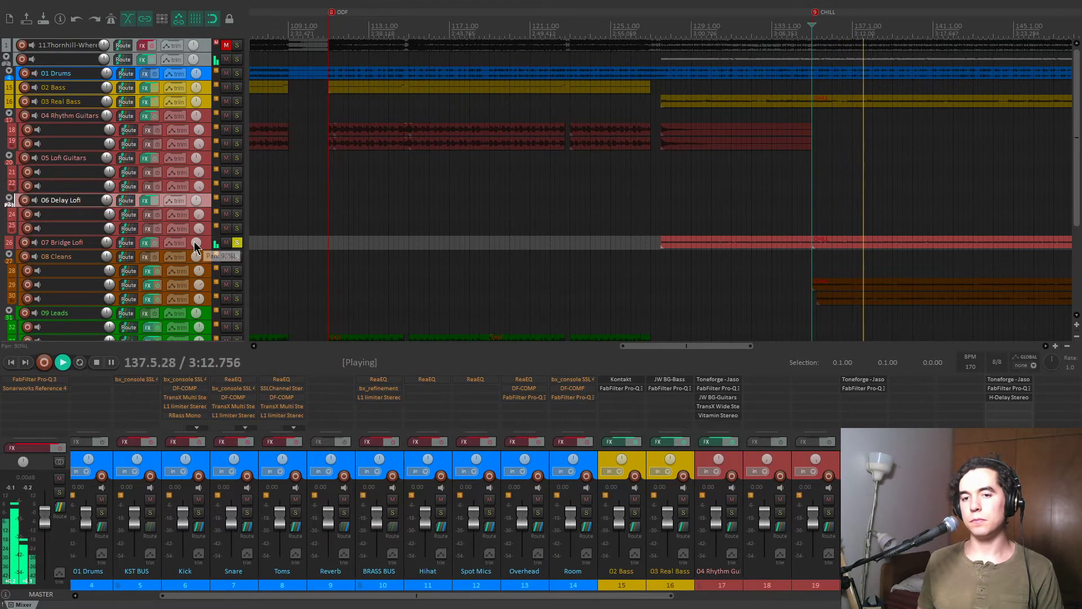
left_click(238, 241)
Return the edit cursor to the first CHILL marker, solo track 28 under 08 Cleans, and bring its mixer strip into view.
scroll(559, 260, "down", 4)
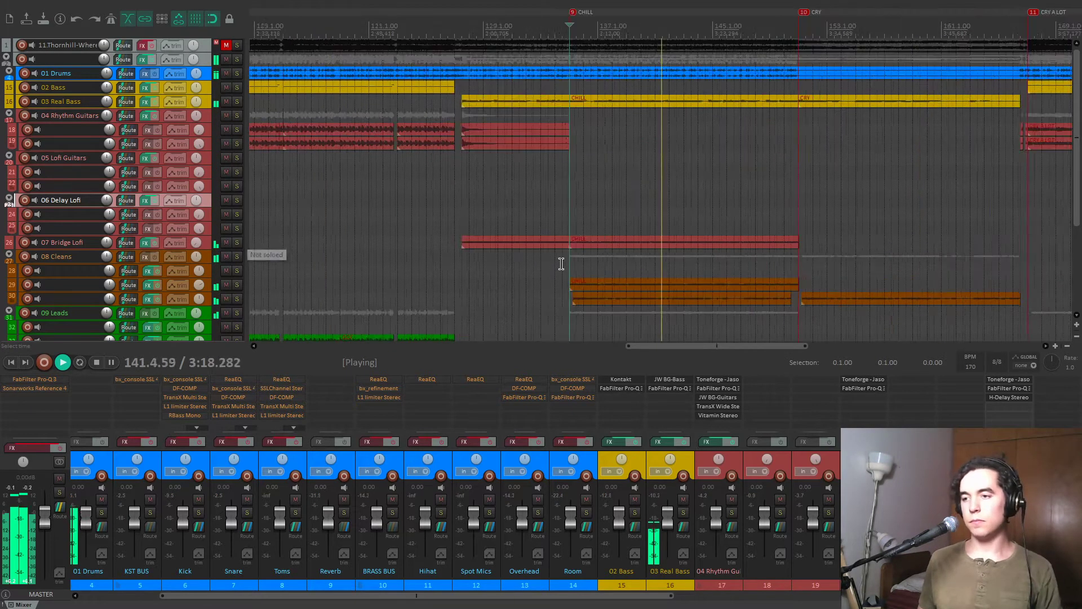
scroll(560, 263, "down", 4)
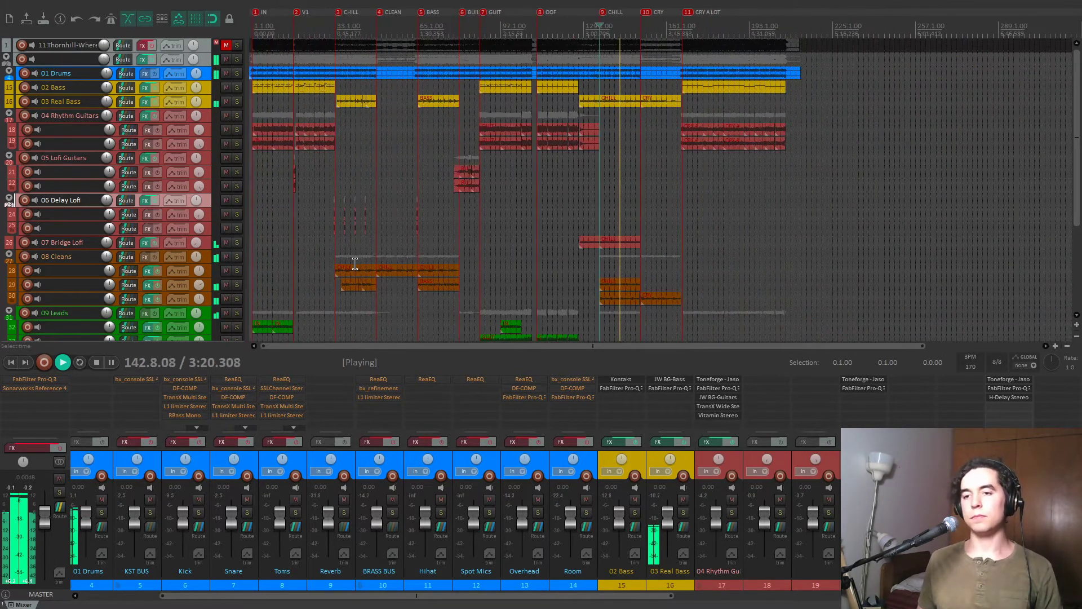
scroll(381, 273, "down", 2)
key("2")
key("3")
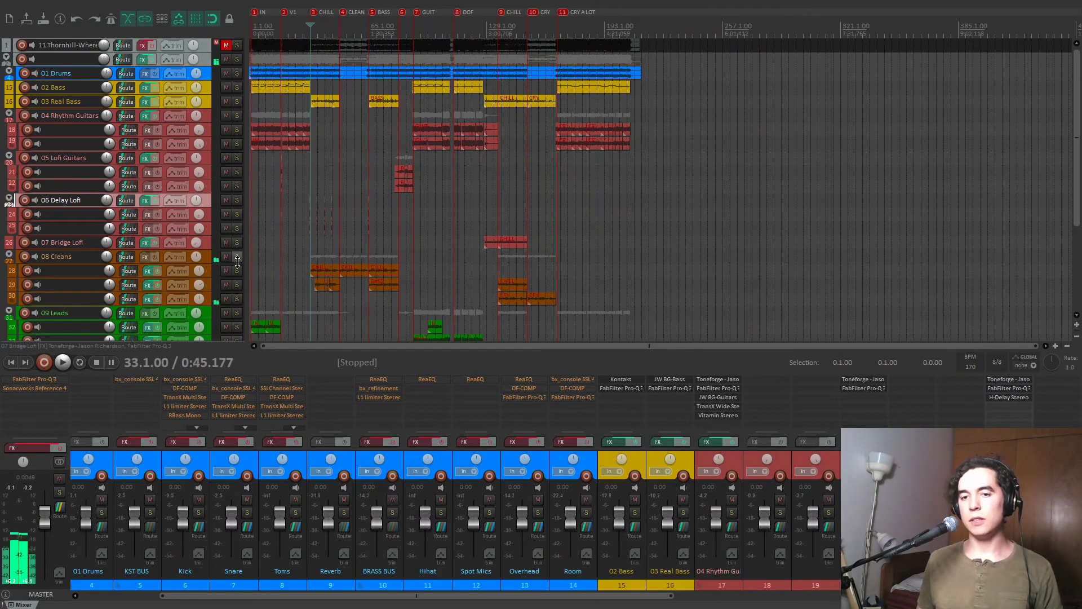
left_click(237, 270)
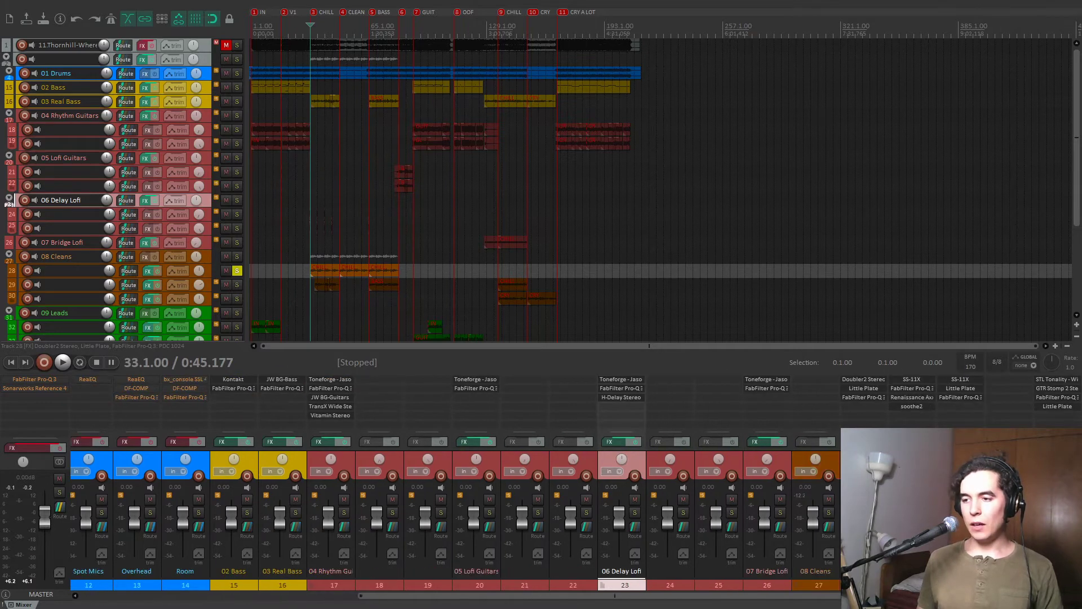
left_click(1075, 595)
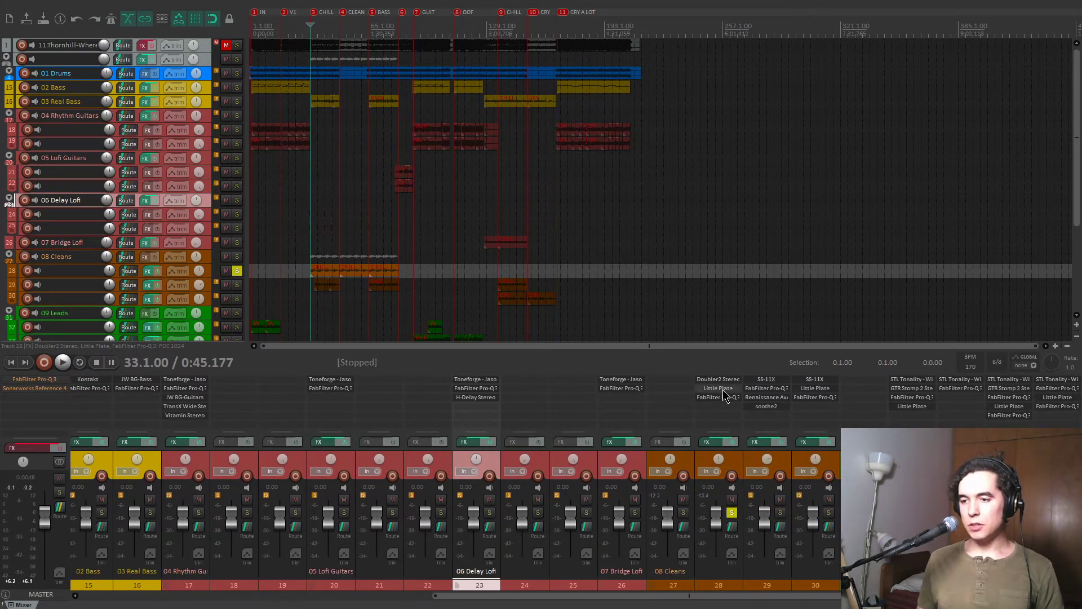
scroll(661, 271, "up", 3)
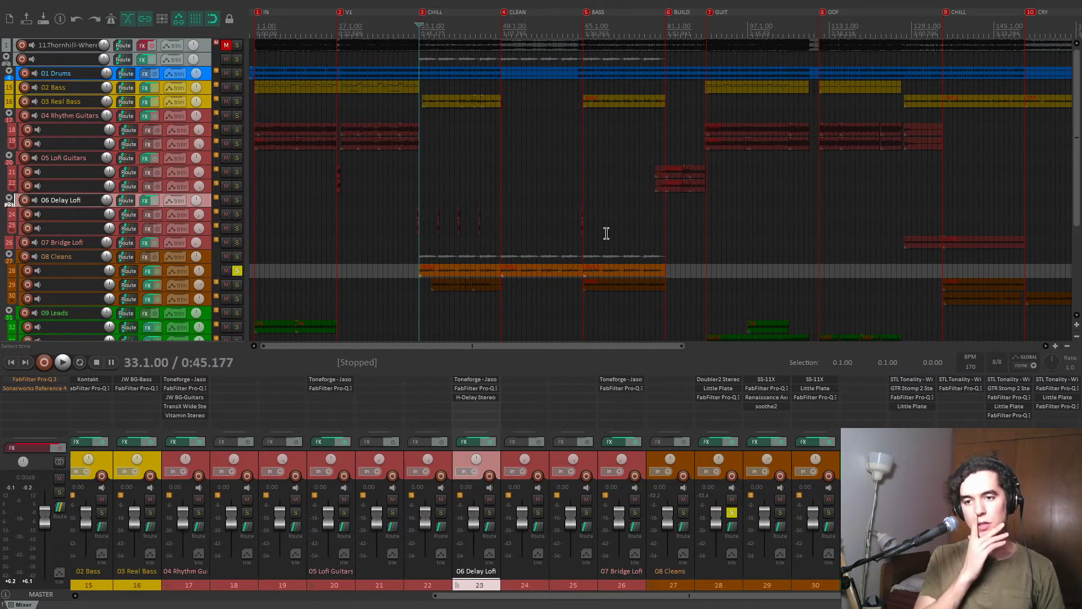
Play soloed track 28 from the first CHILL marker, audition it with its three effects bypassed, and stop playback.
key("space")
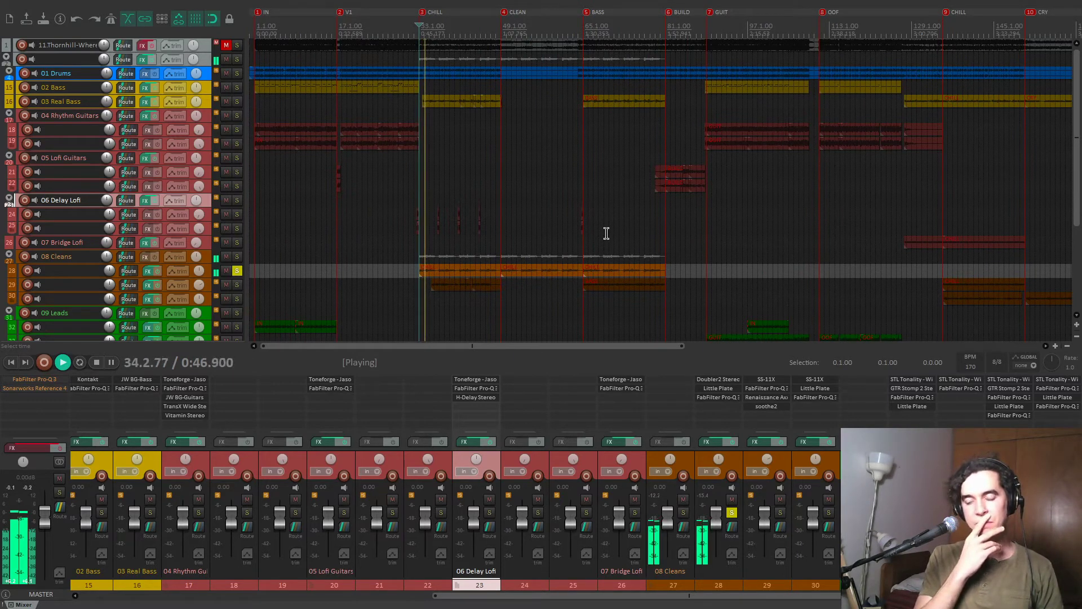
left_click(718, 379, "shift")
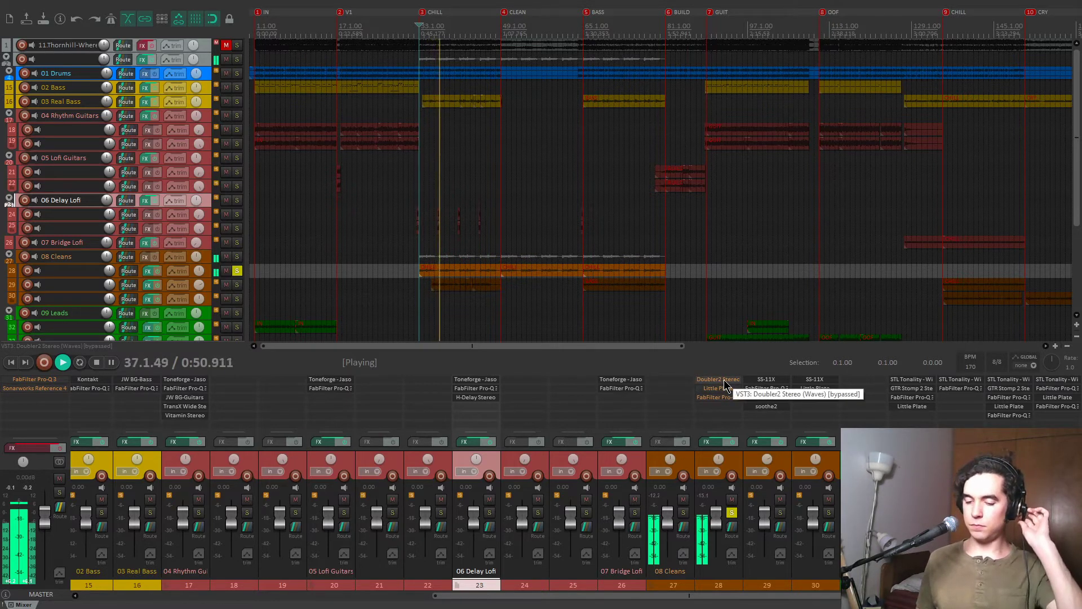
key("space")
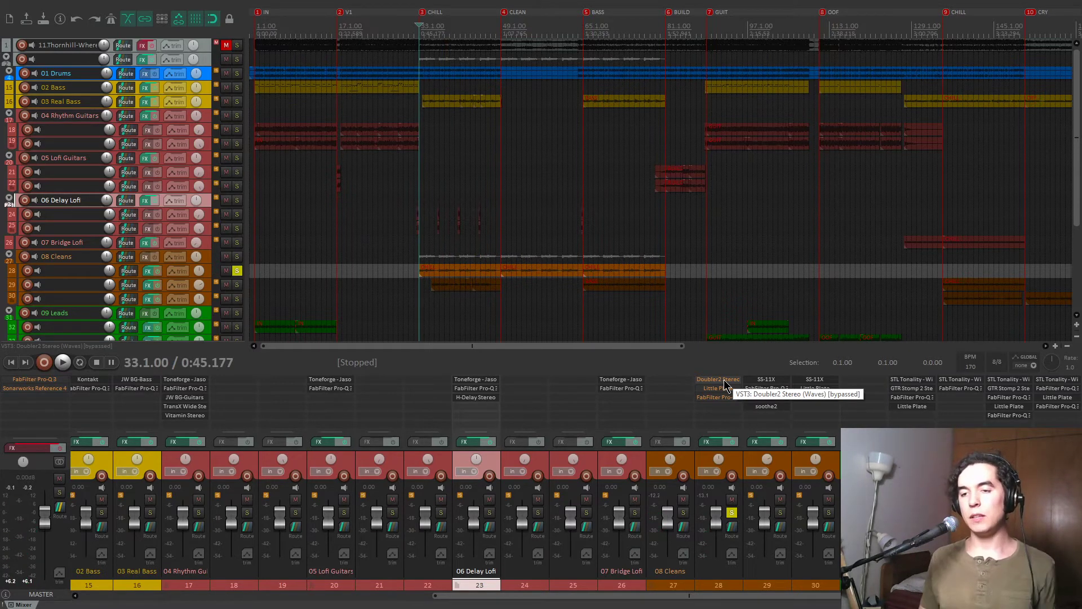
Re-enable and inspect Doubler2 Stereo on track 28, audition the track with it, and close the plug-in window.
left_click(725, 386)
left_click_drag(188, 12, 479, 123)
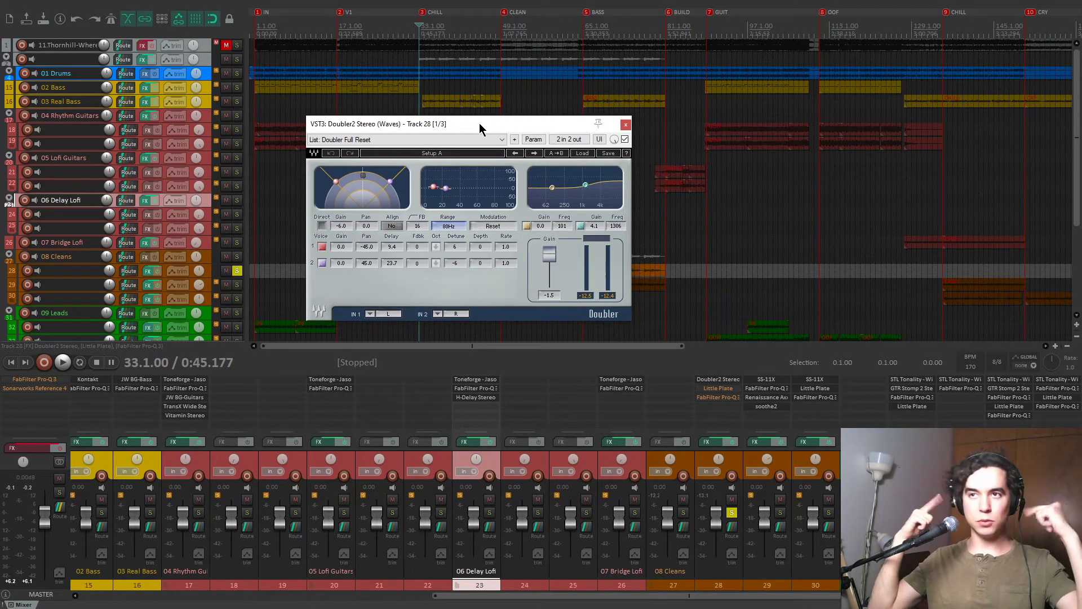
key("space")
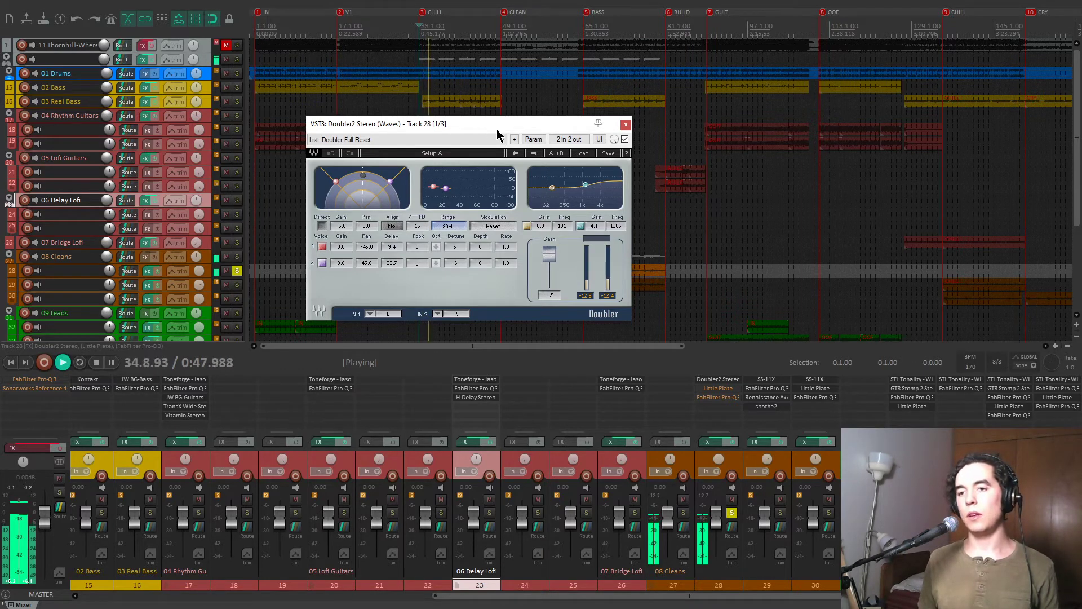
left_click(625, 126)
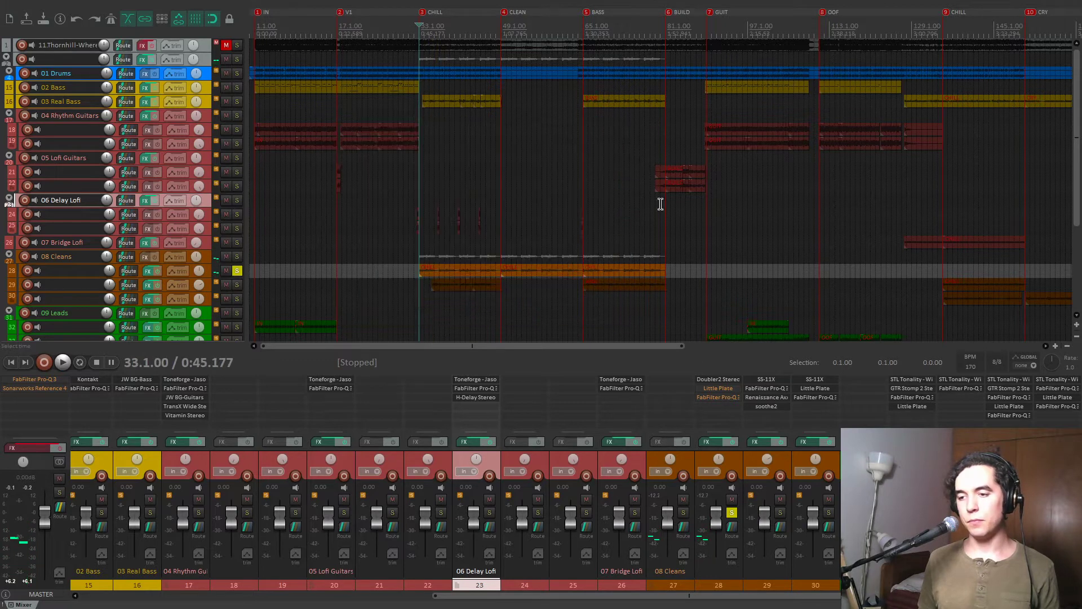
Re-enable Little Plate on track 28, examine its mix and low-cut settings, and play the track through the reverb.
left_click(710, 388)
left_click_drag(397, 50, 551, 123)
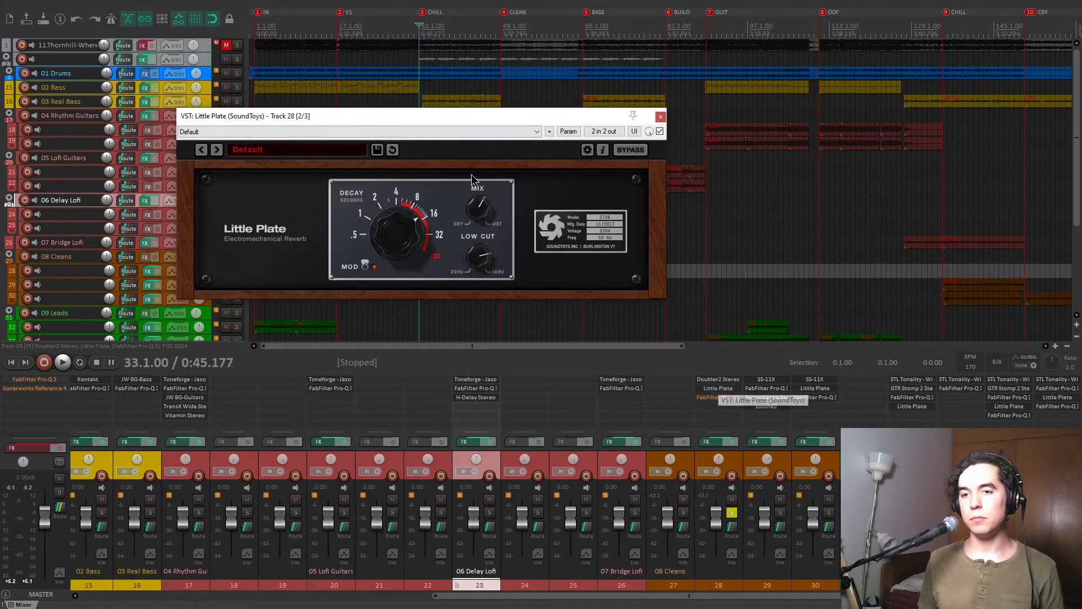
mouse_move(479, 214)
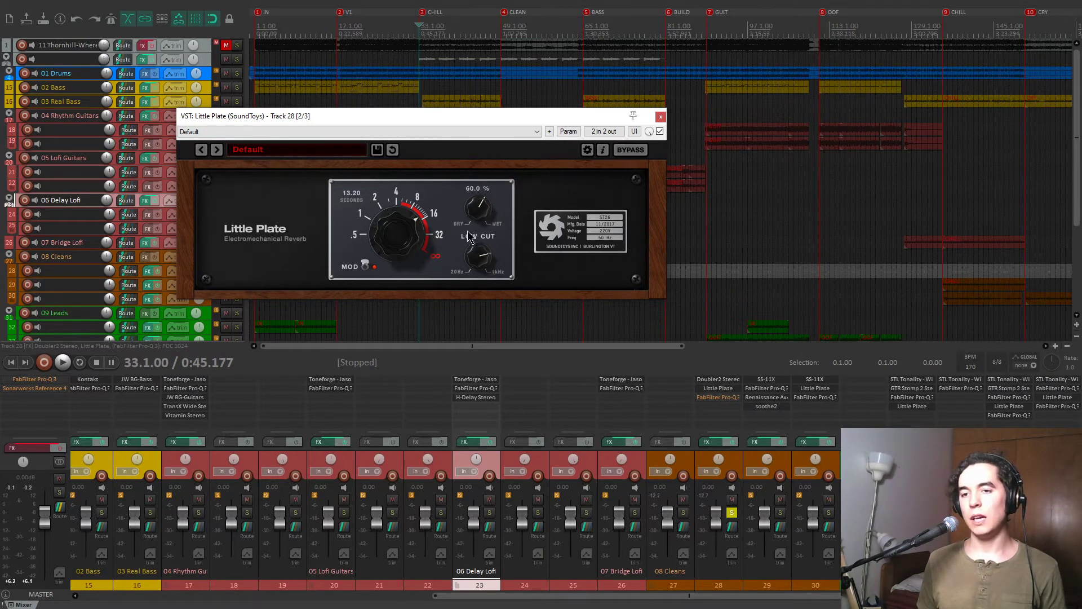
key("space")
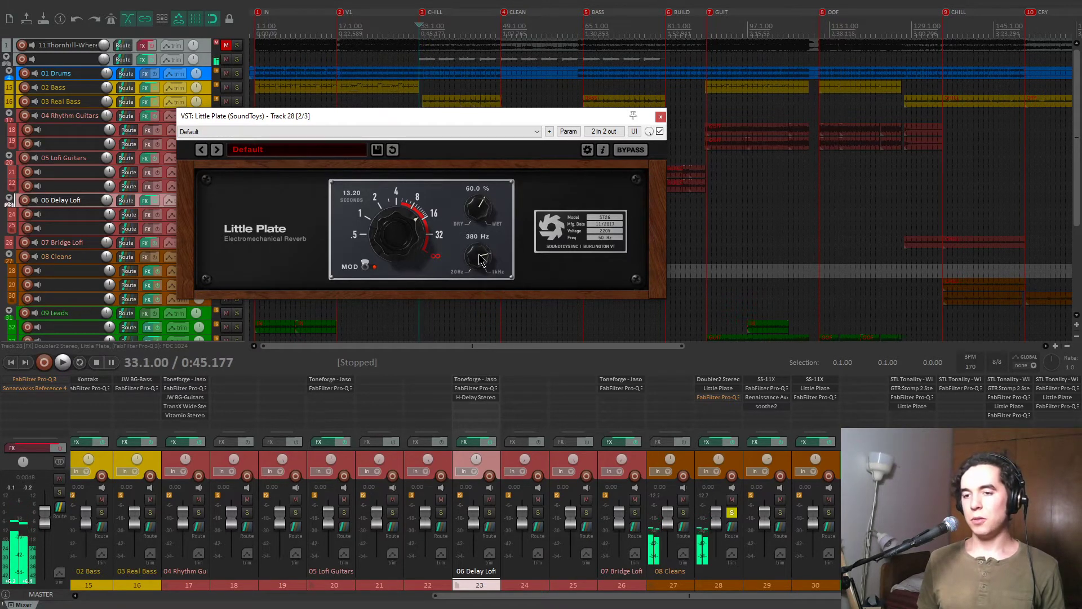
Re-enable track 28's FabFilter Pro-Q 3, audition its 352 Hz cut in isolation, and close the EQ and Little Plate windows.
left_click(713, 400, "shift")
left_click(713, 398)
mouse_move(274, 231)
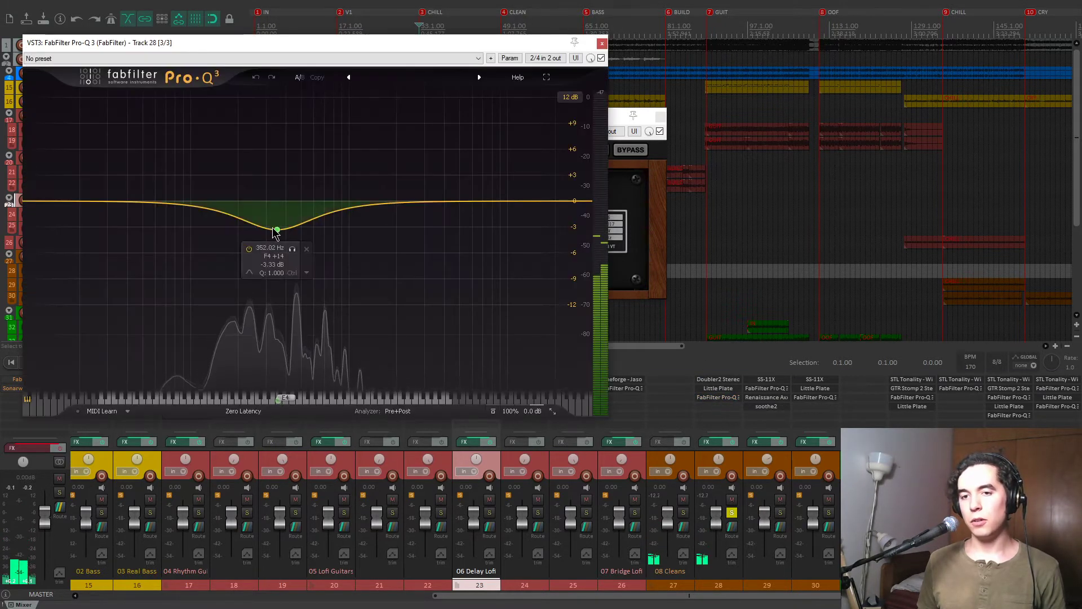
key("space")
left_click(292, 249)
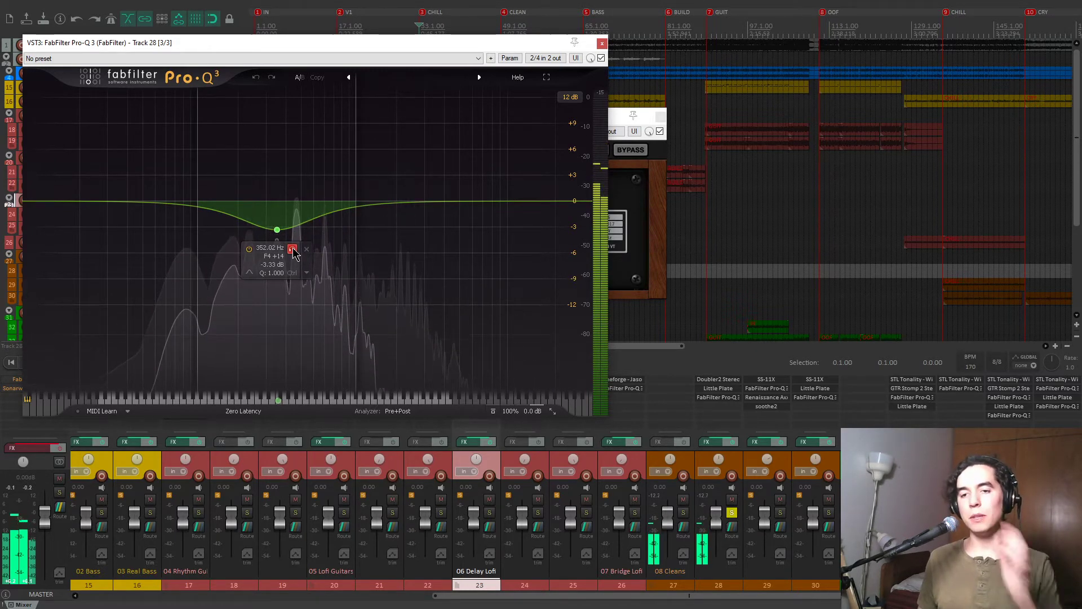
left_click(602, 44)
left_click(660, 116)
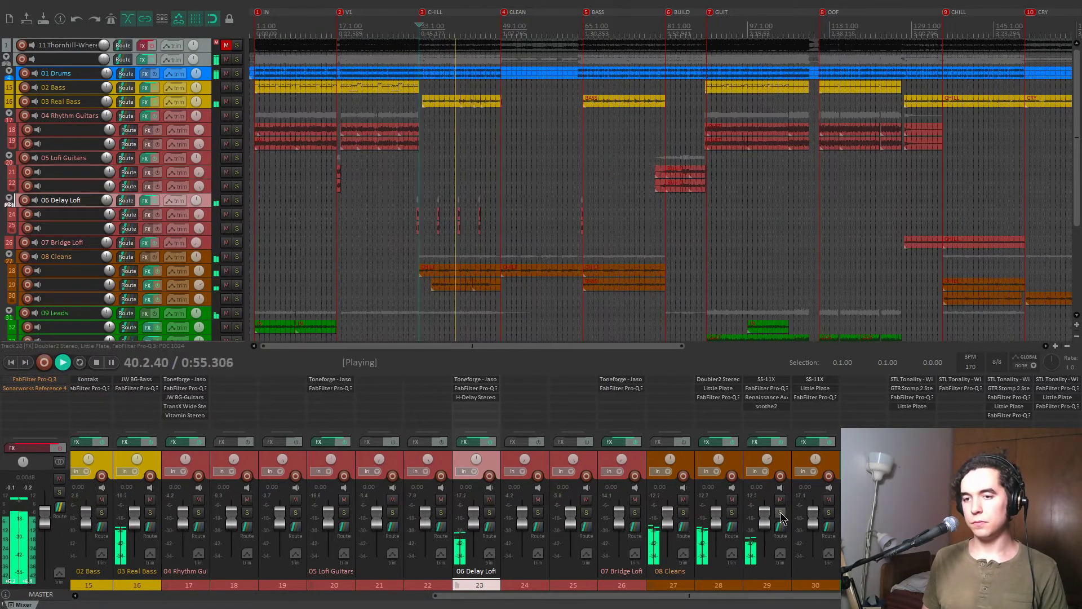
Stop playback, solo track 29 under 08 Cleans, and move the edit cursor just before its first item.
key("space")
left_click(780, 513)
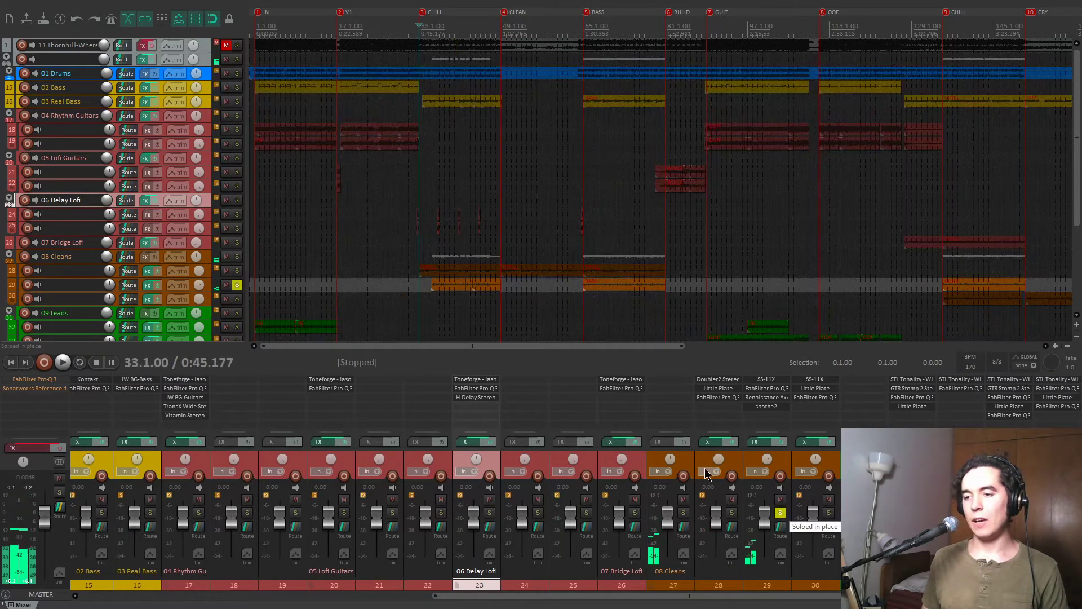
left_click(428, 257)
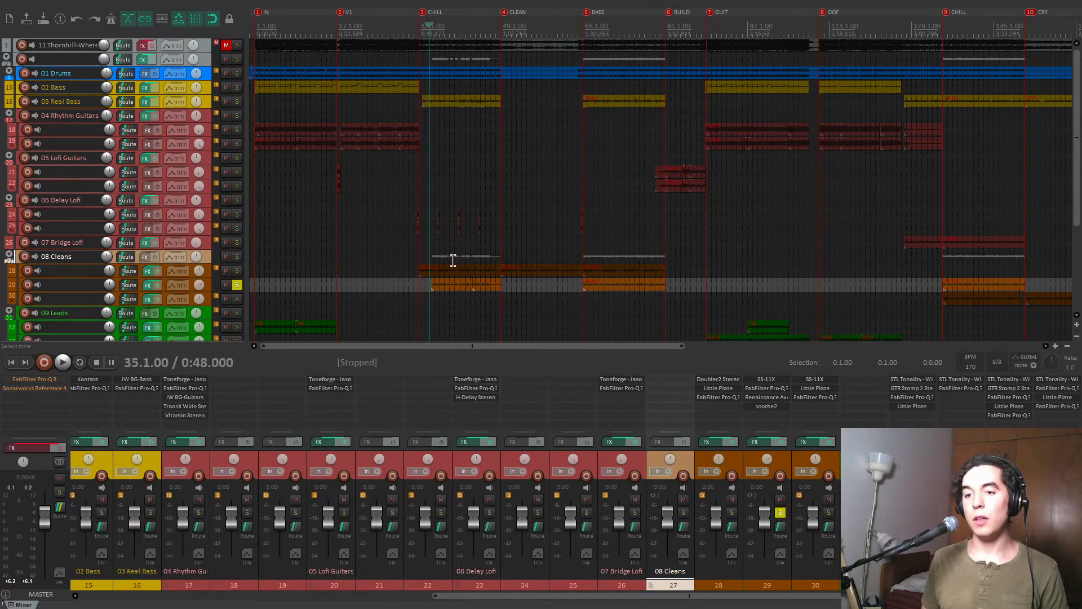
Inspect the SS-11X amp on track 29, play the track with its other effects bypassed, and close the amp window.
left_click(779, 381)
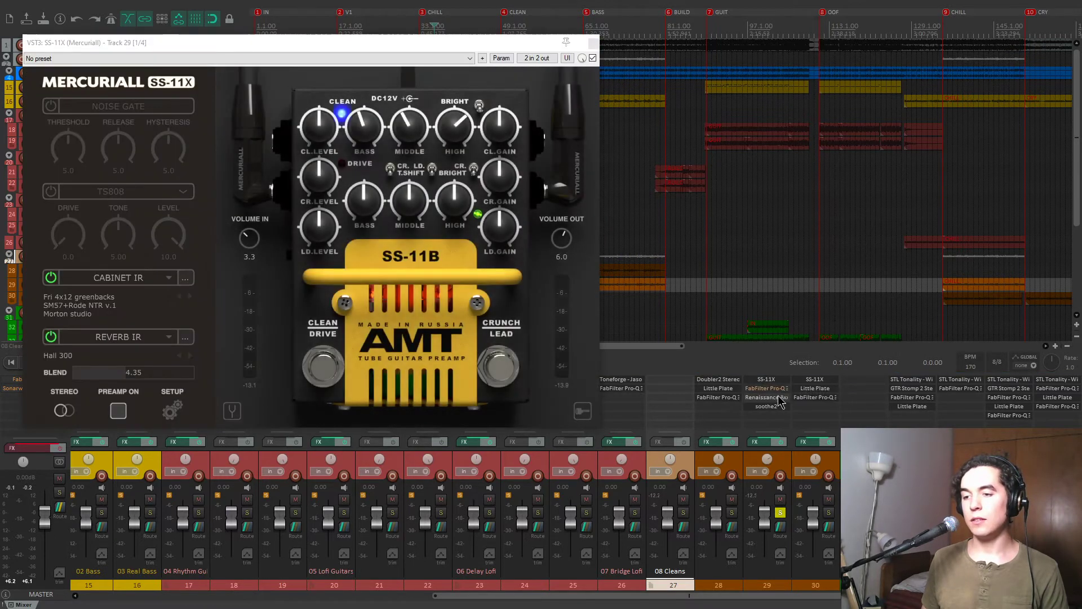
key("space")
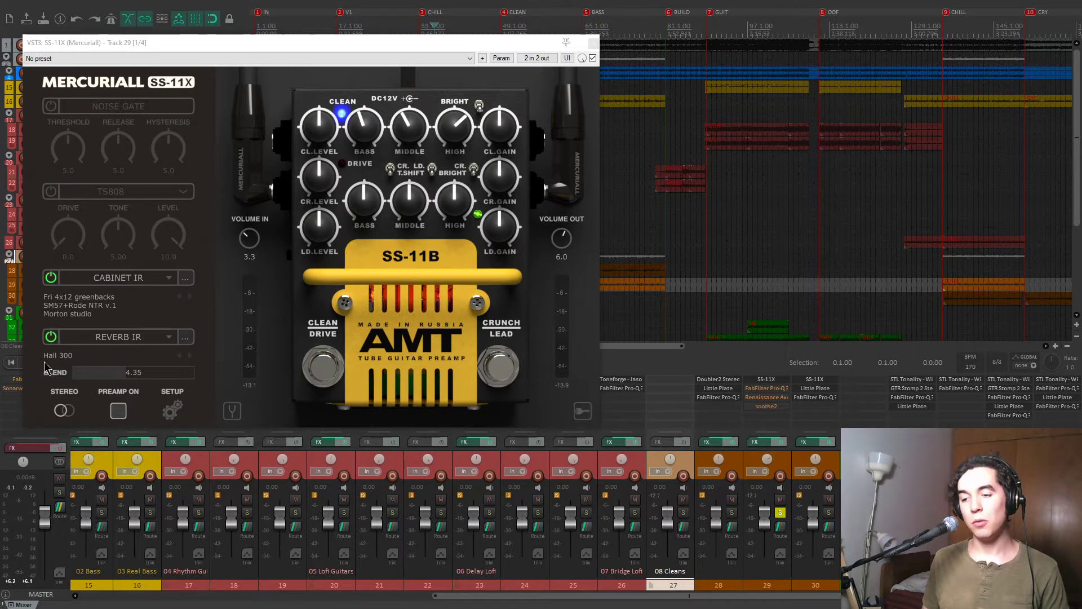
left_click(593, 43)
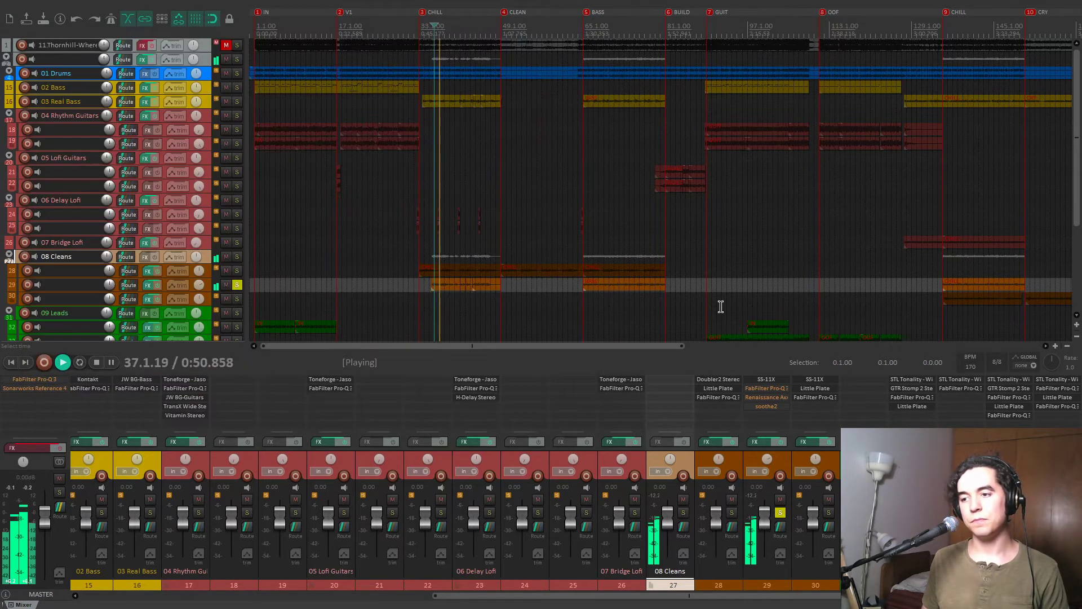
Re-enable track 29's FabFilter Pro-Q 3, examine its low cut and 1125.7 Hz dip, and close the EQ.
left_click(766, 389)
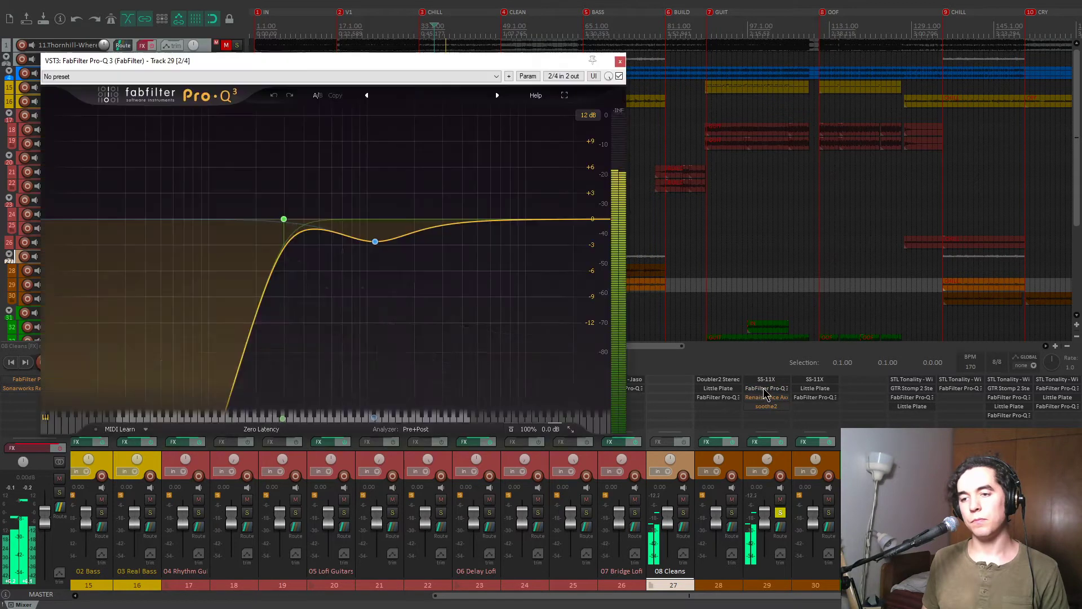
key("space")
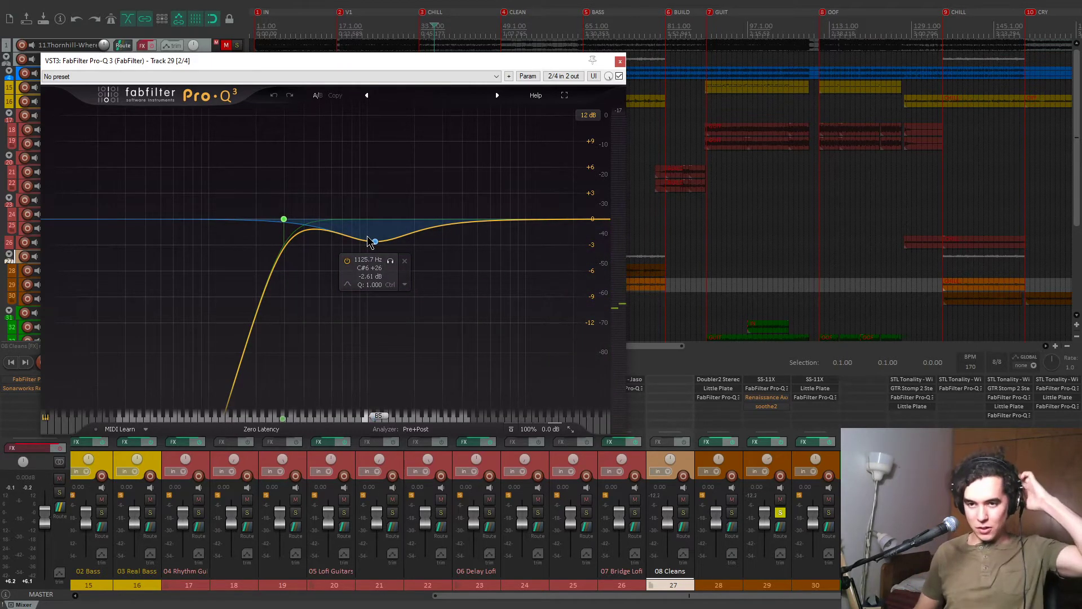
key("space")
left_click(620, 60)
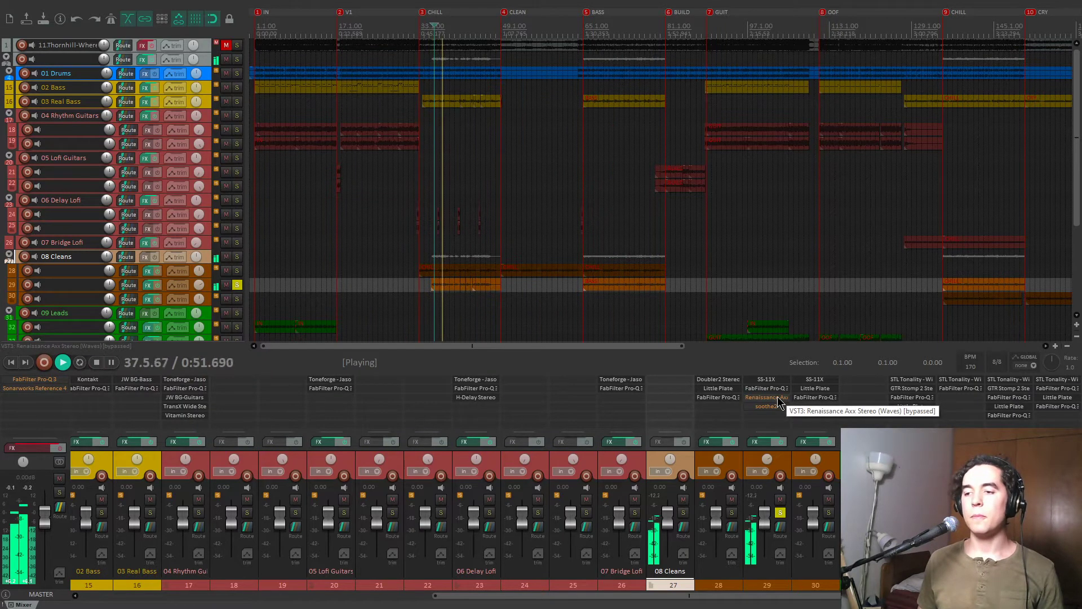
Re-enable and inspect Renaissance Axx on track 29, auditioning the track and playing it again from the BASS marker at 65.1.00.
left_click(779, 402)
left_click(779, 403, "shift")
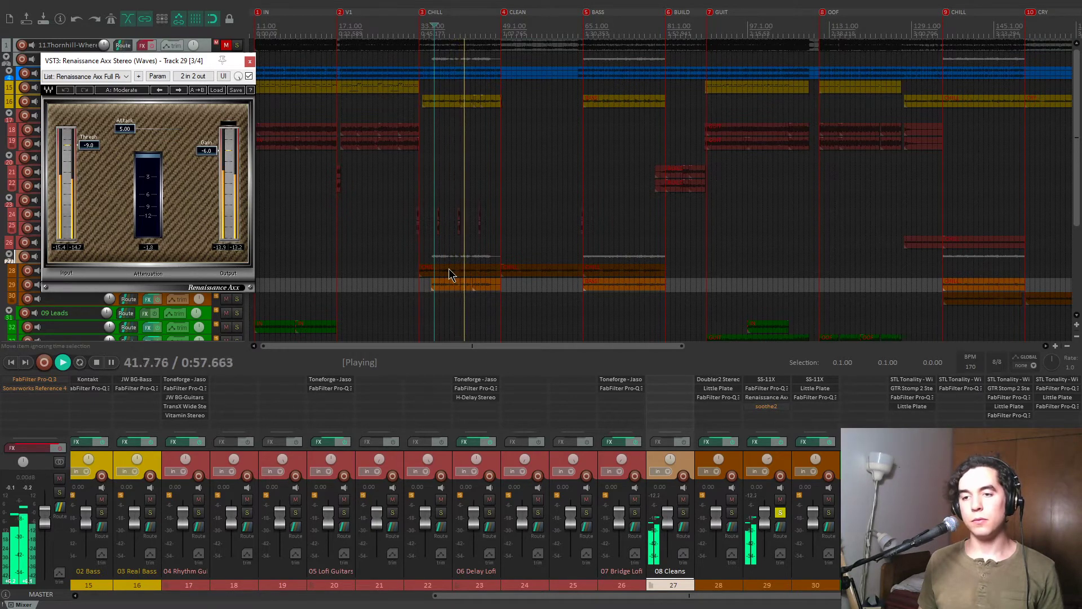
left_click(460, 302)
left_click(581, 308)
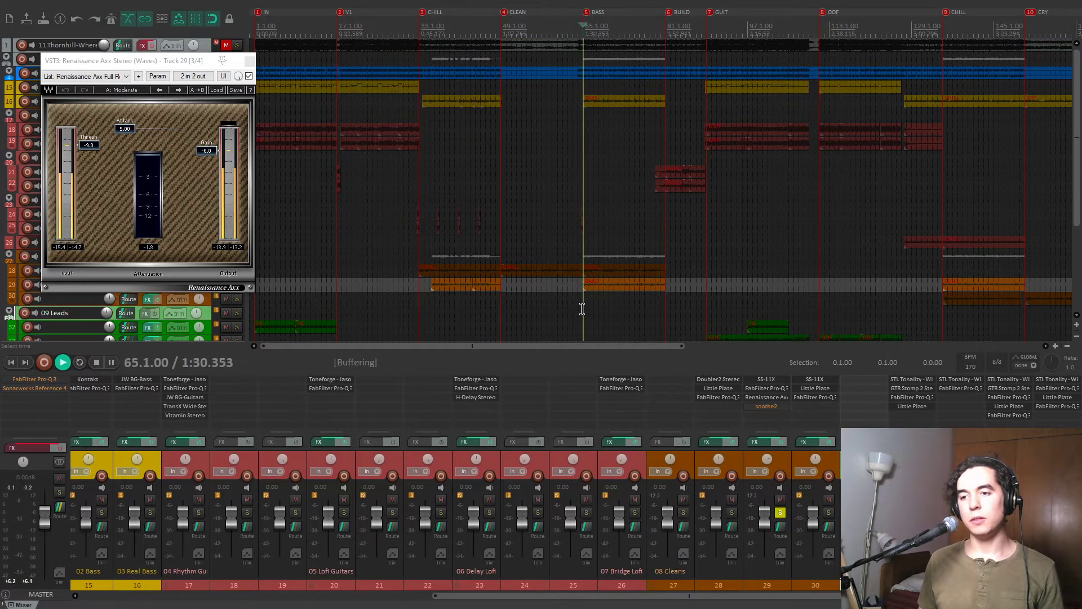
key("space")
scroll(648, 316, "up", 2)
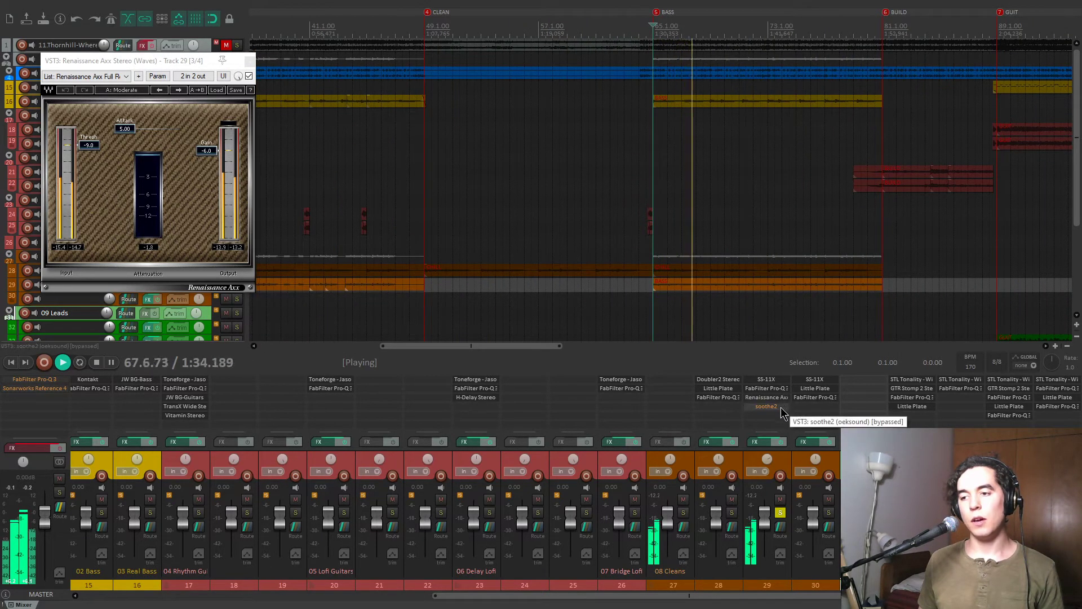
Re-enable soothe2 on track 29, audition its delta signal, switch delta off, and close the soothe2 and Renaissance Axx windows.
left_click(781, 408)
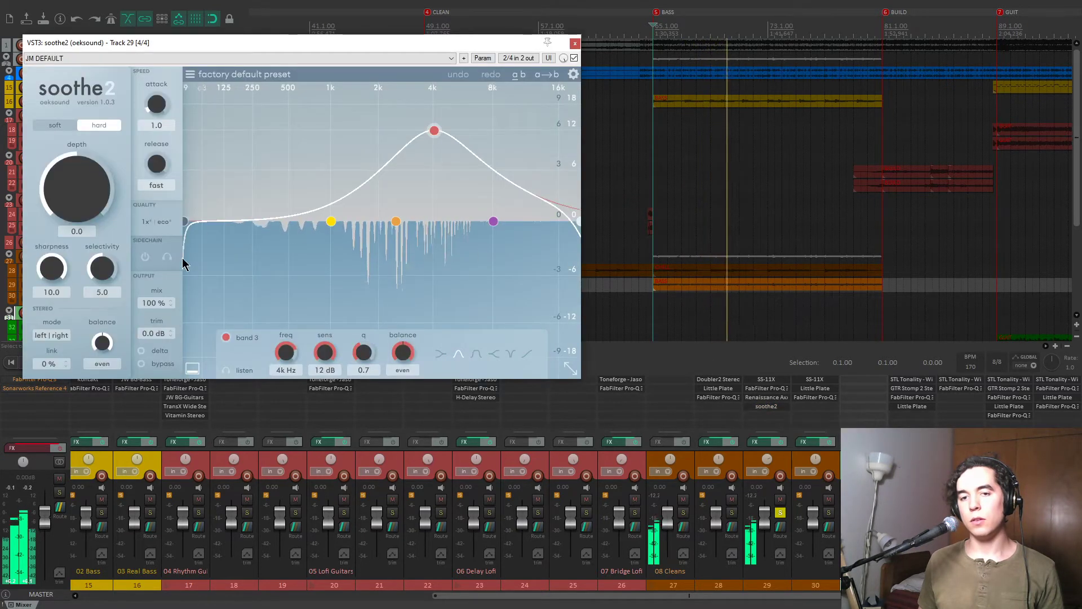
left_click(141, 351)
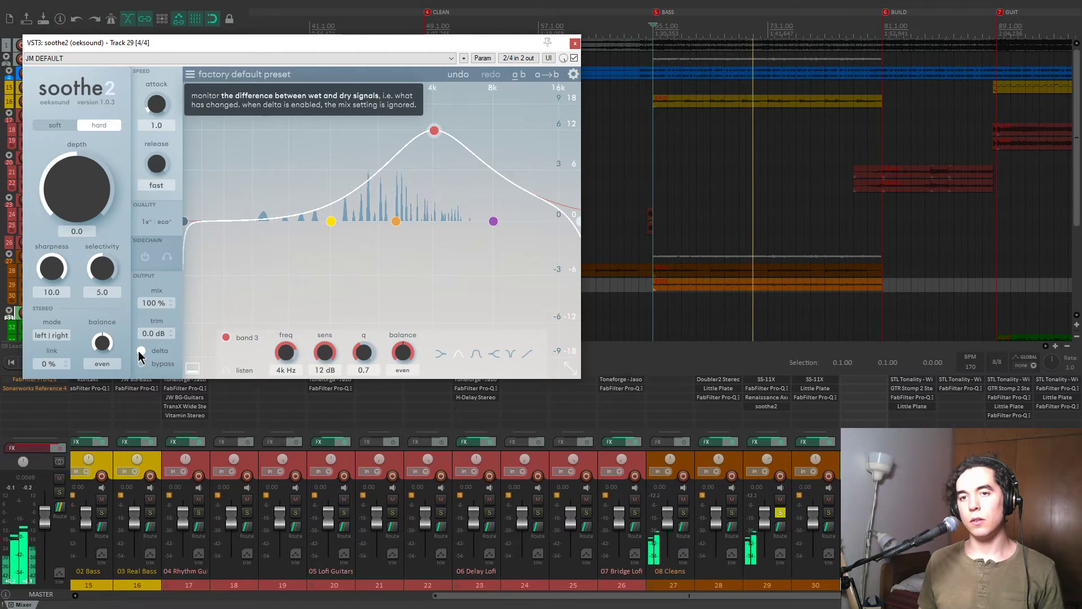
left_click(141, 351)
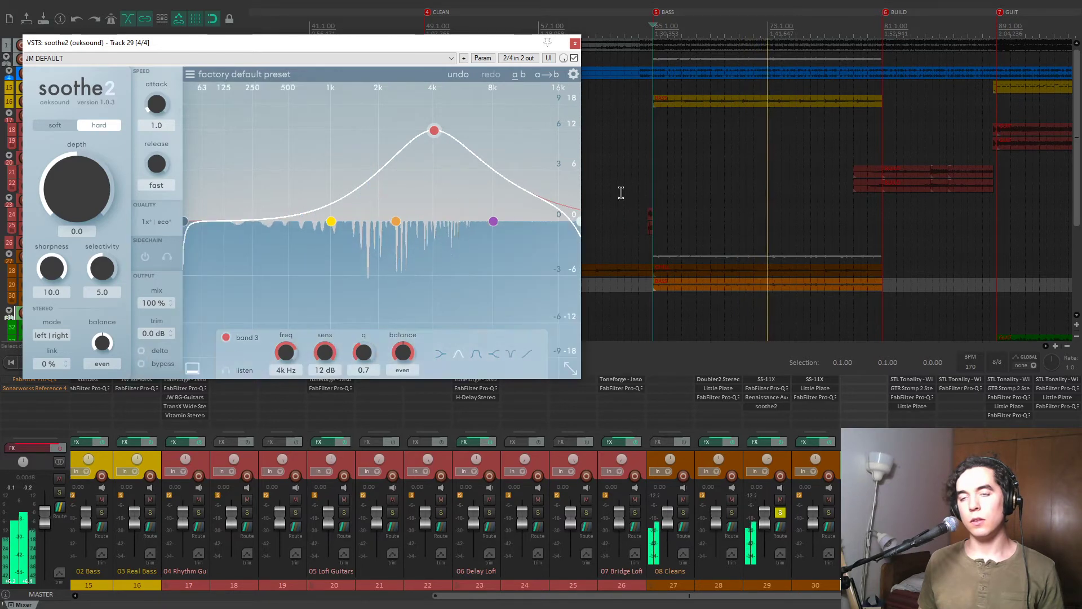
left_click(574, 43)
left_click(250, 61)
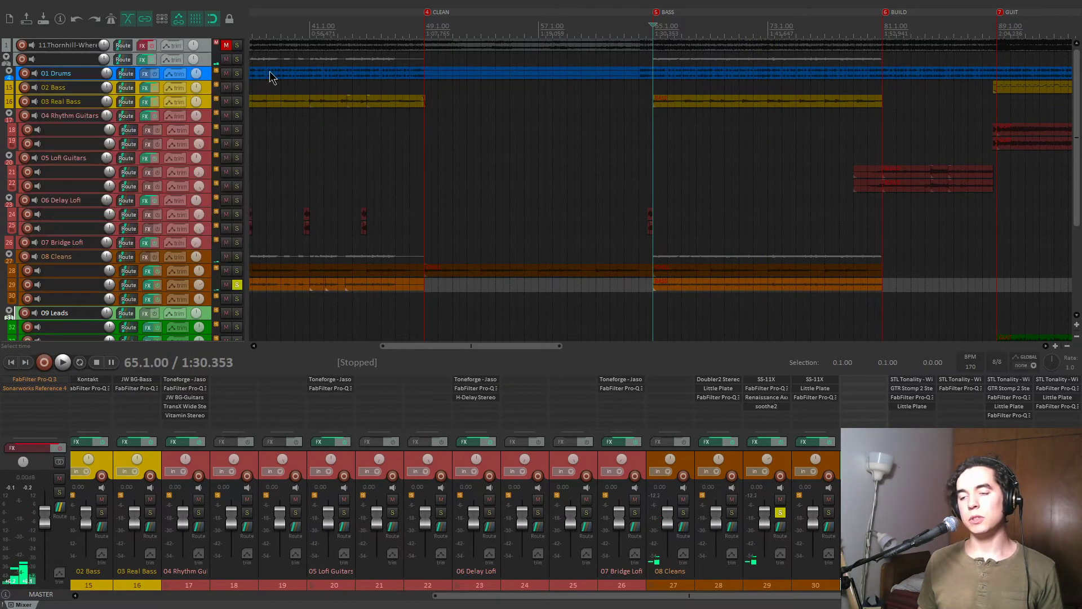
Unsolo track 29, move the edit cursor to the CRY marker at 151.1.00, and play the full mix.
scroll(720, 323, "down", 5)
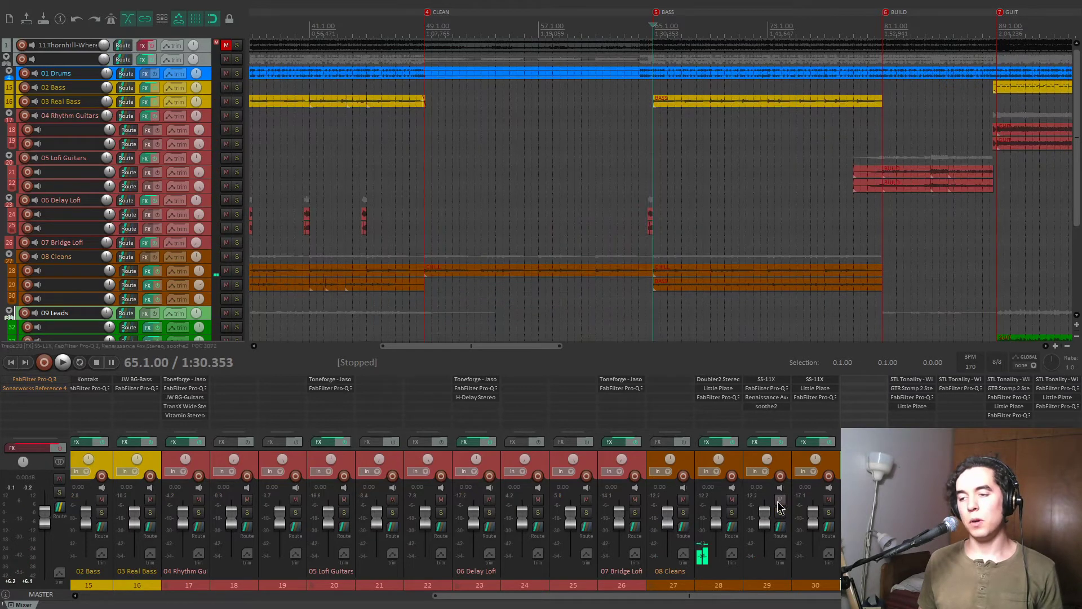
left_click(740, 325)
left_click(798, 324)
scroll(789, 323, "up", 5)
scroll(749, 321, "down", 4)
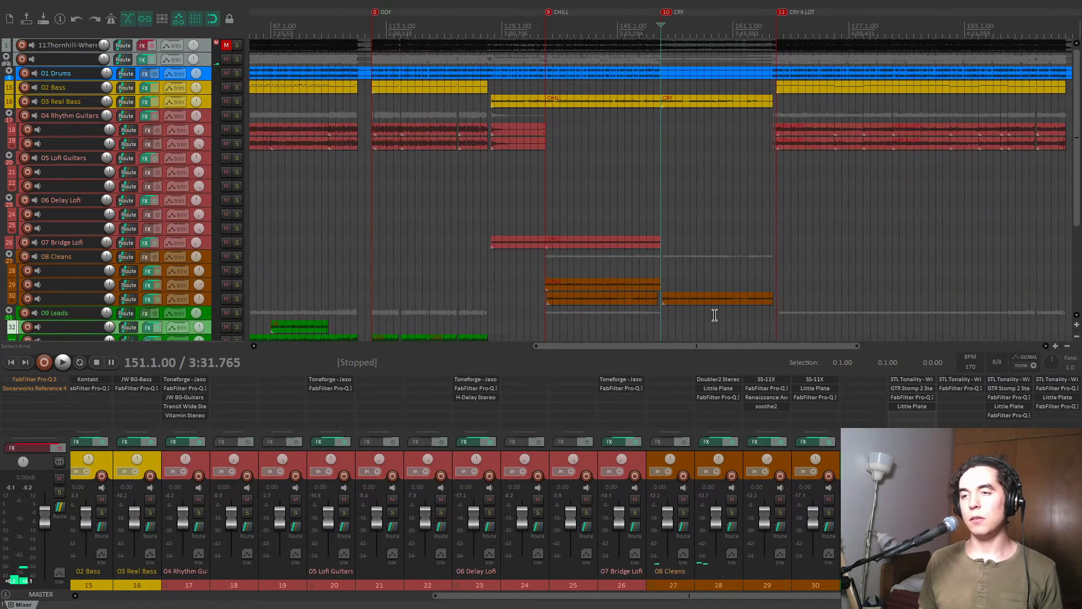
key("space")
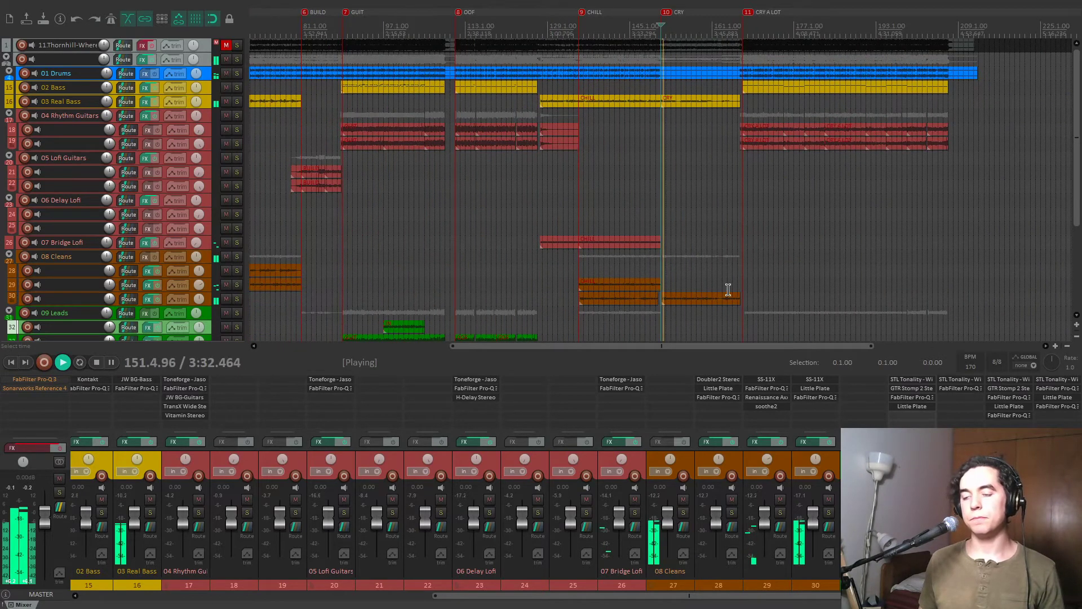
Inspect the SS-11X amp and the Little Plate reverb mix on track 30 during playback.
left_click(829, 380)
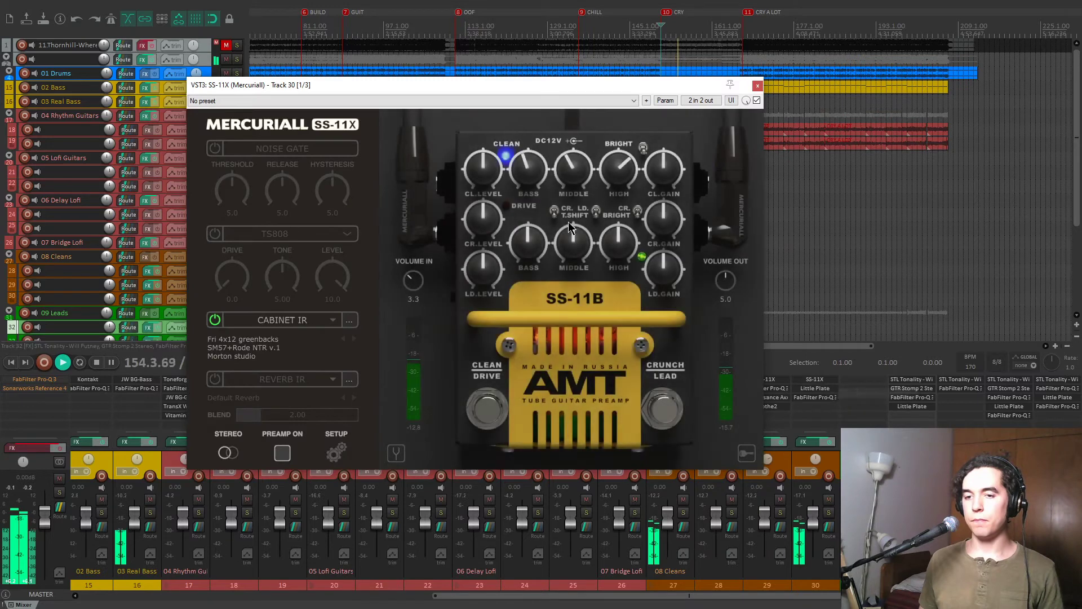
left_click_drag(548, 91, 681, 104)
left_click(829, 389)
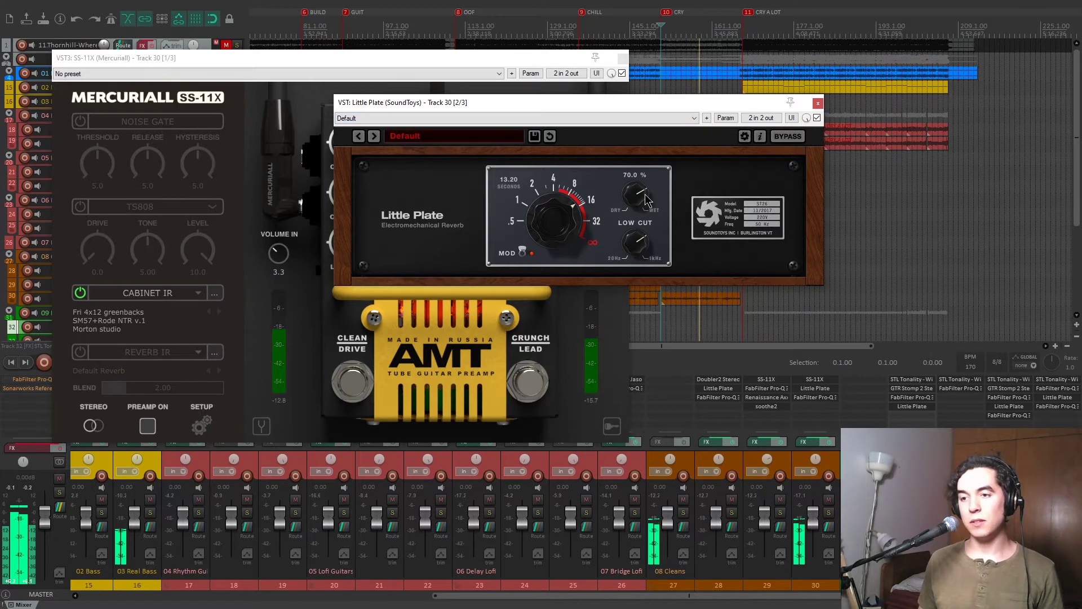
Open track 30's FabFilter Pro-Q 3 and examine its EQ curve and 589.60 Hz band during playback.
left_click(801, 396)
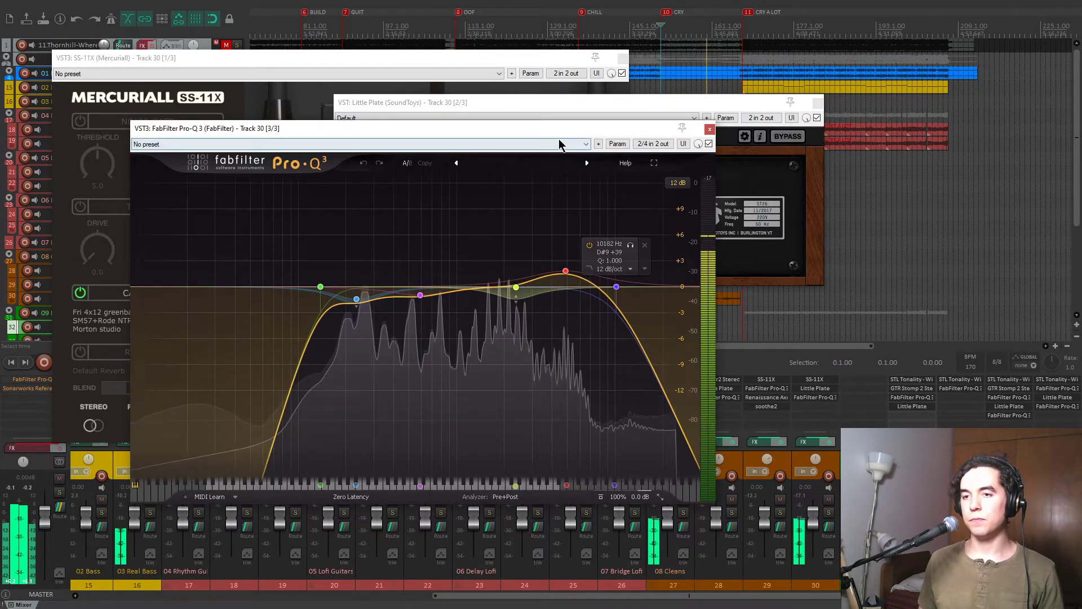
left_click_drag(560, 141, 670, 162)
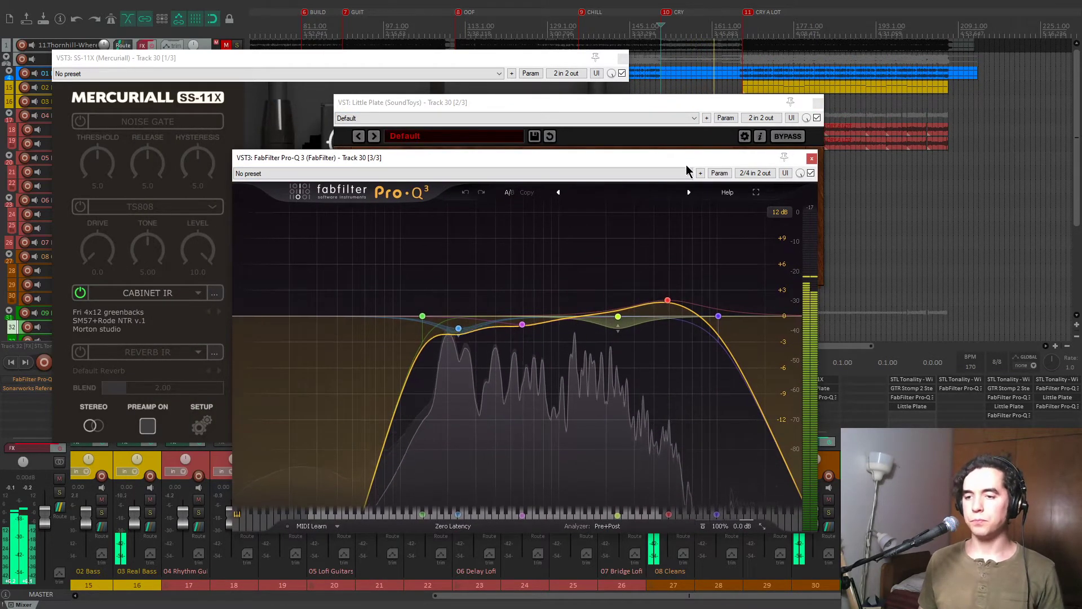
mouse_move(524, 326)
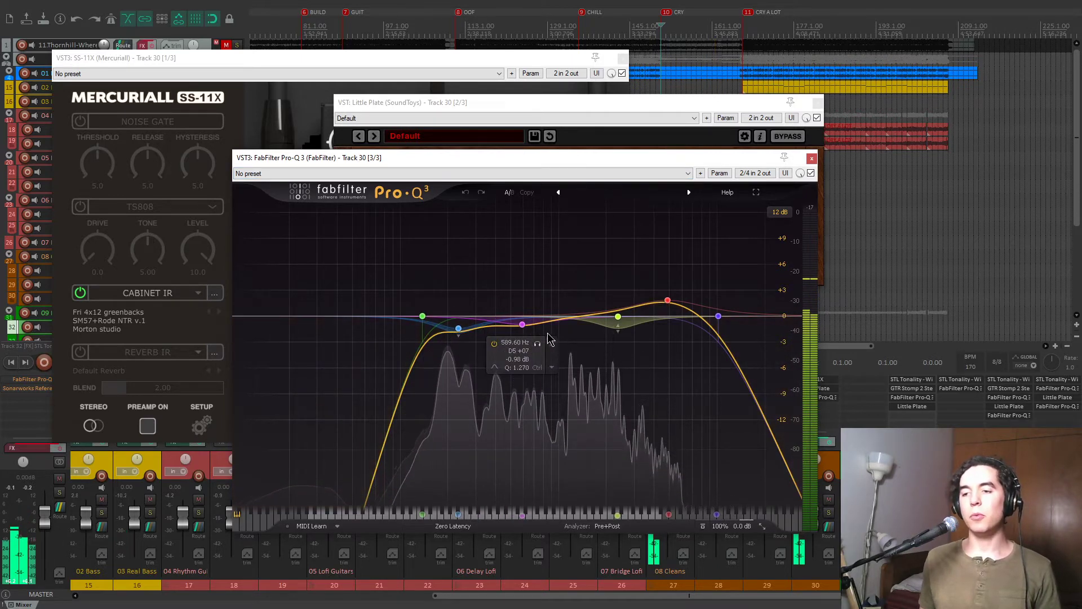
Examine the remaining EQ bands of track 30's FabFilter Pro-Q 3 during playback and close the track's plugin windows.
left_click(471, 329)
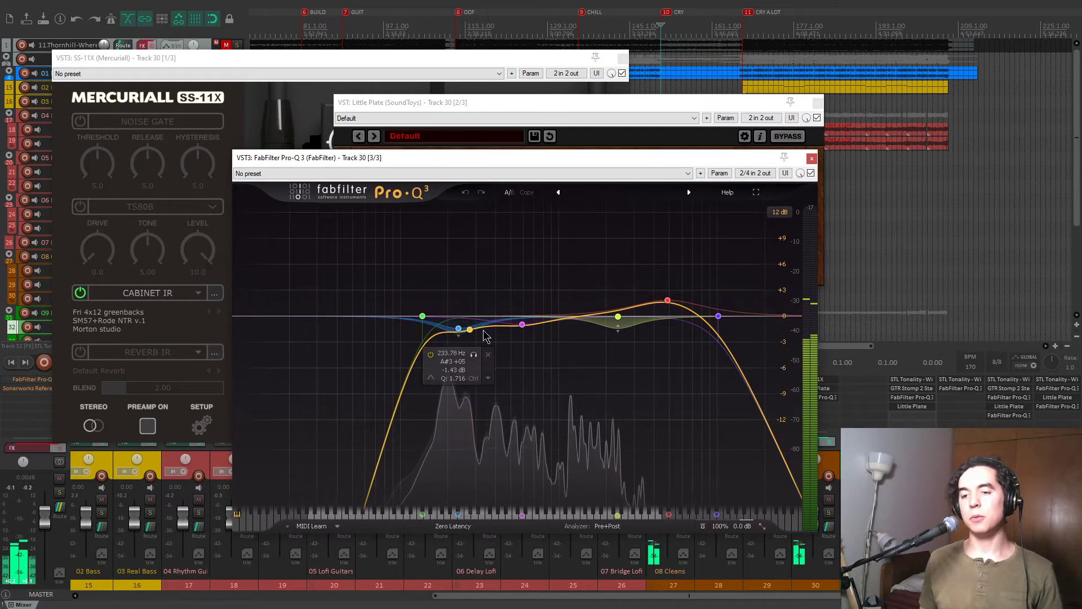
mouse_move(668, 307)
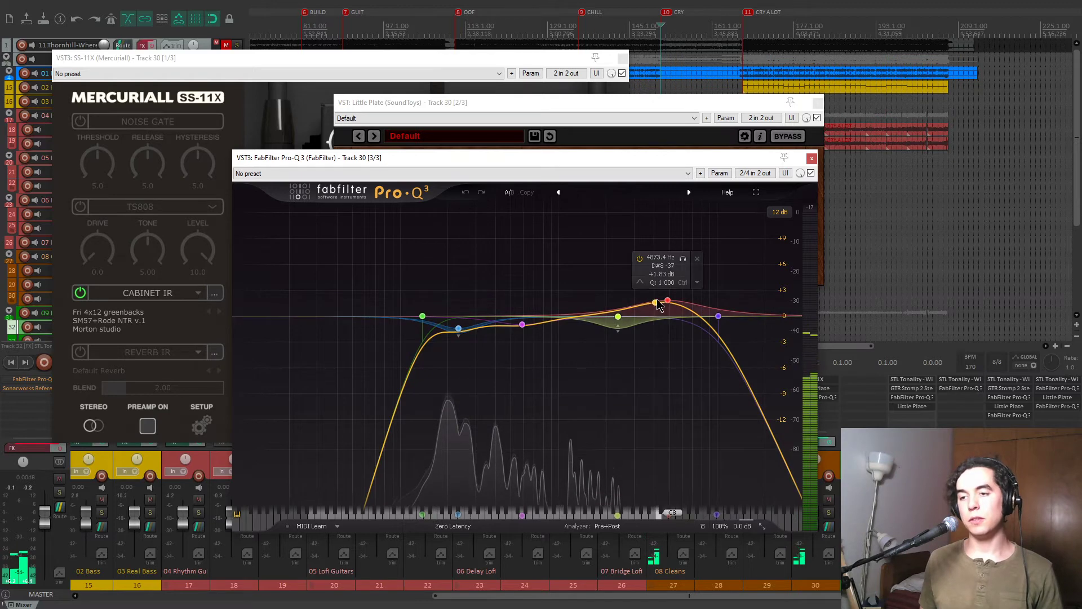
mouse_move(552, 320)
mouse_move(616, 331)
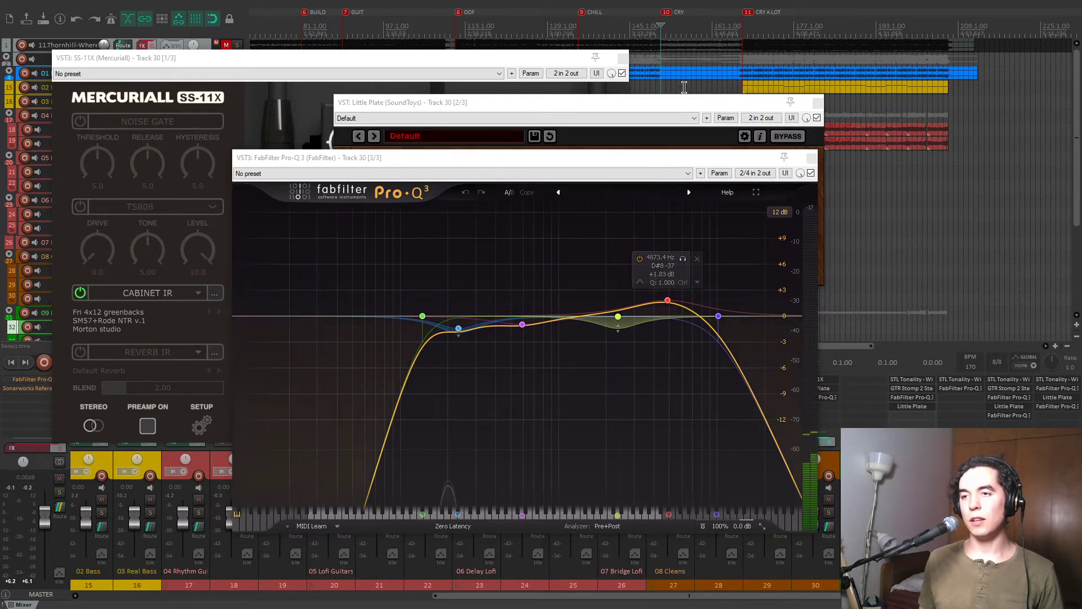
key("space")
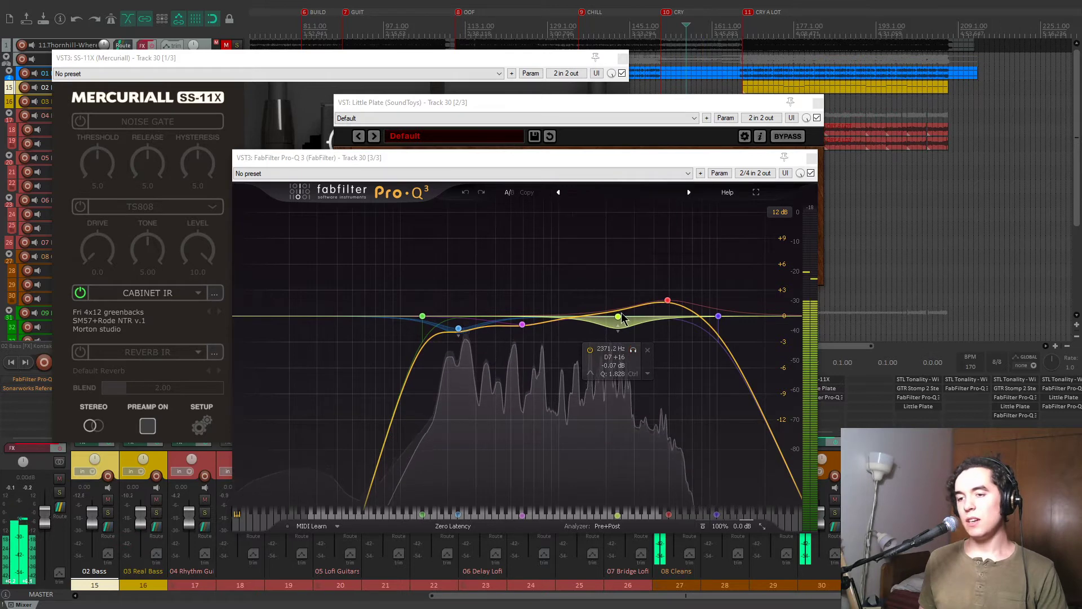
left_click(619, 331)
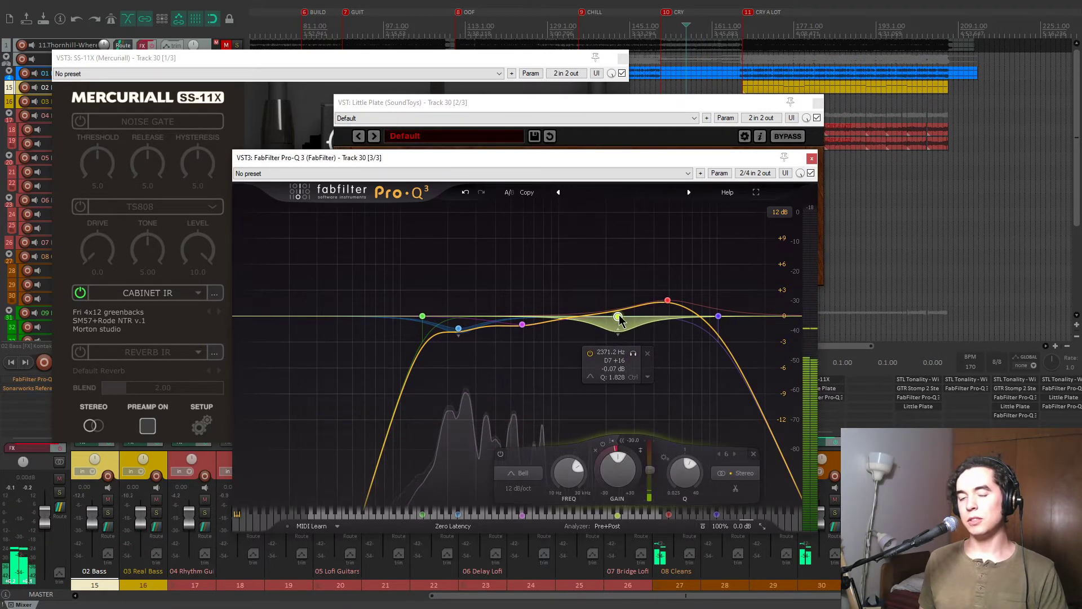
left_click(812, 158)
left_click(622, 57)
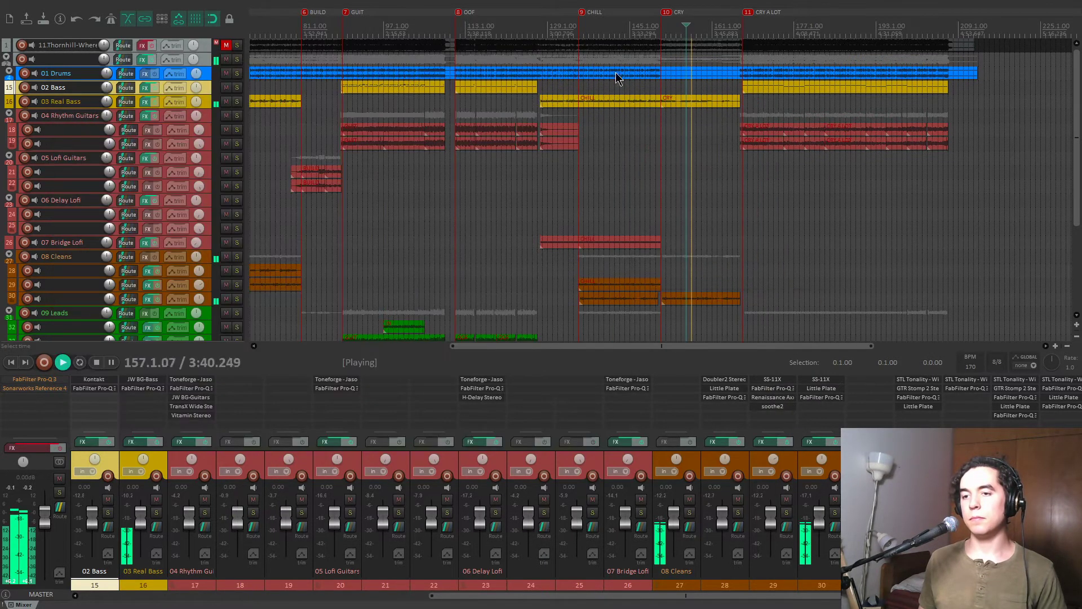
Locate the 09 Leads tracks, move the edit cursor to the song start at 1.1.00, and play the mix.
scroll(83, 236, "down", 6)
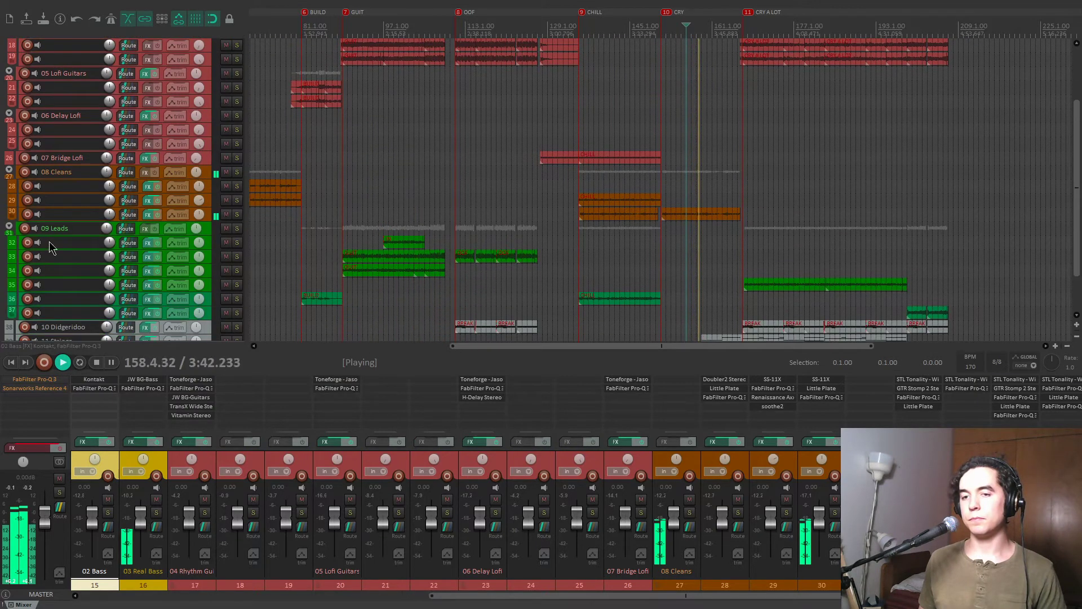
scroll(84, 239, "down", 1)
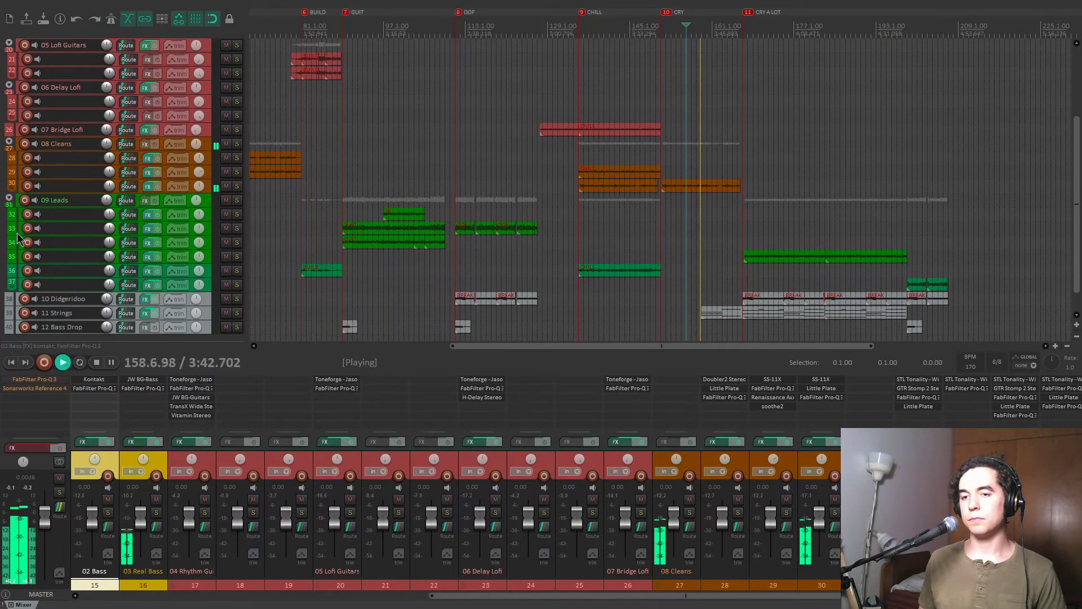
left_click(378, 196)
scroll(518, 217, "up", 5)
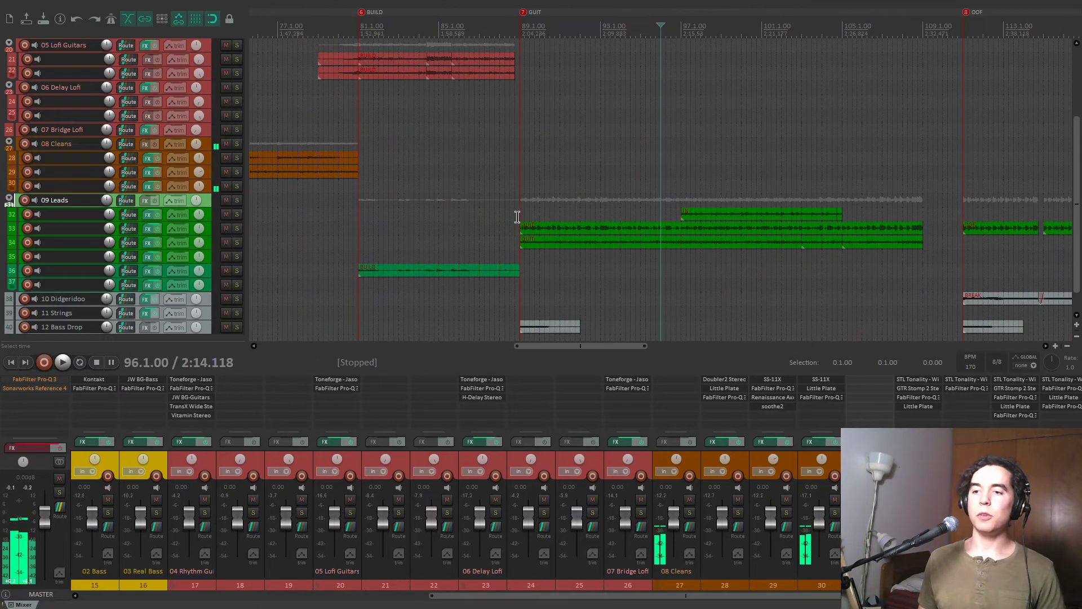
left_click(680, 186)
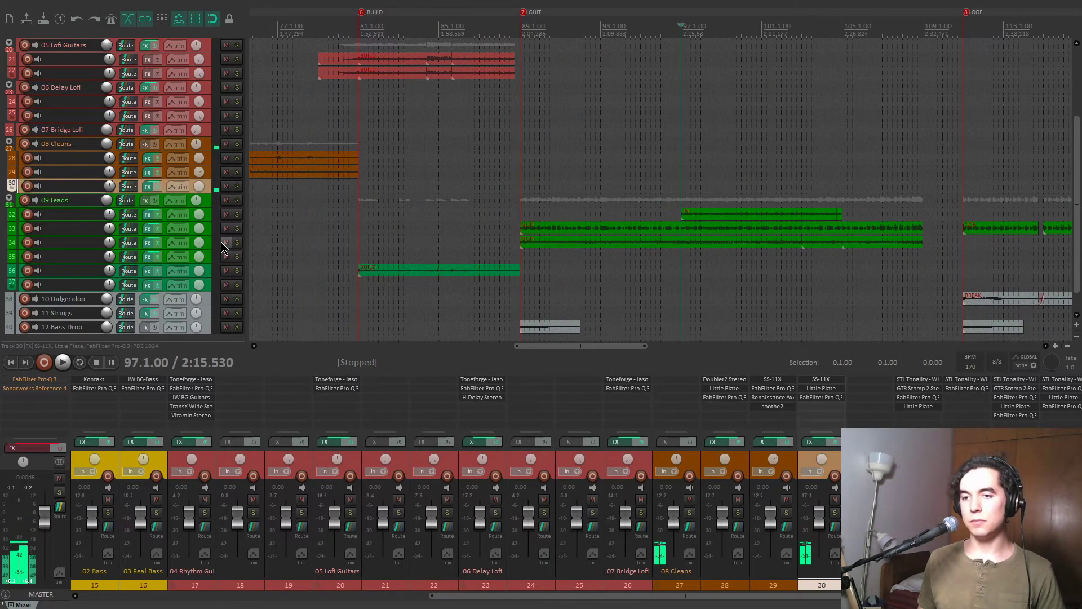
scroll(481, 218, "down", 6)
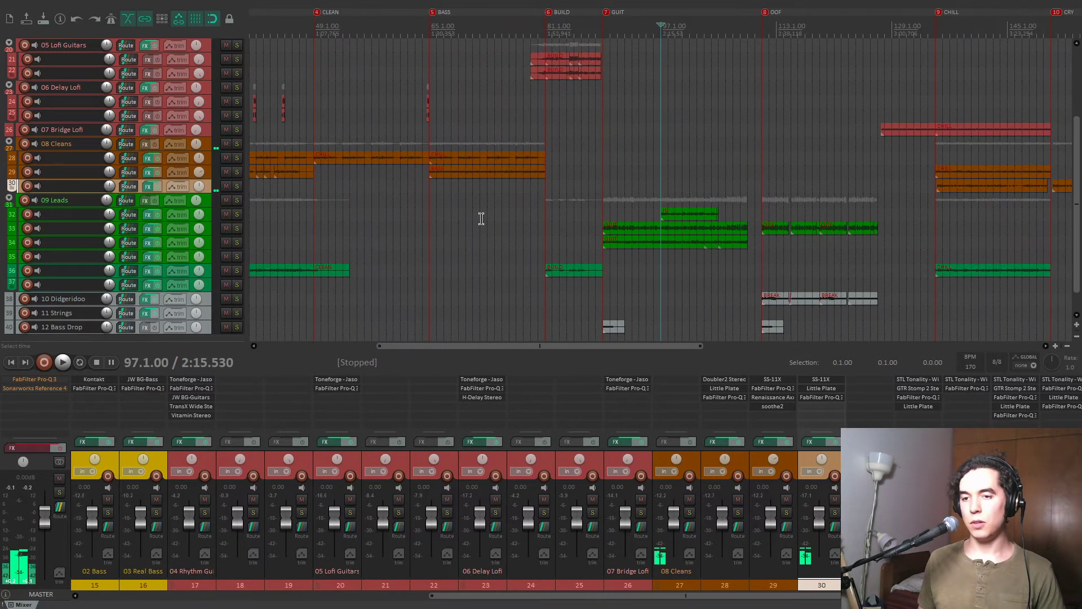
left_click(252, 236)
scroll(403, 249, "up", 6)
key("space")
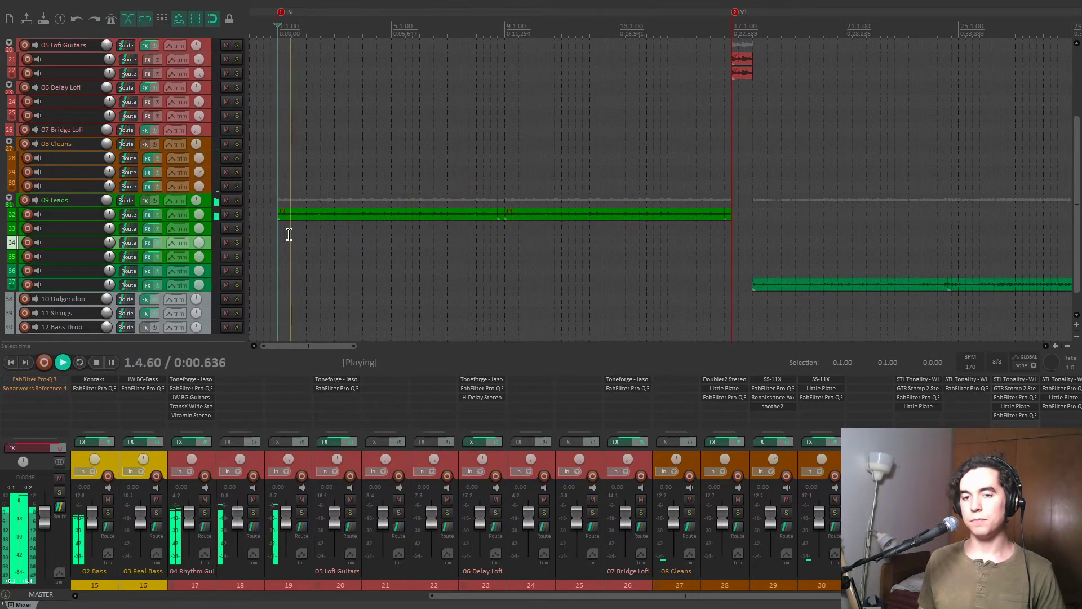
Solo track 32 and bypass its GTR Stomp 2 Stereo, FabFilter Pro-Q 3 and Little Plate effects.
left_click(236, 214)
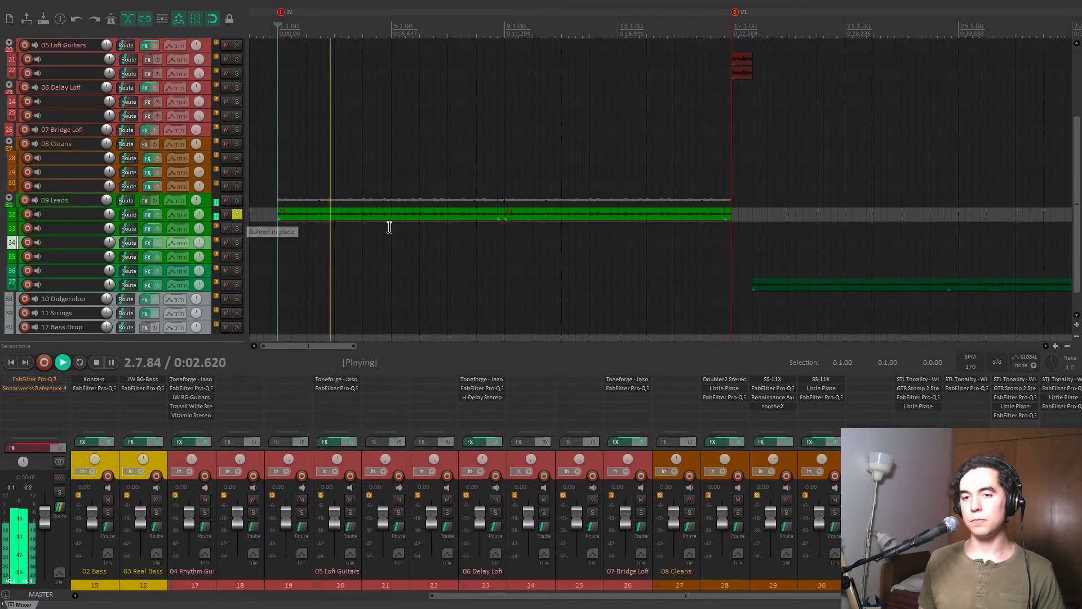
left_click(929, 398, "shift")
left_click(927, 406, "shift")
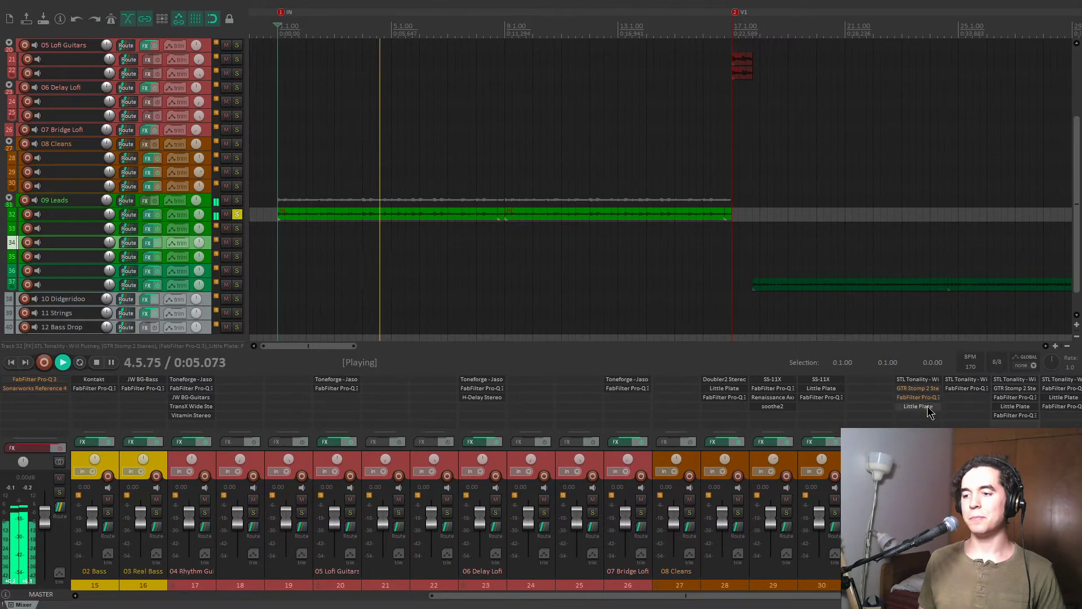
Open track 32's STL Tonality amp plugin and examine its Amp 1 settings and the external cabinet IR.
left_click(916, 380)
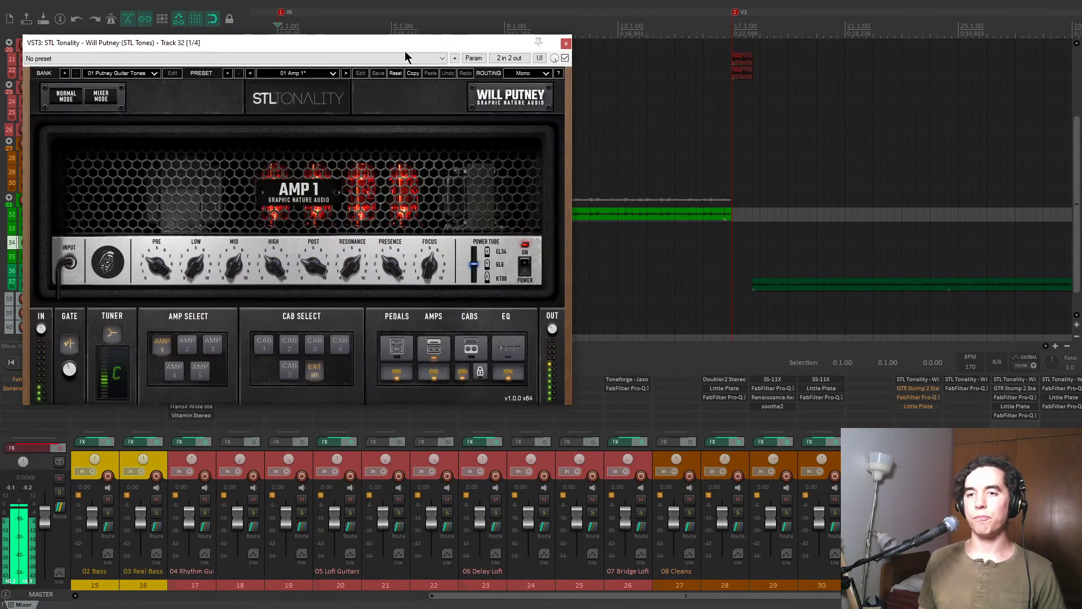
left_click_drag(411, 40, 610, 103)
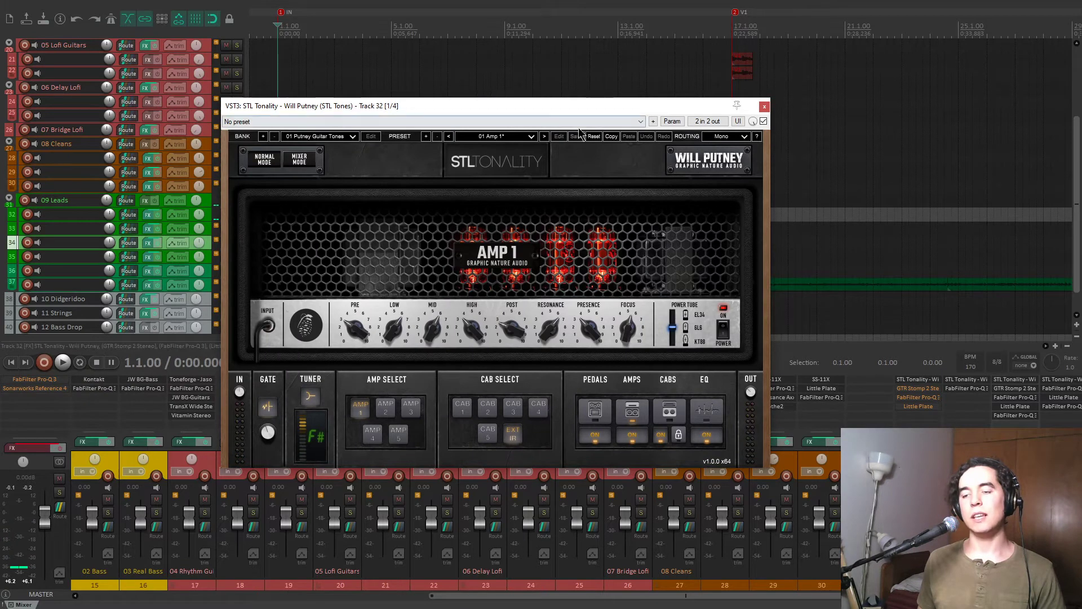
left_click_drag(536, 104, 607, 87)
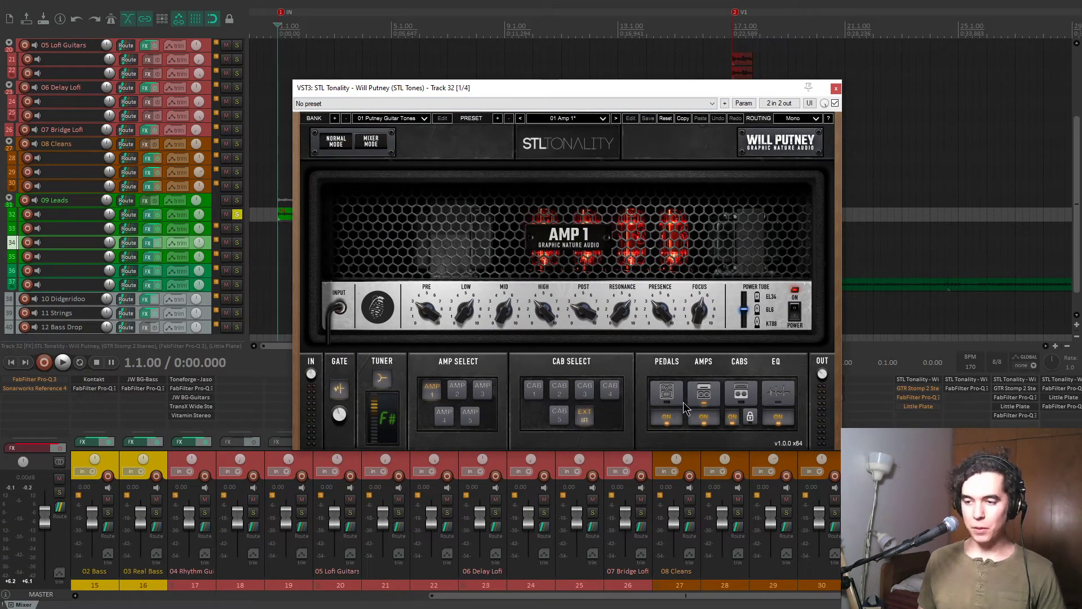
left_click(735, 394)
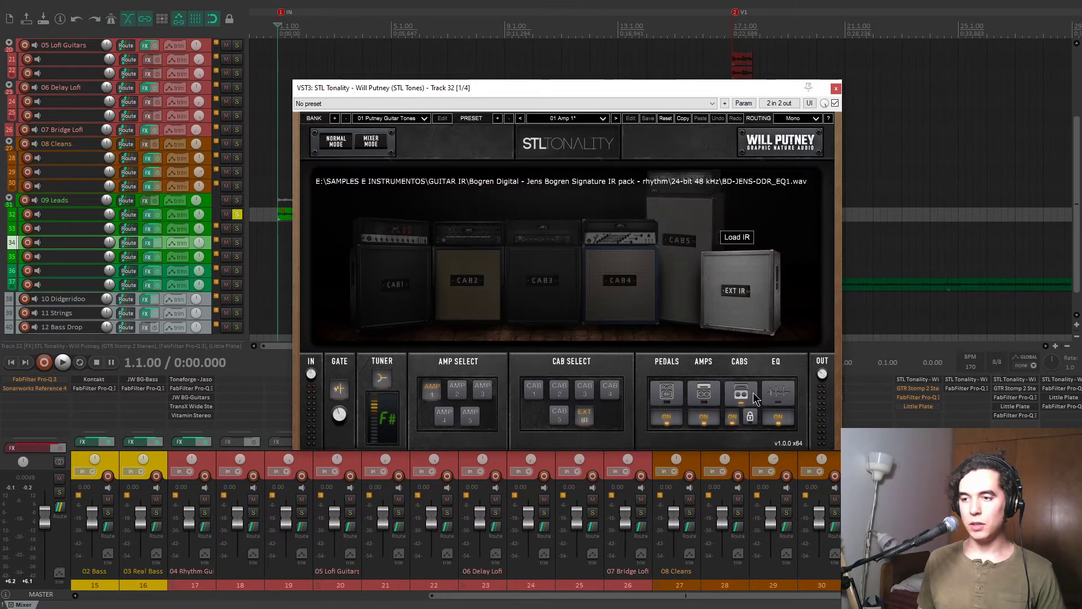
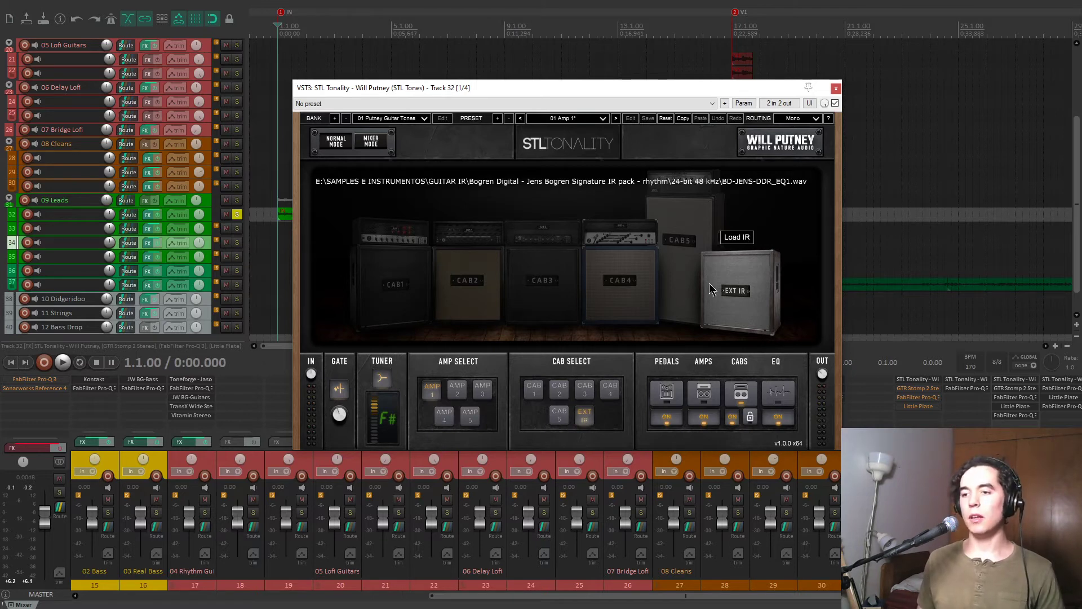
left_click_drag(688, 89, 695, 85)
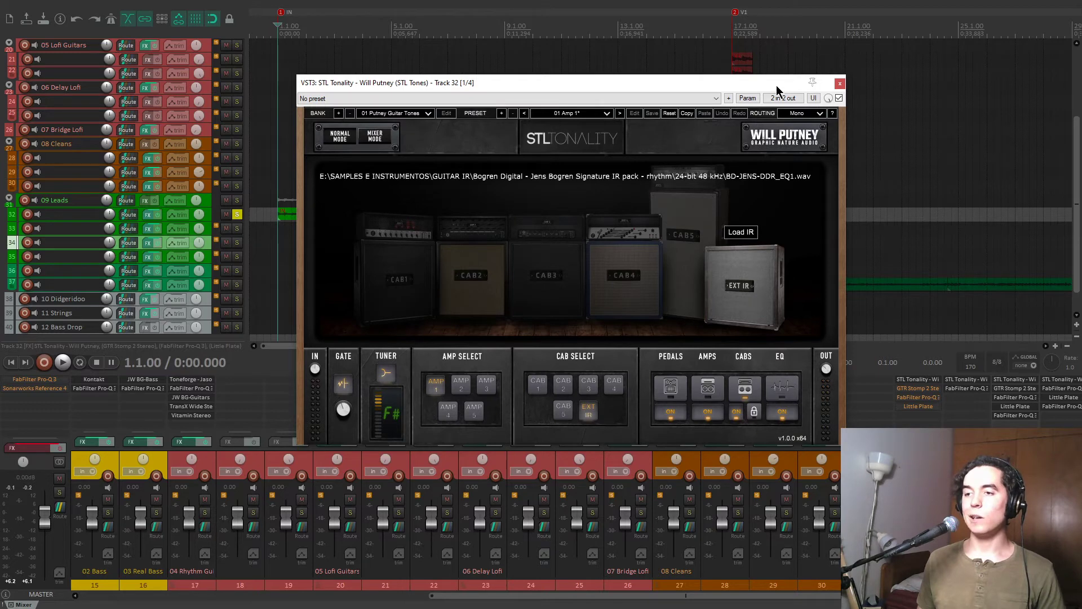
Compare CAB 4 and CAB 3 with the external IR during playback, return to EXT IR, and close STL Tonality.
key("space")
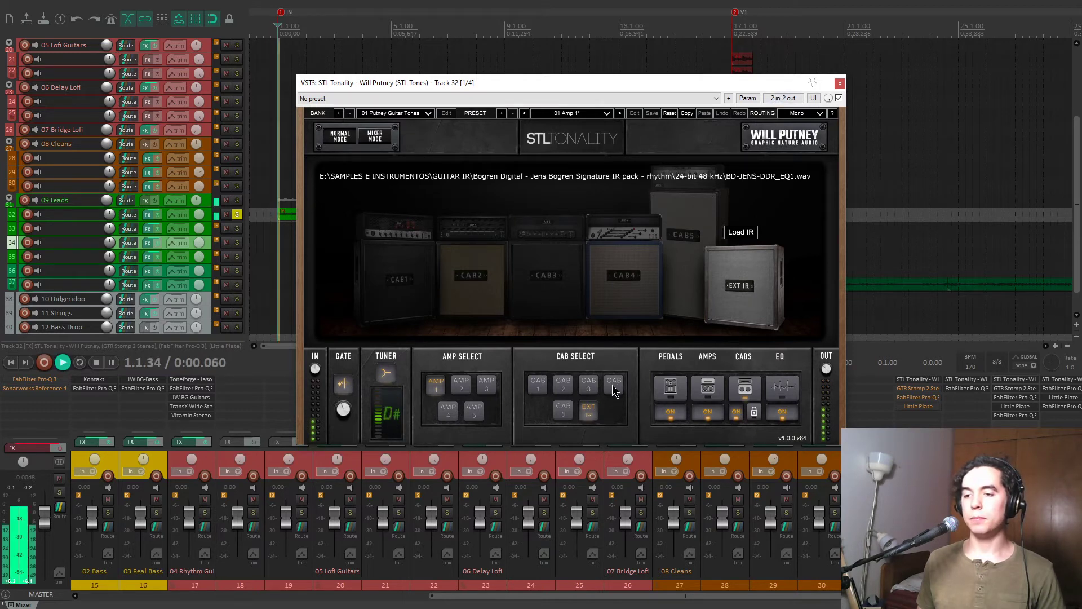
left_click(614, 386)
left_click(589, 412)
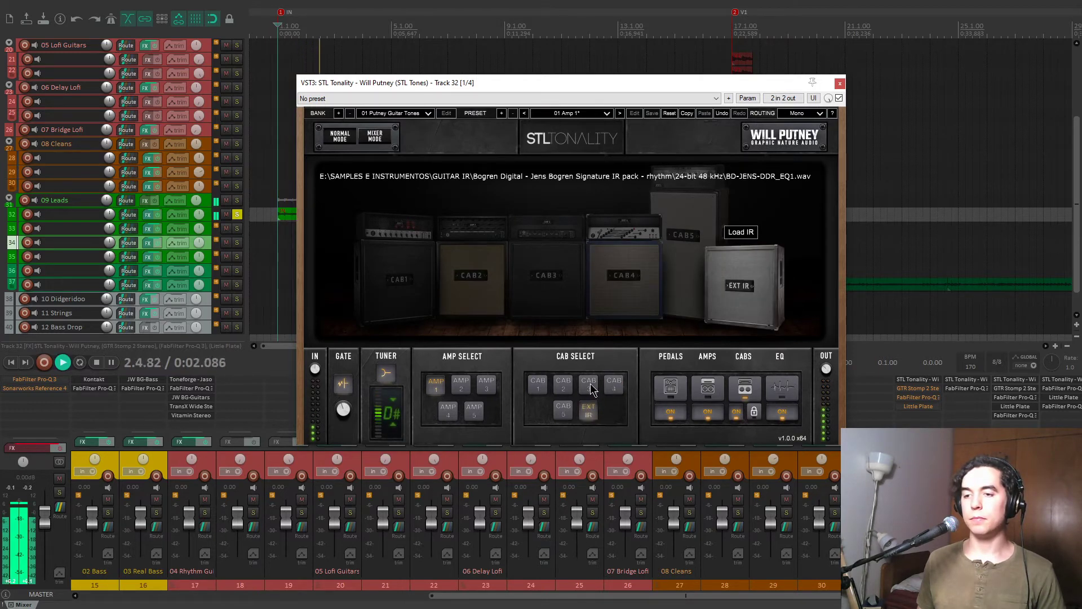
left_click(589, 383)
left_click(591, 411)
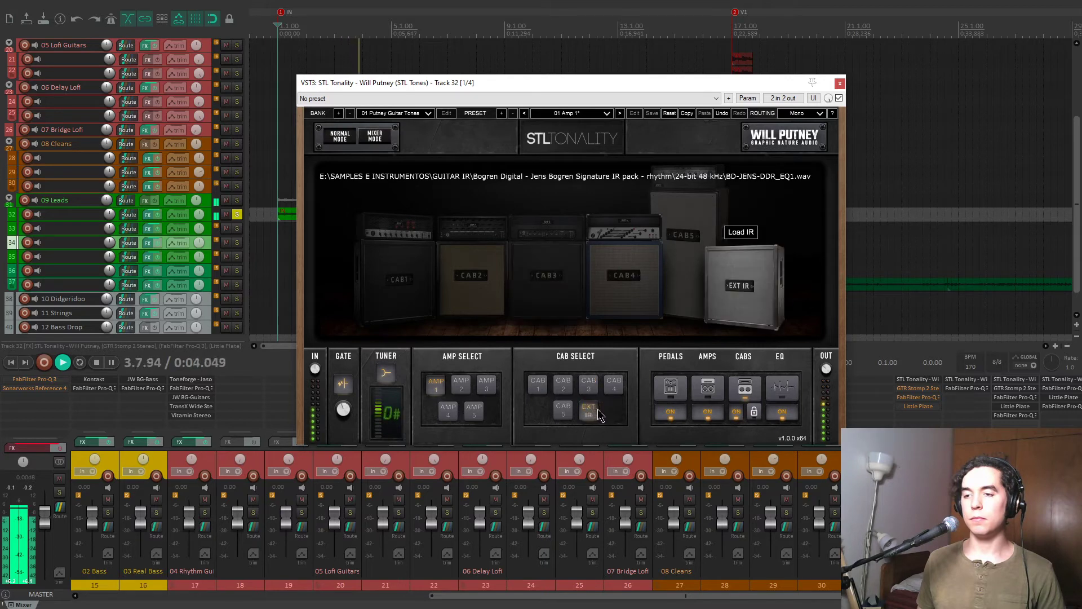
key("space")
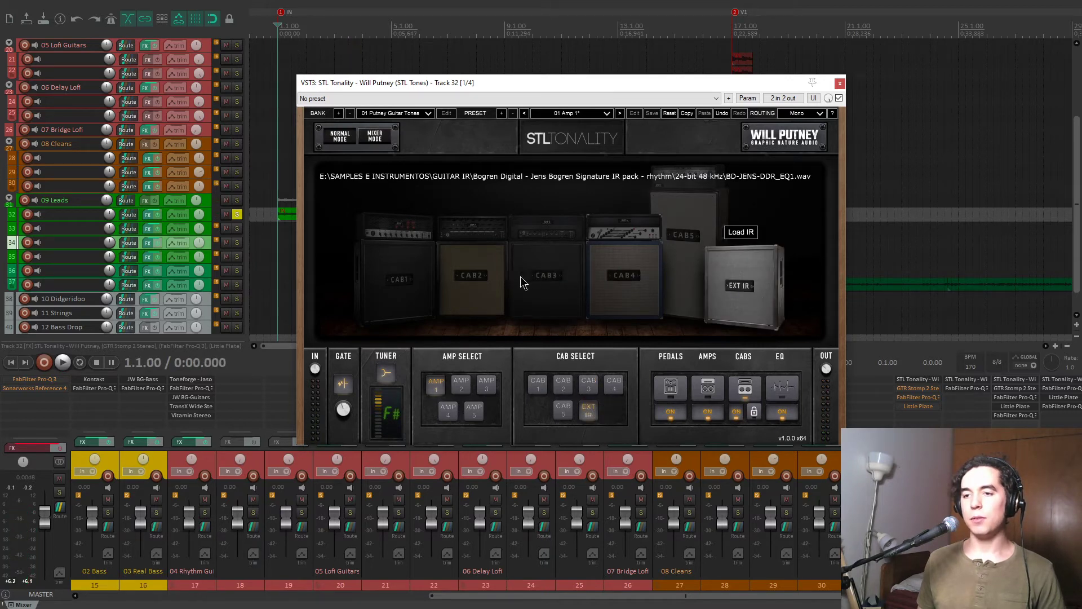
left_click(839, 84)
Re-enable GTR Stomp 2 Stereo on track 32, audition its chorus pedal from the song start, and close its window.
left_click(919, 390)
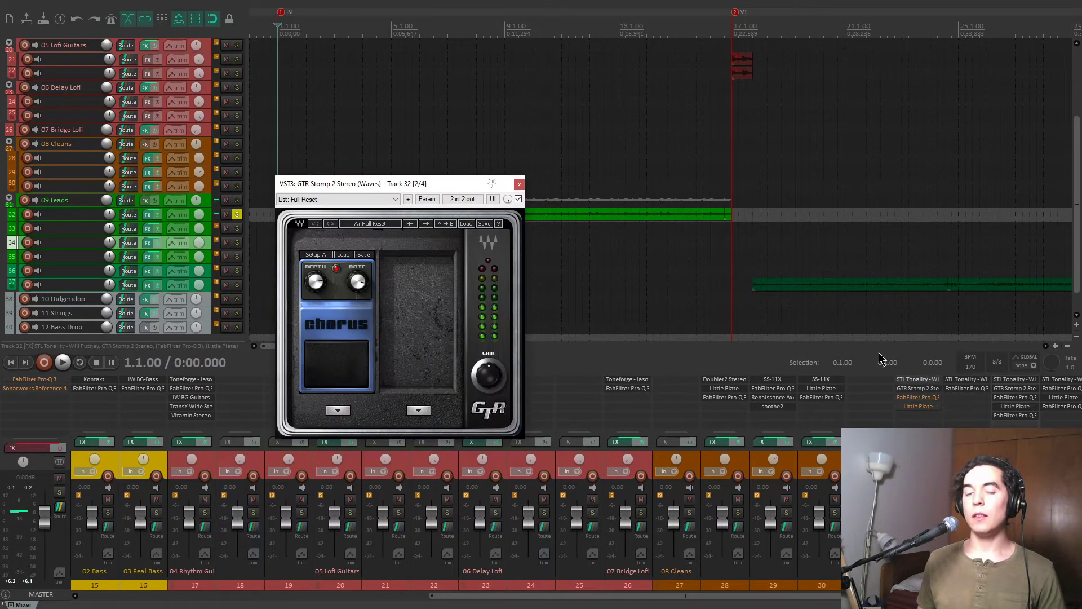
left_click_drag(465, 182, 542, 117)
key("space")
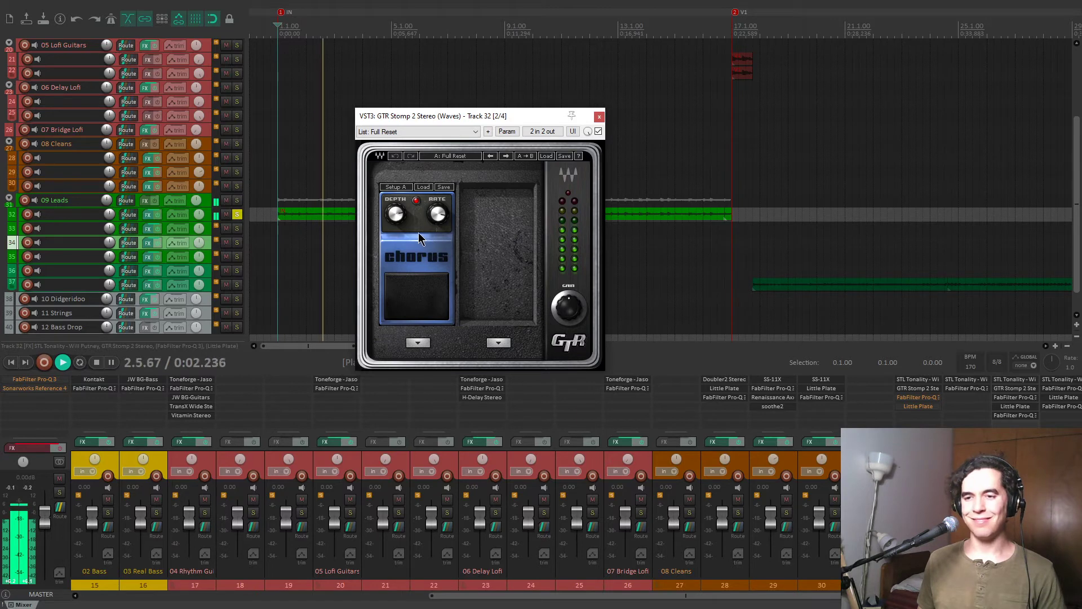
key("space")
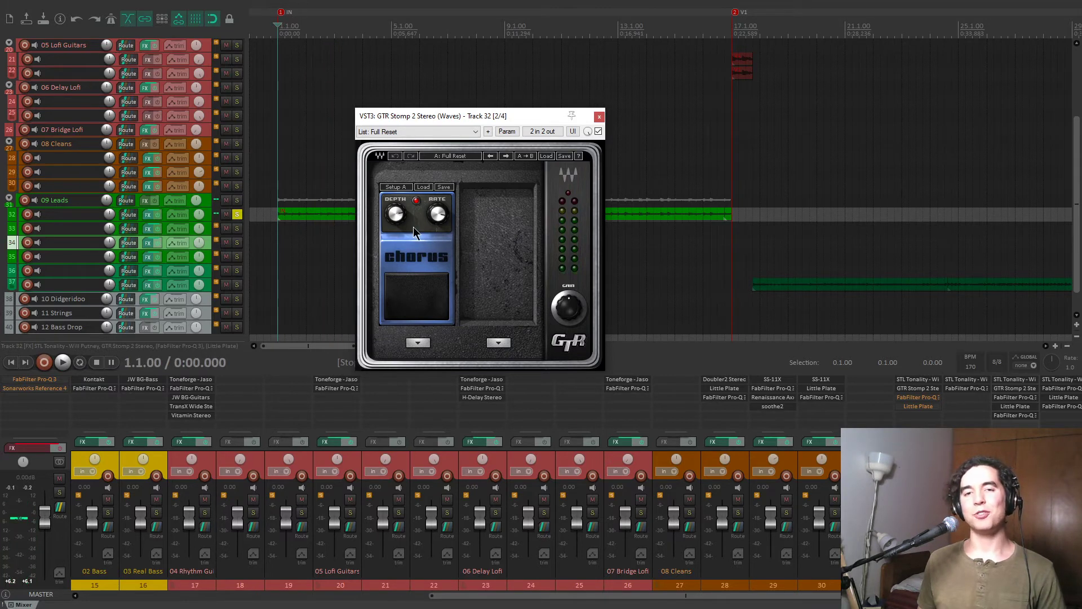
left_click_drag(483, 114, 489, 103)
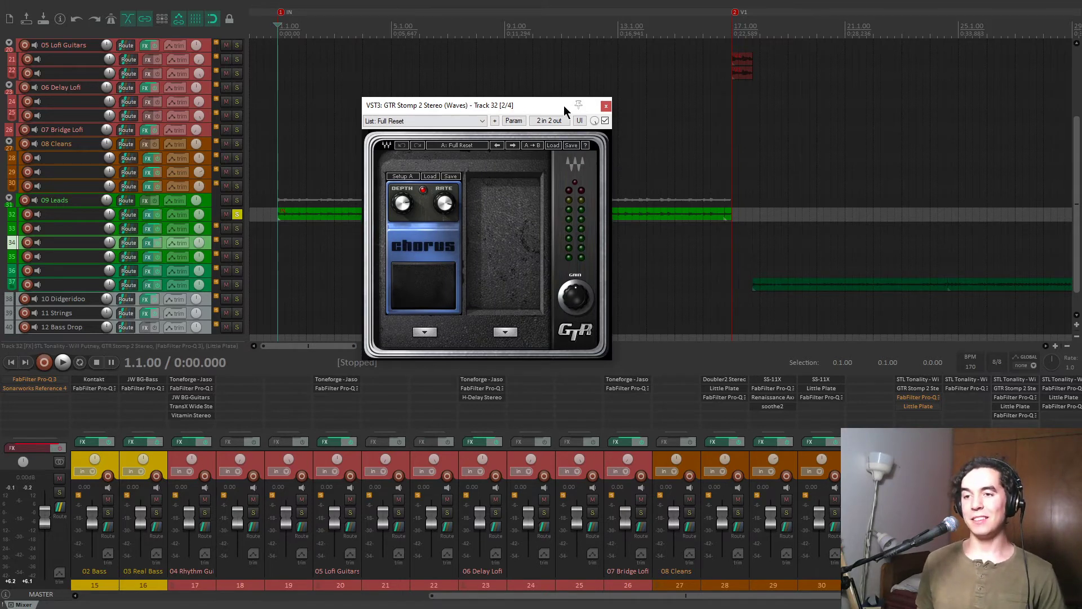
left_click(604, 106)
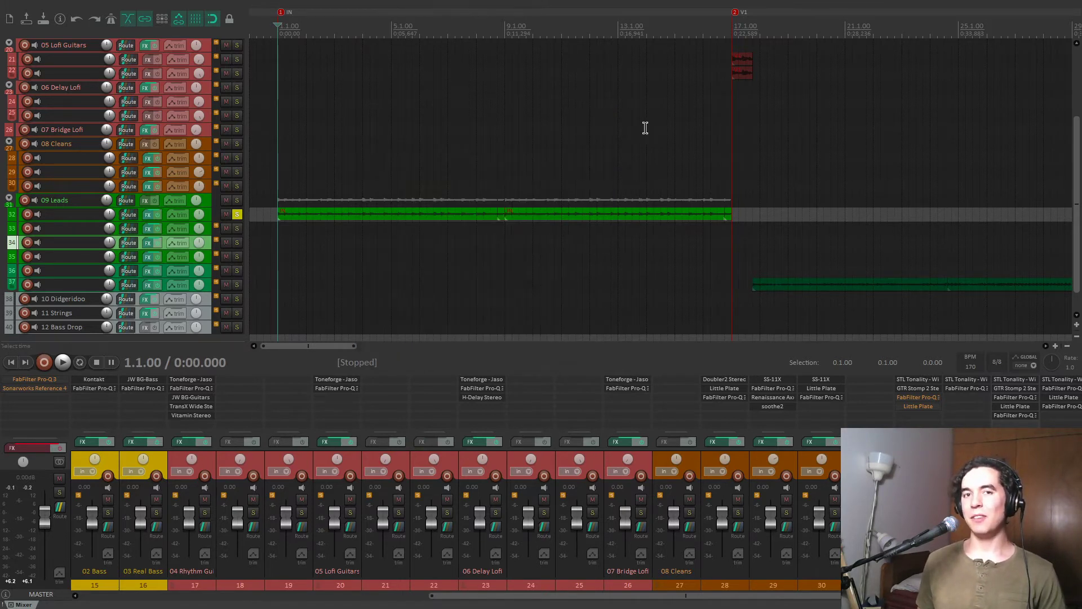
Re-enable and open track 32's FabFilter Pro-Q 3 and audition its 250.00 Hz low-cut band.
left_click(918, 397)
left_click_drag(428, 52, 527, 60)
mouse_move(395, 214)
key("space")
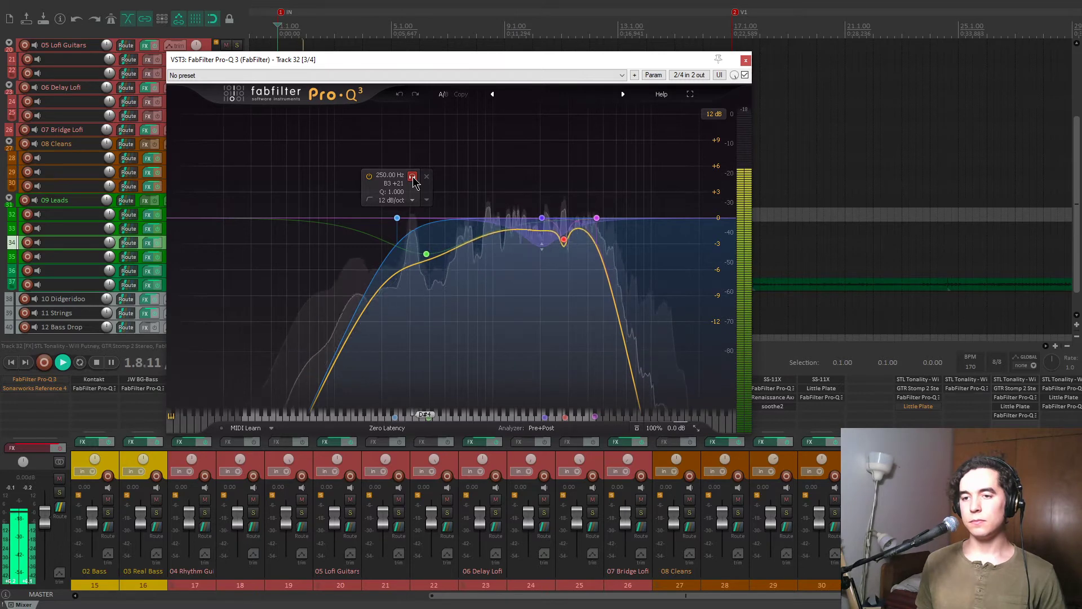
key("space")
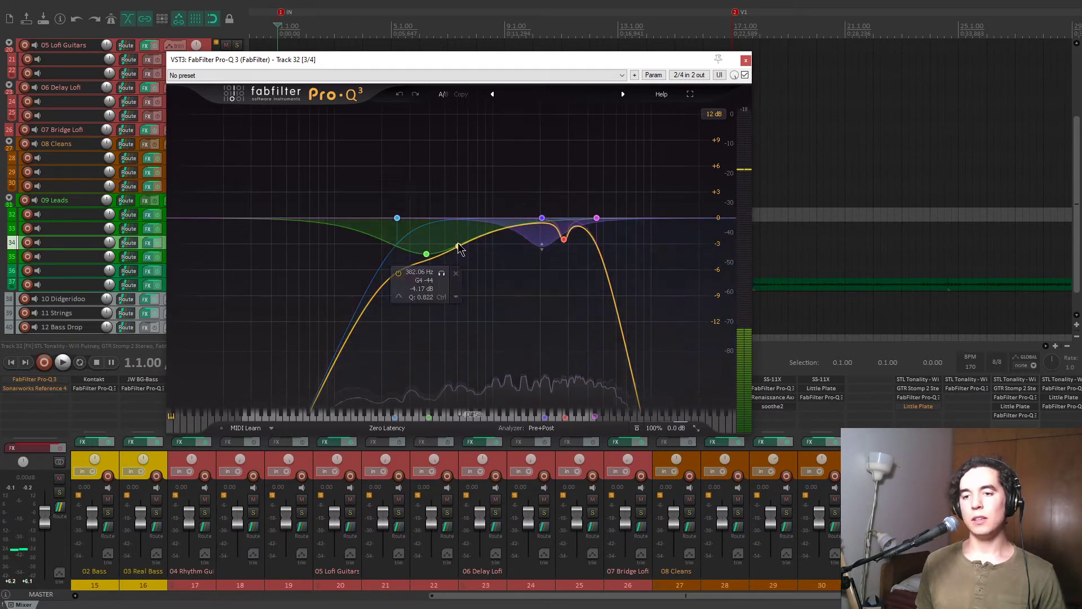
Audition the 2816.0 Hz and 2046.3 Hz bands of track 32's EQ in isolation during playback.
mouse_move(562, 241)
key("space")
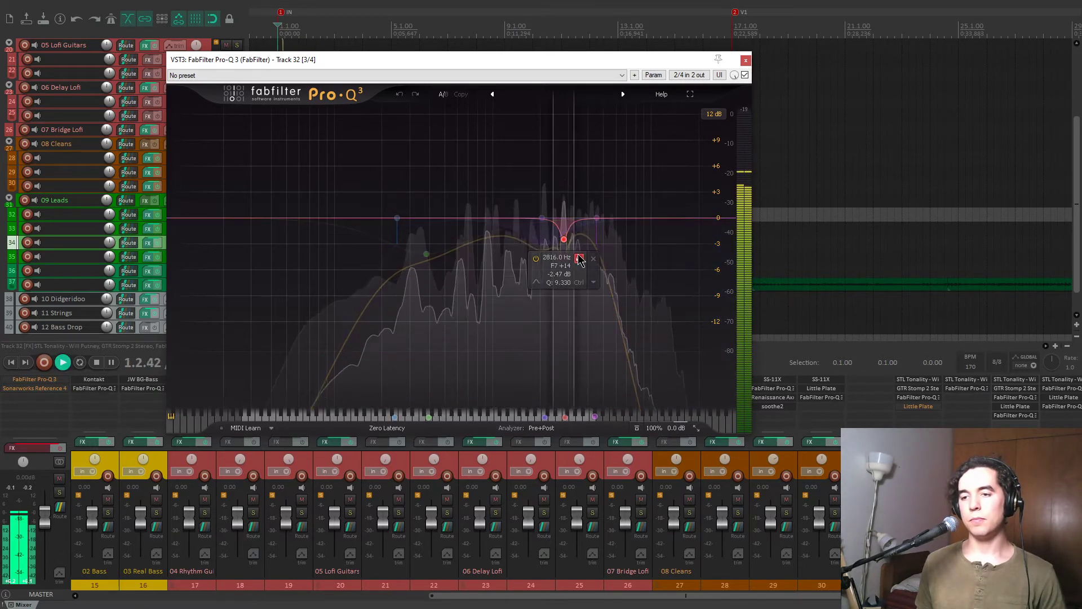
key("space")
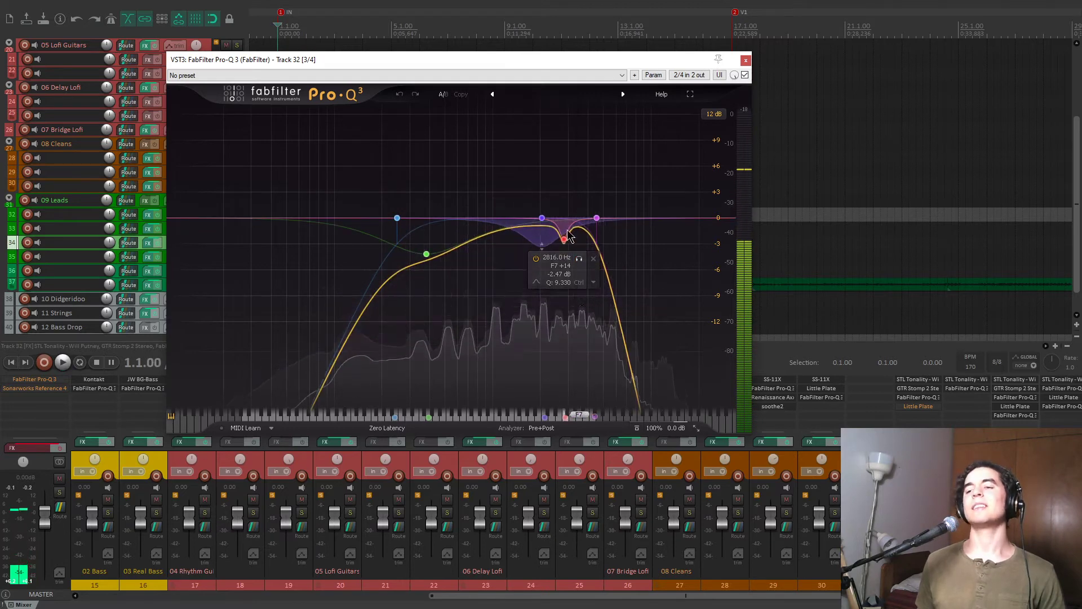
mouse_move(598, 218)
key("space")
mouse_move(542, 218)
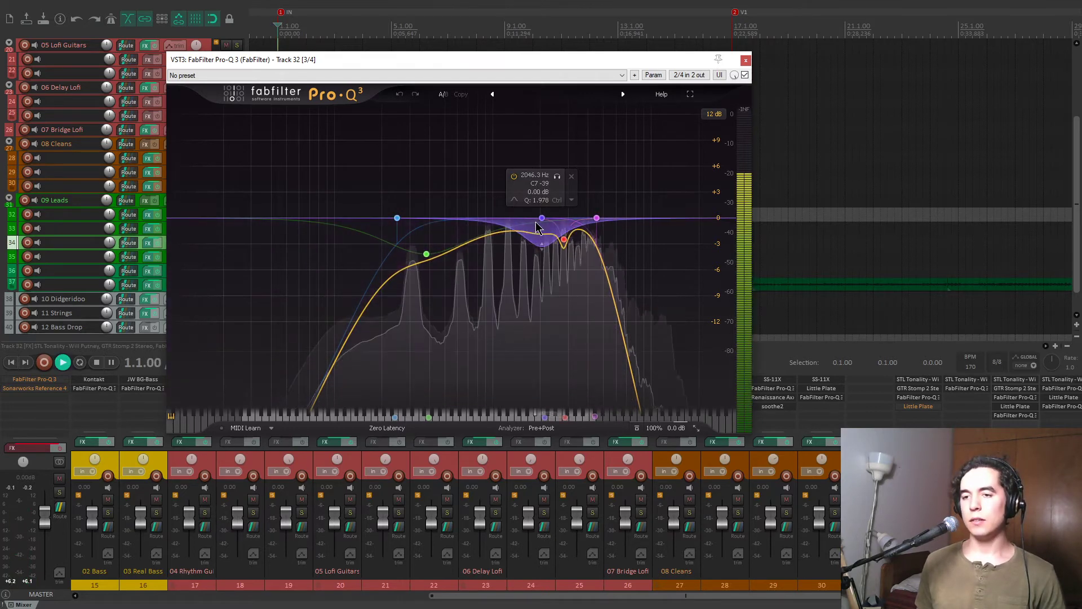
left_click(557, 175)
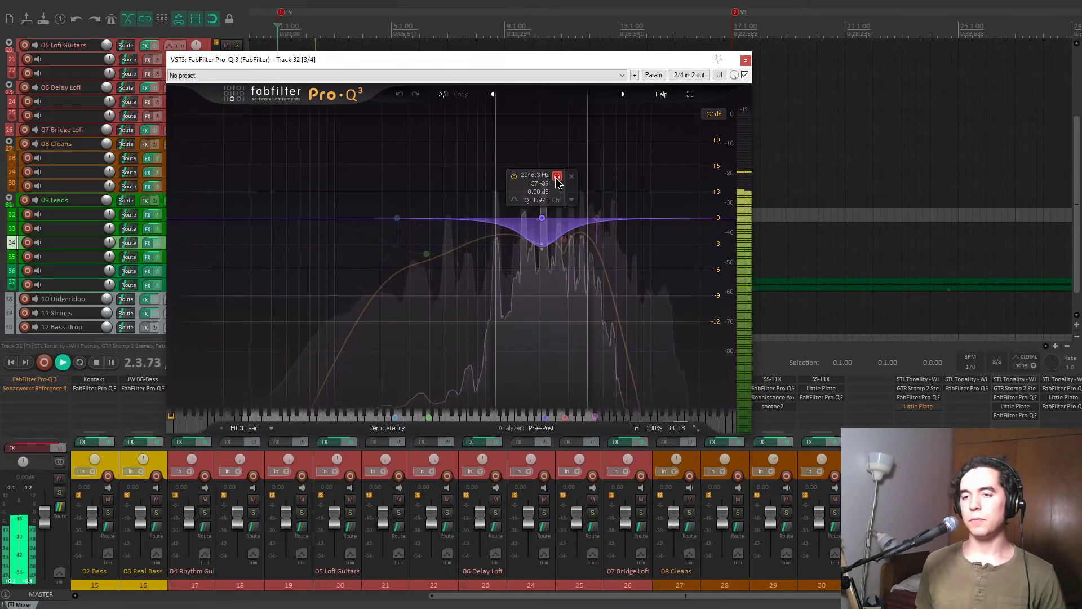
End the isolation of track 32's 2046.3 Hz EQ band, stop playback and close its Pro-Q 3 window.
left_click(556, 176)
key("space")
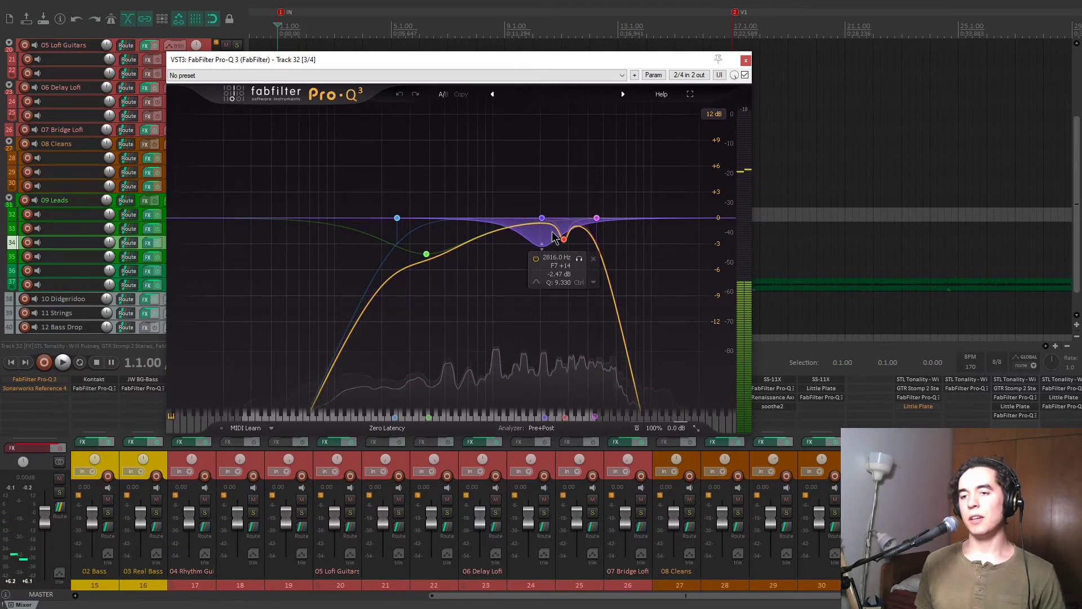
left_click(858, 268)
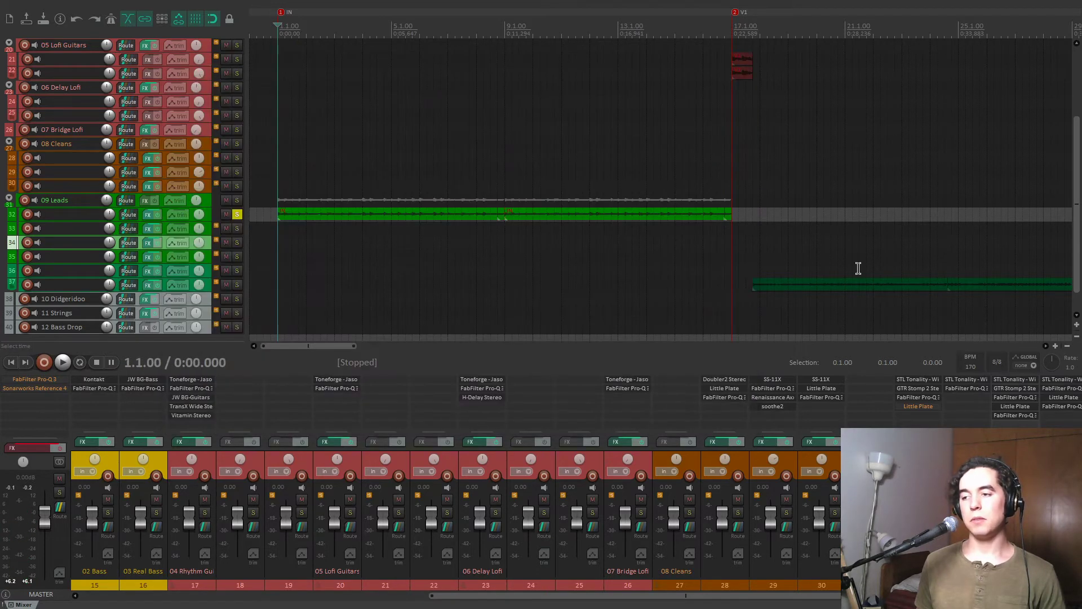
Re-enable and open Little Plate on track 32, audition its reverb from the song start, and close its window.
left_click(916, 407)
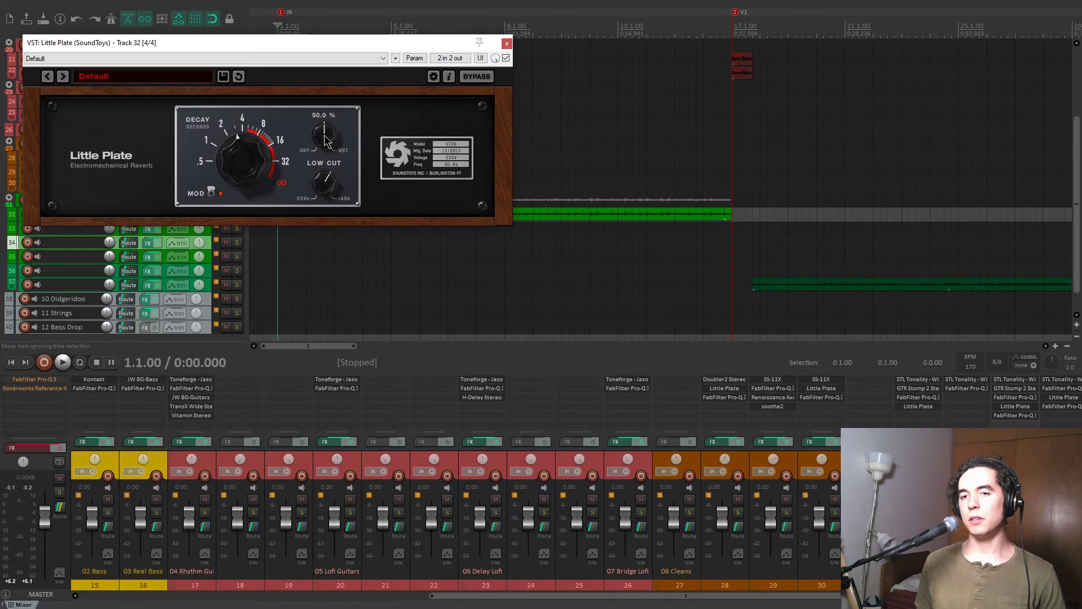
left_click_drag(387, 48, 529, 198)
key("space")
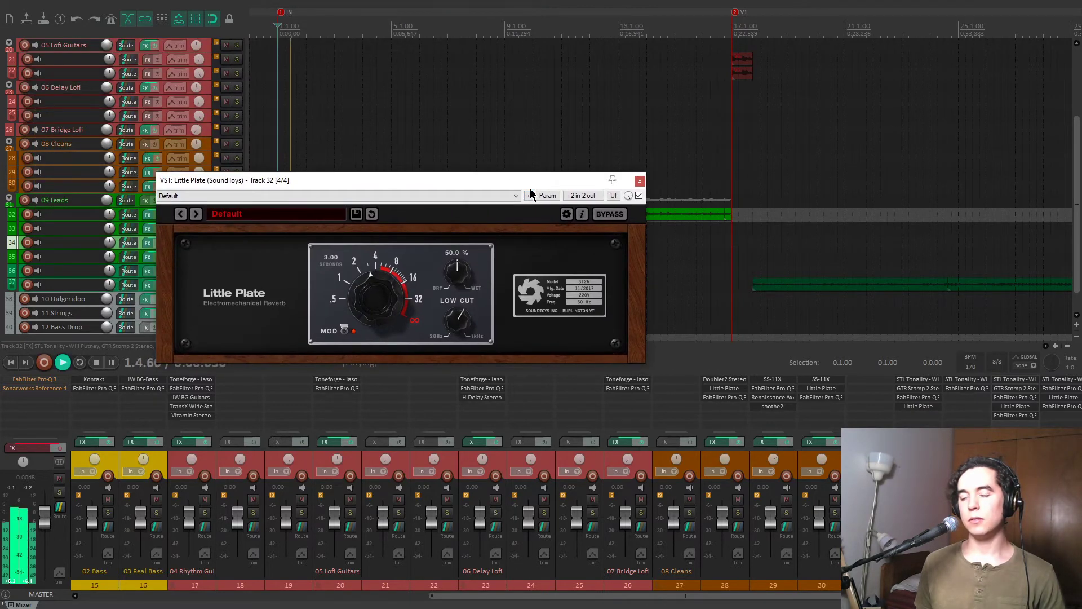
left_click(639, 180)
Unsolo track 32 and play the full mix from bar 97 in the GUIT section.
scroll(686, 227, "down", 3)
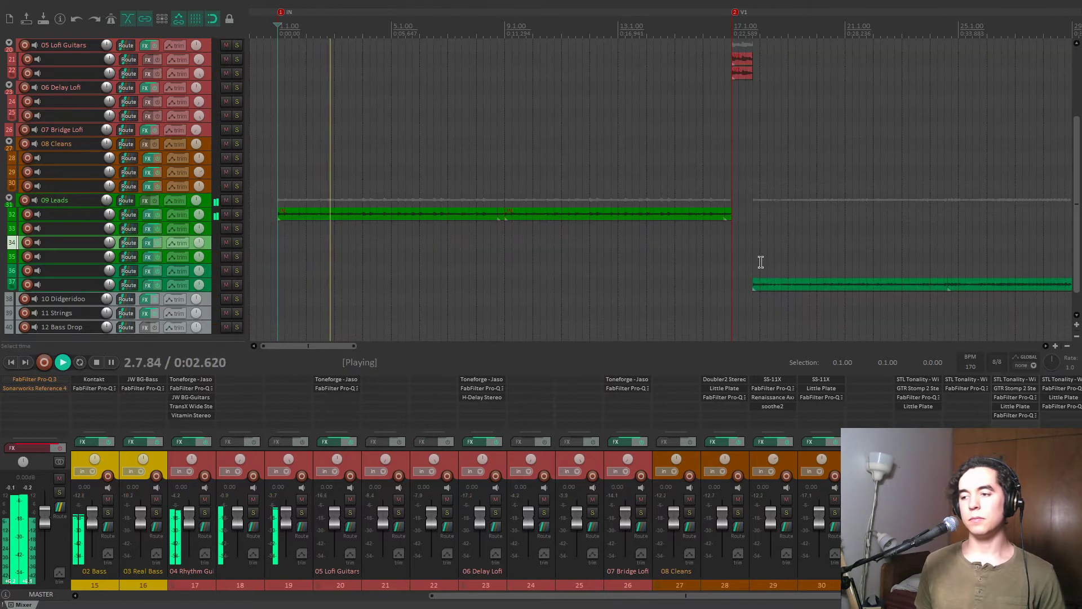
scroll(687, 227, "down", 4)
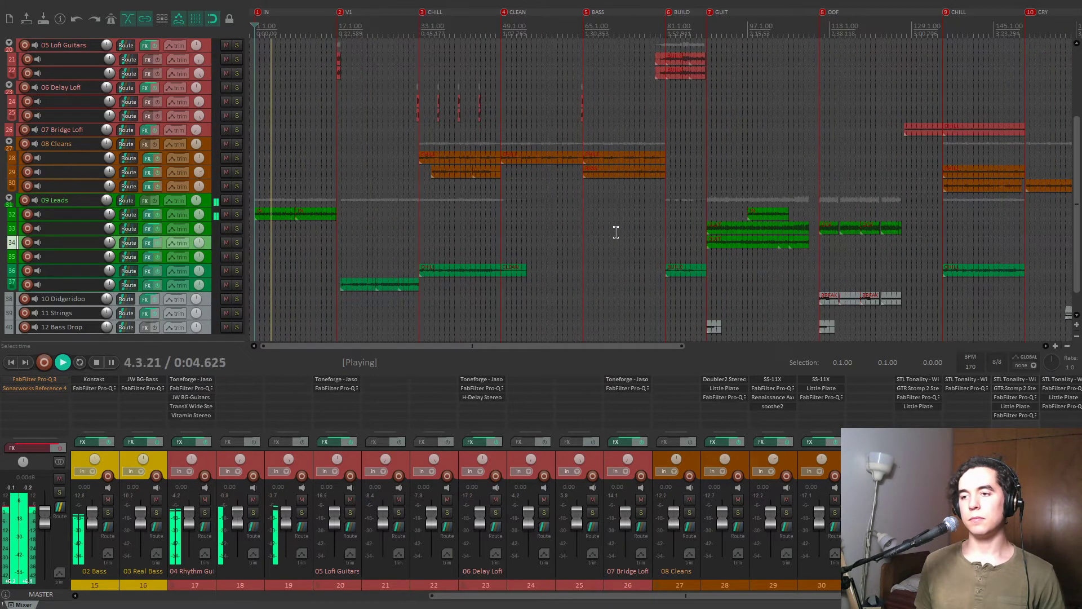
left_click(748, 193)
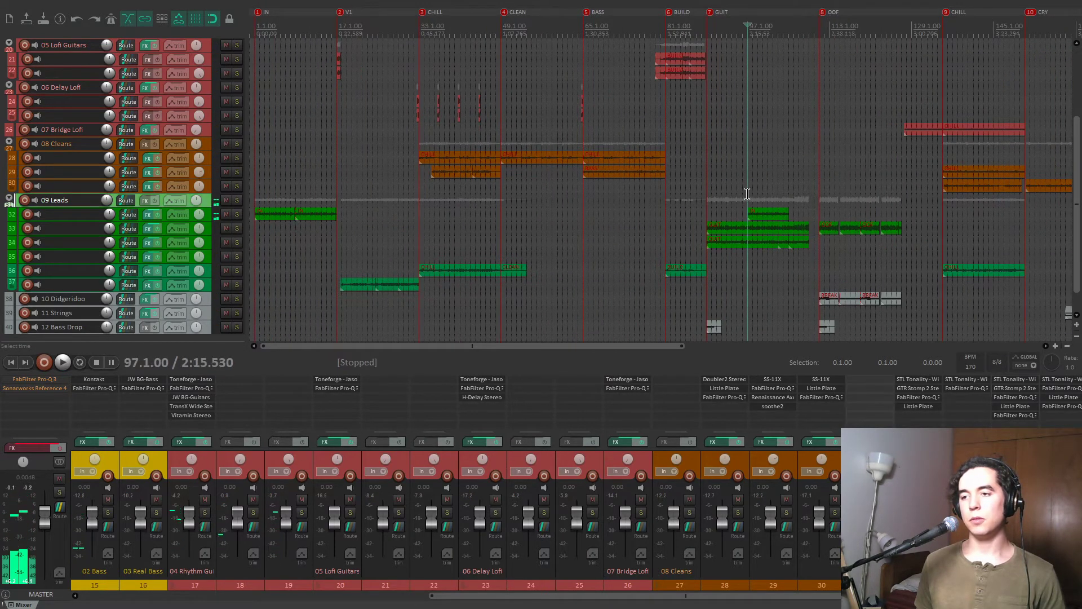
key("space")
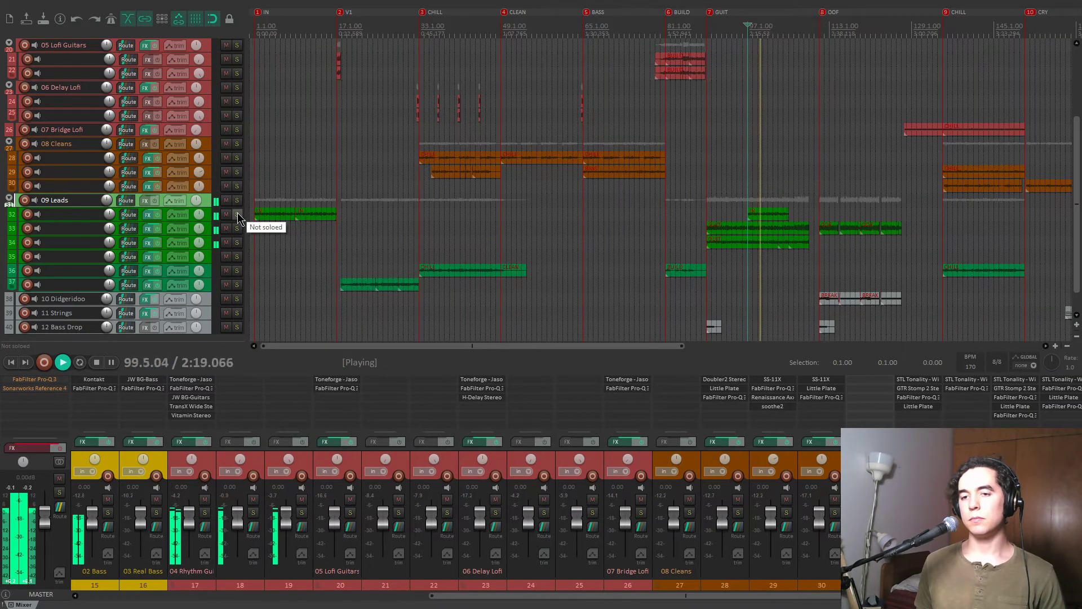
Play the mix from the start of the V1 section and solo lead track 37.
left_click(341, 240)
scroll(633, 234, "up", 5)
scroll(636, 236, "down", 5)
scroll(636, 235, "up", 5)
key("space")
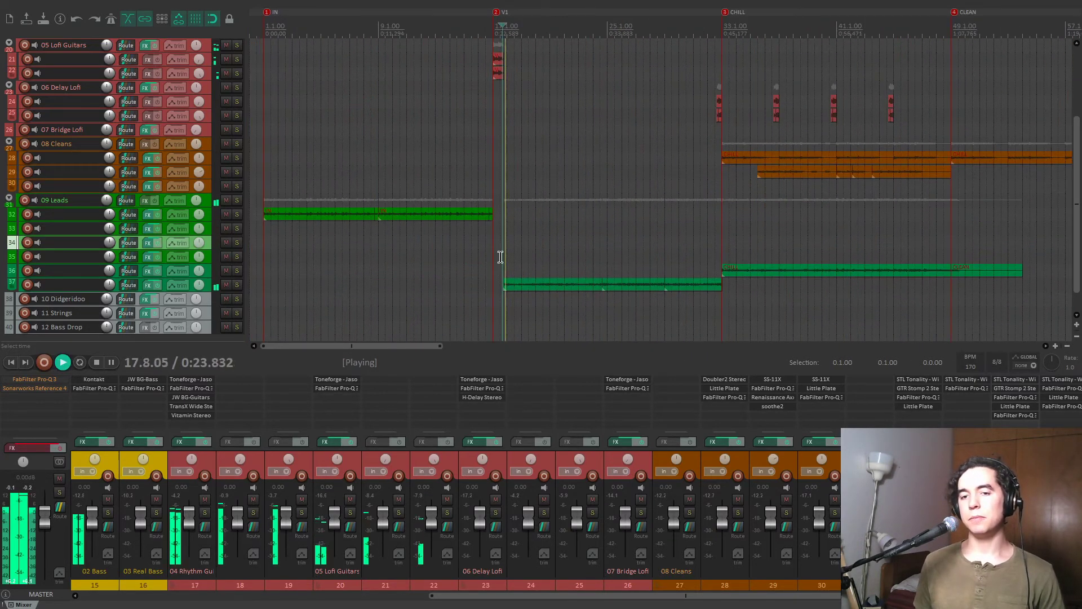
left_click(236, 284)
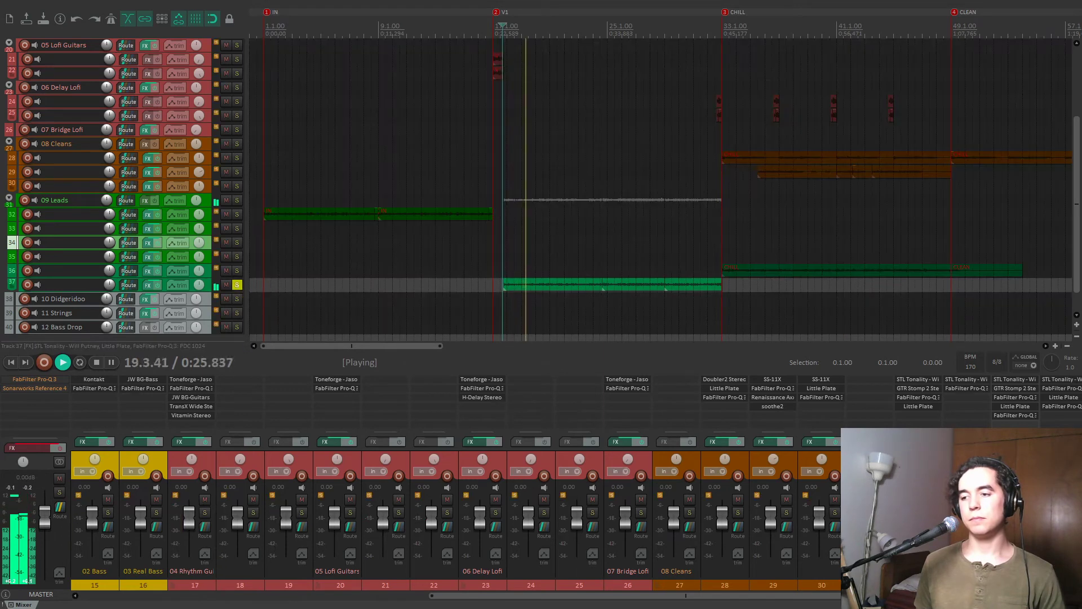
Stop playback and inspect track 37's STL Tonality amp and its Little Plate decay, mix and low-cut settings.
scroll(917, 386, "down", 5)
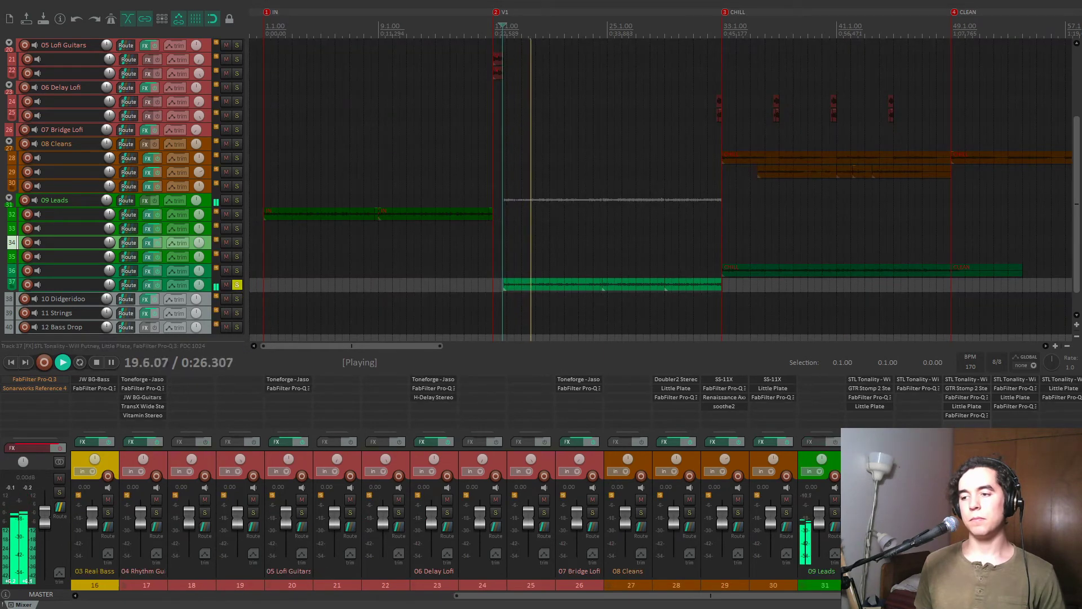
left_click(917, 379)
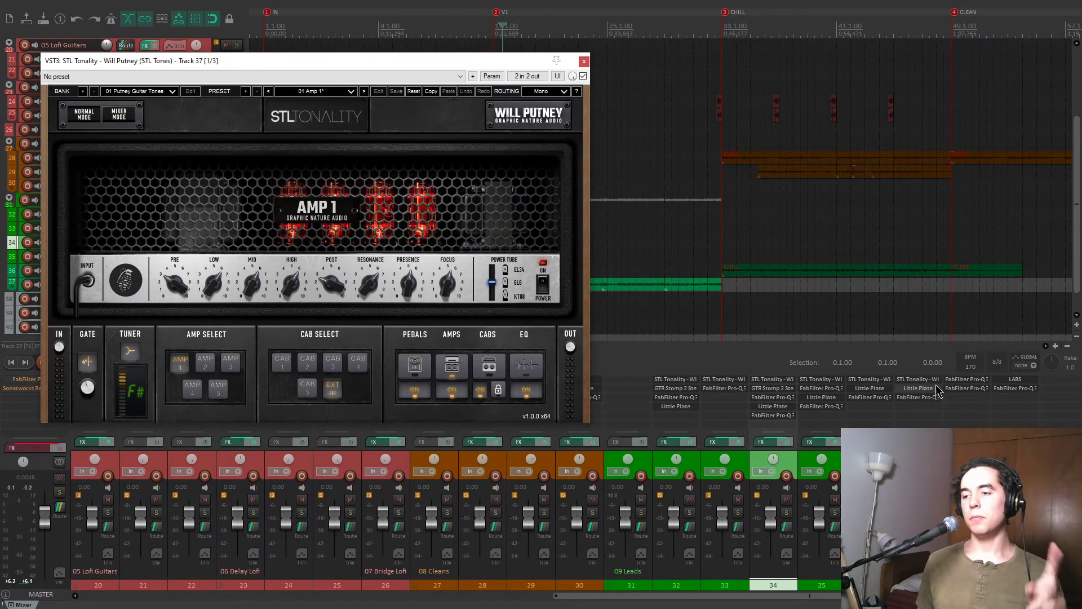
left_click(935, 390)
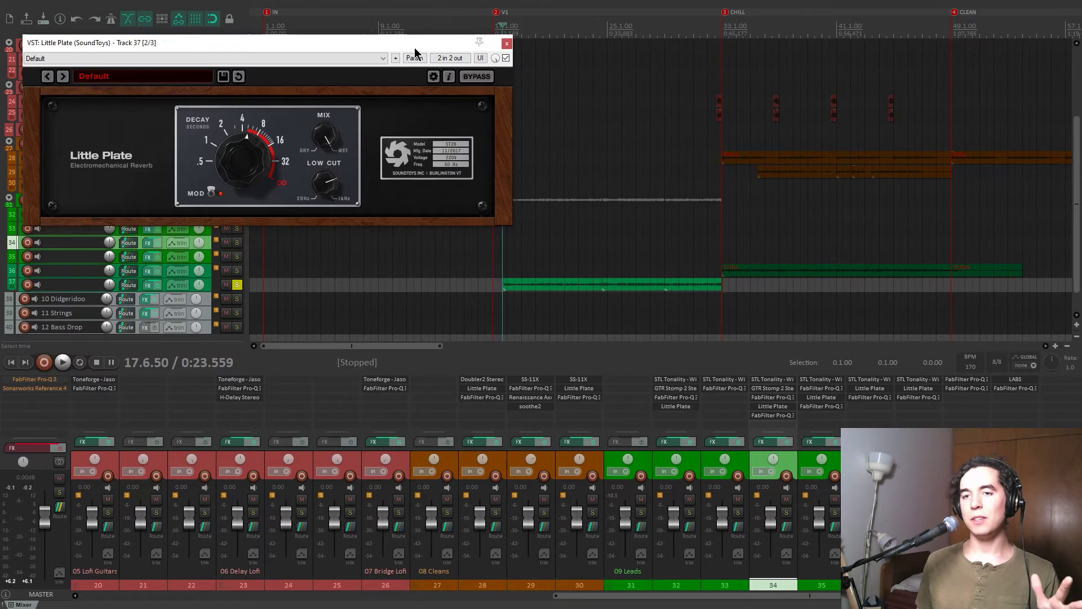
left_click_drag(414, 47, 500, 142)
mouse_move(409, 231)
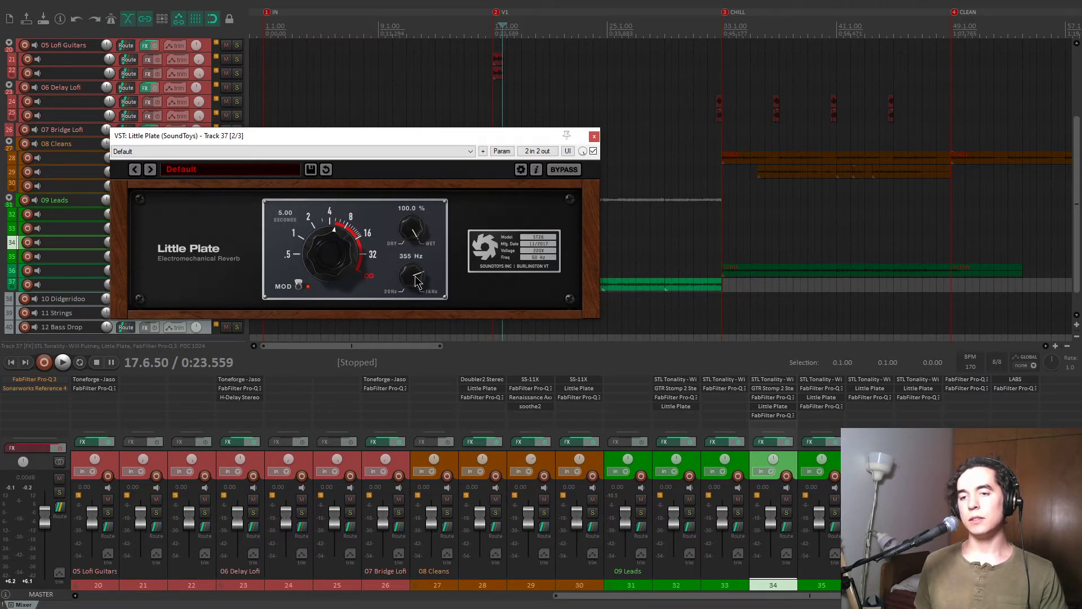
Open track 37's FabFilter Pro-Q 3, compare the lead with the EQ bypassed and enabled during playback, and close it.
left_click(906, 398)
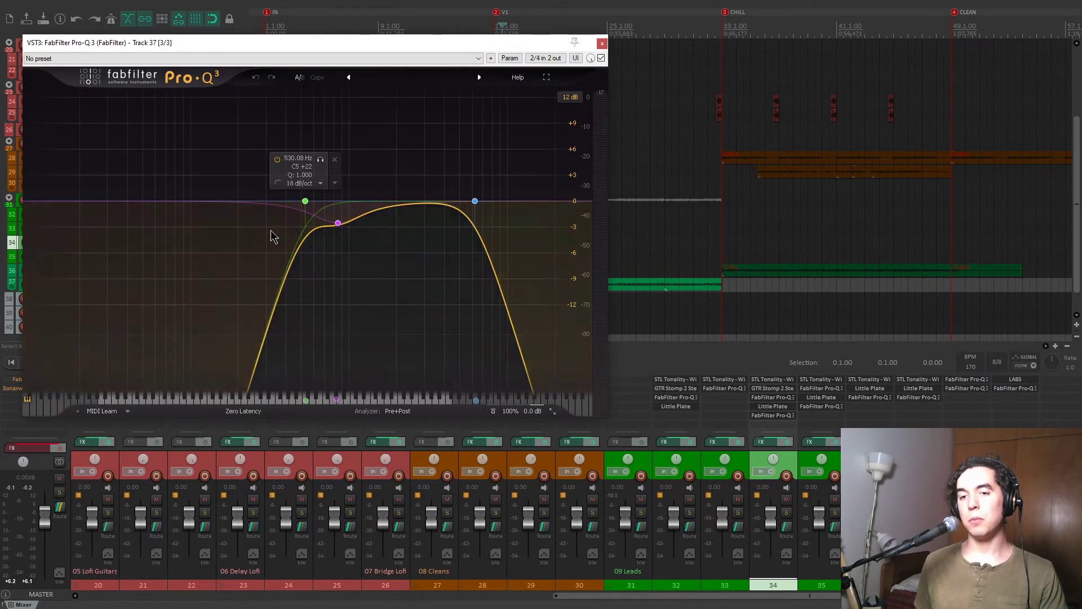
left_click_drag(414, 43, 482, 92)
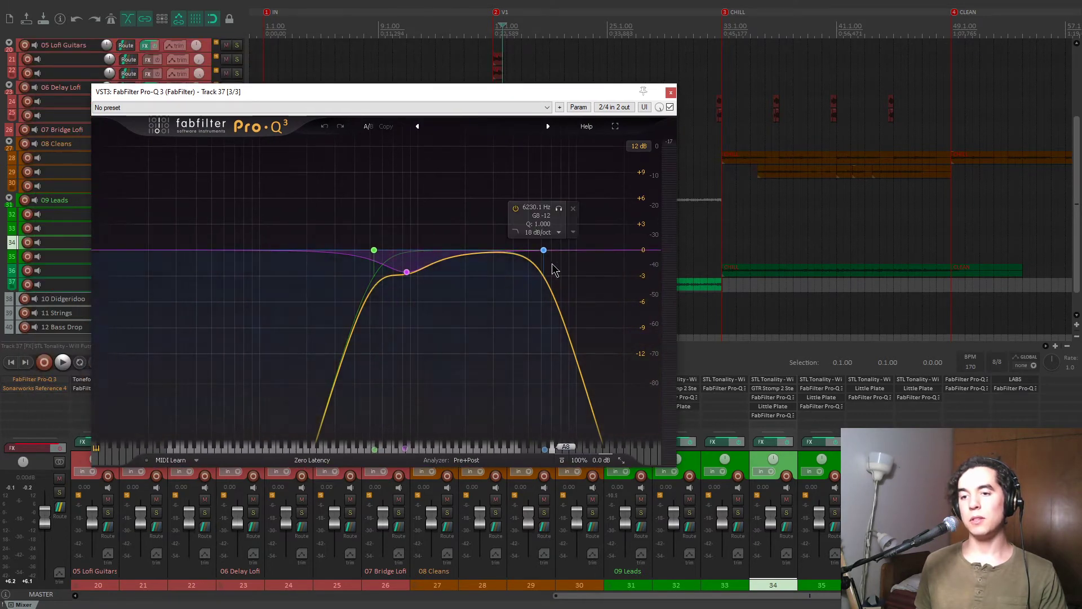
key("space")
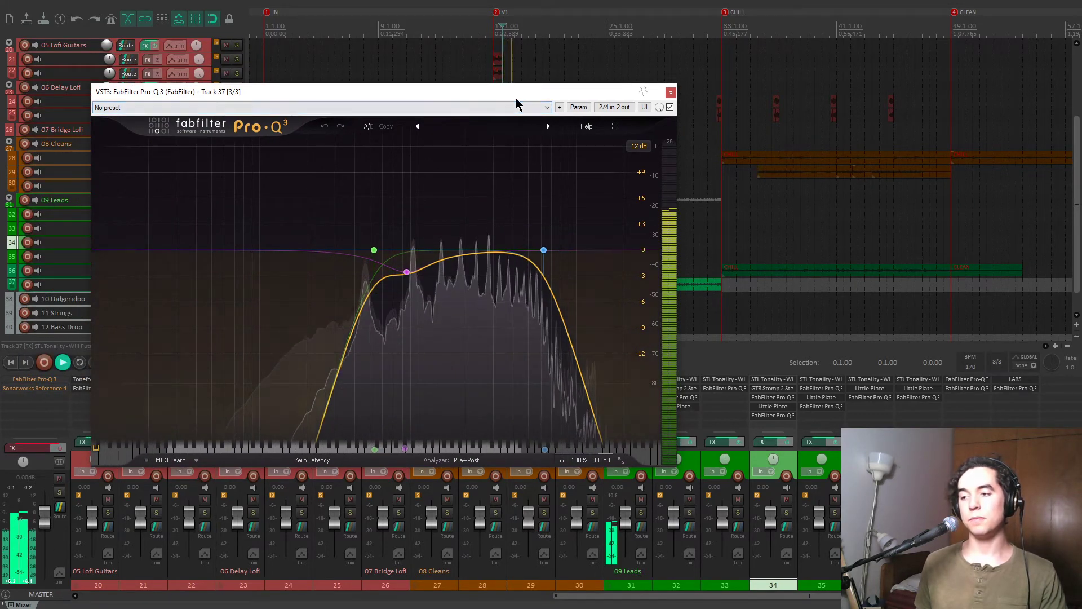
left_click_drag(609, 95, 659, 151)
left_click(718, 161)
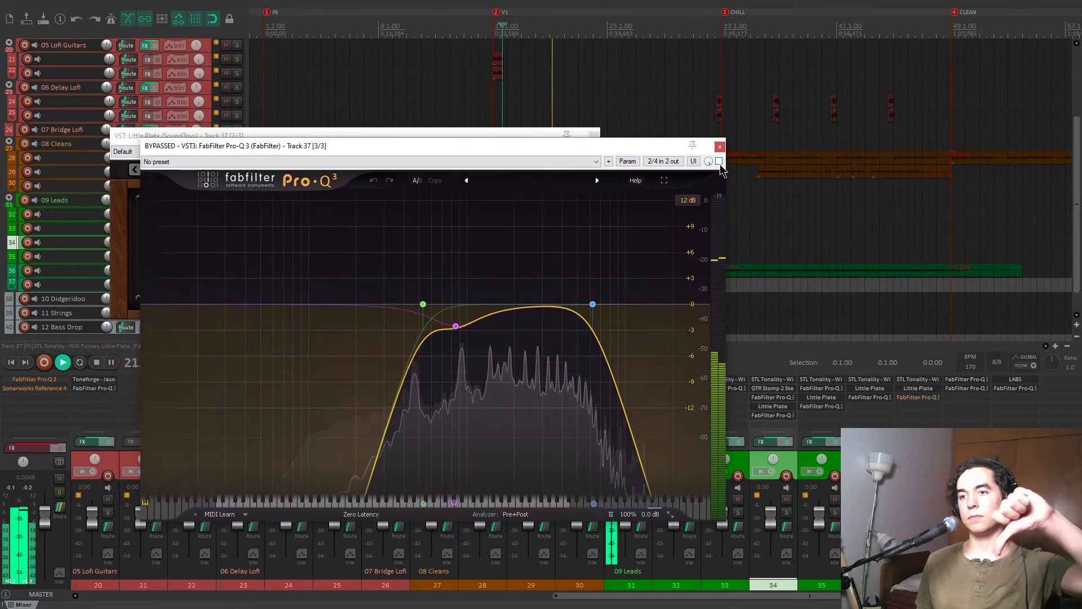
left_click(718, 161)
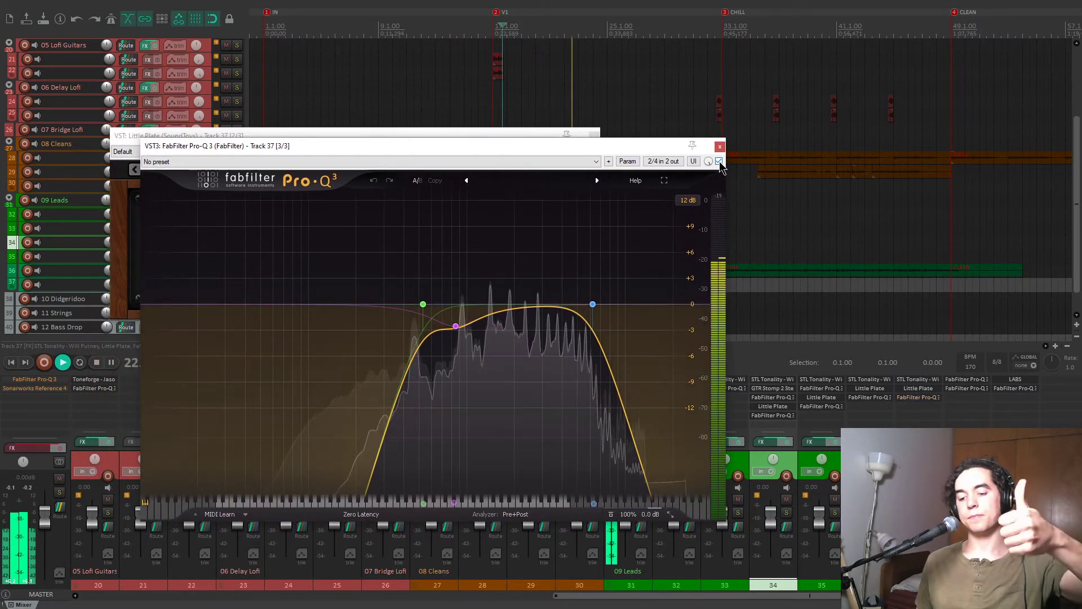
left_click(720, 147)
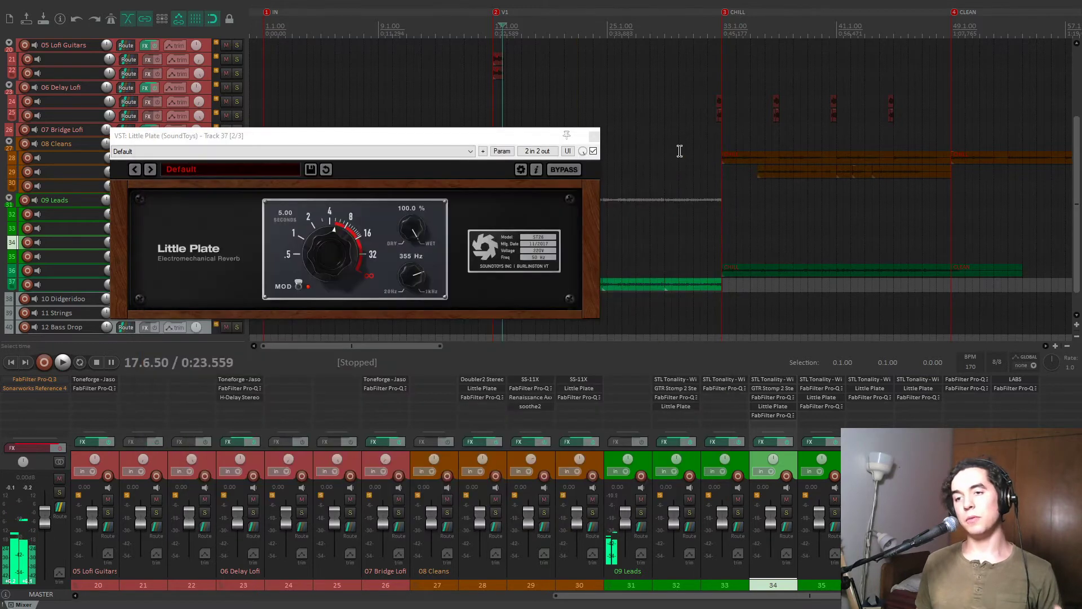
Audition track 37 with Little Plate bypassed, re-enable the reverb, and close its window.
key("space")
left_click(594, 151)
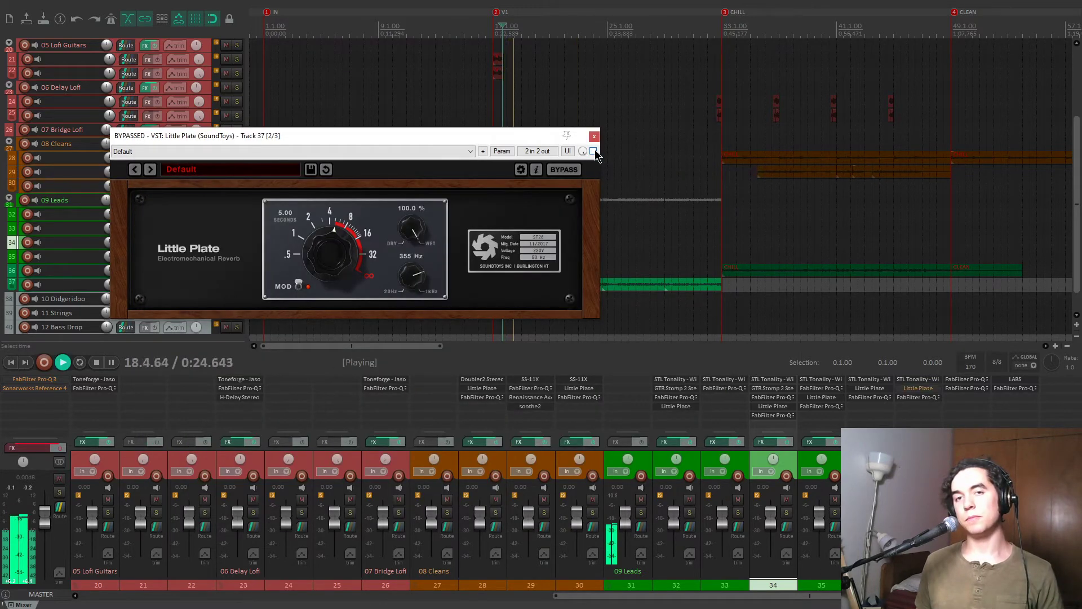
key("space")
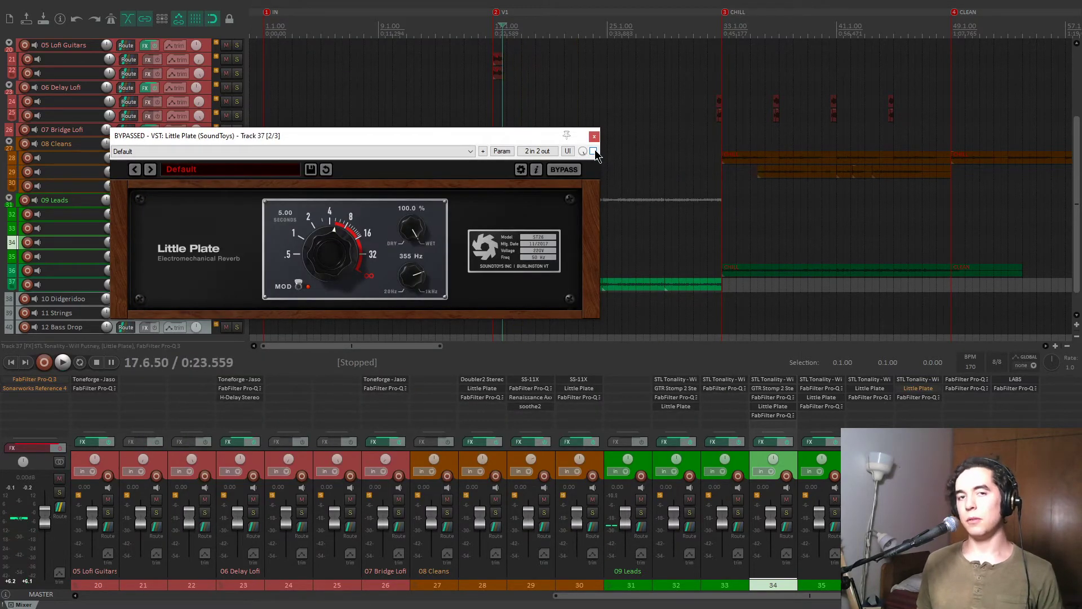
left_click(594, 150)
left_click(594, 136)
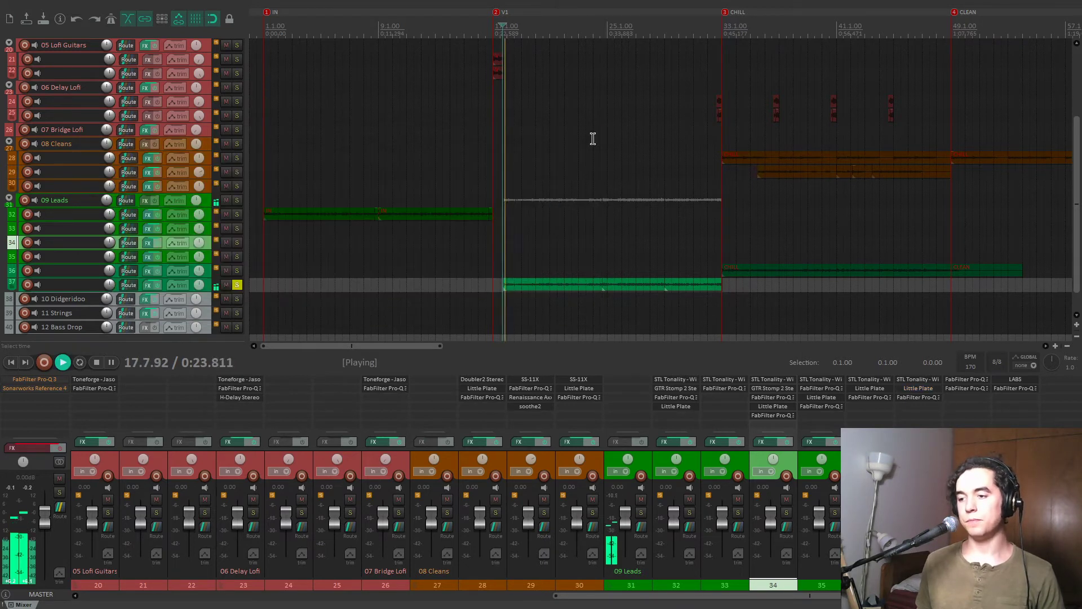
Unsolo track 37, play from the start of the first CHILL section, and audition lead track 36 in solo.
scroll(743, 249, "down", 2)
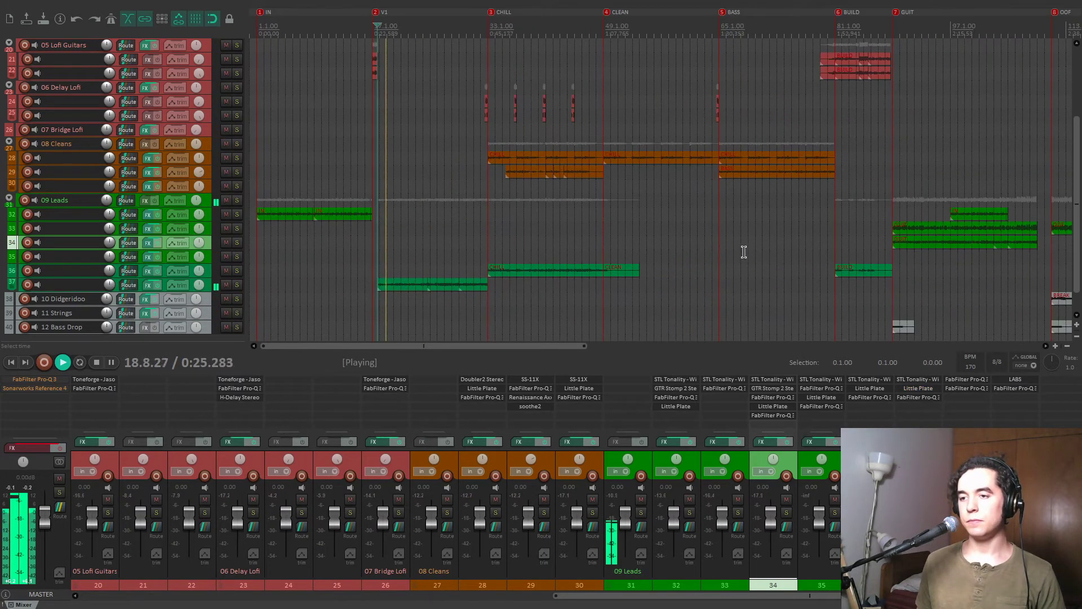
left_click(492, 248)
left_click(237, 270)
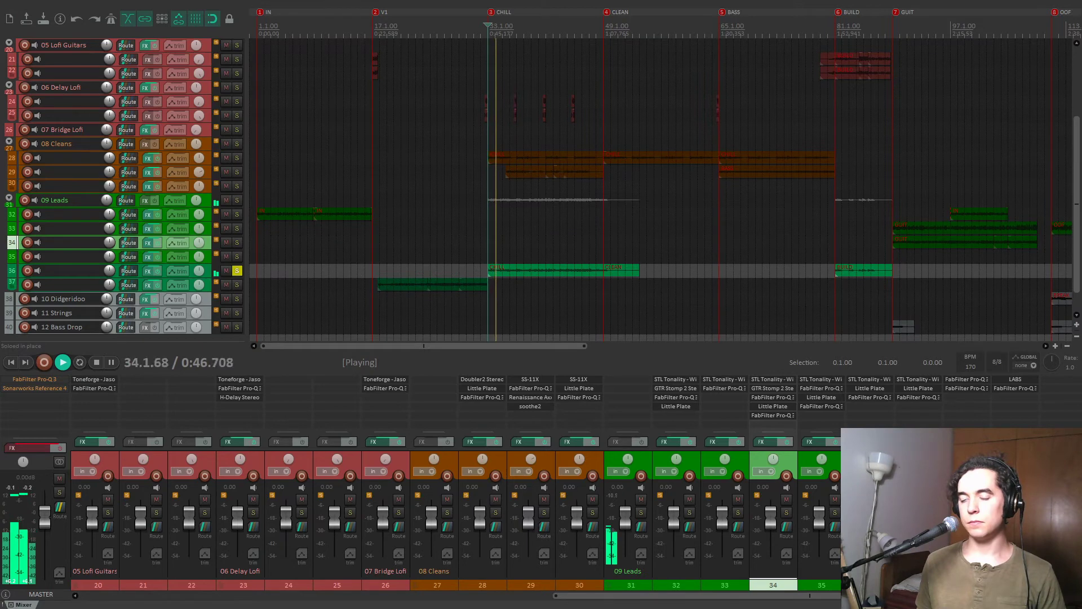
key("space")
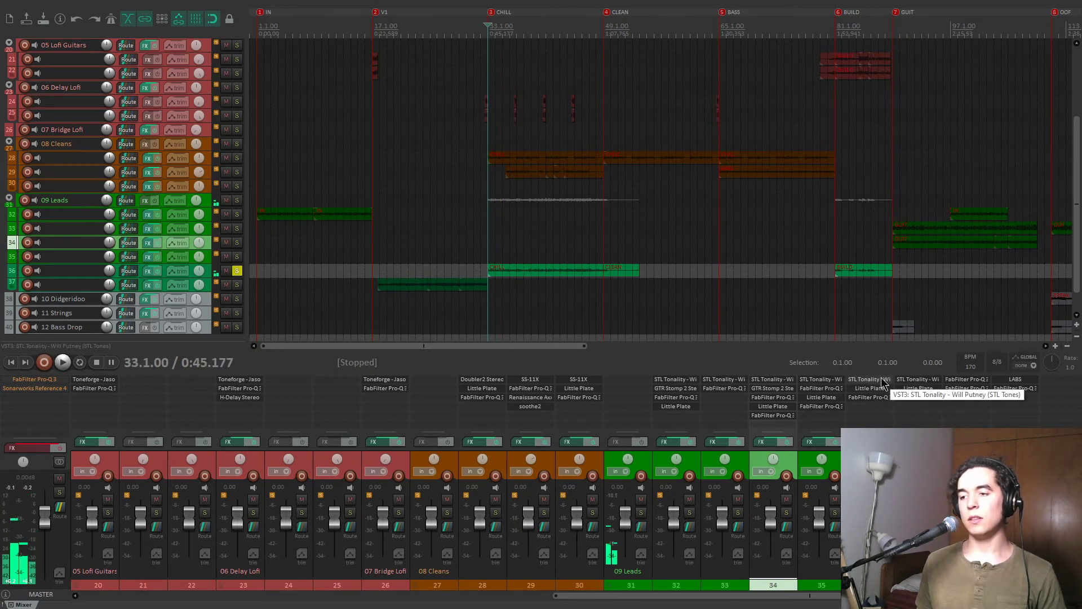
Inspect track 36's Little Plate and STL Tonality settings, and close both plugin windows.
left_click(882, 389)
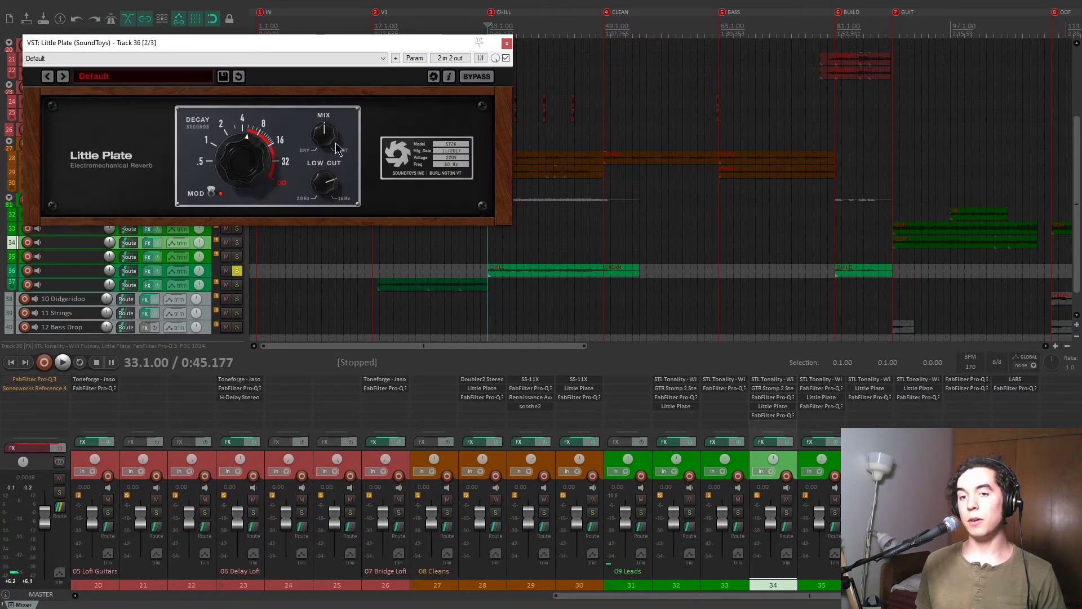
left_click(870, 379)
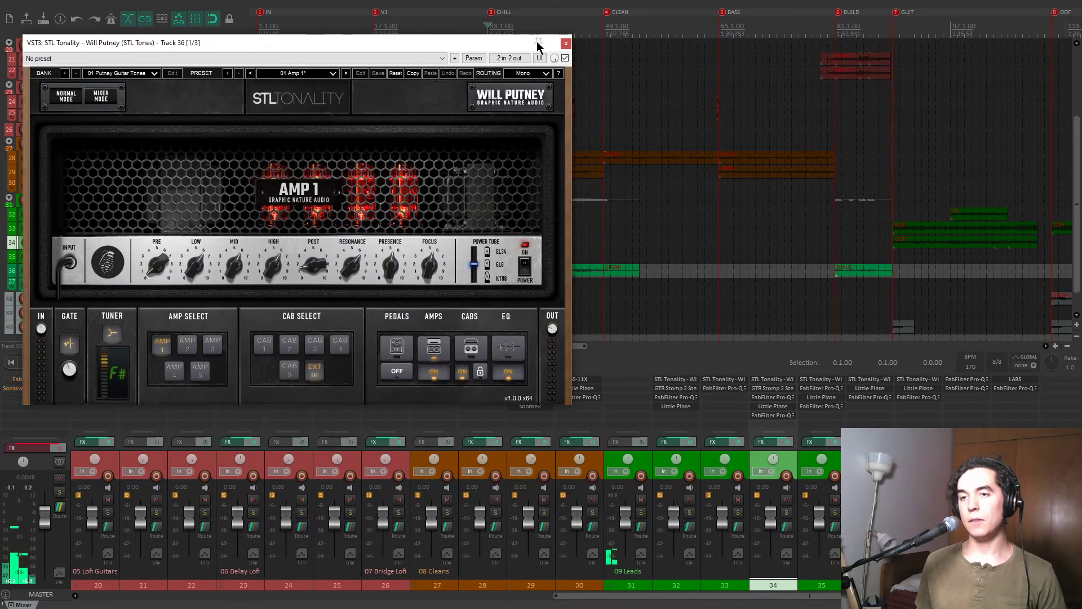
left_click(565, 43)
left_click(507, 45)
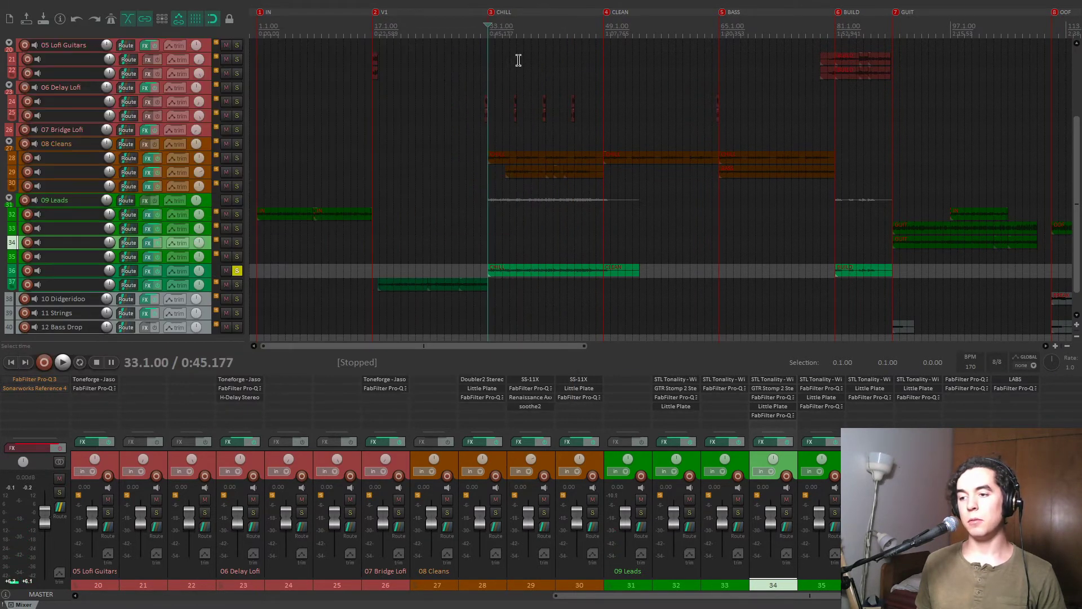
Unsolo track 36 and audition the full mix in the first CHILL section and from the BUILD and GUIT markers.
left_click(883, 512)
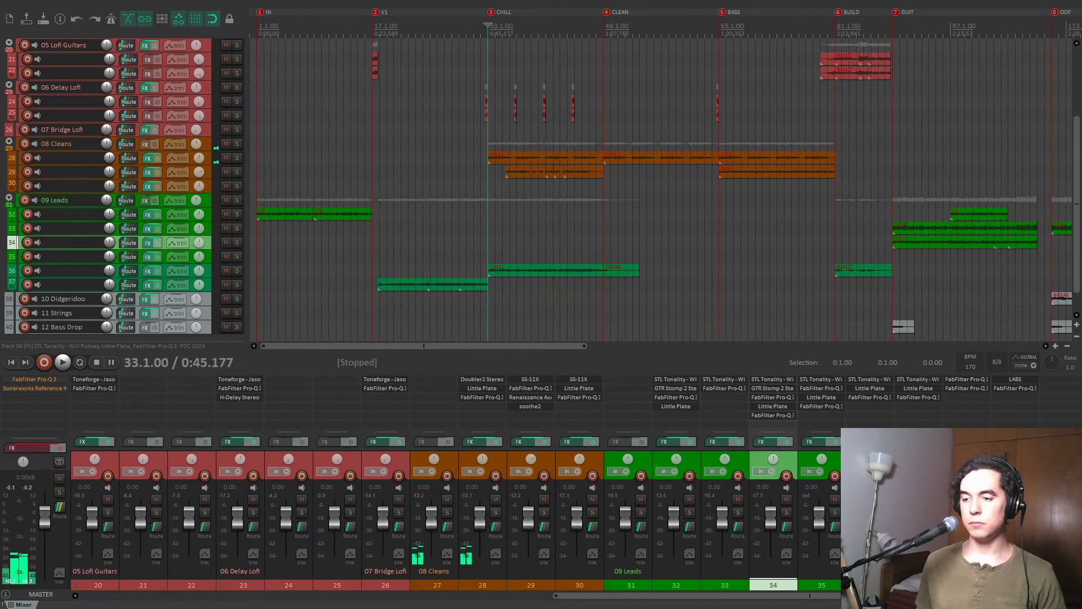
left_click(417, 260)
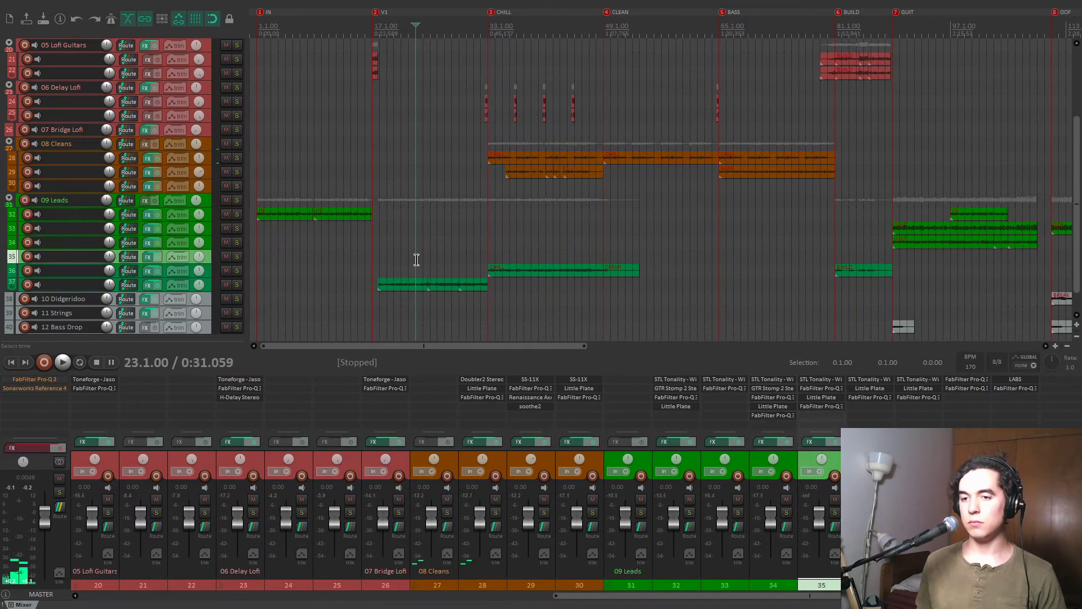
left_click(509, 242)
scroll(564, 268, "down", 3)
key("space")
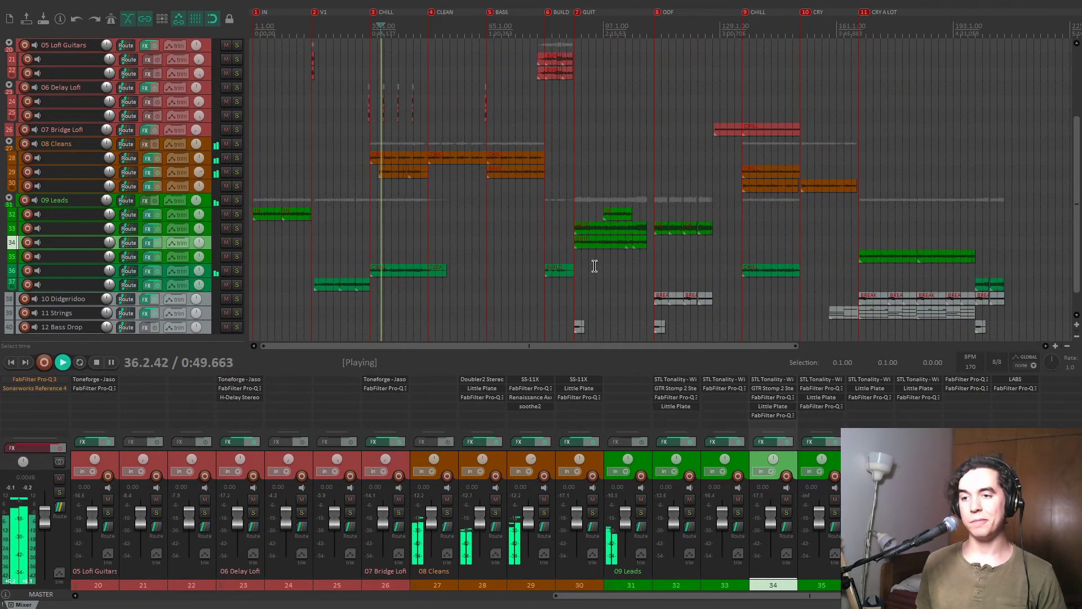
left_click(545, 286)
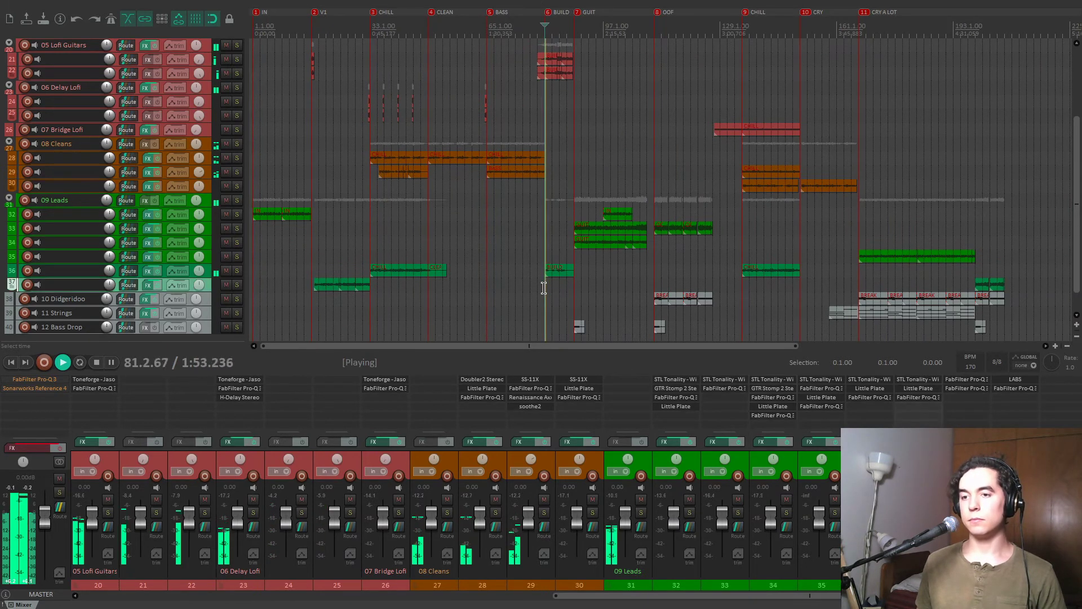
left_click(573, 288)
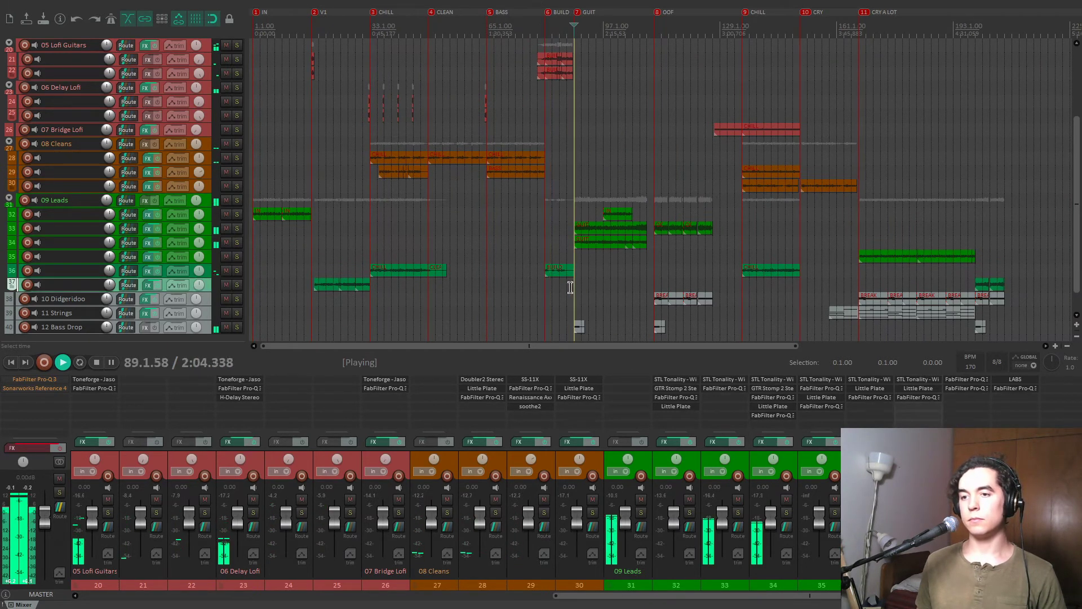
Solo lead track 33 at the start of the GUIT section and stop playback.
left_click(237, 229)
key("space")
scroll(778, 301, "up", 2)
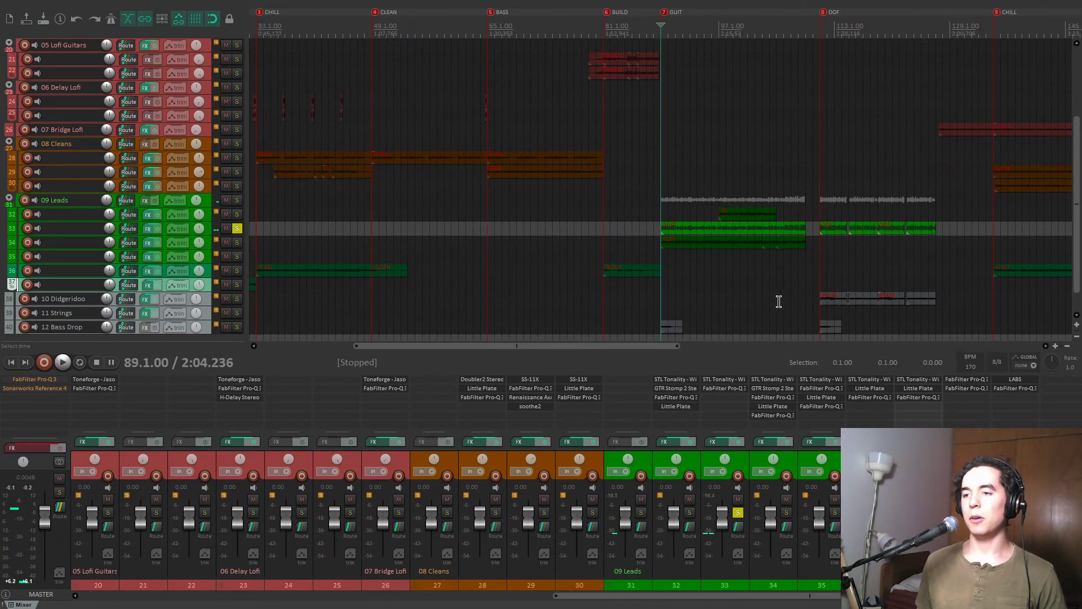
Play the OOF section from its marker, first in the full mix and then with lead track 33 soloed.
left_click(818, 273)
scroll(803, 272, "up", 6)
left_click(738, 512)
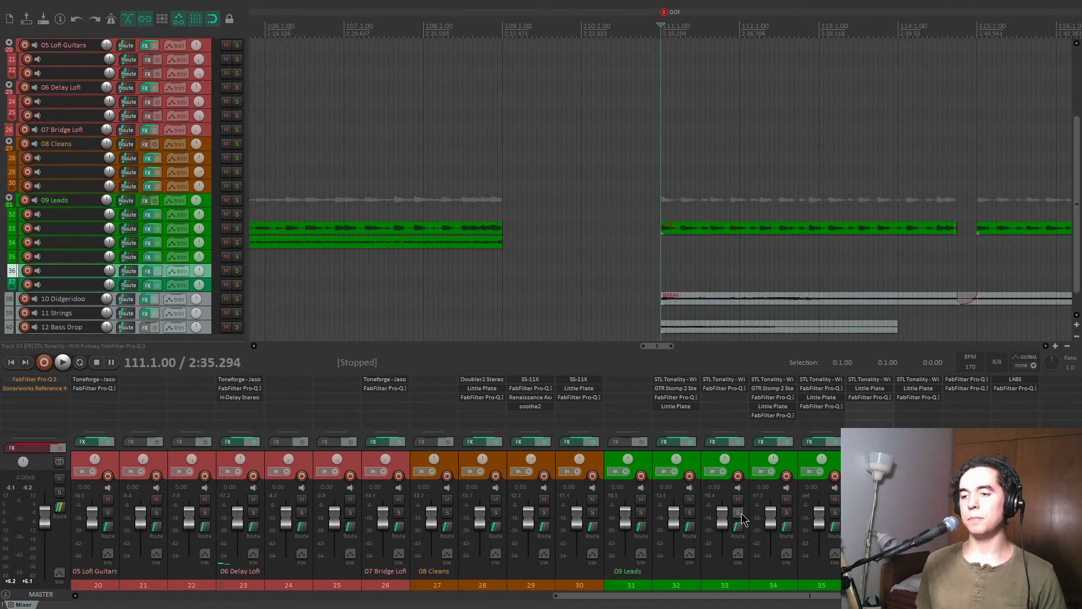
key("space")
scroll(787, 332, "down", 2)
scroll(787, 332, "down", 2)
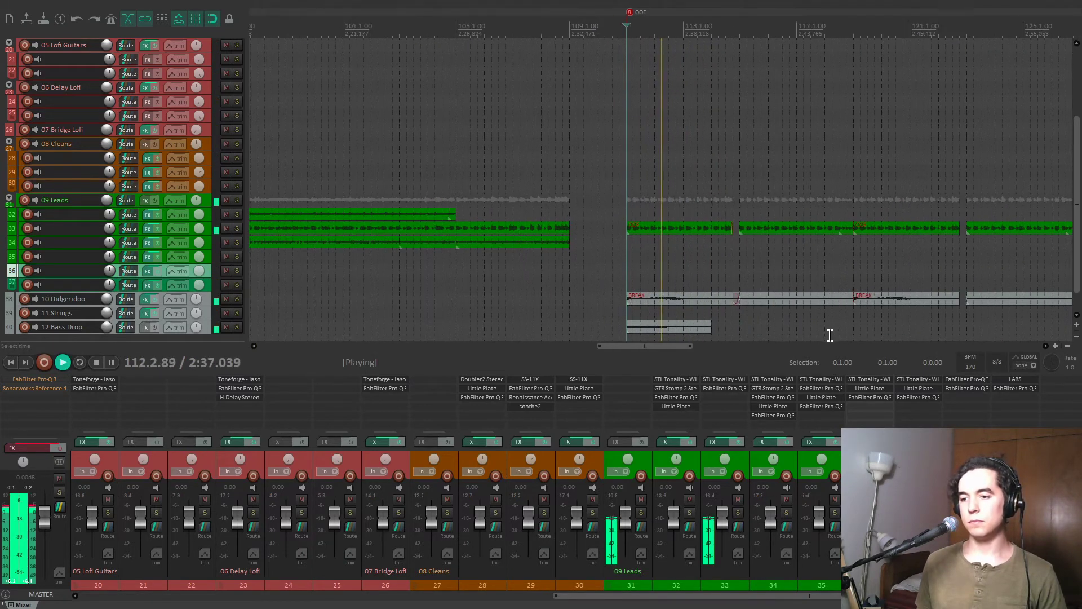
left_click(738, 513)
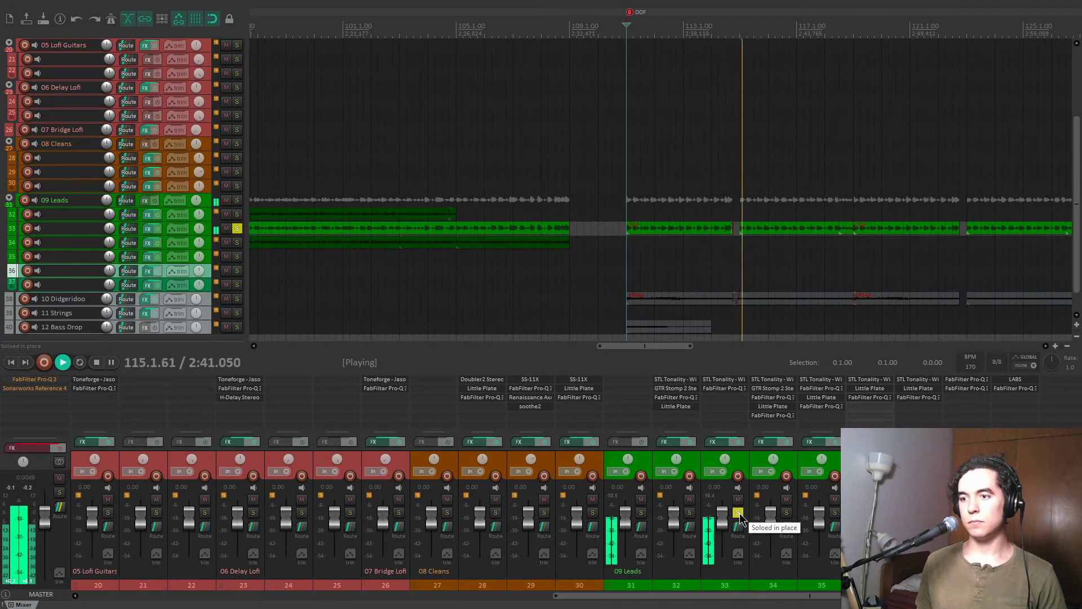
left_click(737, 266)
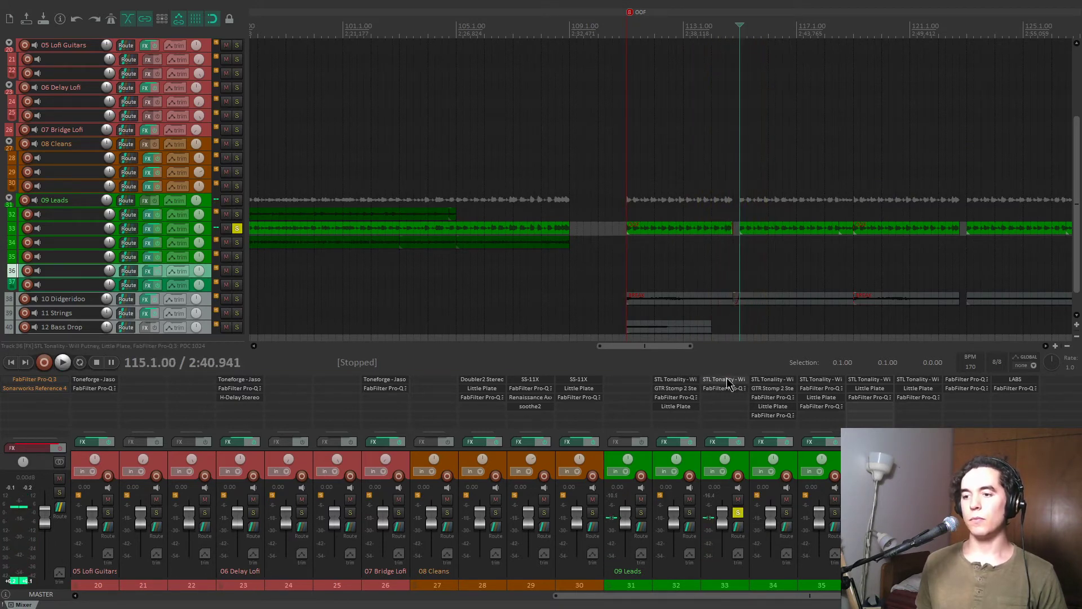
Inspect track 33's STL Tonality amp and FabFilter Pro-Q 3 curve, and close the STL Tonality window.
left_click(726, 379)
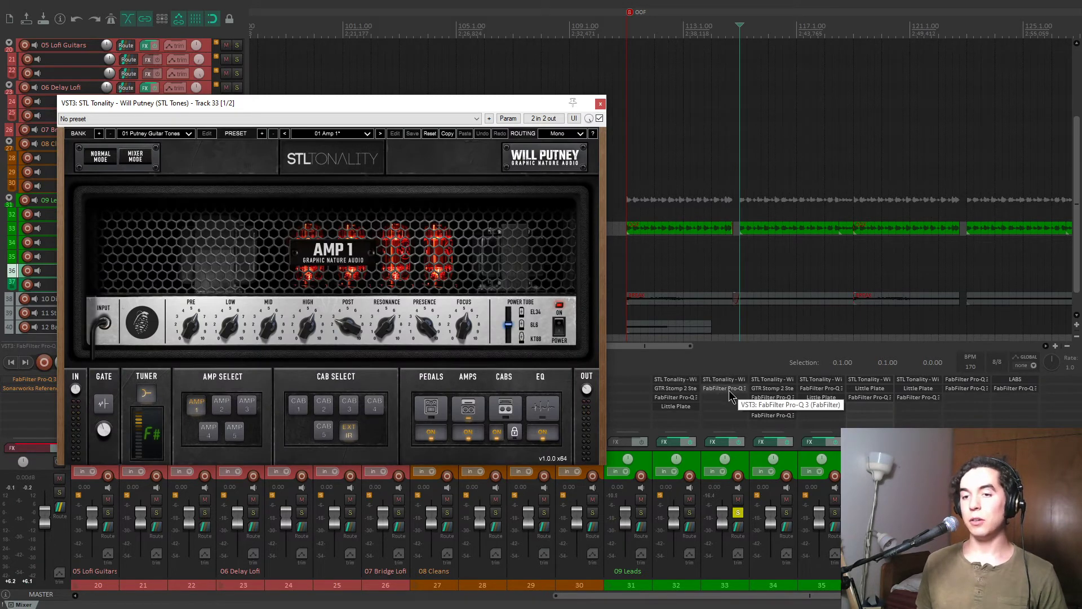
left_click(729, 388)
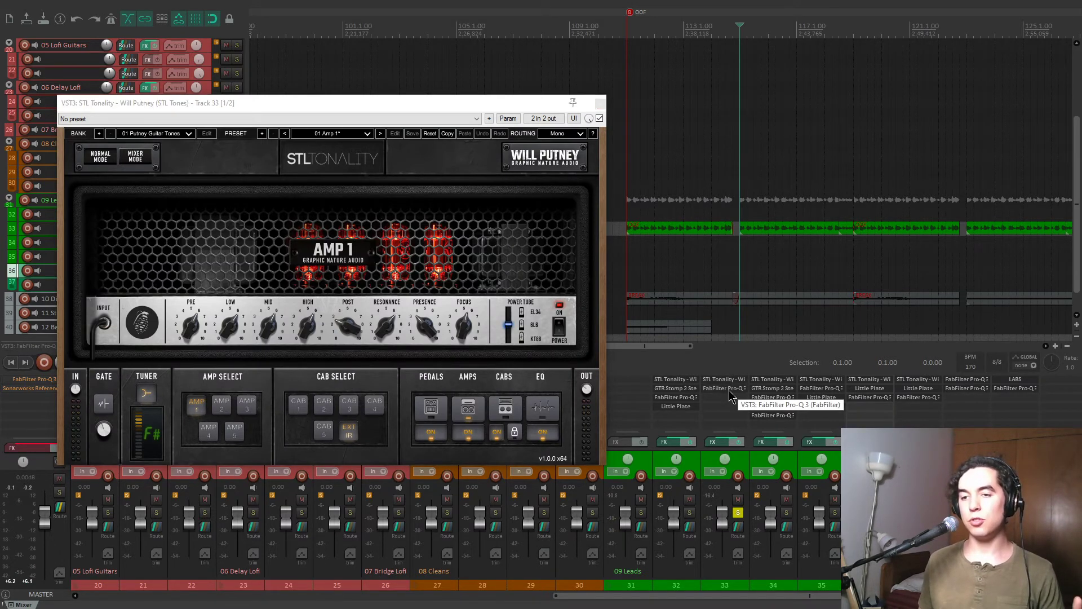
left_click_drag(505, 45, 869, 74)
left_click(377, 108)
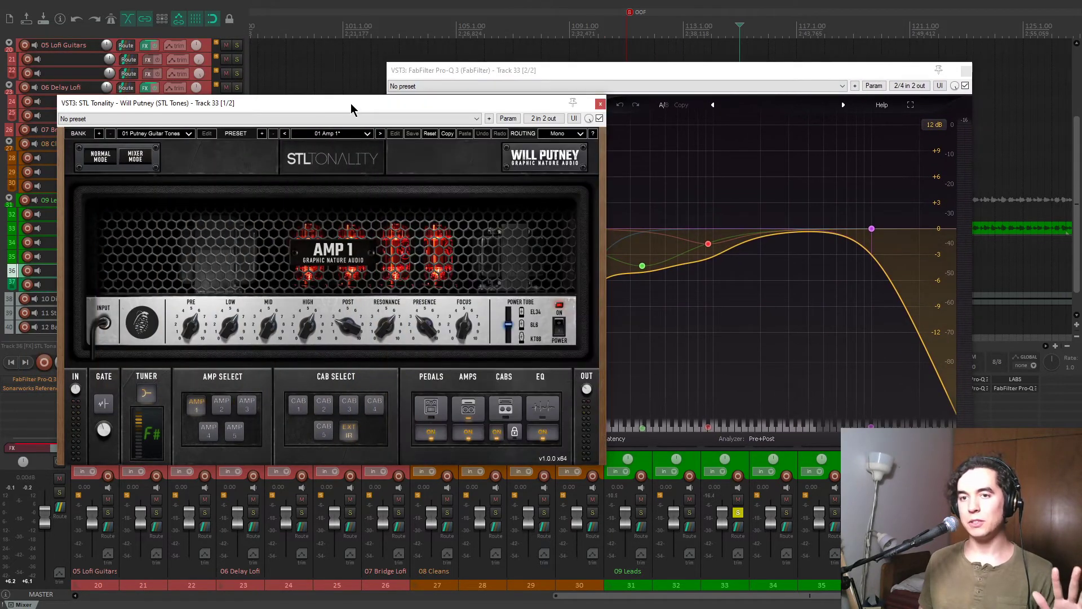
left_click_drag(379, 109, 382, 111)
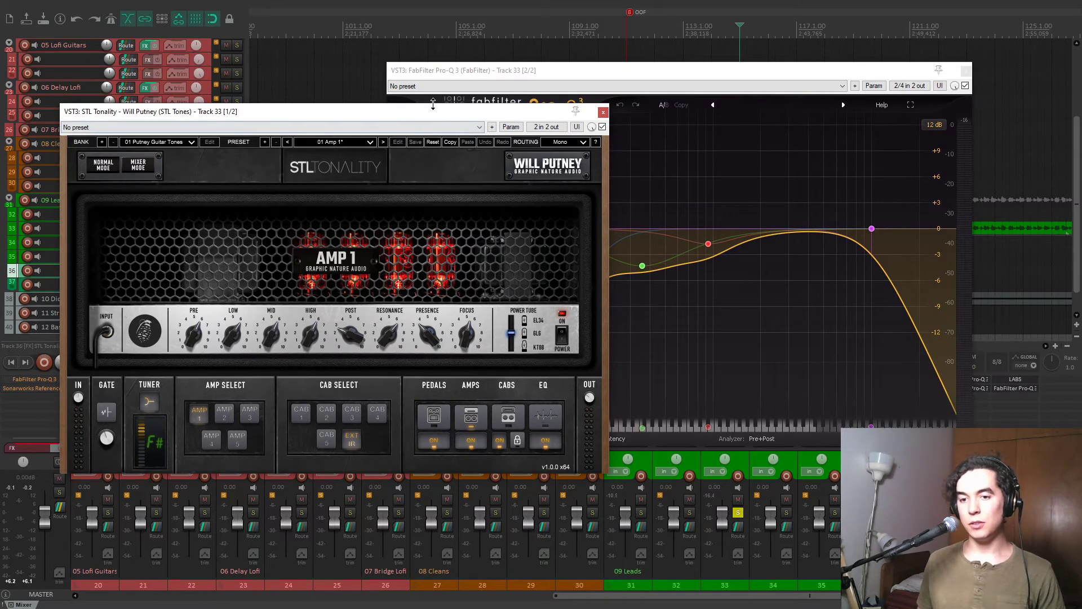
left_click_drag(381, 115, 376, 116)
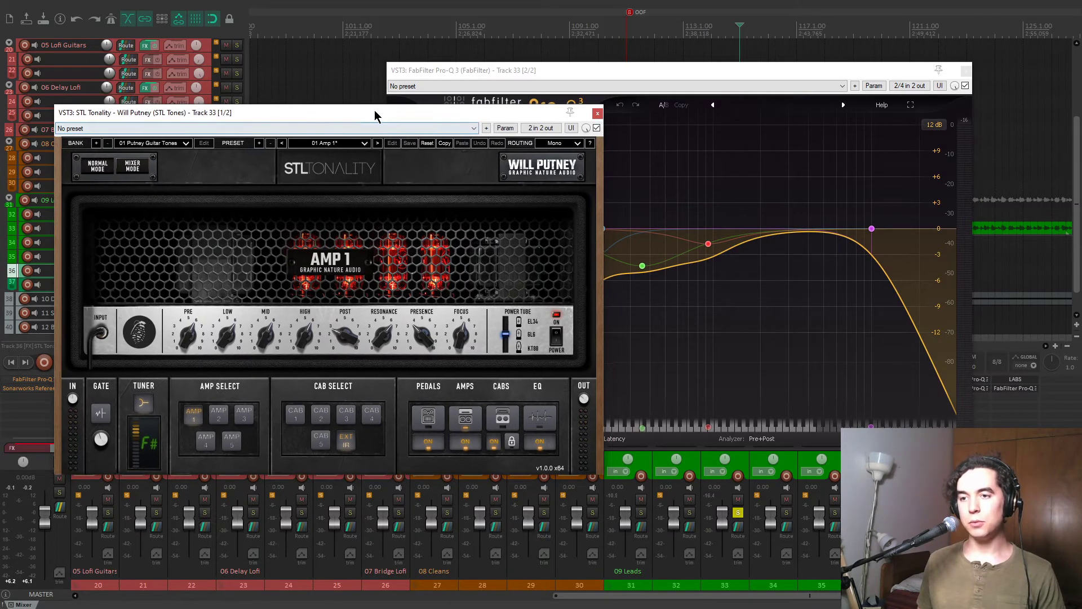
left_click(596, 116)
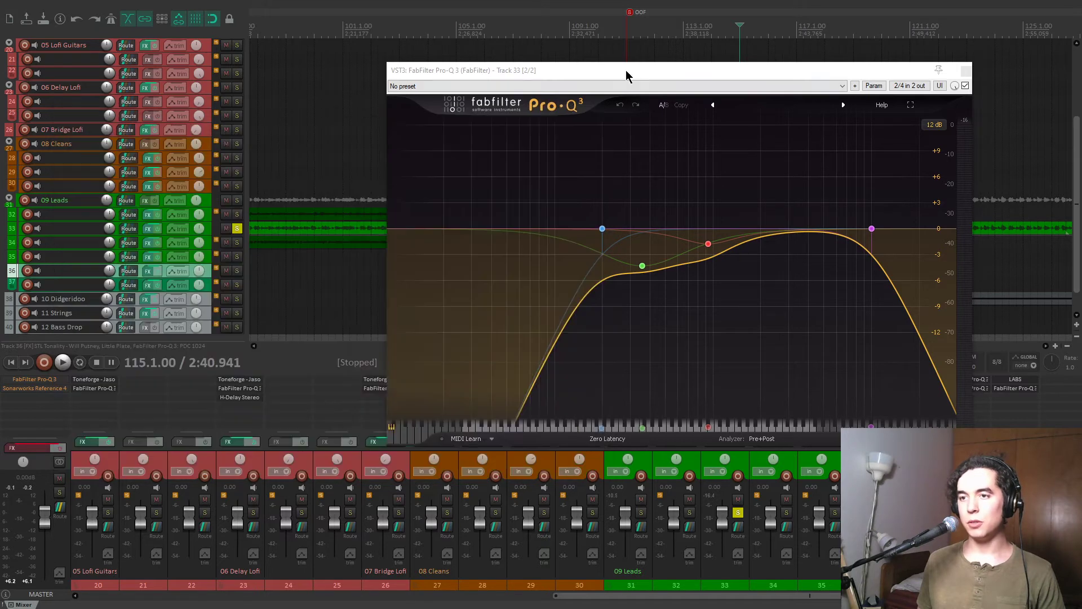
Play soloed track 33 from bar 115 while bypassing and re-enabling its Pro-Q 3 to compare the sound.
left_click(934, 82)
key("space")
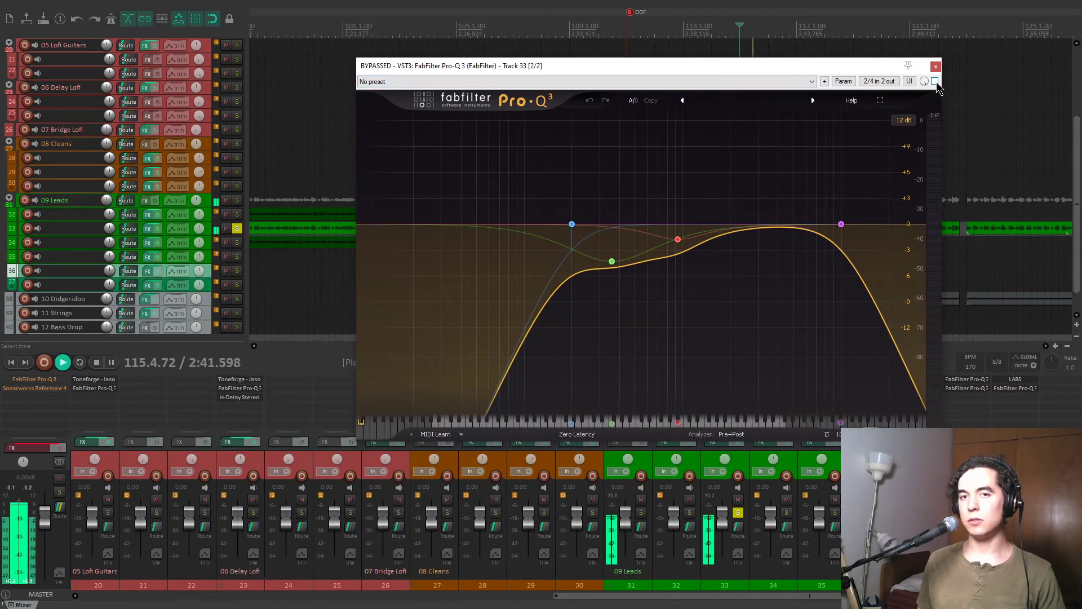
left_click(934, 82)
left_click(934, 82)
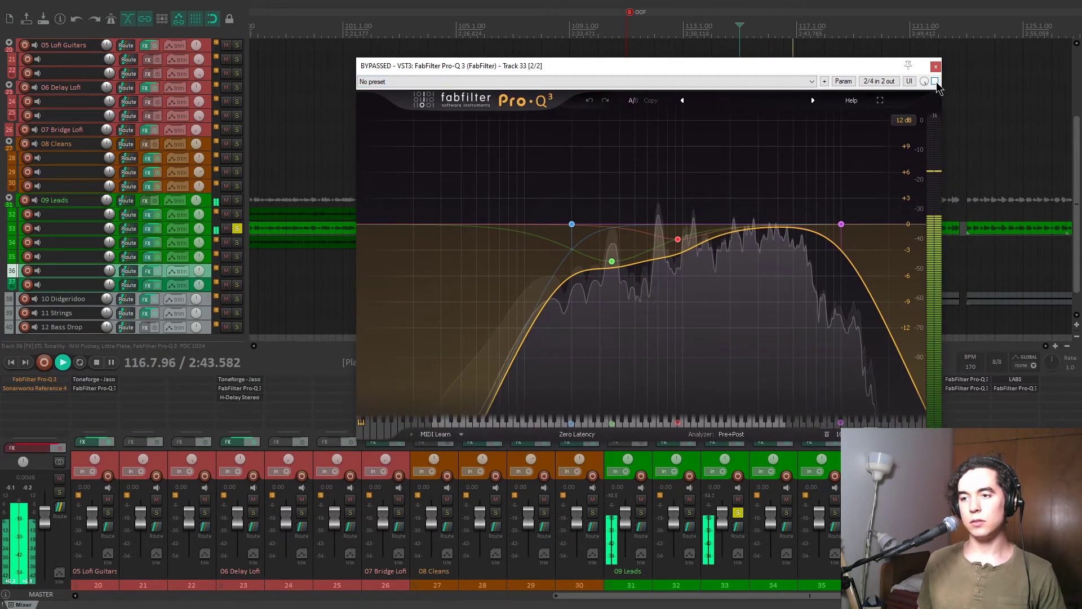
left_click(934, 81)
Audition the 357.84 Hz cut band in track 33's Pro-Q 3 by soloing the band during playback.
mouse_move(611, 265)
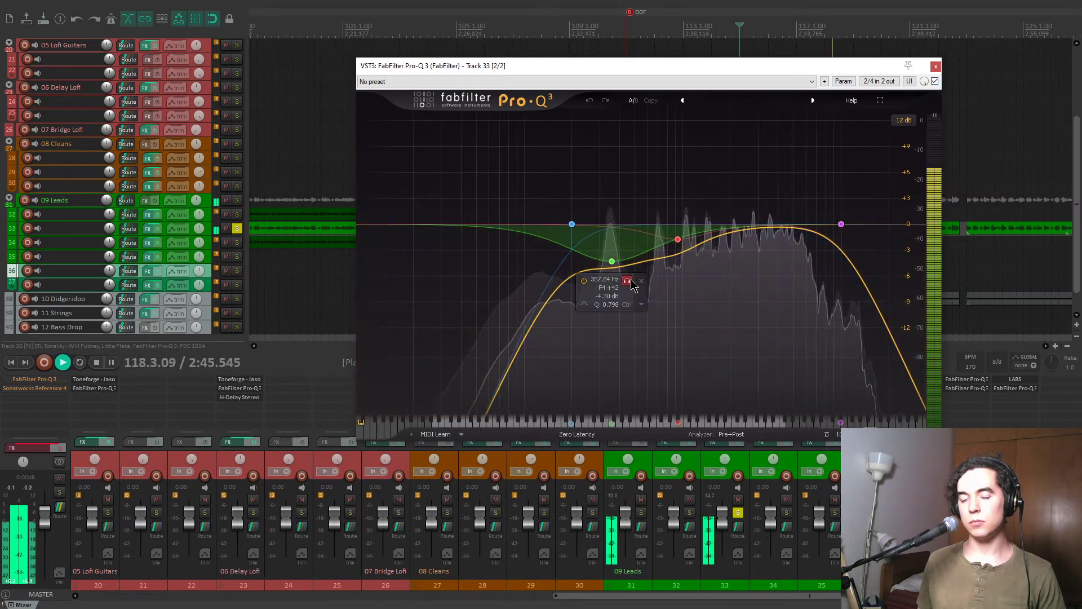
key("space")
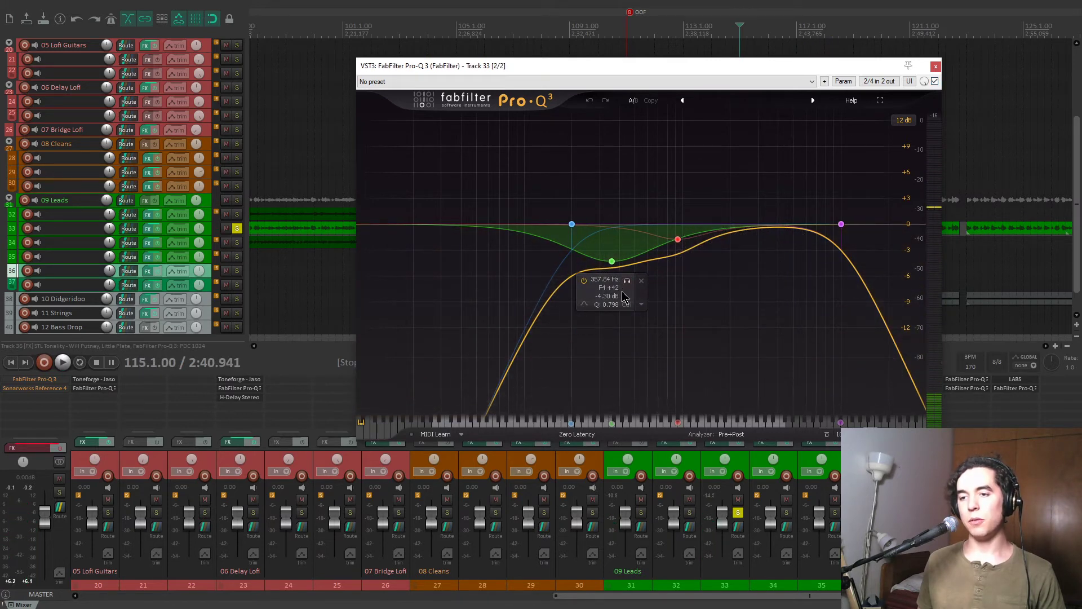
key("space")
left_click(628, 282)
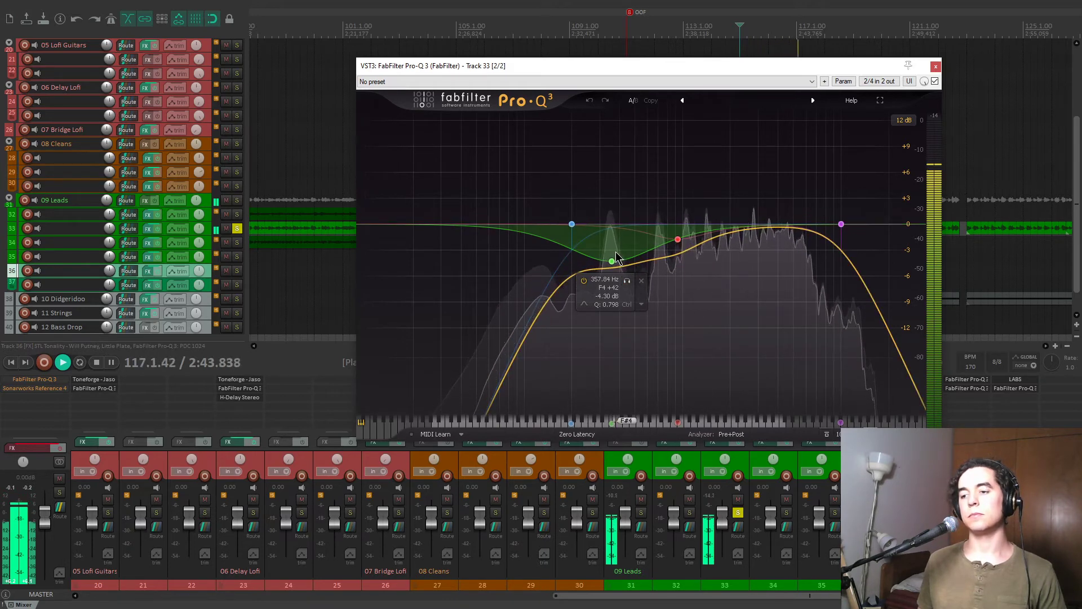
key("space")
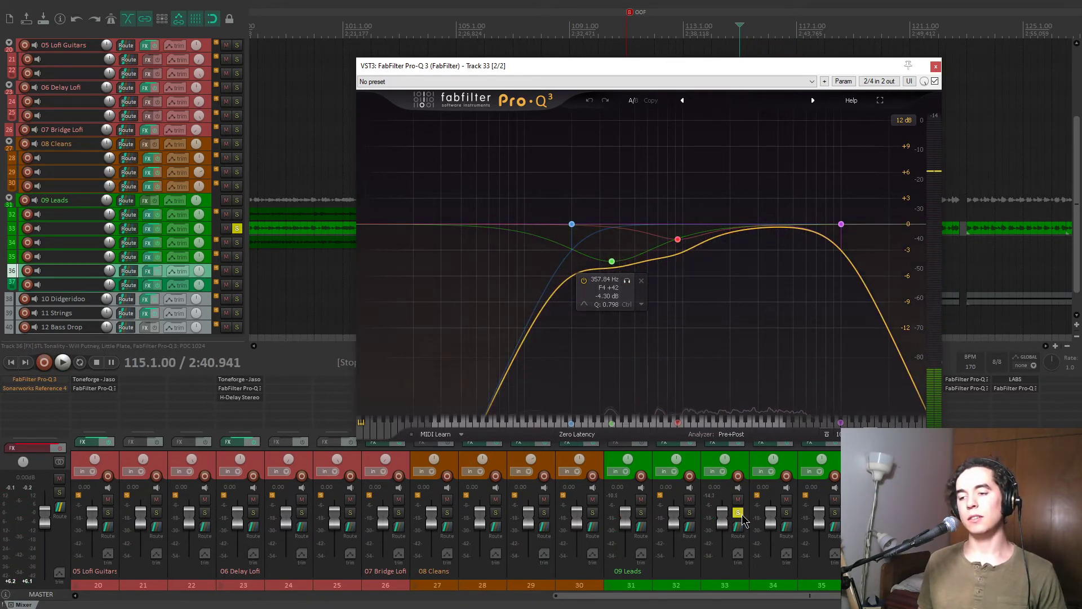
Unsolo track 33, audition the full mix from bar 115, and close the Pro-Q 3 window.
left_click(738, 512)
key("space")
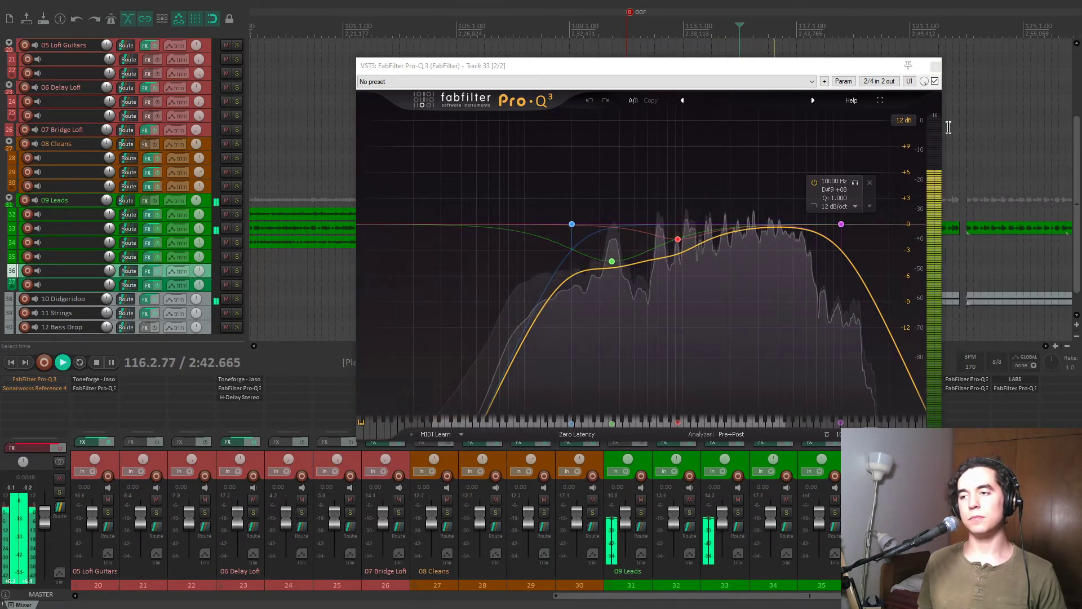
left_click(935, 68)
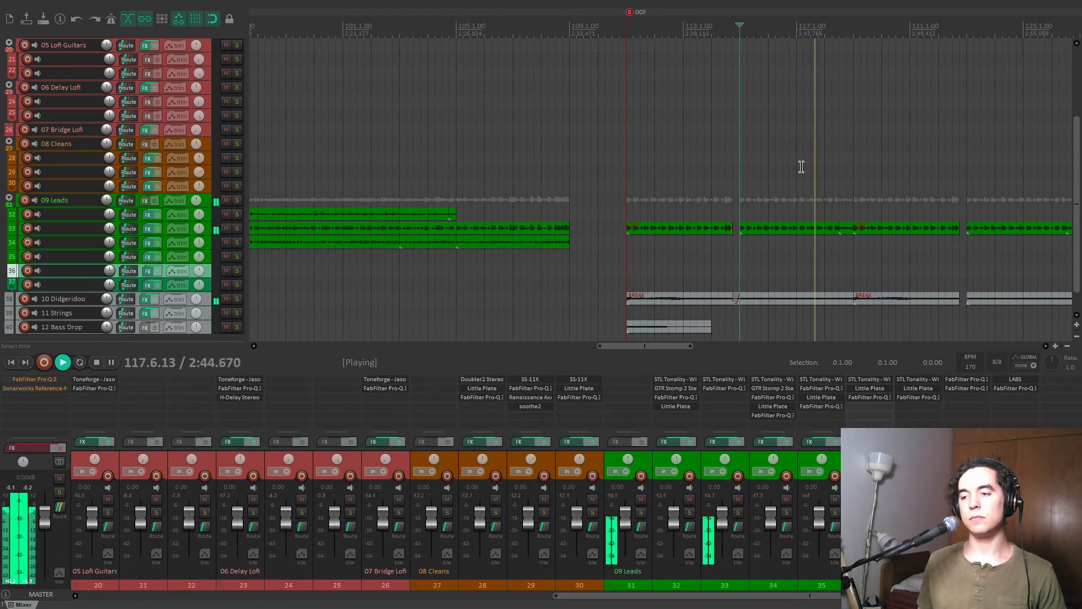
scroll(801, 165, "down", 2)
scroll(773, 163, "down", 3)
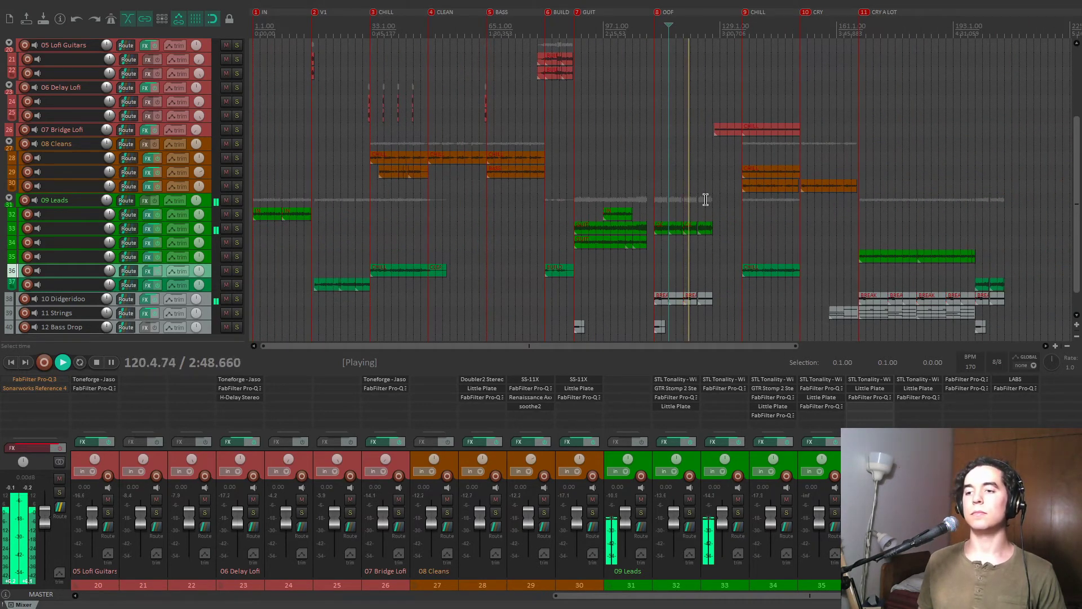
key("space")
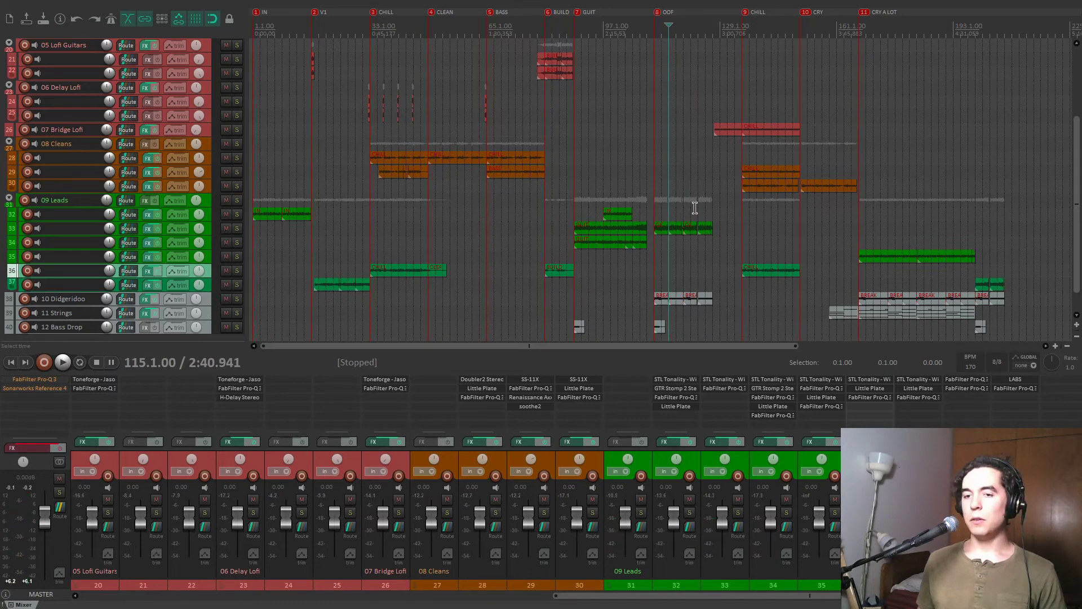
Solo the 10 Didgeridoo track and audition it from the OOF marker.
left_click(654, 264)
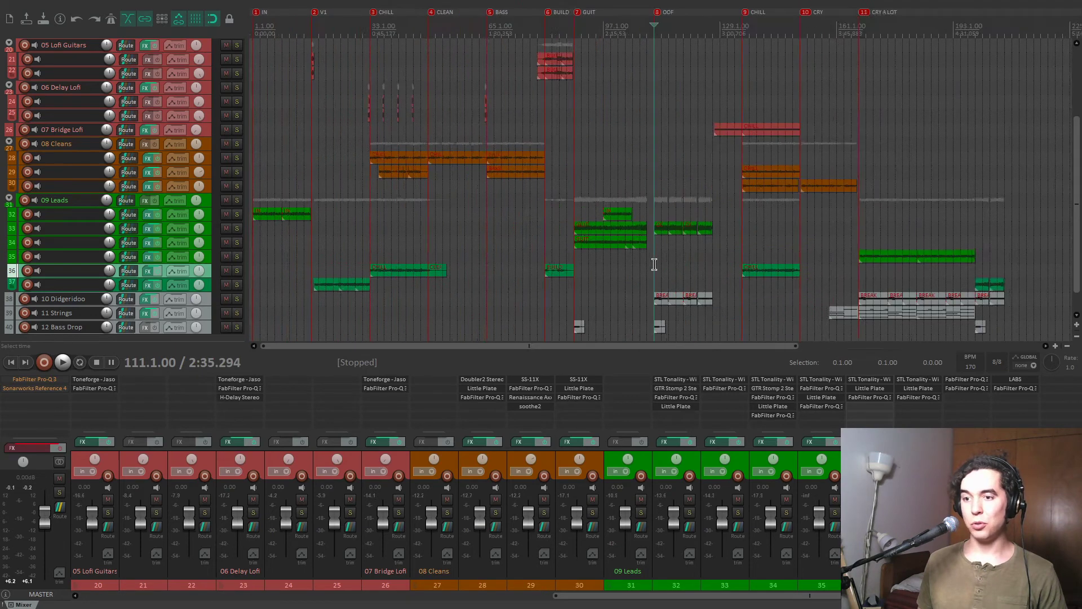
scroll(654, 264, "up", 8)
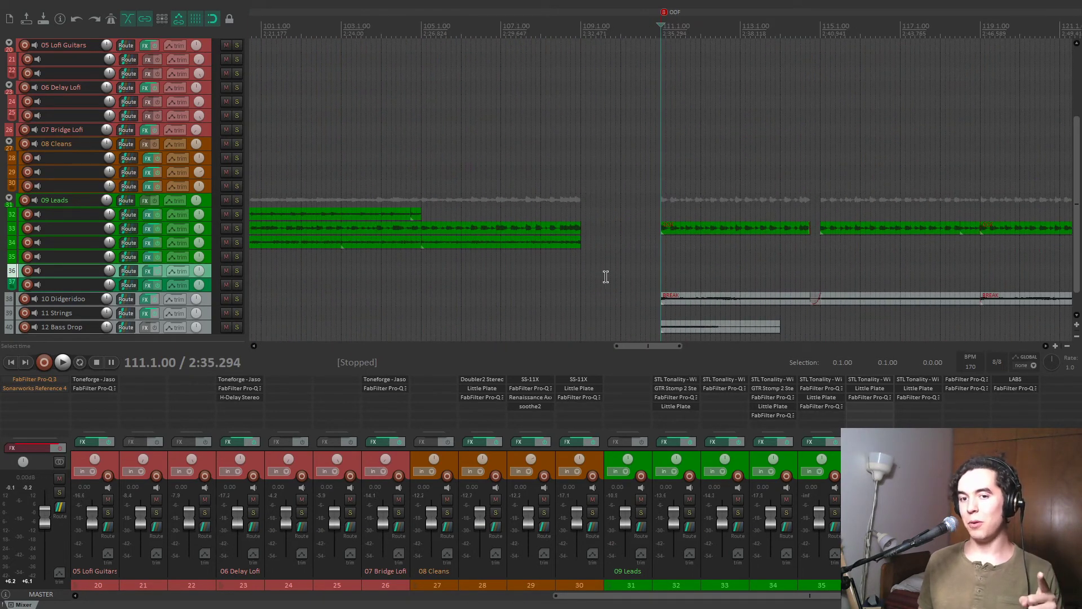
left_click(237, 300)
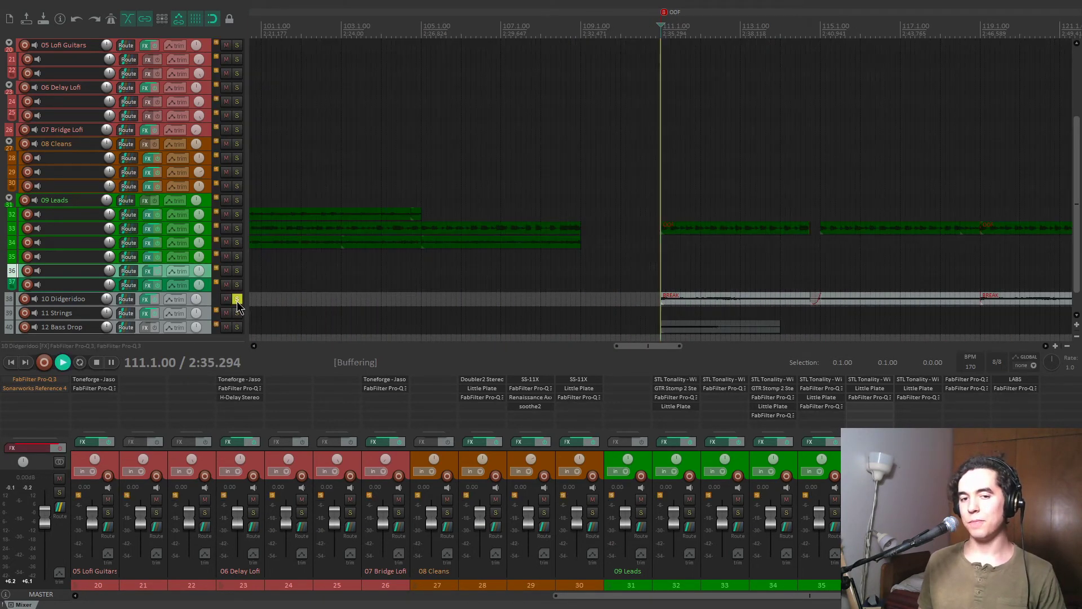
key("space")
scroll(556, 285, "down", 3)
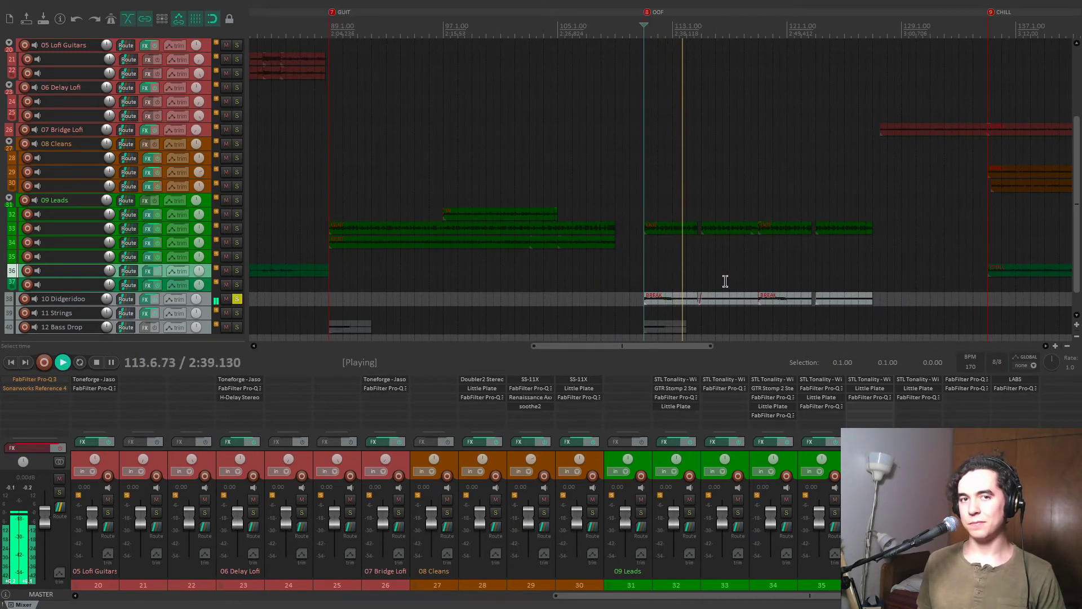
scroll(726, 280, "down", 4)
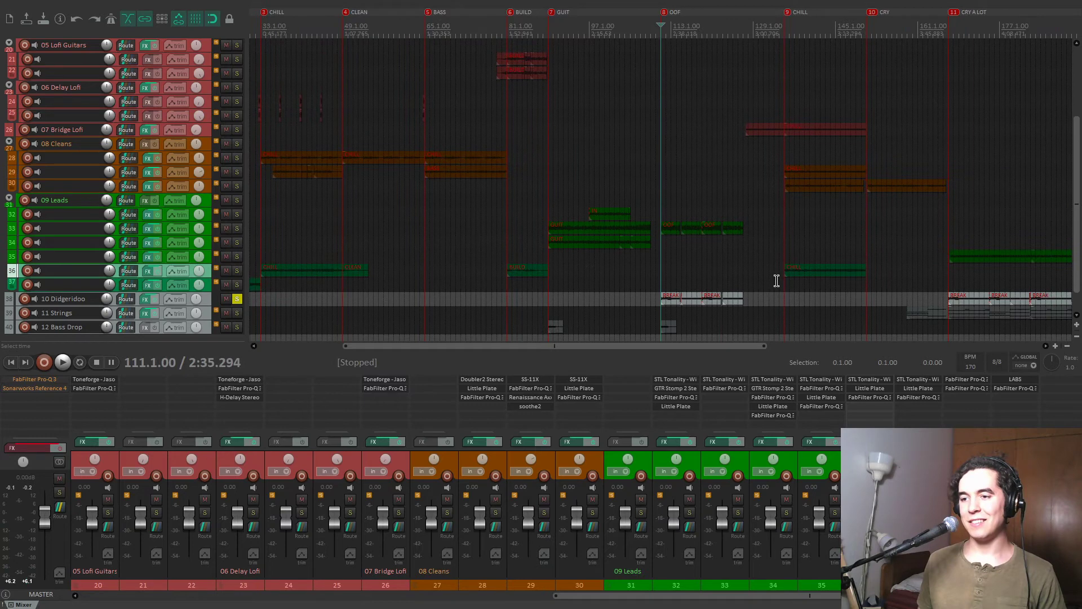
Audition the soloed Didgeridoo track at several points around the CRY A LOT section.
scroll(451, 507, "right", 1)
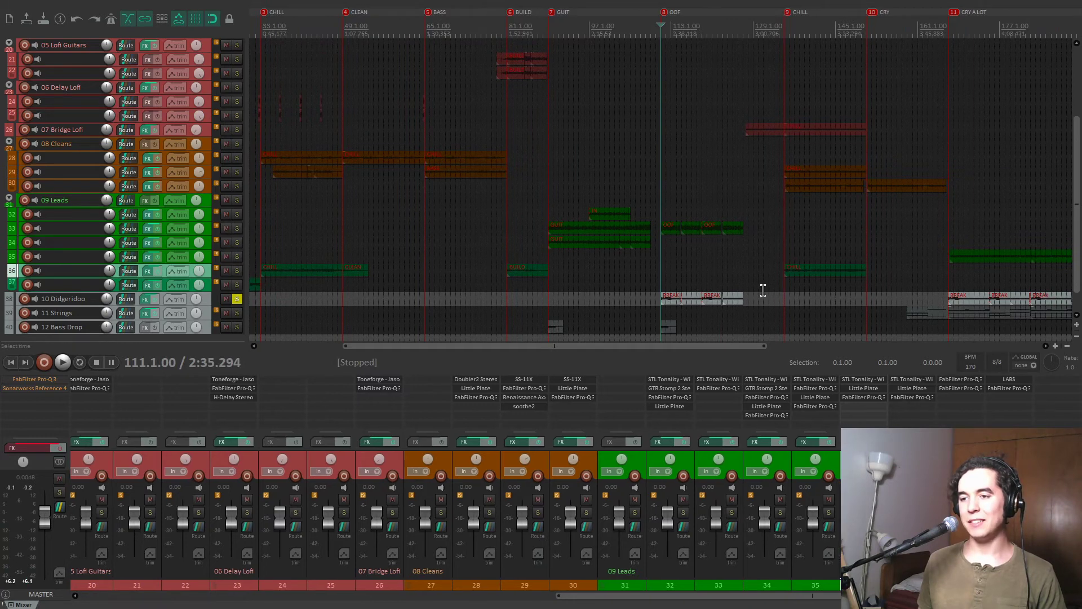
scroll(765, 290, "up", 4)
scroll(862, 280, "down", 3)
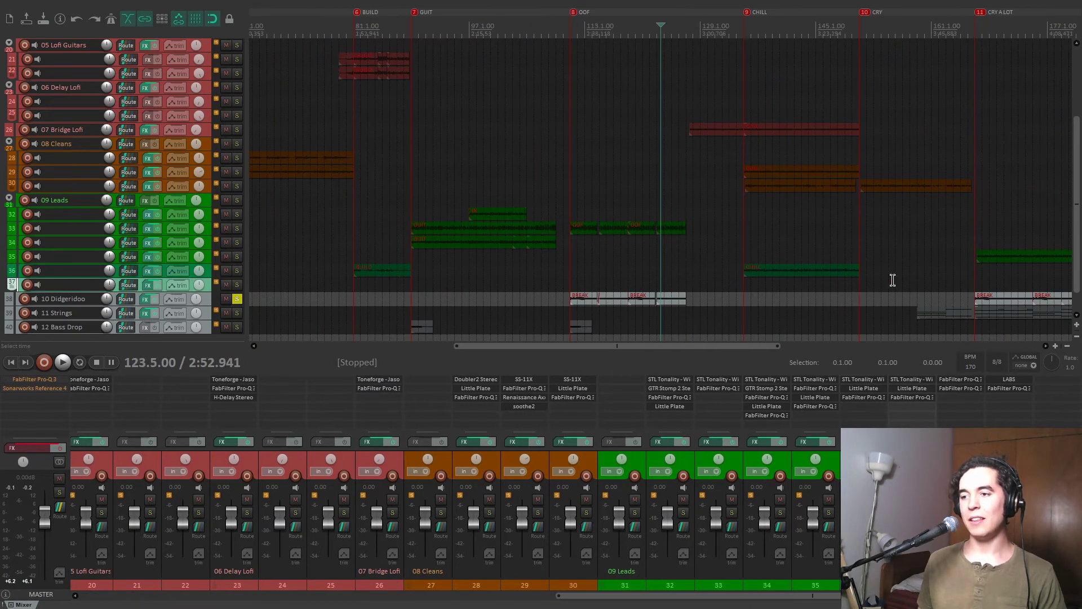
left_click(1033, 280)
scroll(918, 265, "up", 3)
scroll(833, 268, "down", 2)
key("space")
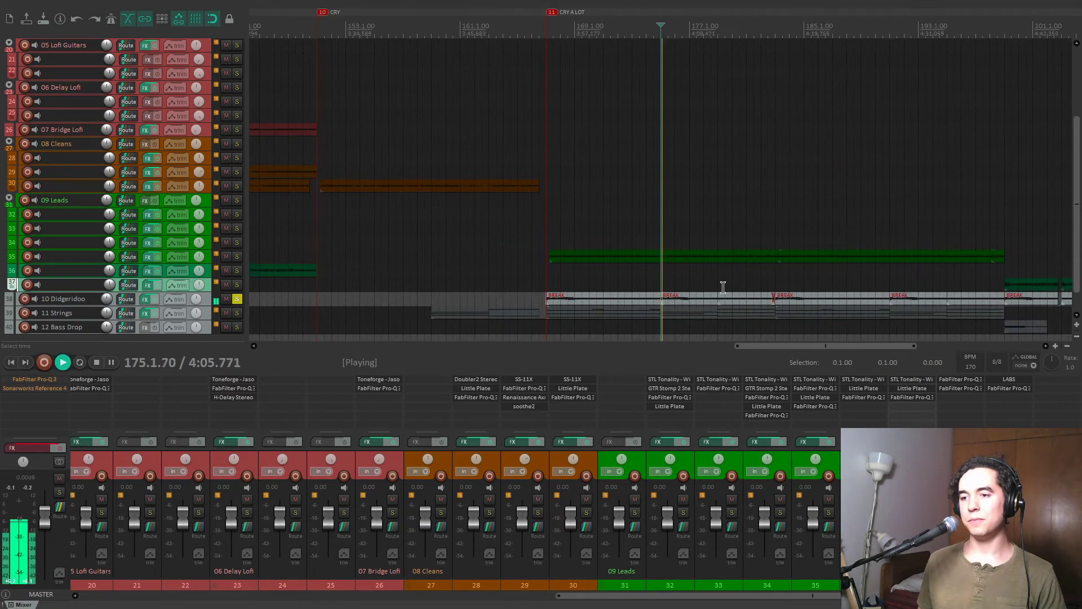
left_click(632, 283)
key("space")
left_click(540, 283)
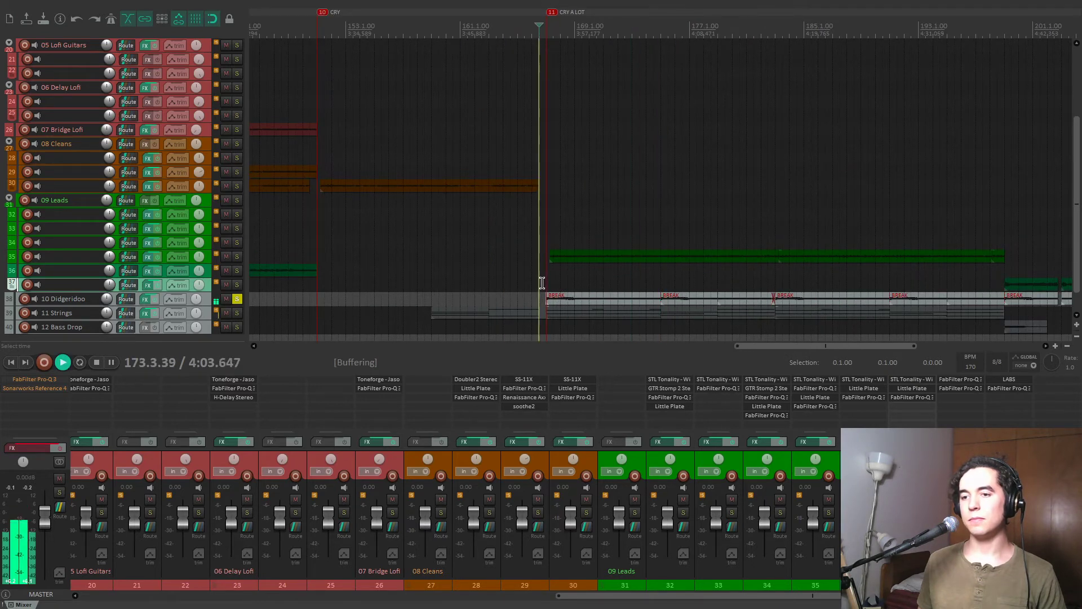
key("space")
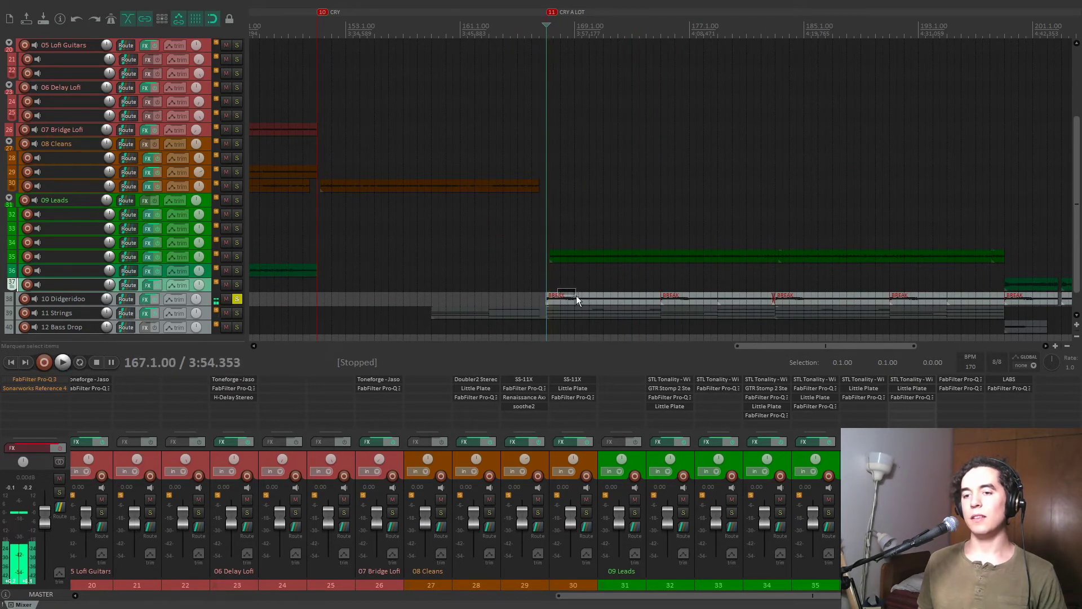
Select the first Didgeridoo item in the CRY A LOT section and play from that section's start.
double_click(578, 298)
left_click(496, 126)
key("space")
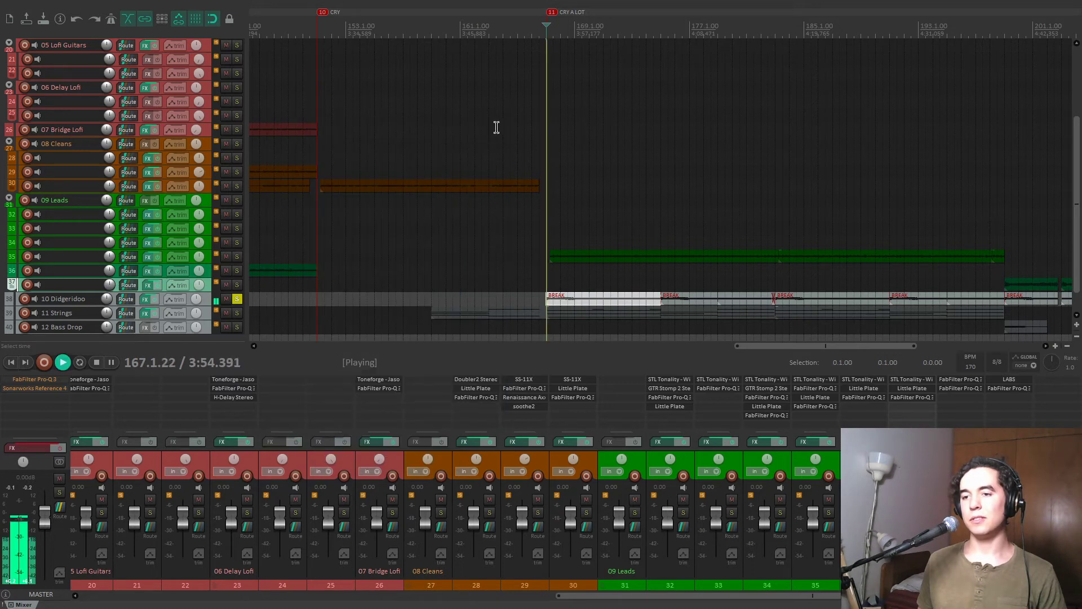
scroll(533, 249, "down", 5)
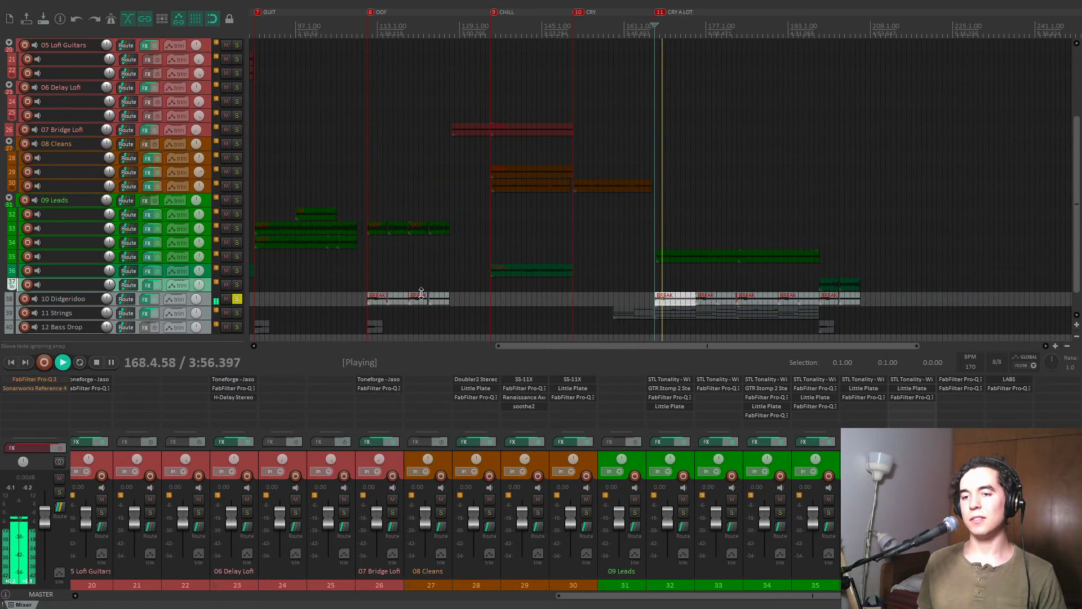
Play the soloed Didgeridoo track from the OOF marker and inspect its first Pro-Q 3 equalizer.
left_click(367, 274)
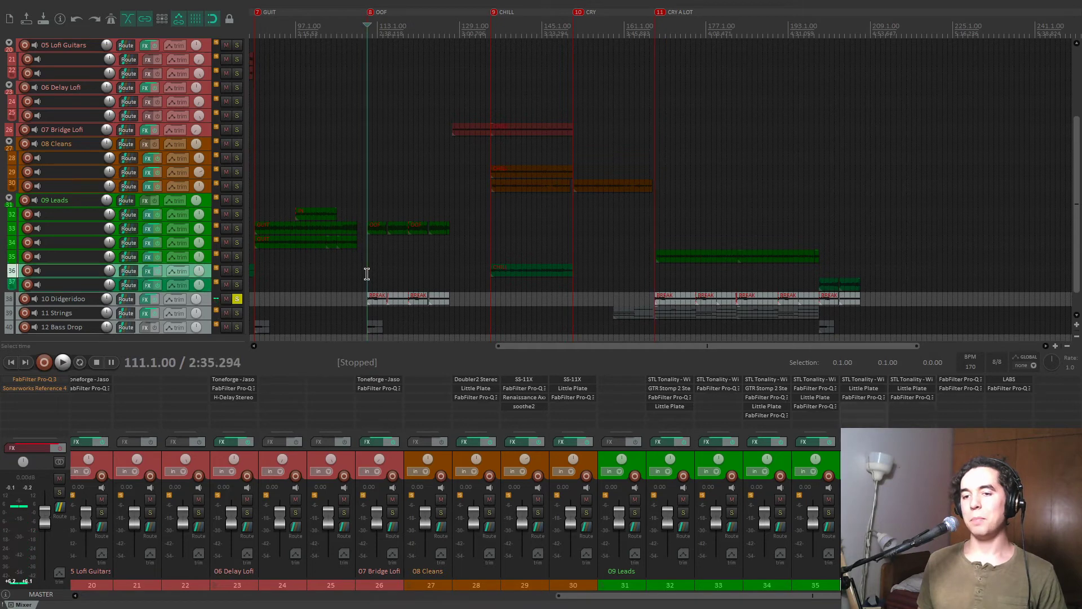
key("space")
left_click(950, 387)
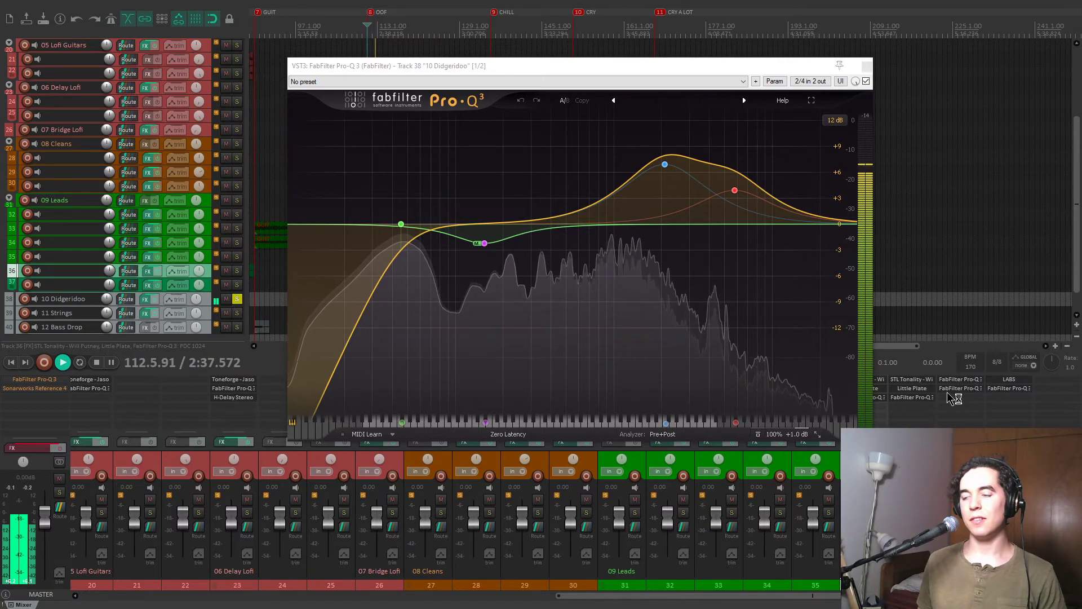
double_click(955, 394)
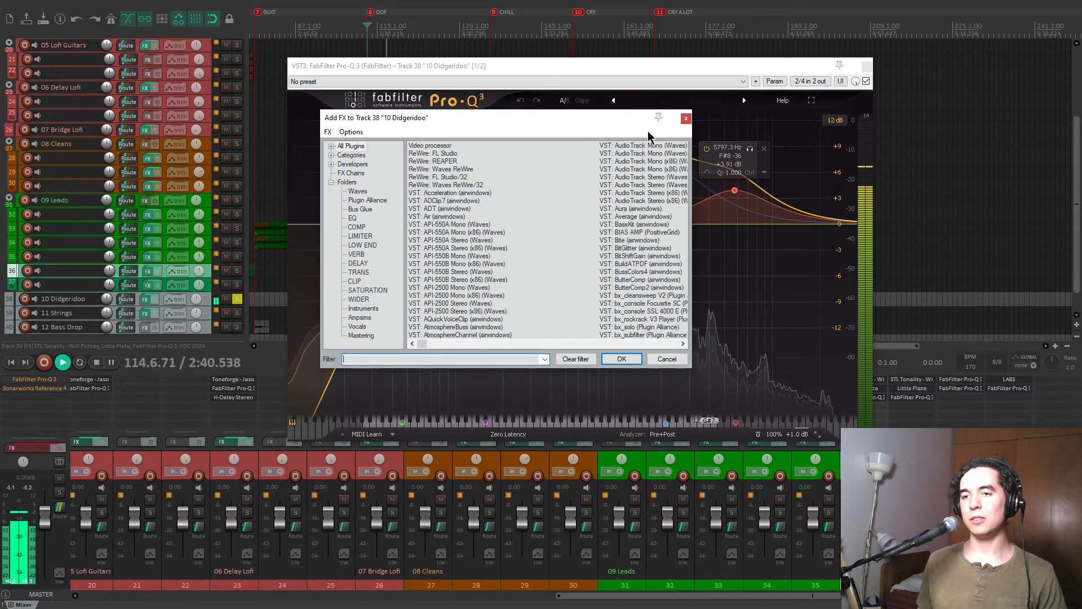
left_click(779, 161)
key("space")
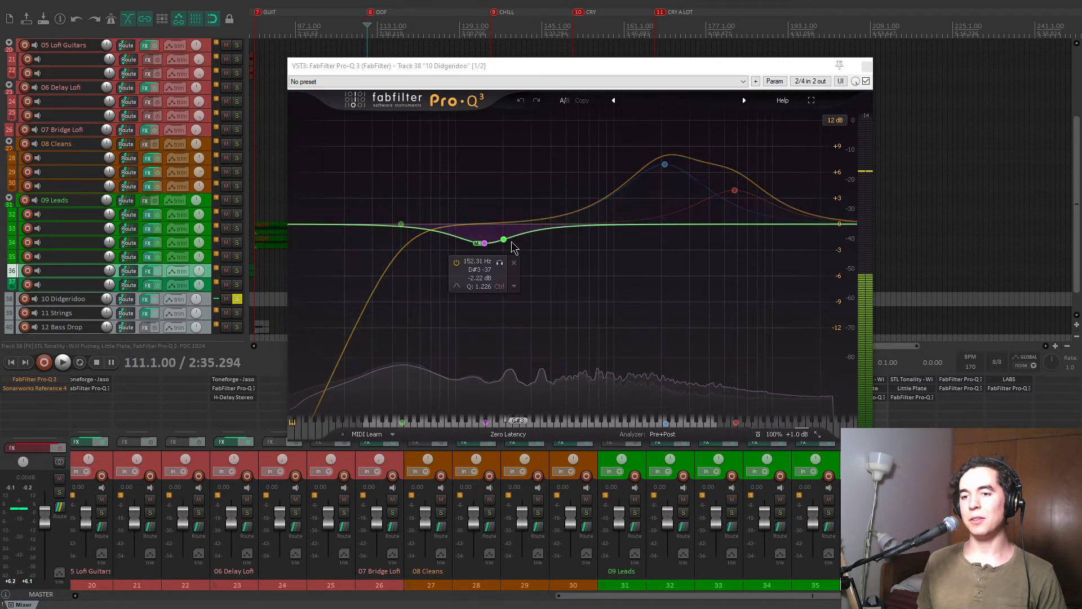
key("space")
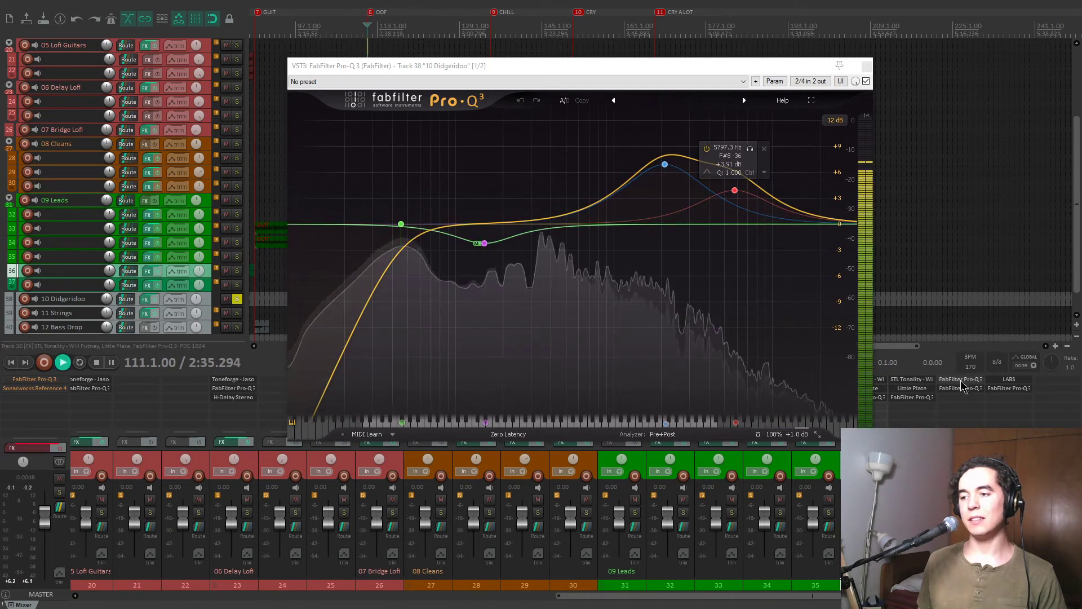
Open the Didgeridoo's second Pro-Q 3 and compare the track's sound with its effects bypassed and enabled.
left_click(961, 387)
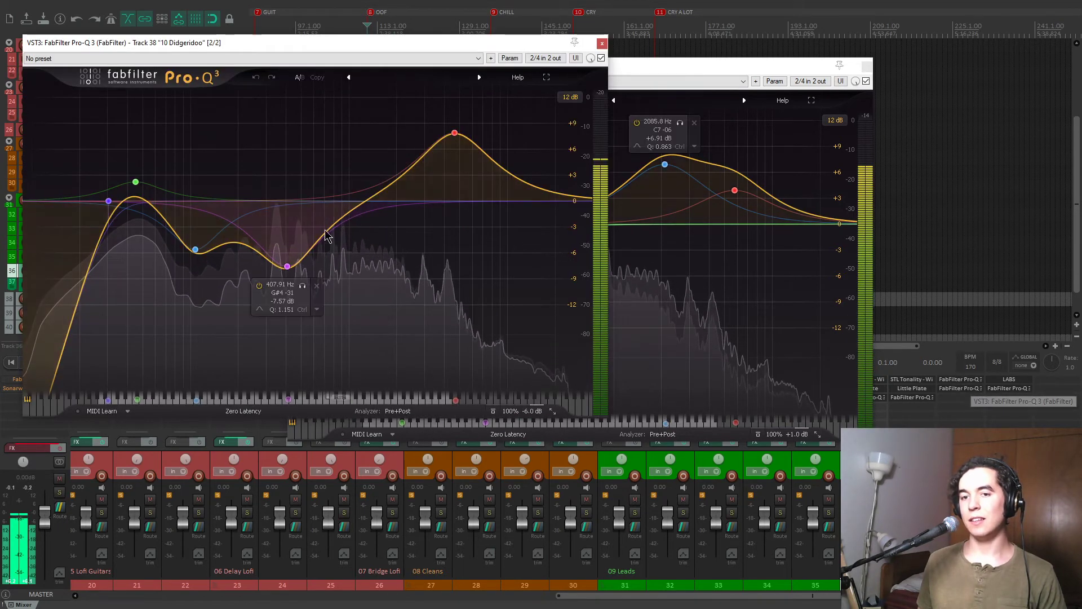
left_click(973, 441)
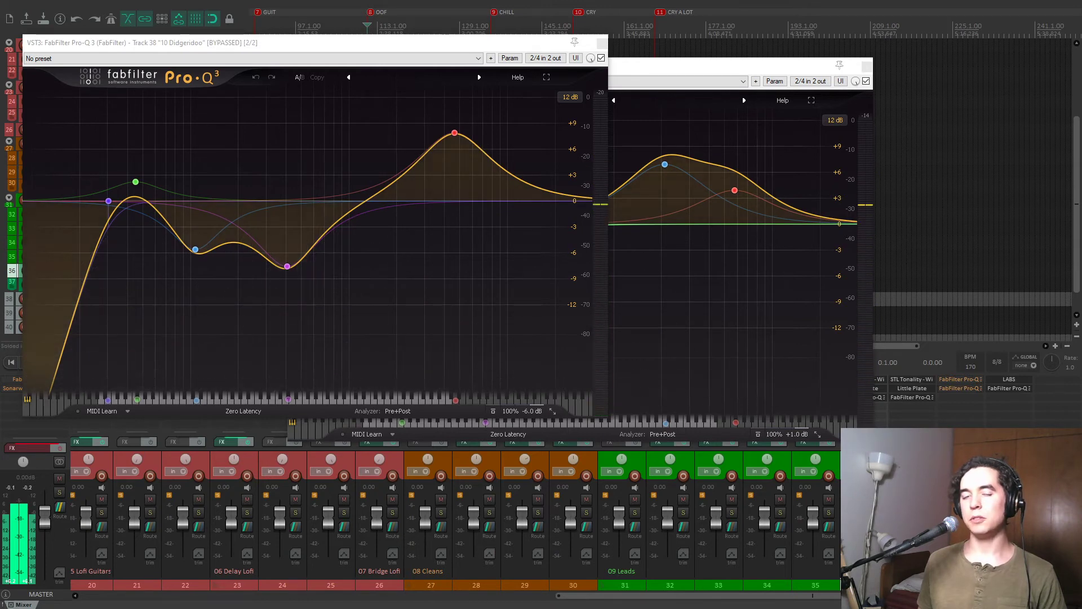
left_click(974, 512)
key("space")
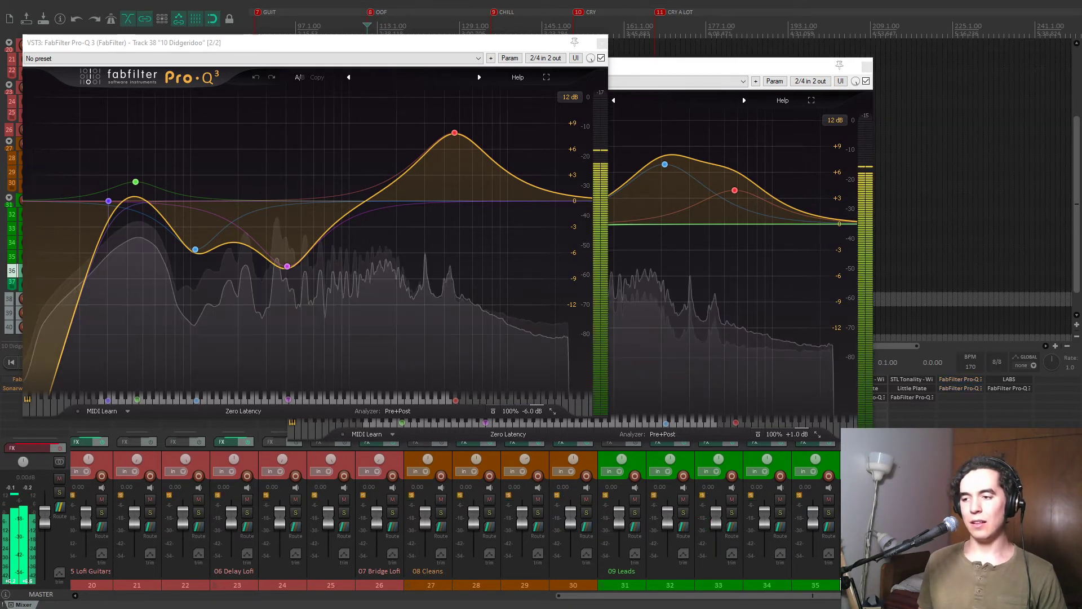
left_click(974, 442)
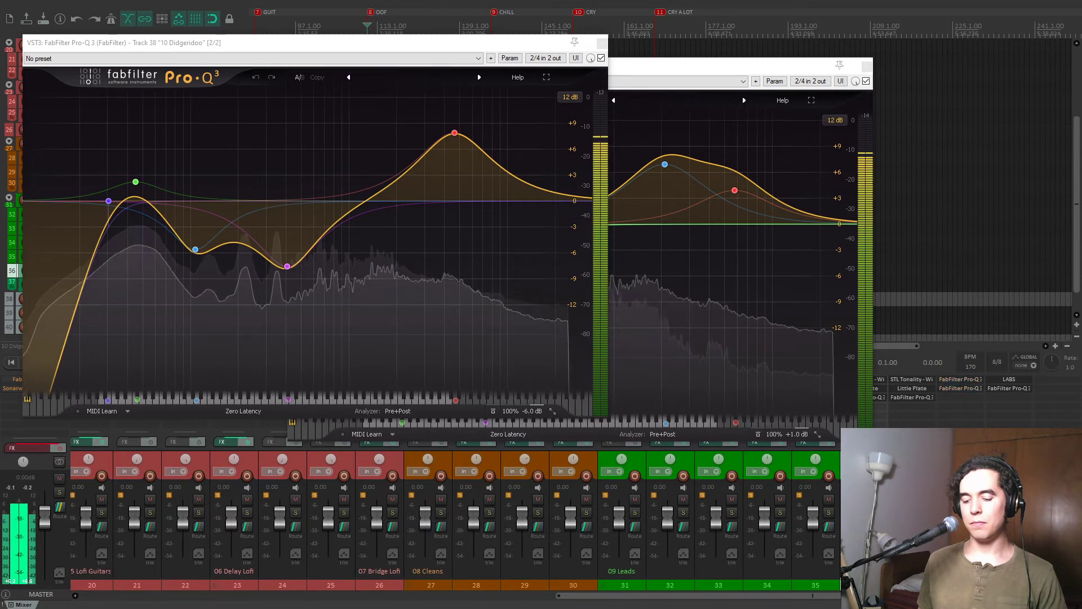
left_click(974, 442)
left_click(973, 442)
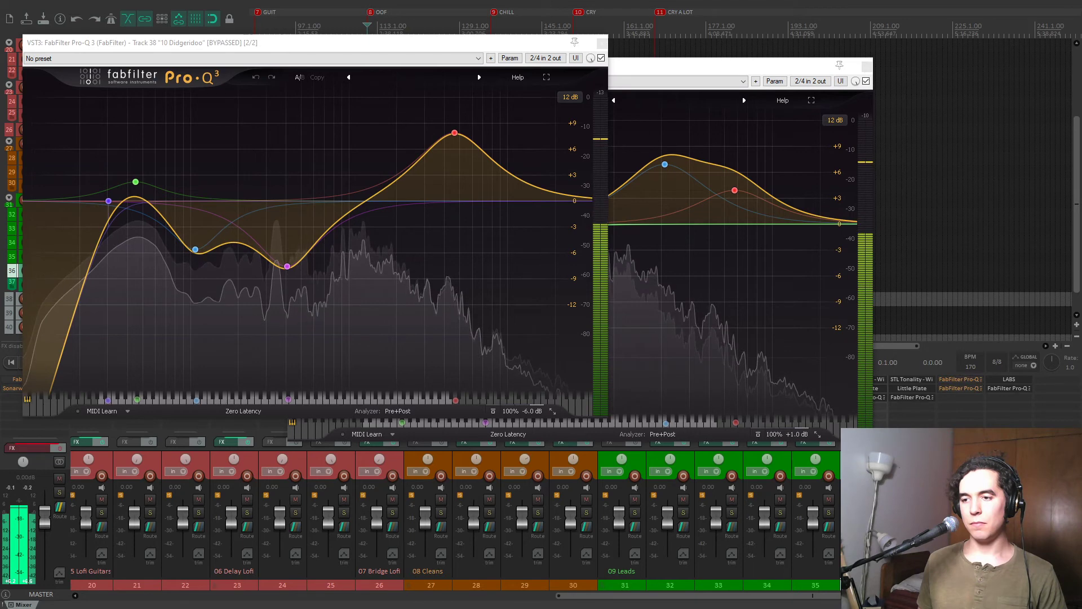
key("space")
Close both Didgeridoo Pro-Q 3 windows and audition the soloed track once more from the OOF marker.
left_click_drag(684, 67, 894, 110)
left_click_drag(741, 114, 677, 214)
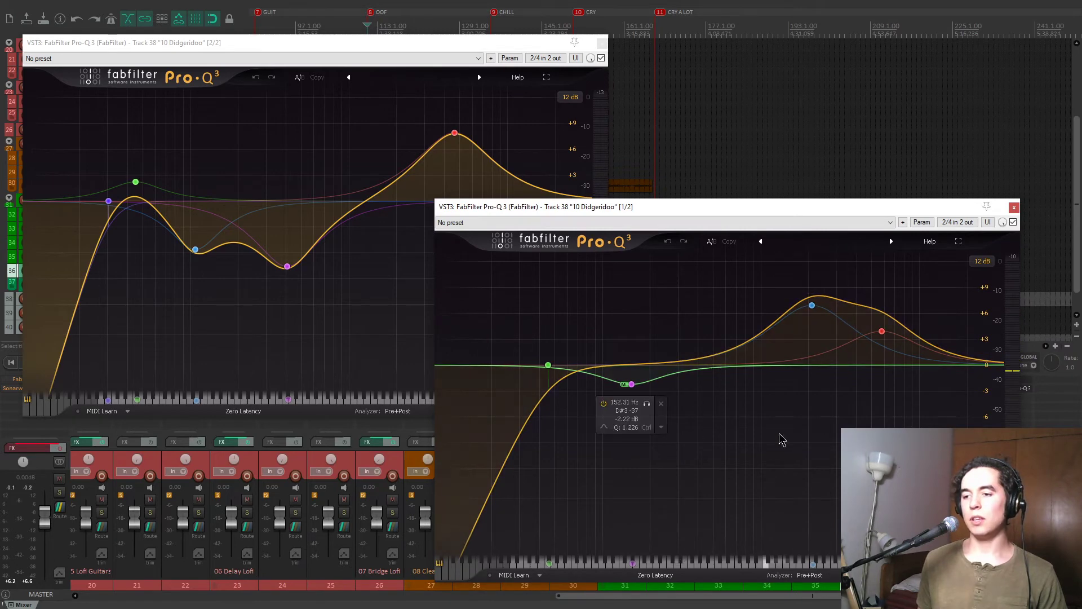
left_click(1014, 207)
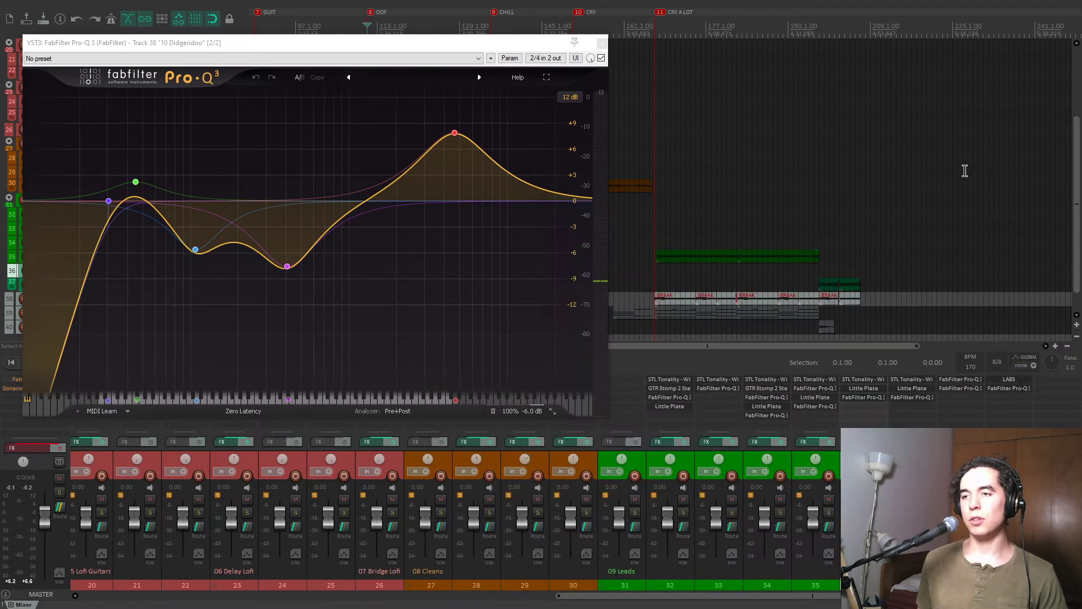
left_click(597, 44)
key("space")
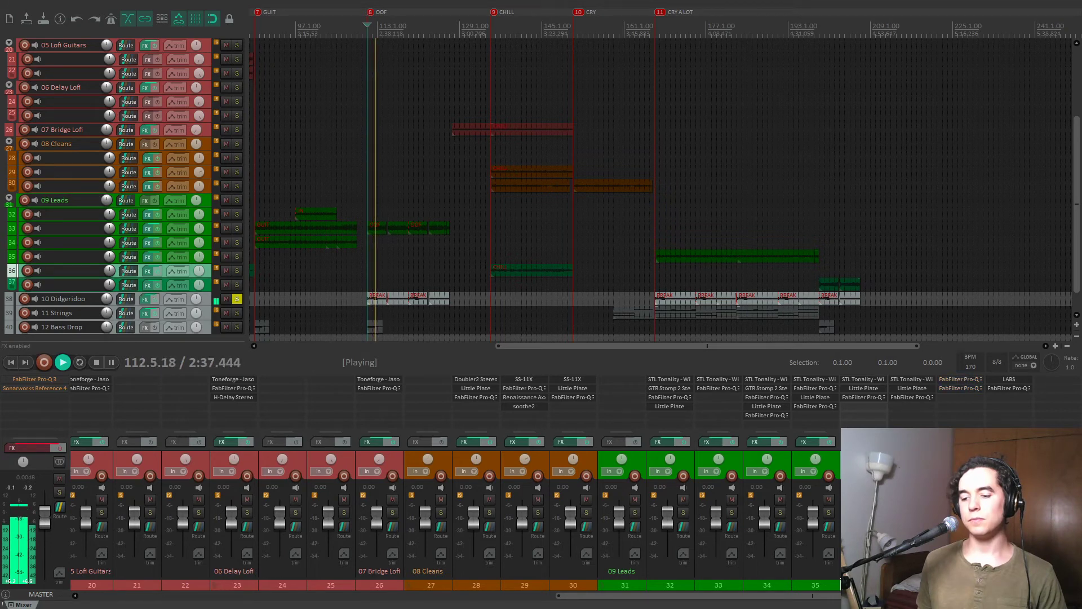
key("space")
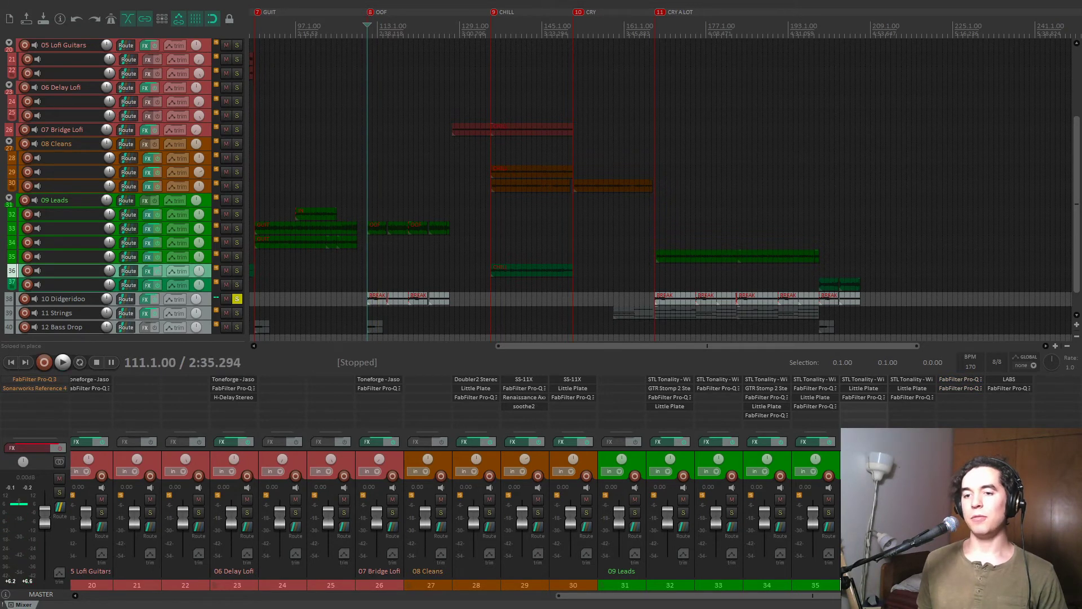
Play the OOF section while toggling the Didgeridoo's solo to compare it with the full mix, leaving it unsoloed.
left_click(236, 299)
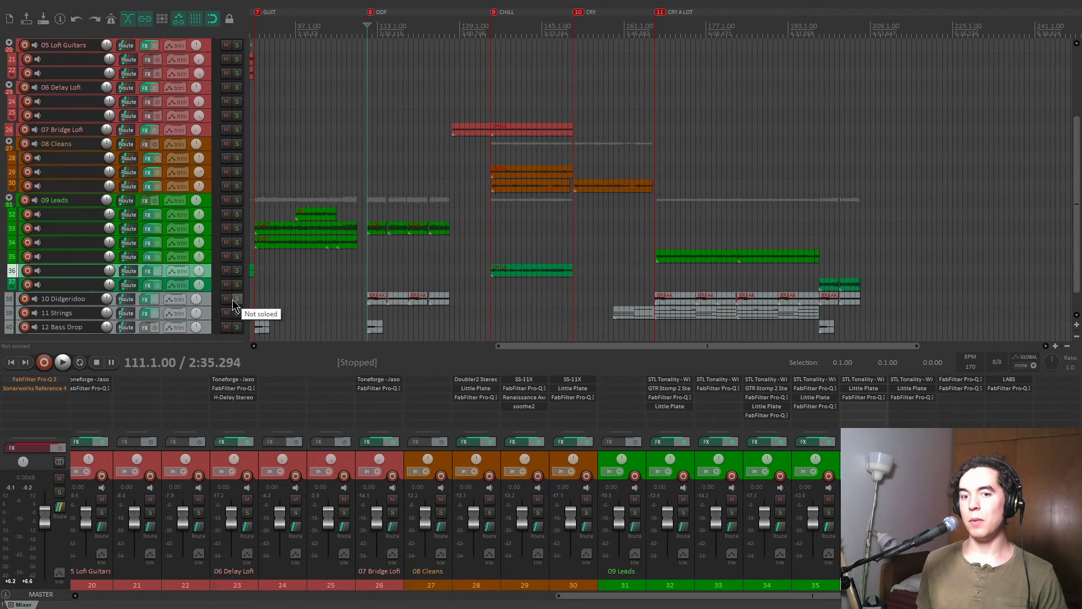
key("space")
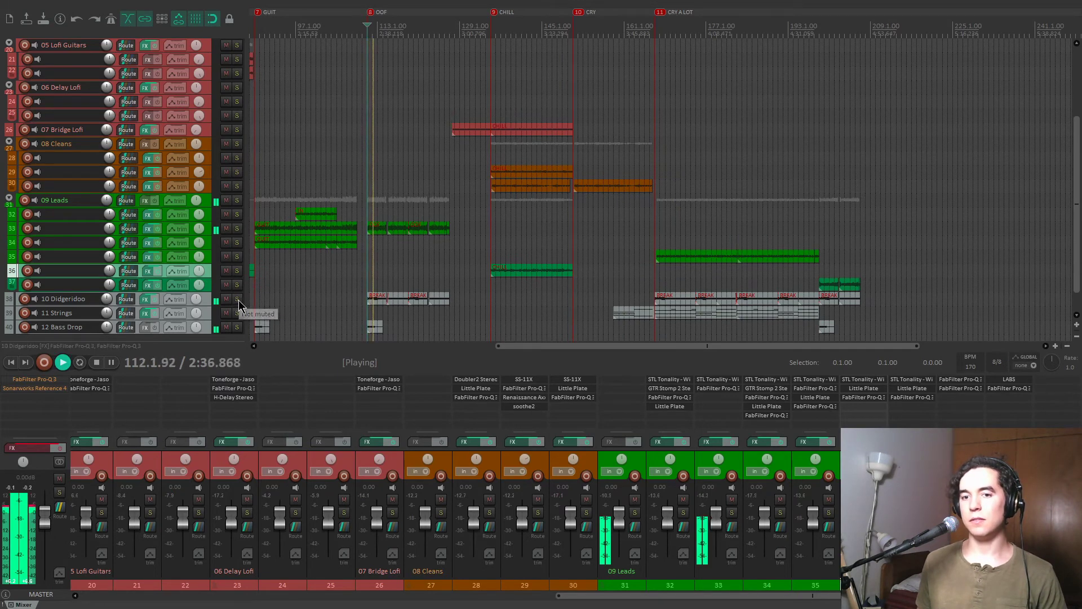
left_click(238, 300)
left_click(237, 300)
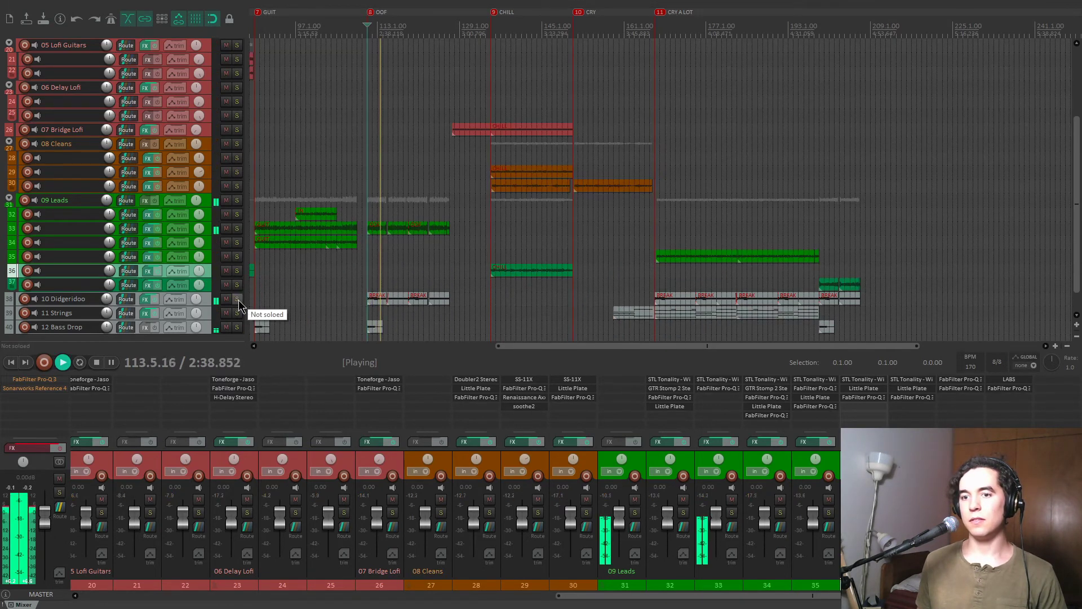
left_click(238, 300)
scroll(603, 271, "up", 5)
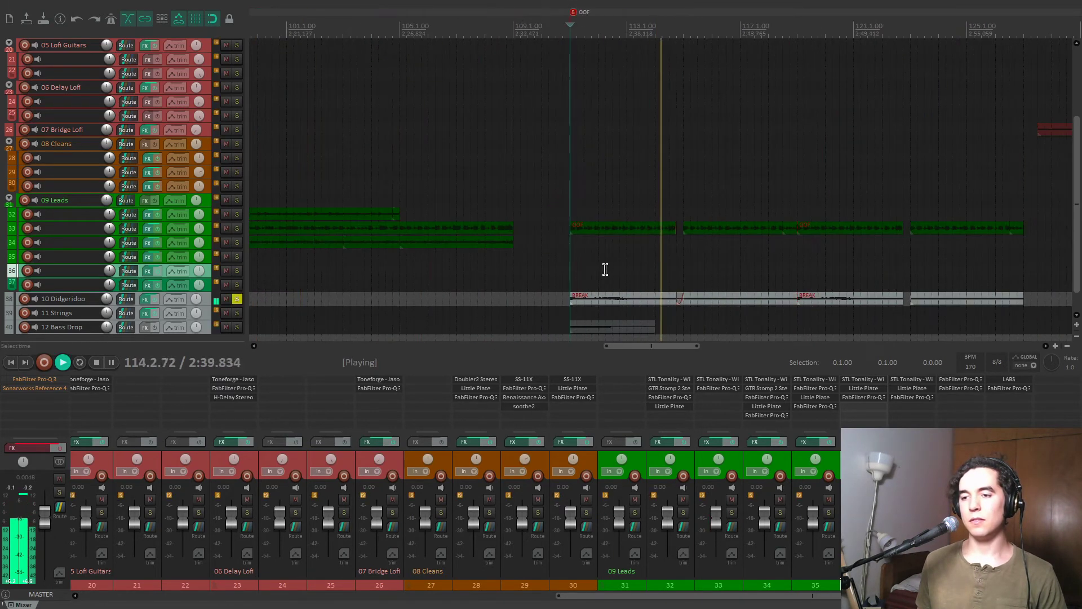
left_click(237, 301)
scroll(628, 280, "down", 5)
key("space")
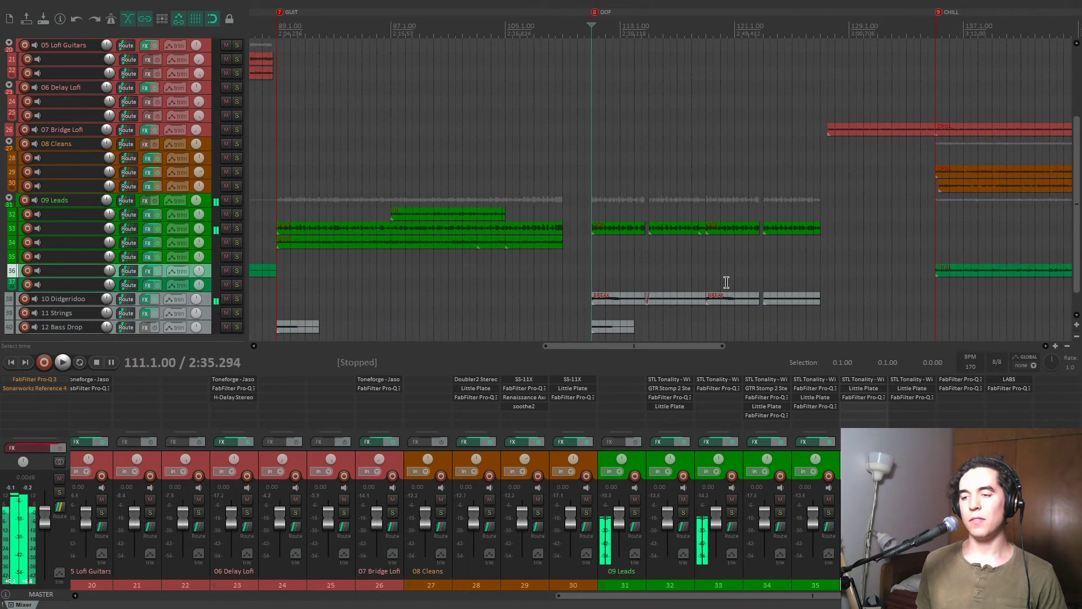
Solo the 12 Bass Drop track and audition it from the GUIT marker.
scroll(726, 282, "down", 5)
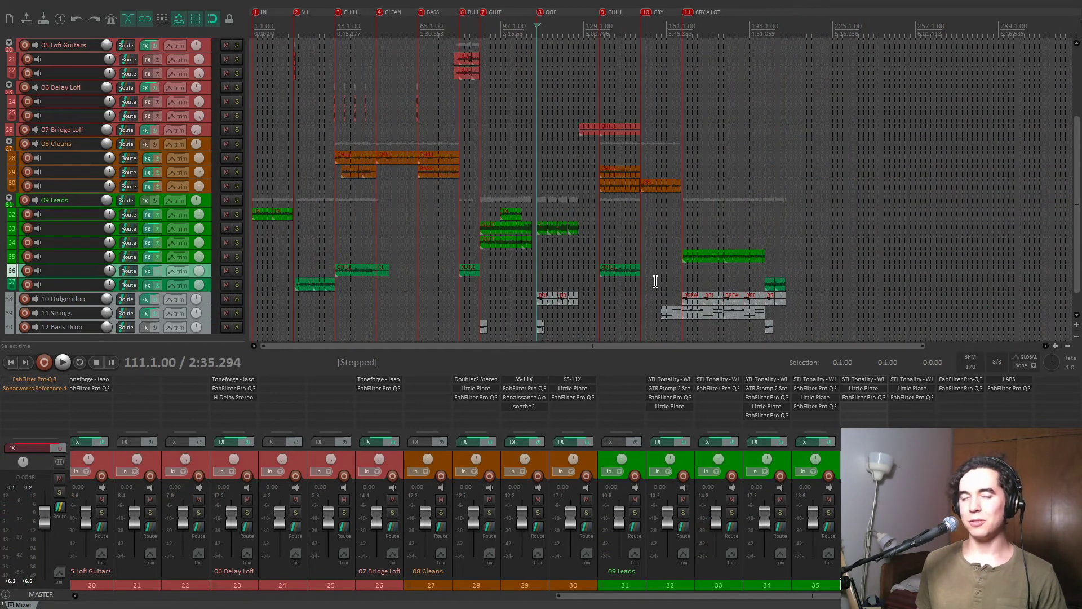
left_click(480, 293)
left_click(236, 328)
key("space")
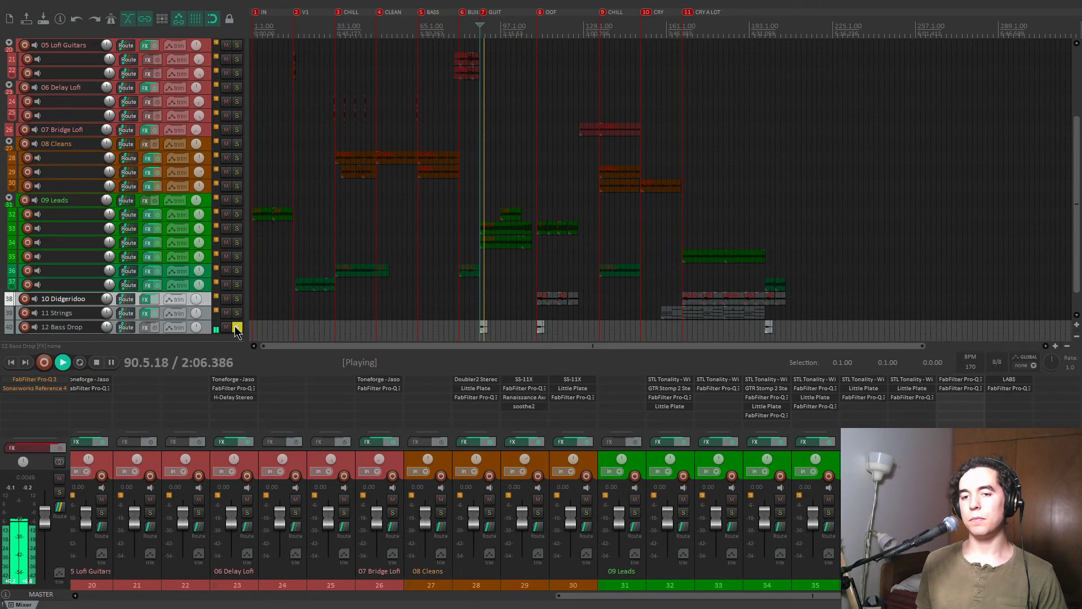
key("space")
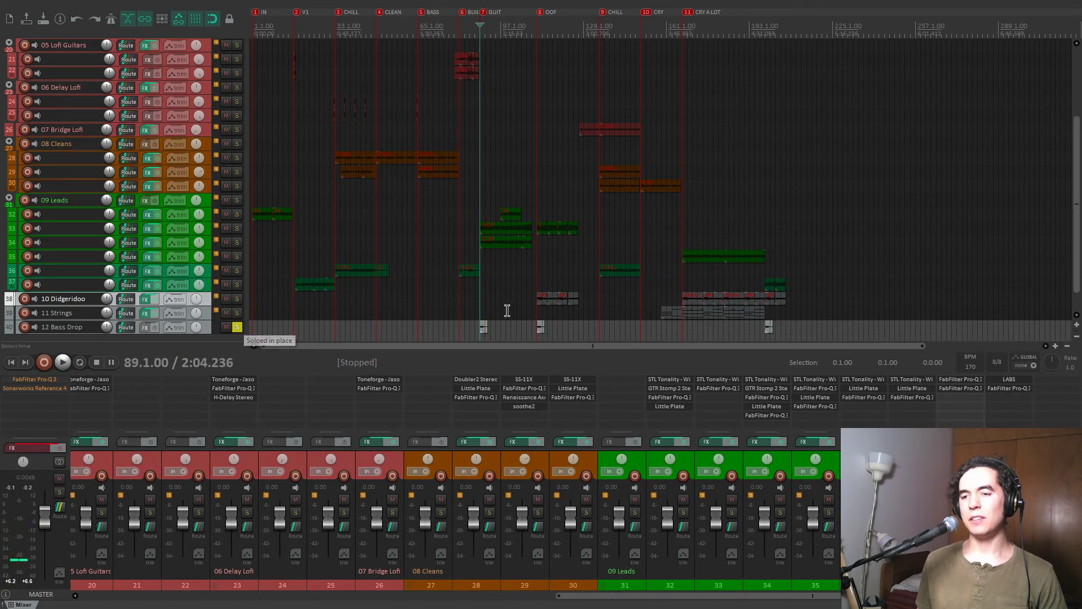
Unsolo the Bass Drop track and play the full mix from the GUIT marker.
left_click(534, 315)
left_click(480, 302)
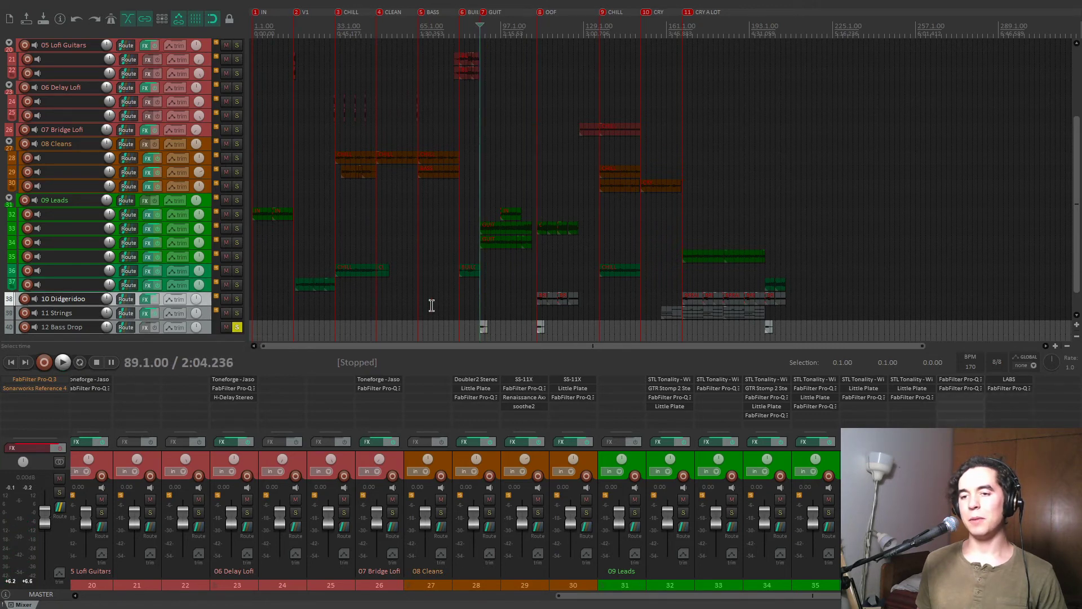
left_click(237, 327)
key("space")
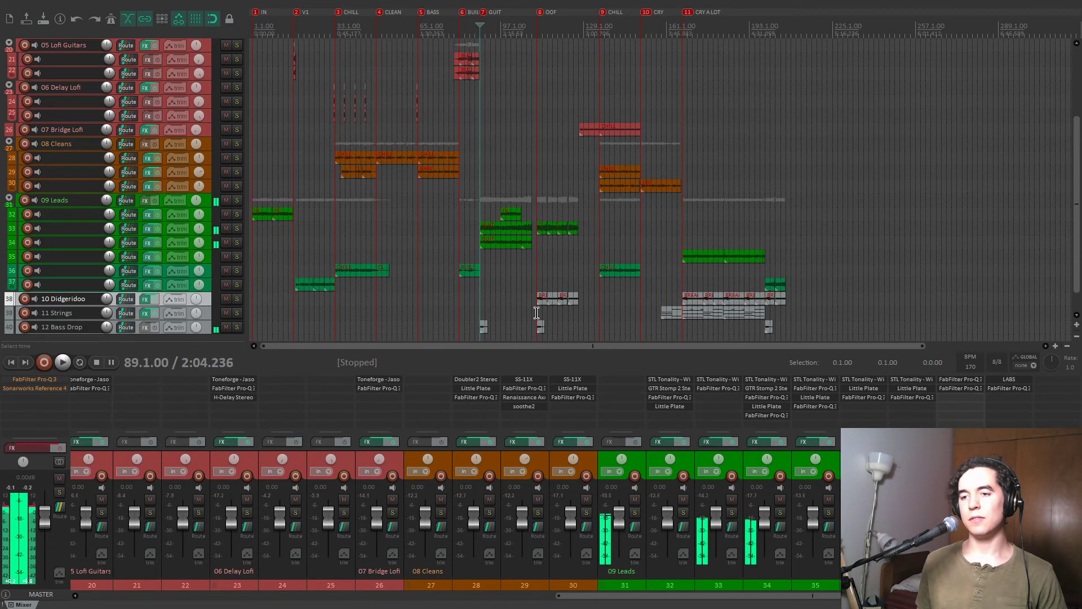
Play from the start of the Strings part at bar 159, toggling the 11 Strings track's solo against the full mix.
left_click(541, 313)
left_click(594, 311)
scroll(631, 312, "up", 7)
left_click(723, 314)
scroll(723, 314, "down", 3)
scroll(723, 314, "down", 3)
left_click(783, 285)
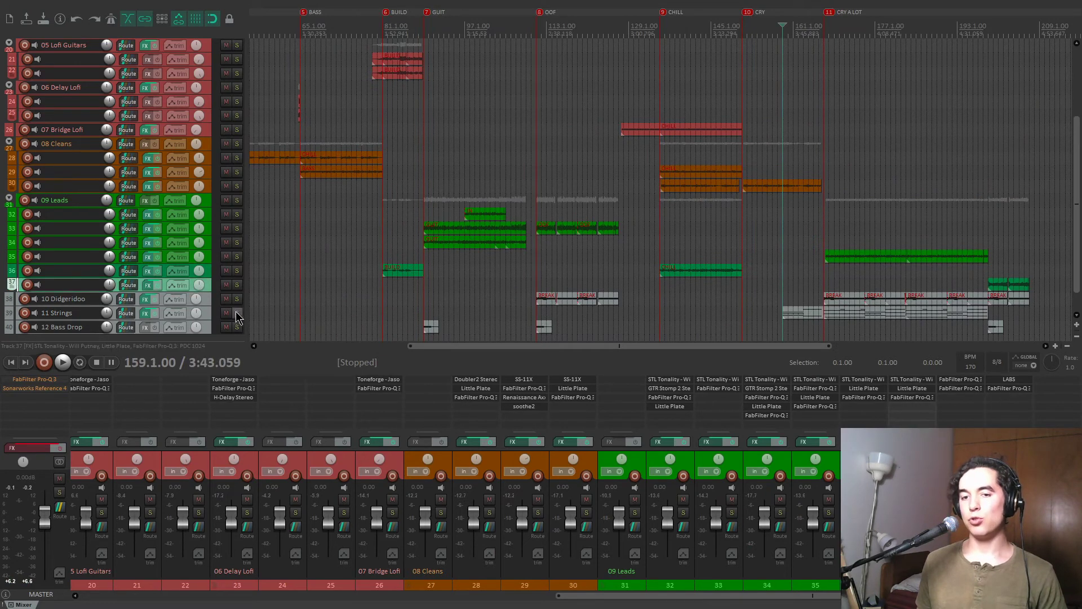
left_click(236, 313)
key("space")
scroll(812, 332, "up", 4)
left_click(237, 314)
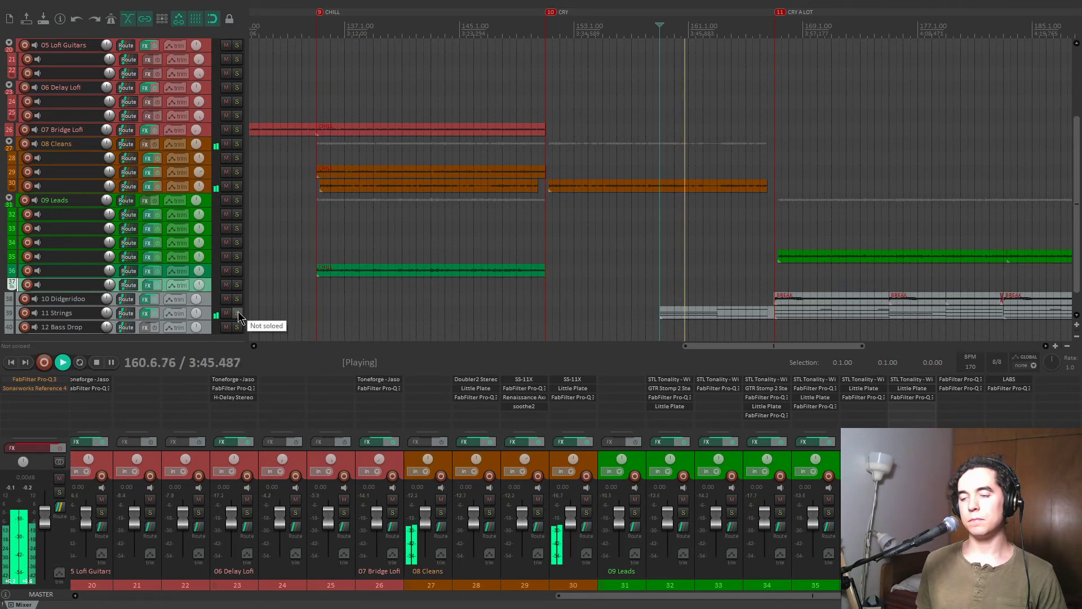
Inspect the Strings track's LABS instrument while auditioning the track soloed, and close its window.
left_click(1009, 383)
left_click_drag(632, 90, 672, 82)
left_click(237, 313)
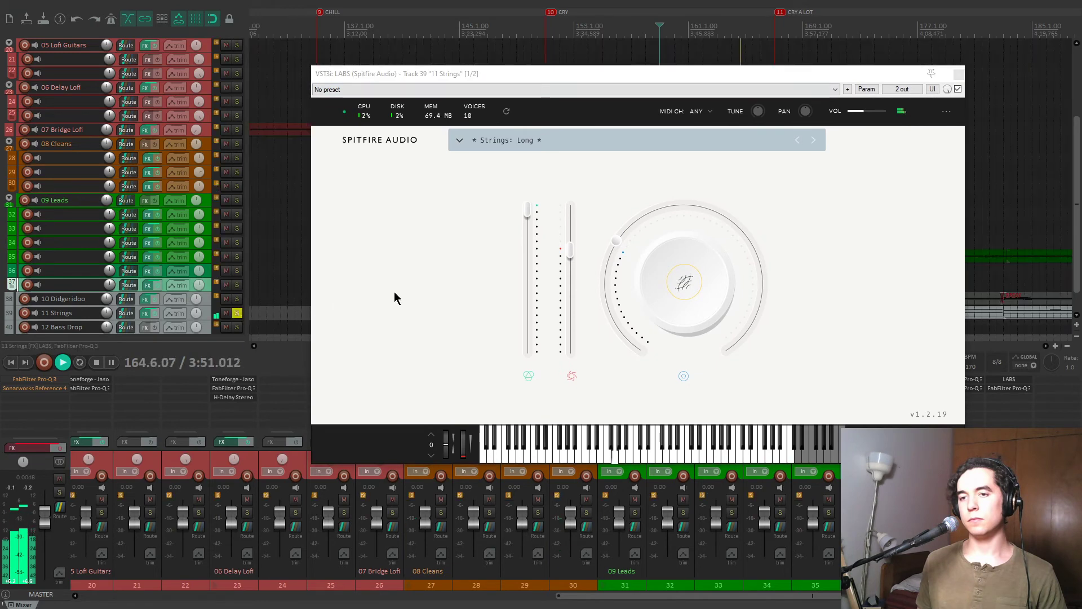
left_click_drag(568, 85, 497, 65)
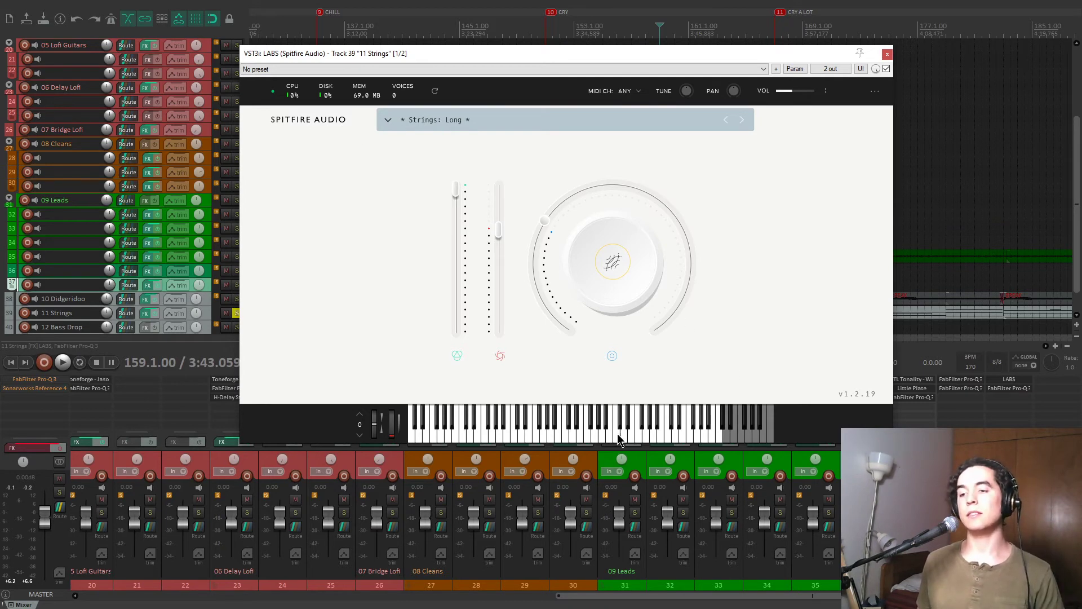
left_click(887, 54)
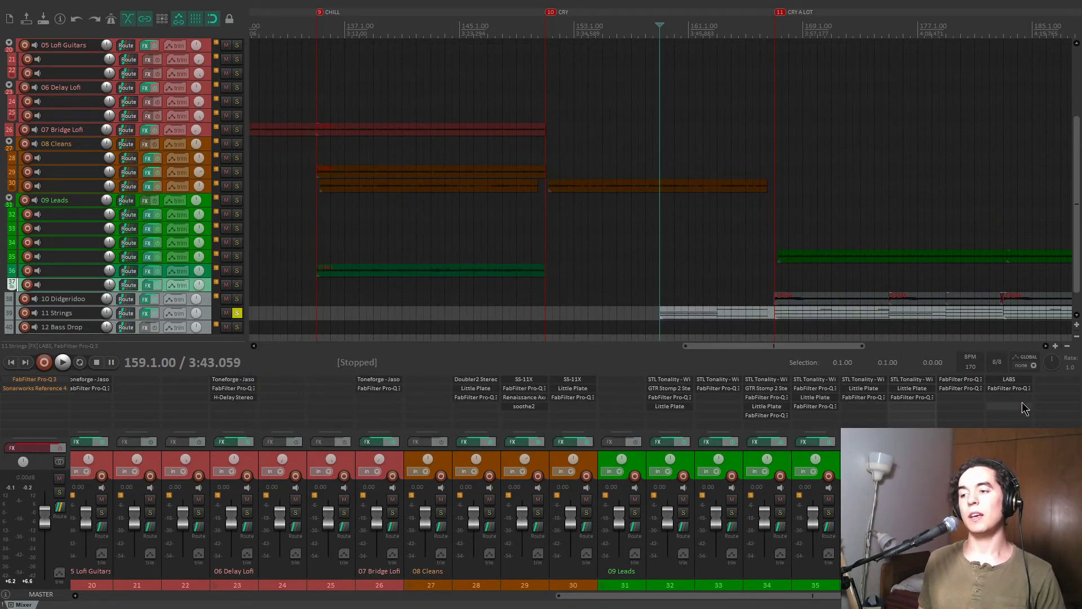
Open the Strings track's Pro-Q 3 and toggle its 3483.9 Hz high-cut band during playback.
left_click(1014, 388)
left_click_drag(441, 48, 550, 75)
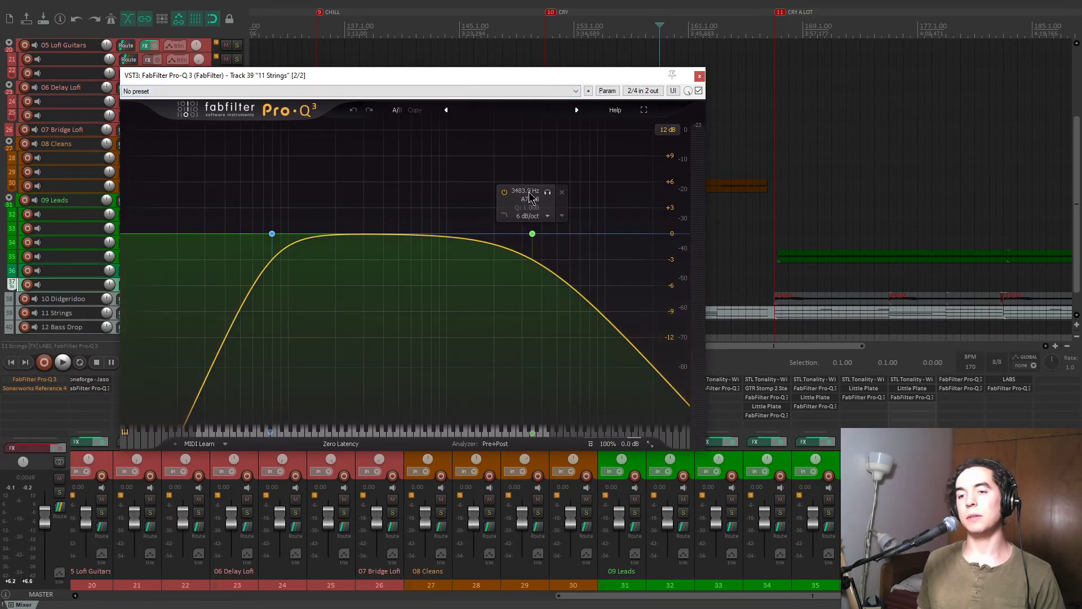
key("space")
left_click(504, 192)
left_click(504, 192)
left_click(505, 192)
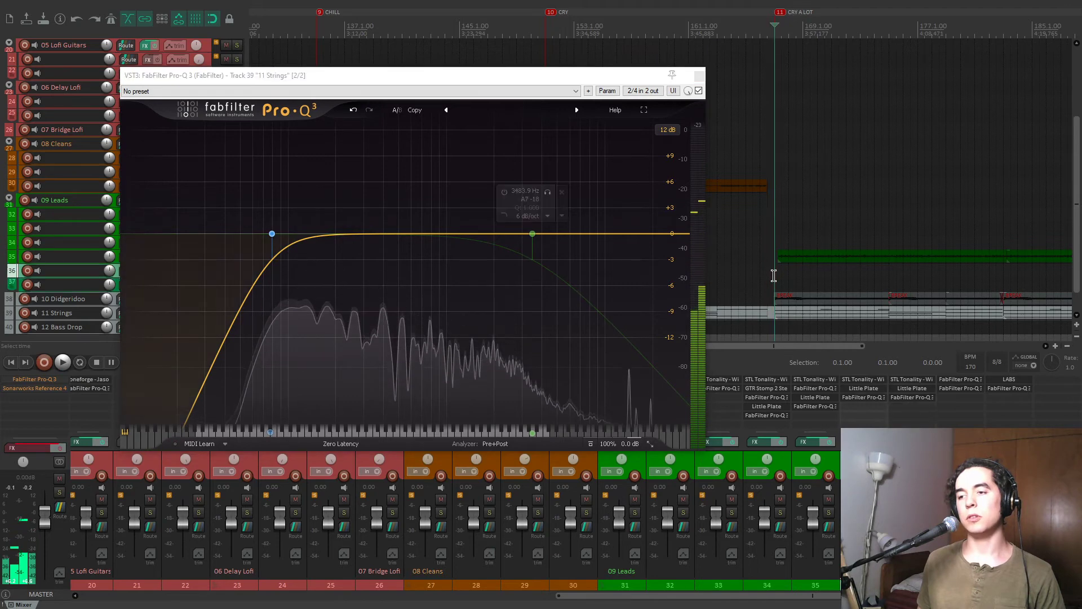
Play from the CRY A LOT marker, comparing the Strings with the high-cut band off and on, and soloed against the full mix.
key("space")
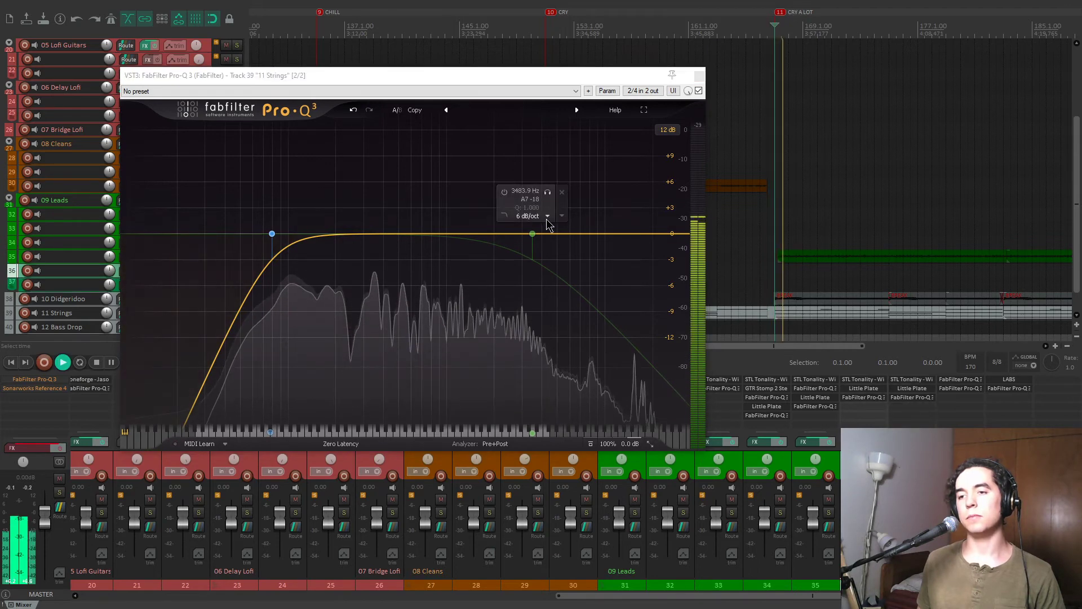
left_click(507, 192)
left_click(507, 192)
left_click(507, 192)
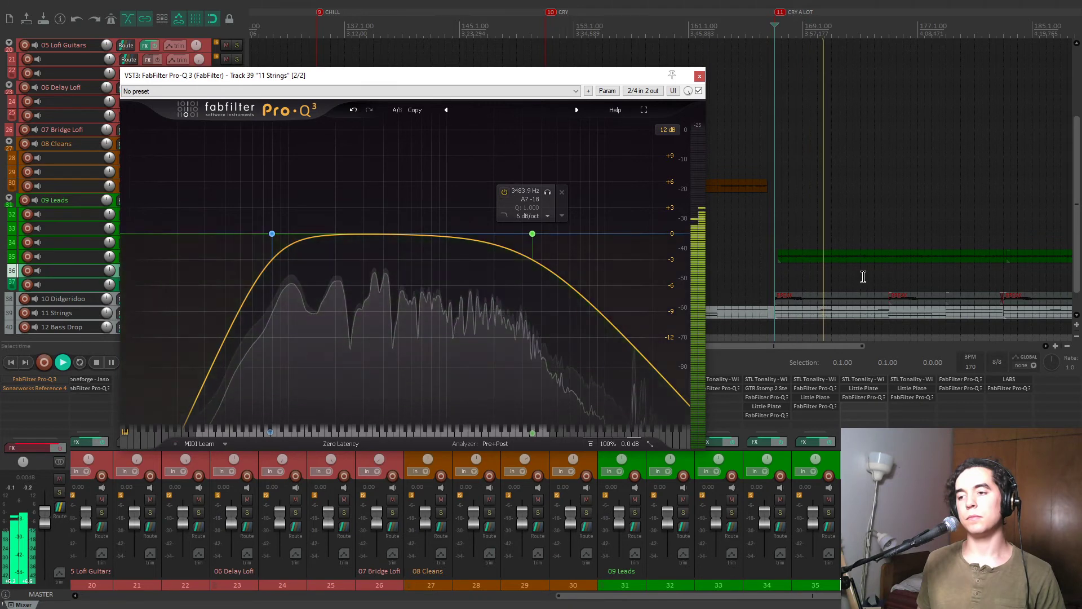
left_click(1022, 512)
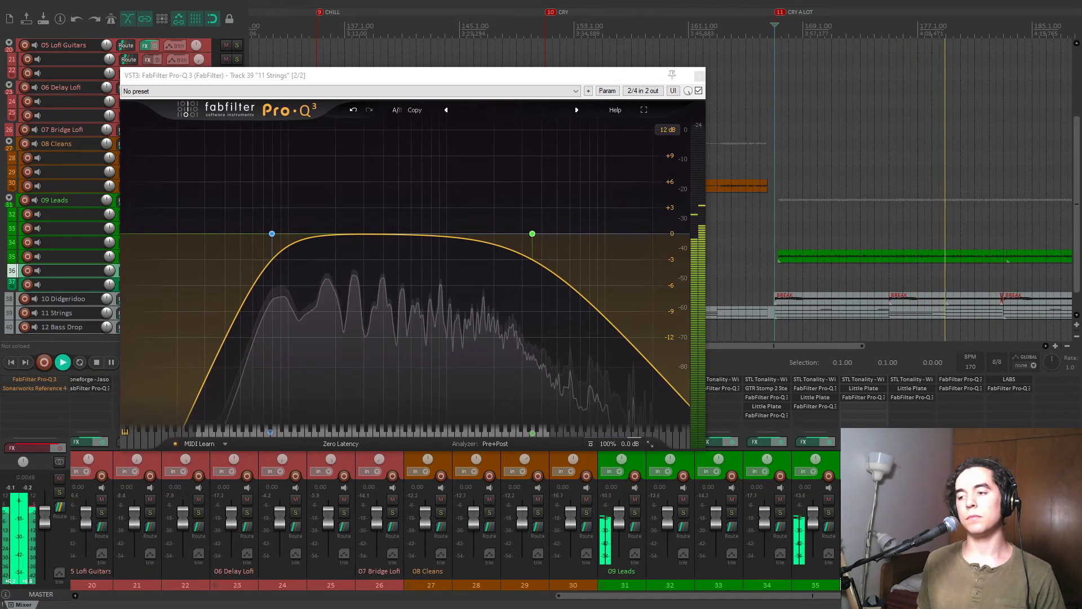
left_click(1022, 512)
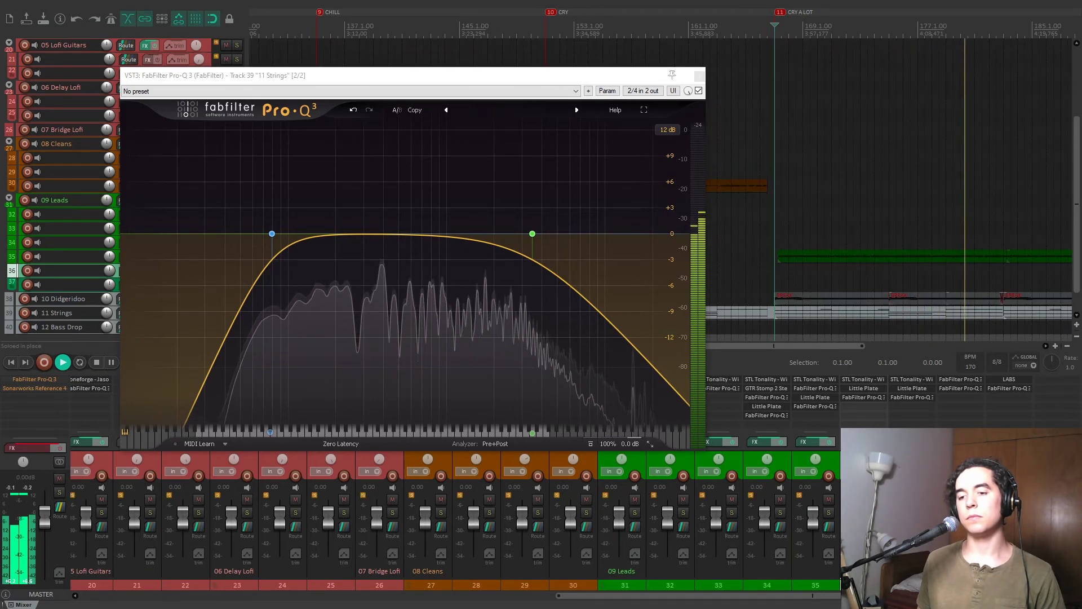
Stop playback, close the Strings track's Pro-Q 3 window and clear the track's solo.
key("space")
left_click(699, 77)
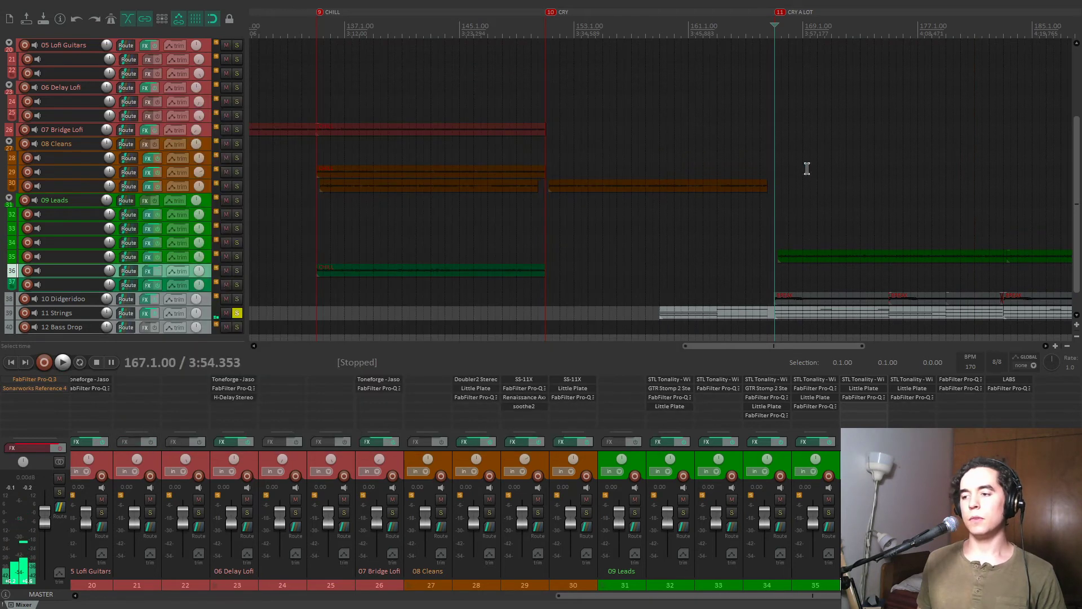
scroll(739, 252, "down", 8)
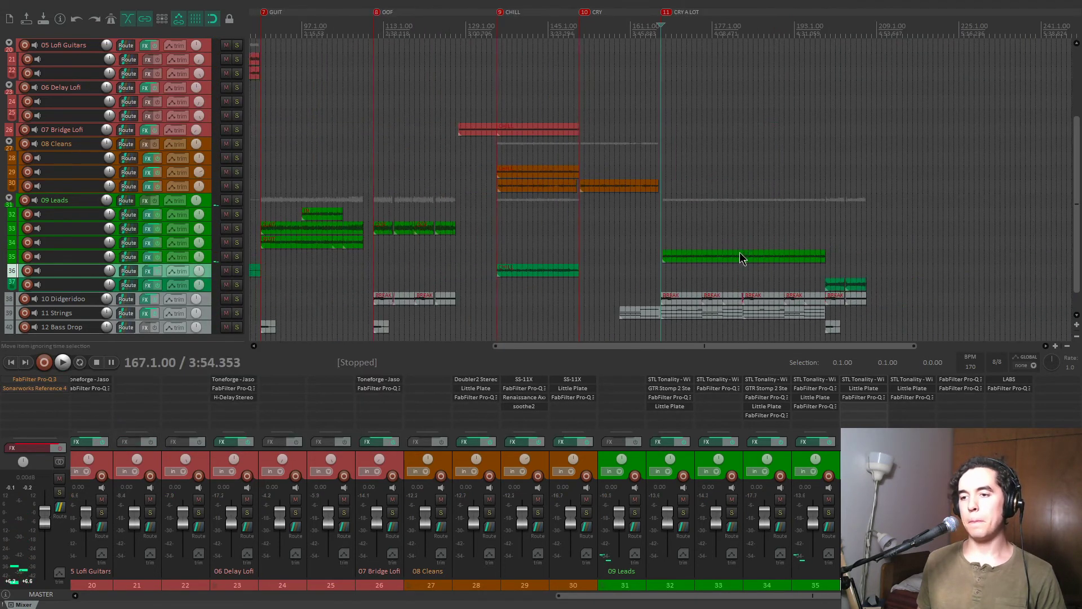
scroll(2, 261, "up", 4)
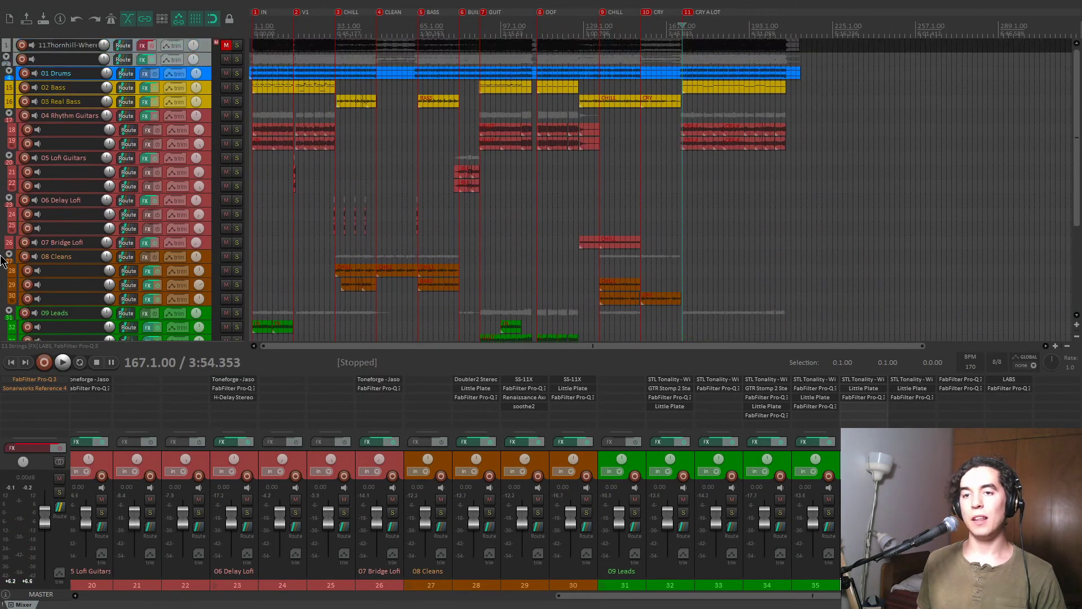
Return to the project start, bring track 2's mix effects into view and briefly play the full mix.
left_click(387, 228)
key("w")
scroll(309, 453, "up", 16)
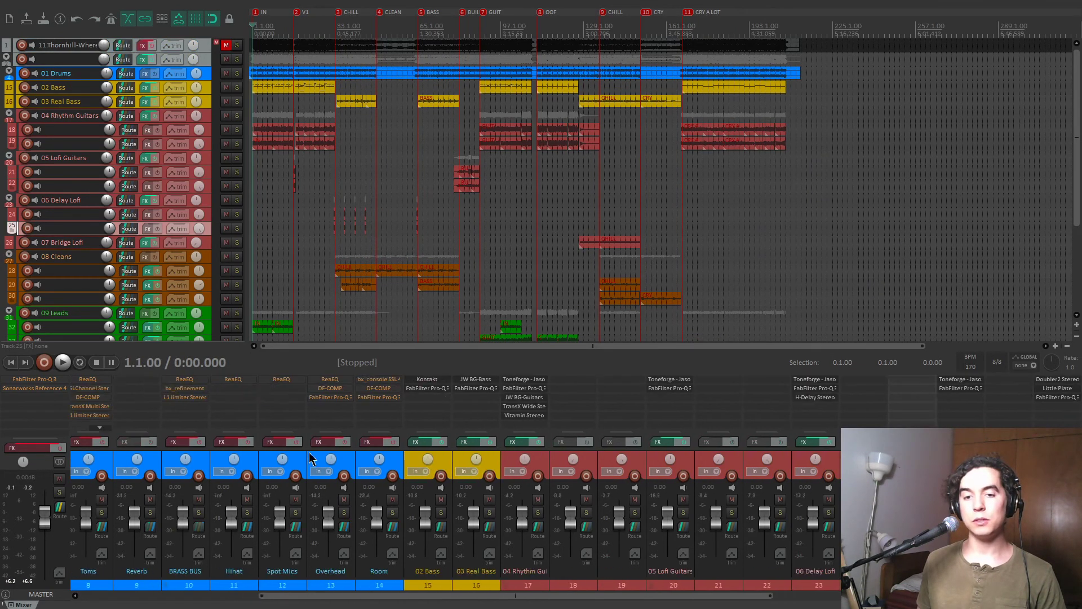
scroll(309, 458, "up", 3)
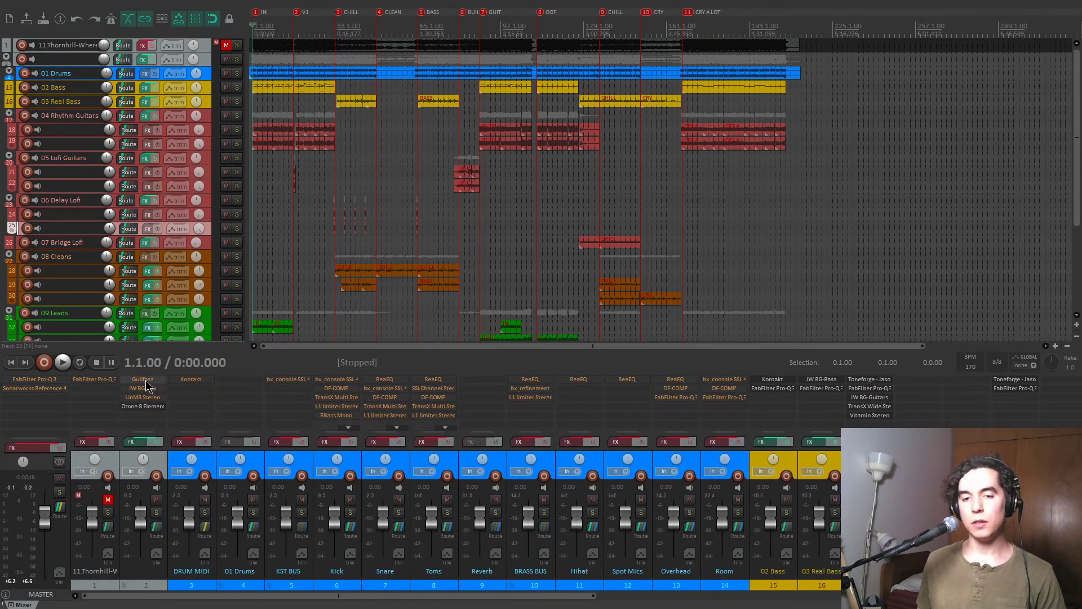
key("space")
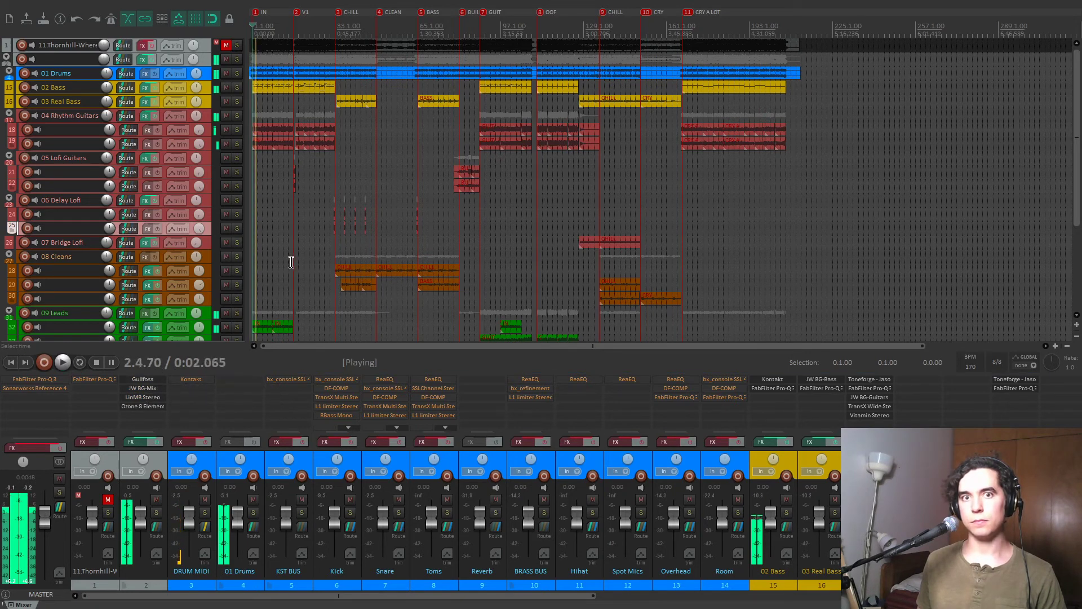
key("space")
Jump ahead through the section markers and play the full mix from the OOF marker at bar 111.
key("bracketright")
key("bracketright")
key("bracketright")
key("bracketright")
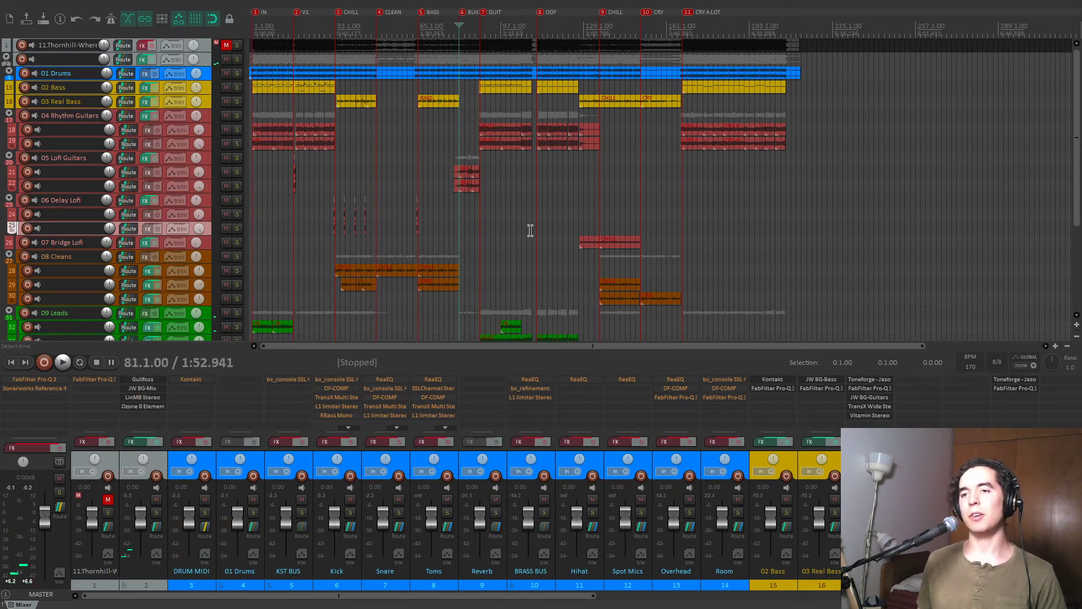
left_click(139, 381)
key("space")
key("space")
left_click(530, 41)
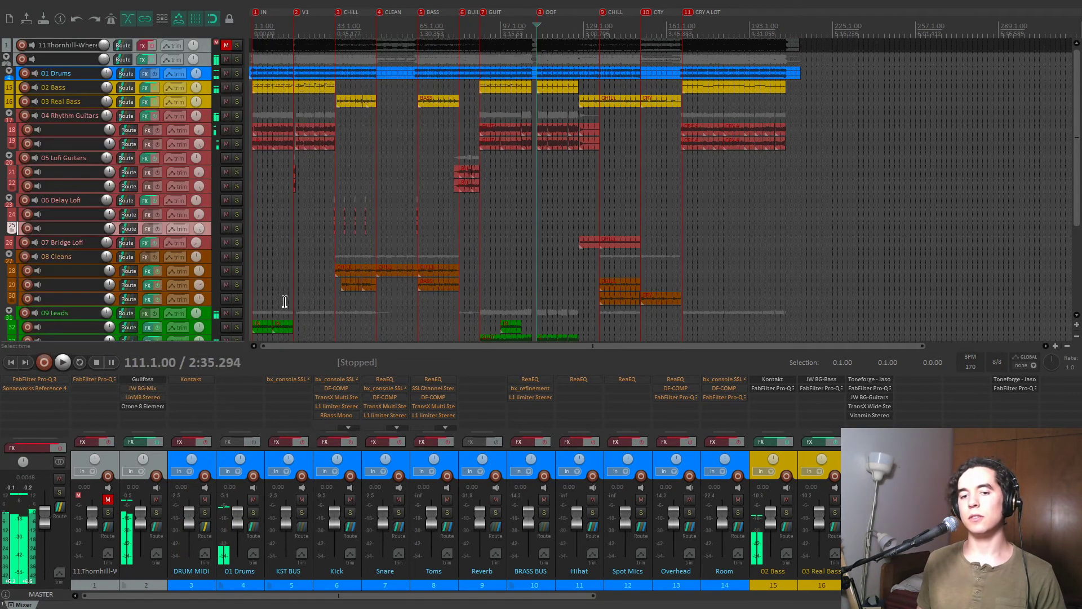
key("space")
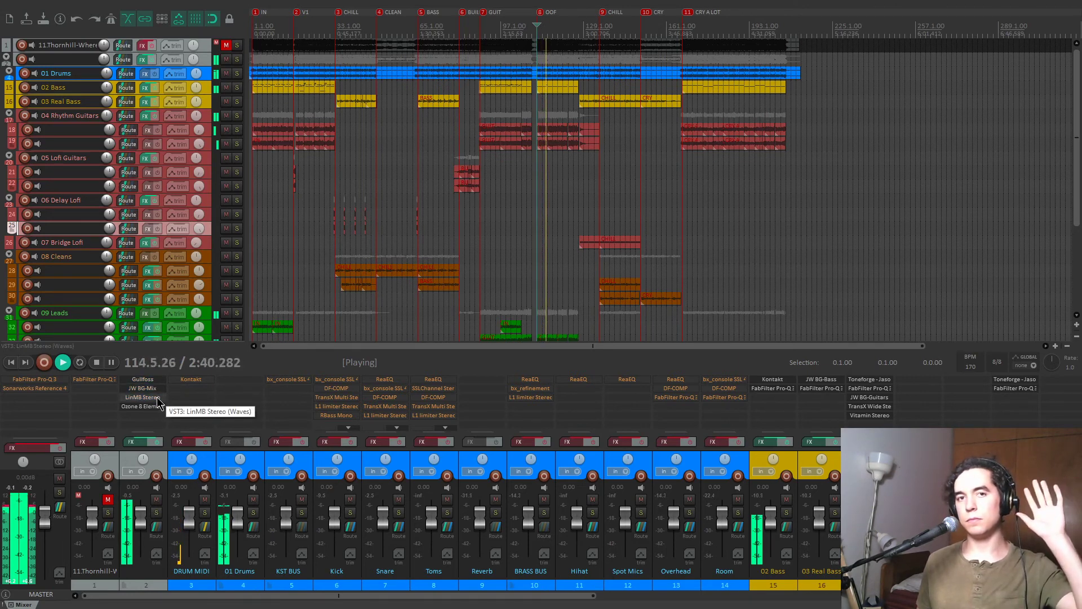
key("space")
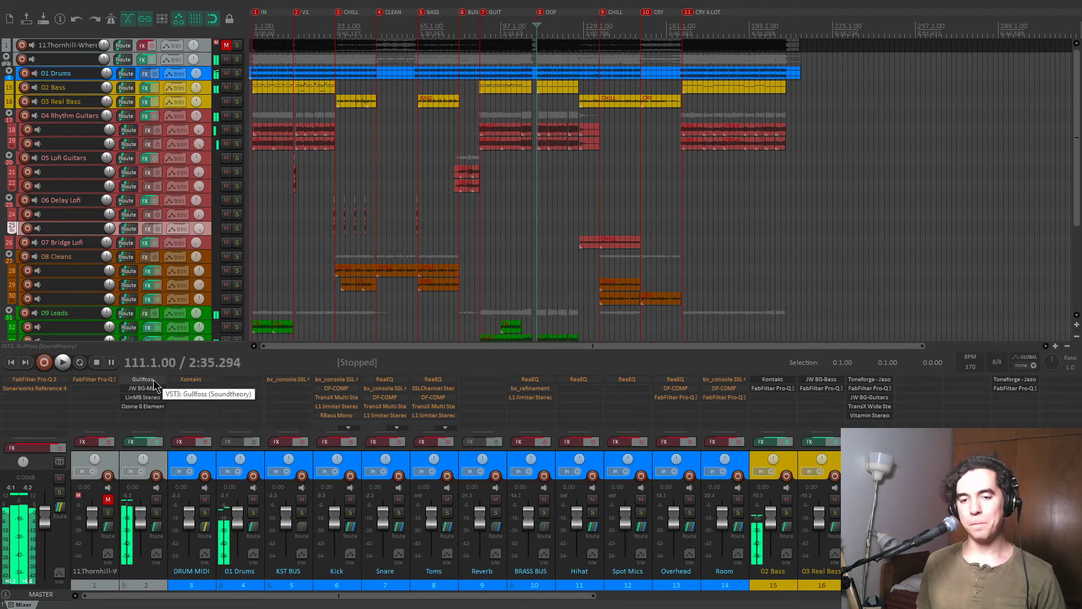
Inspect Gullfoss on folder track 2 while playing from bar 111, and close its window.
left_click(145, 380)
left_click_drag(387, 44, 571, 52)
left_click(151, 401)
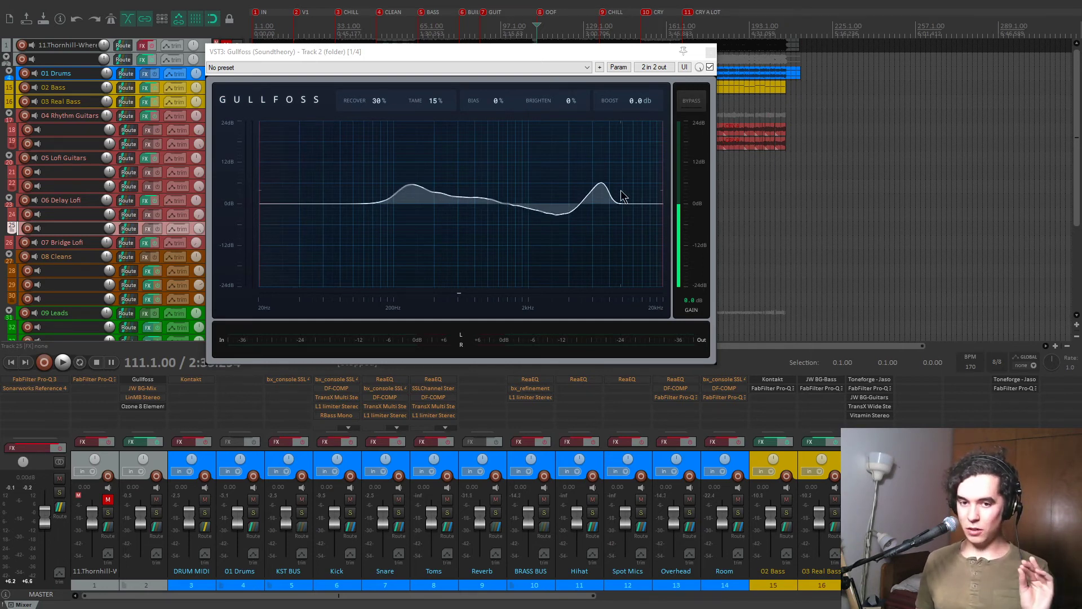
key("space")
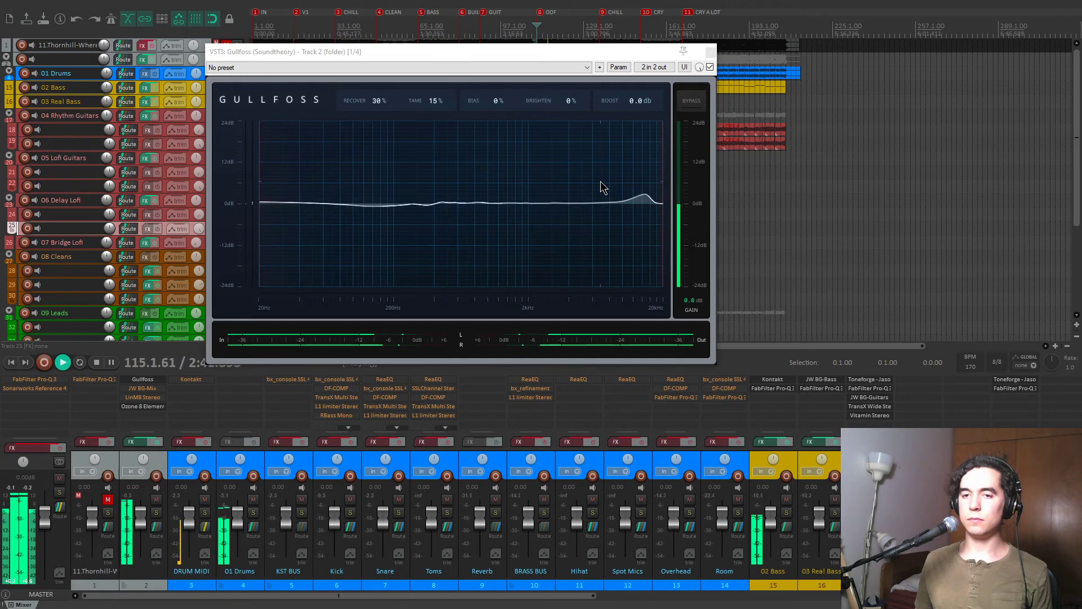
key("space")
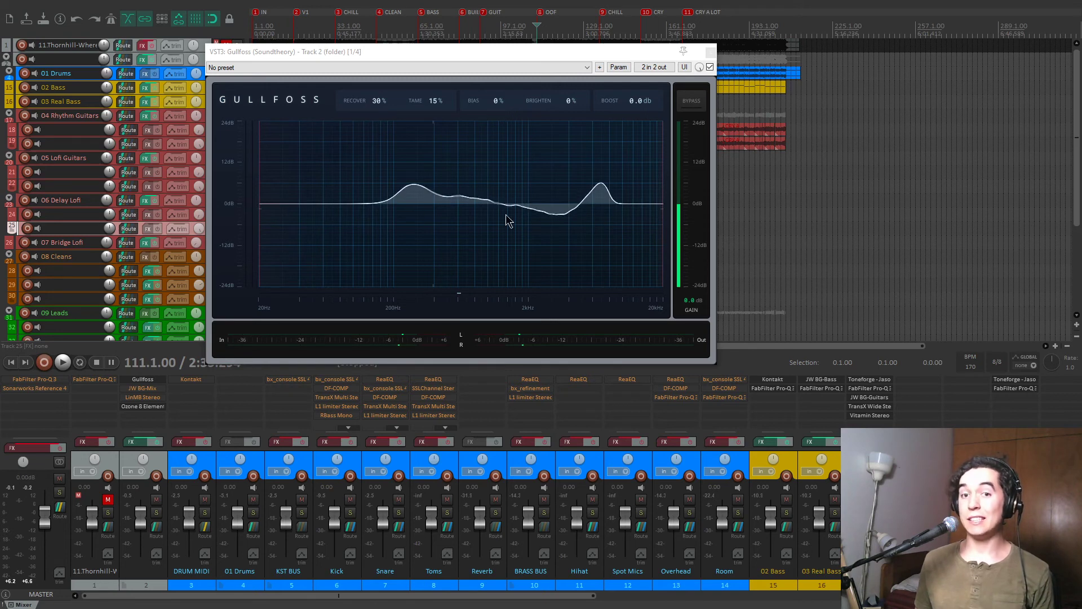
left_click(710, 52)
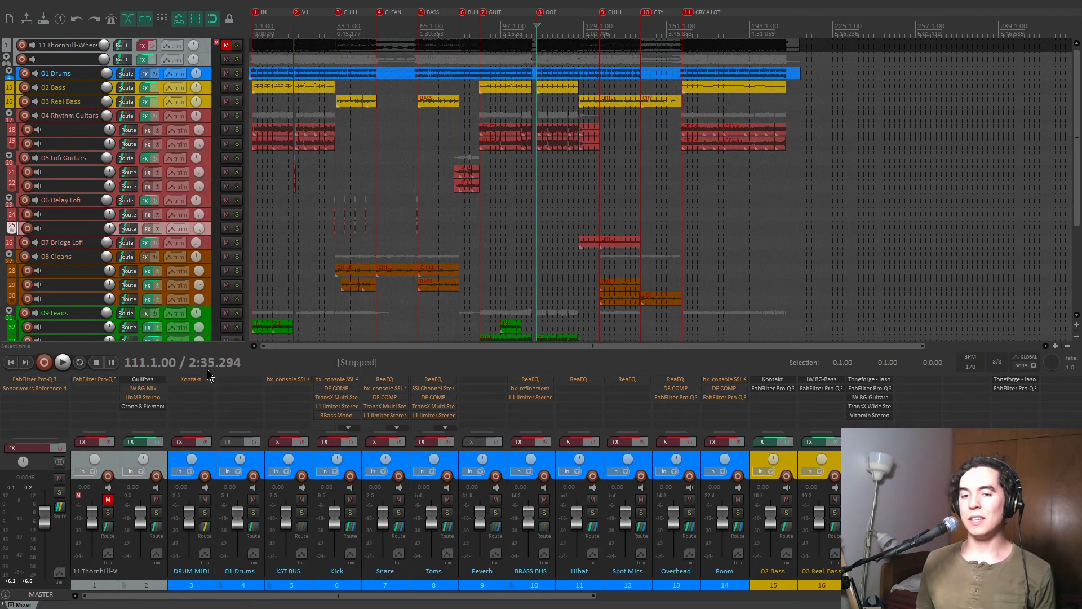
Open track 2's JW BG-Mix, compare it bypassed and active during playback from bar 111, and close it.
left_click(144, 389)
left_click_drag(123, 42, 529, 129)
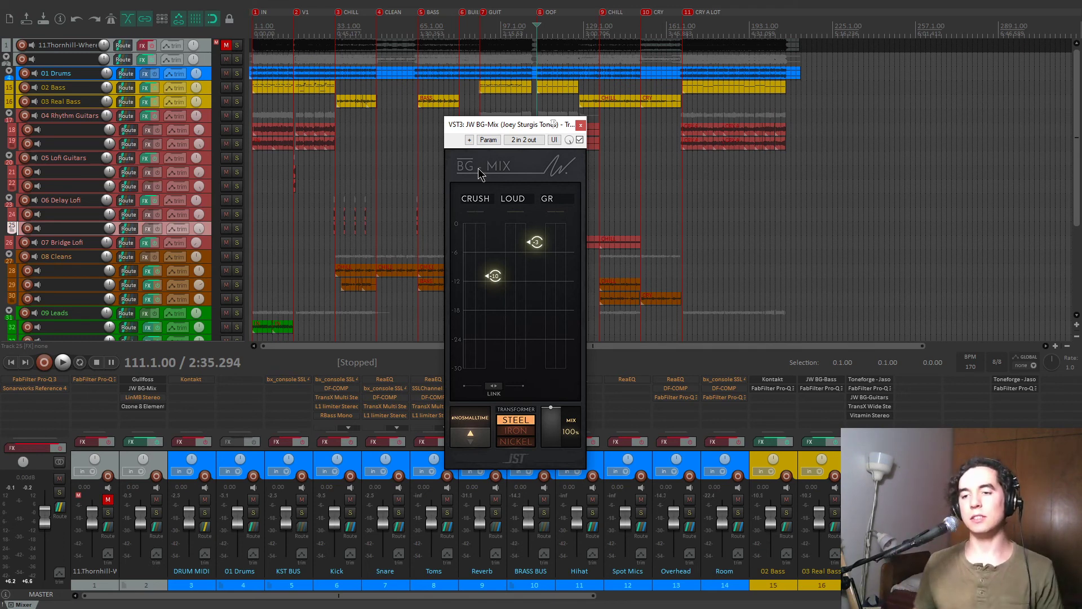
key("space")
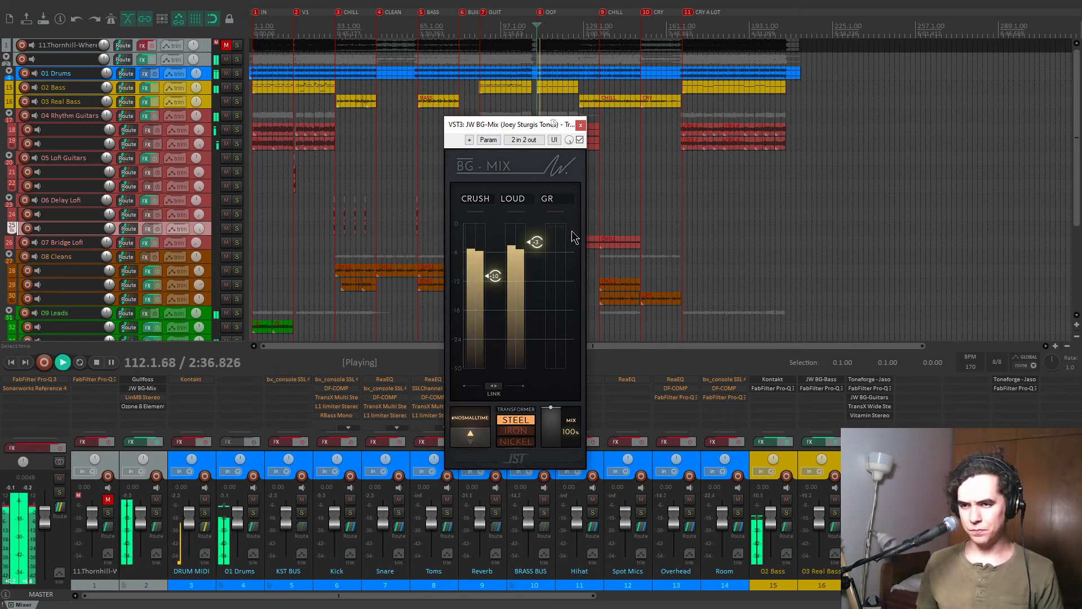
left_click(579, 139)
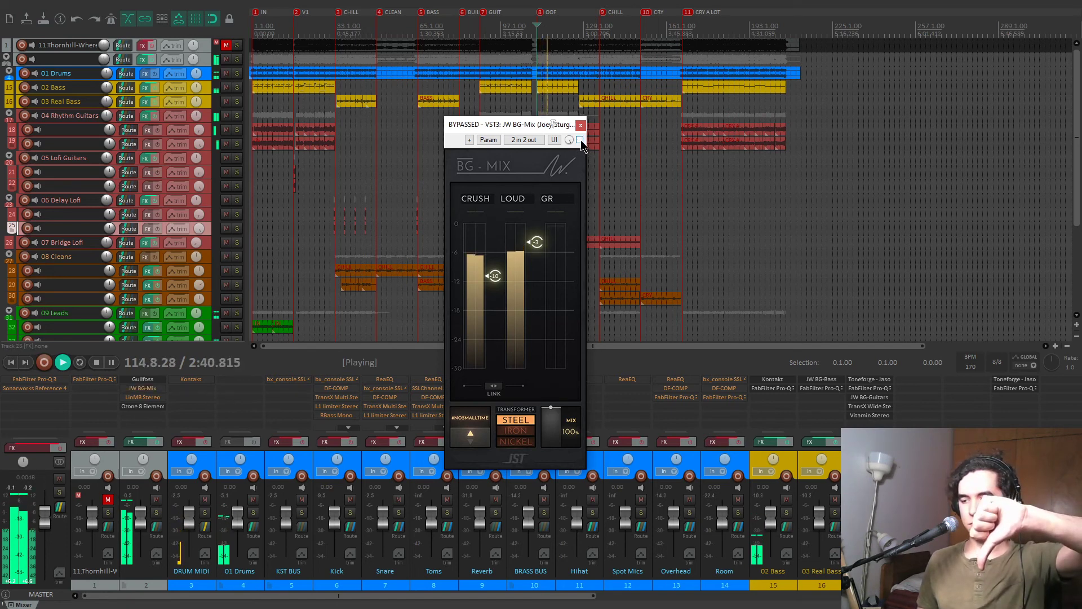
left_click(581, 140)
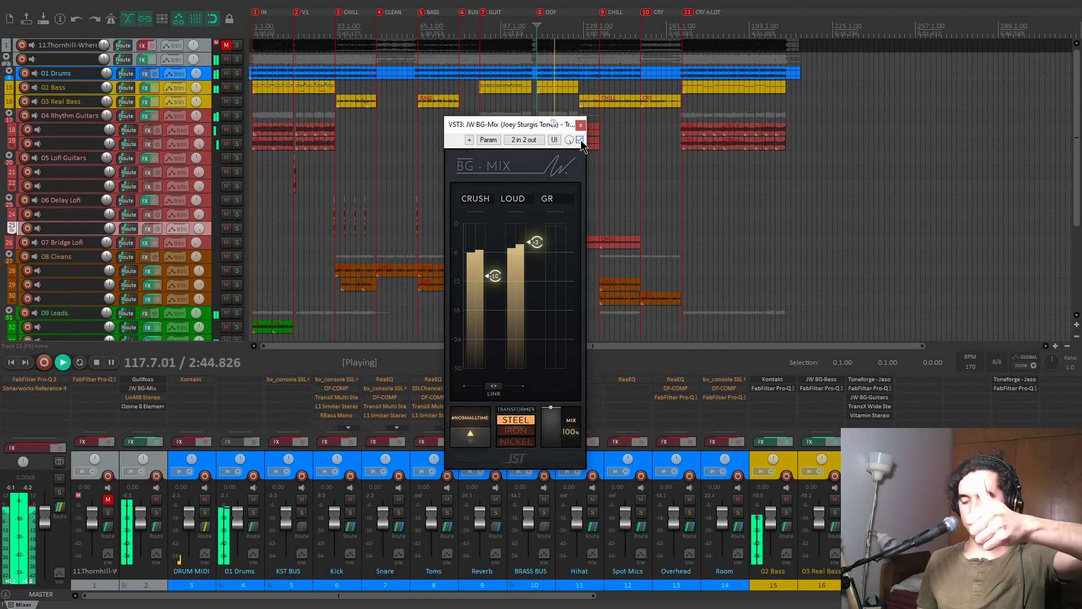
key("space")
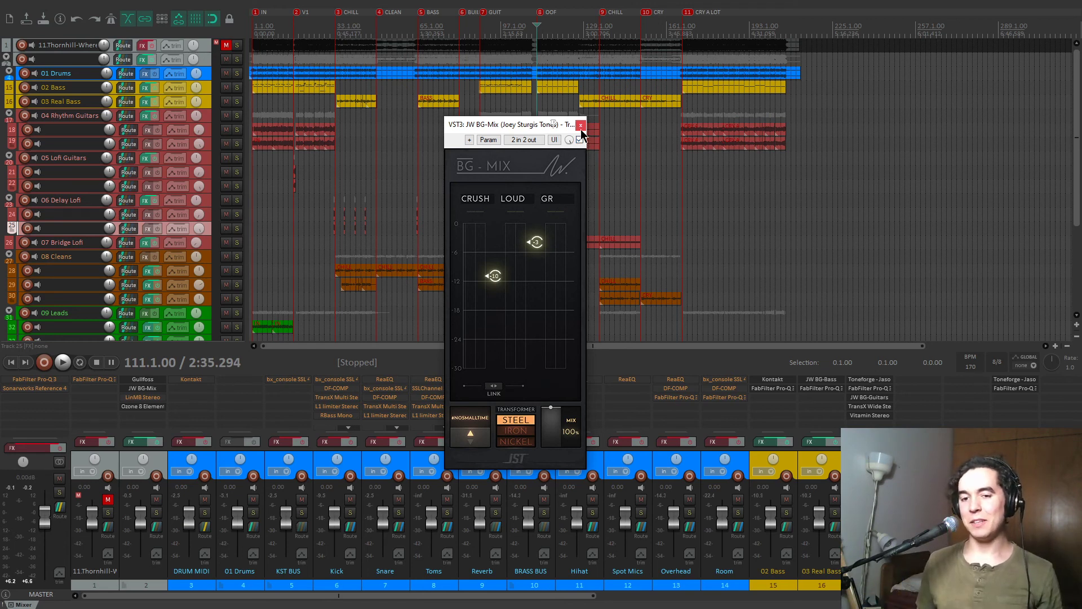
left_click(581, 129)
Open track 2's LinMB Stereo and audition its bands above the 92 Hz crossover with band solos during playback from bar 111.
left_click(143, 397)
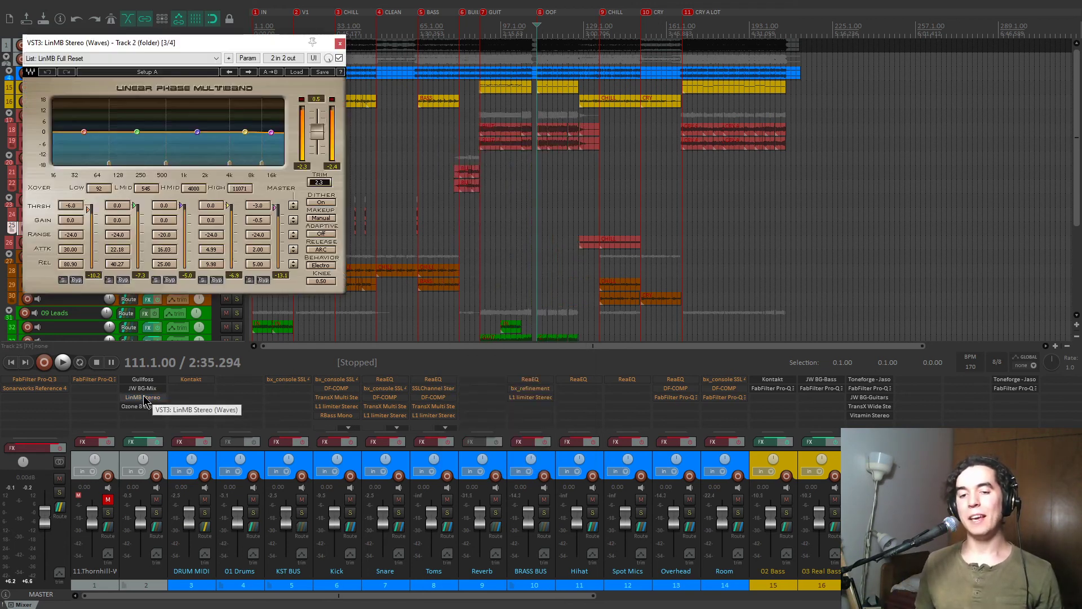
left_click_drag(241, 46, 580, 126)
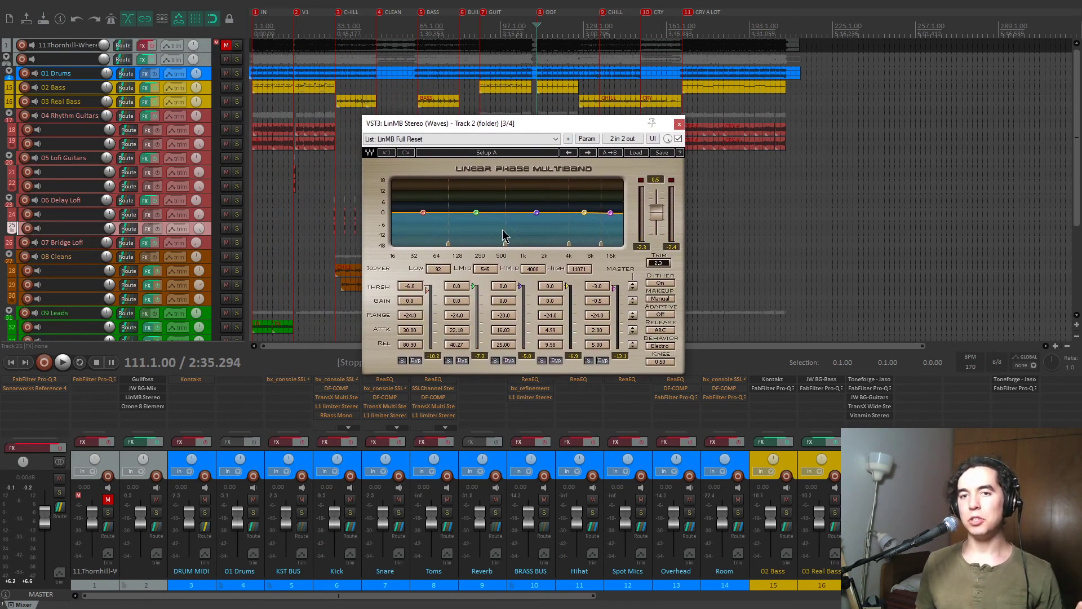
key("space")
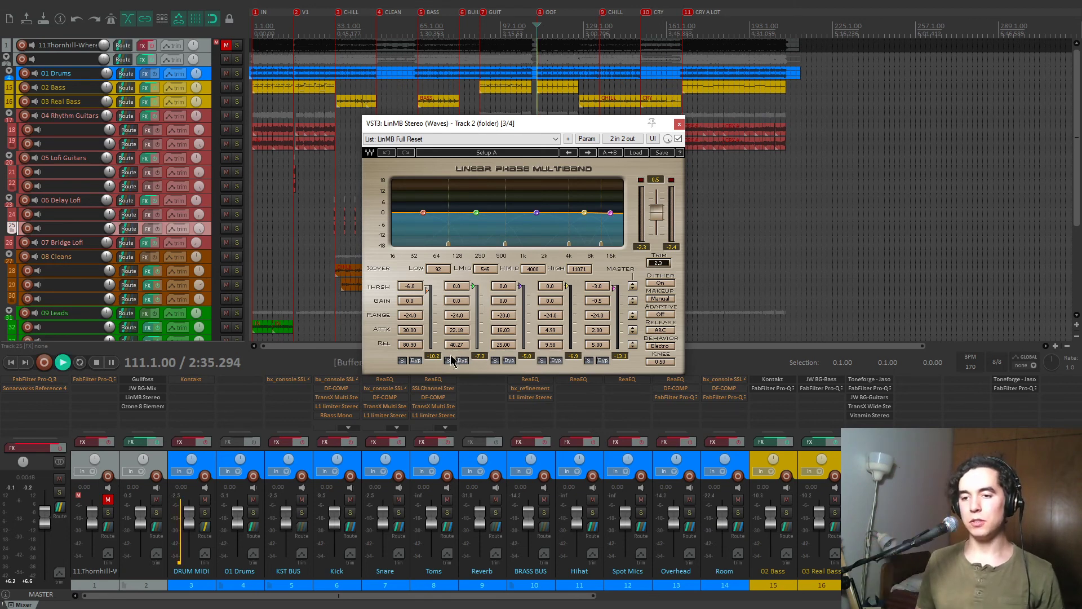
left_click(448, 361)
left_click(495, 361)
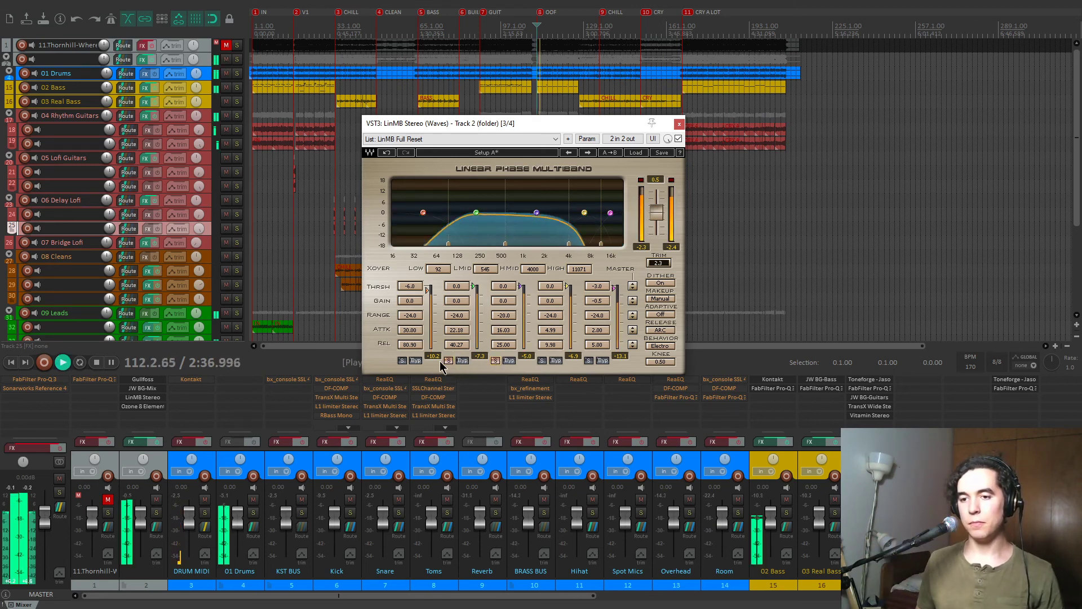
left_click(542, 360)
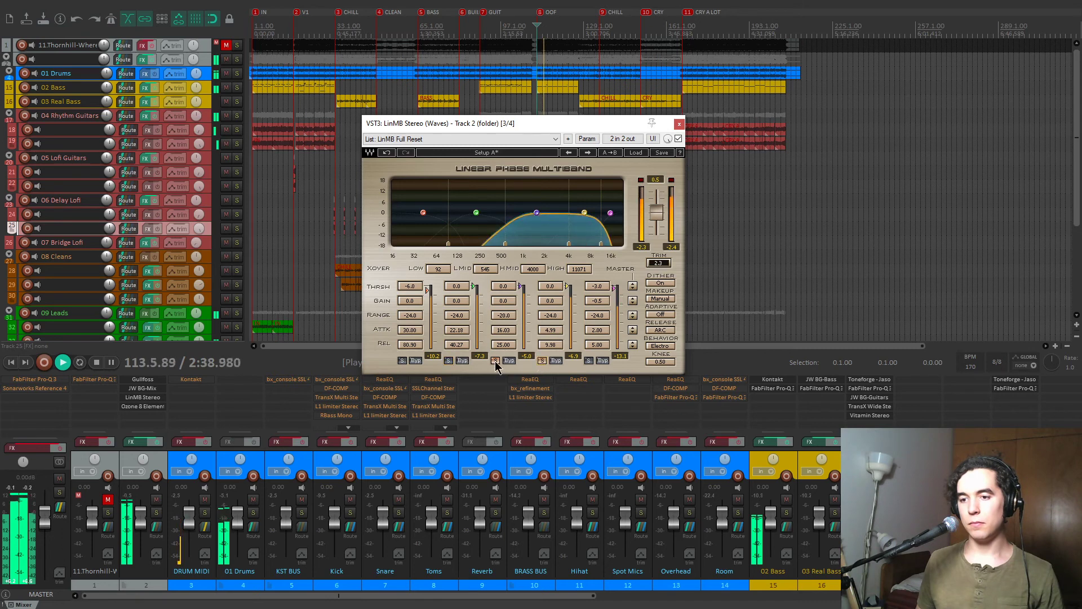
left_click(589, 361)
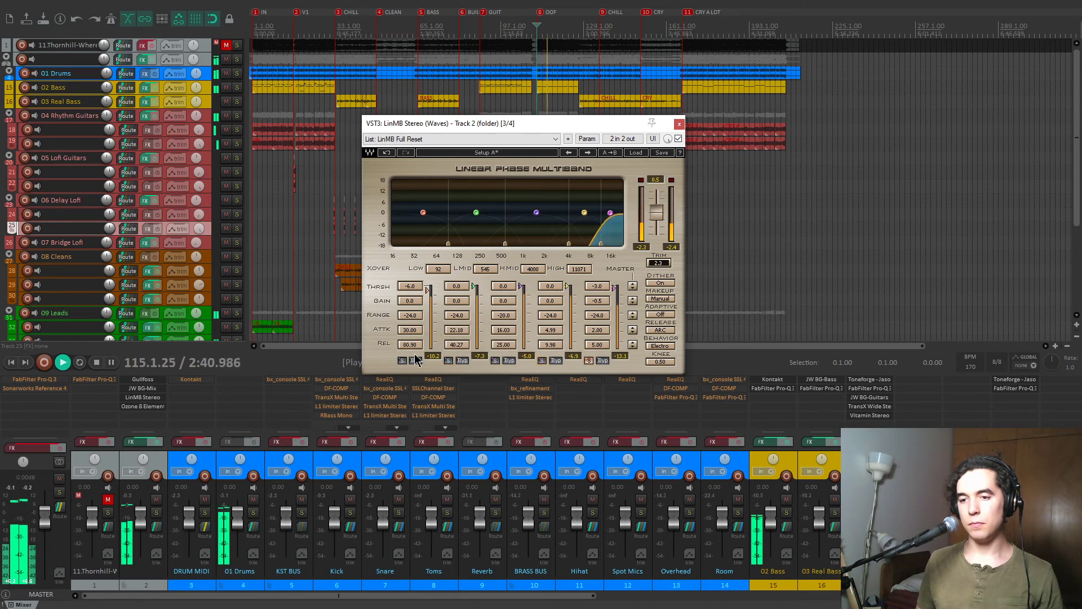
Solo the remaining LinMB bands during playback and toggle the 92 to 545 Hz band out and back in.
left_click(402, 361)
left_click(448, 361)
left_click(541, 361)
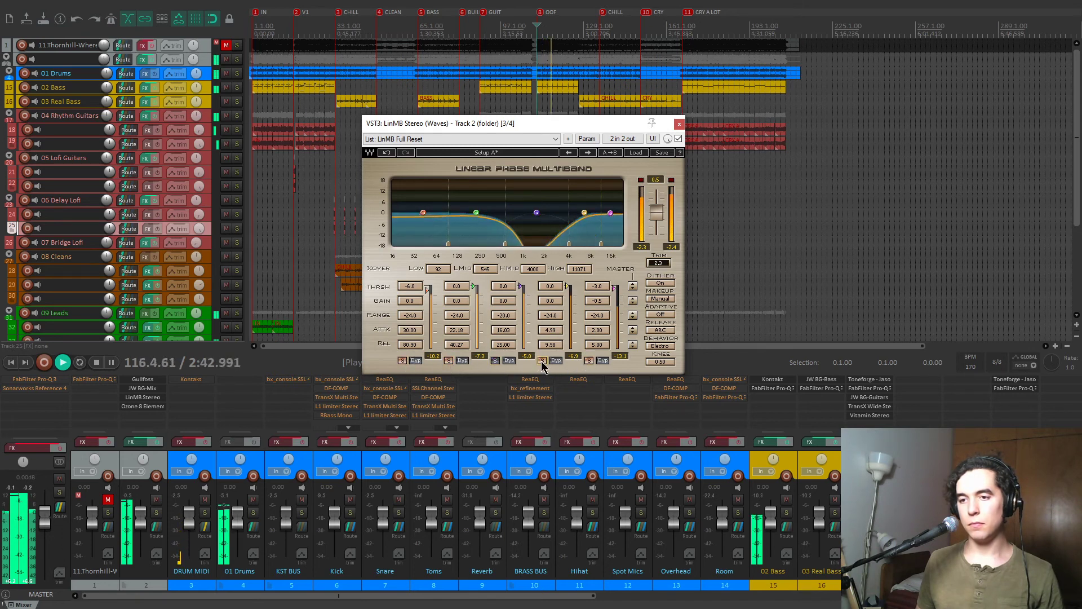
left_click(495, 360)
left_click(448, 360)
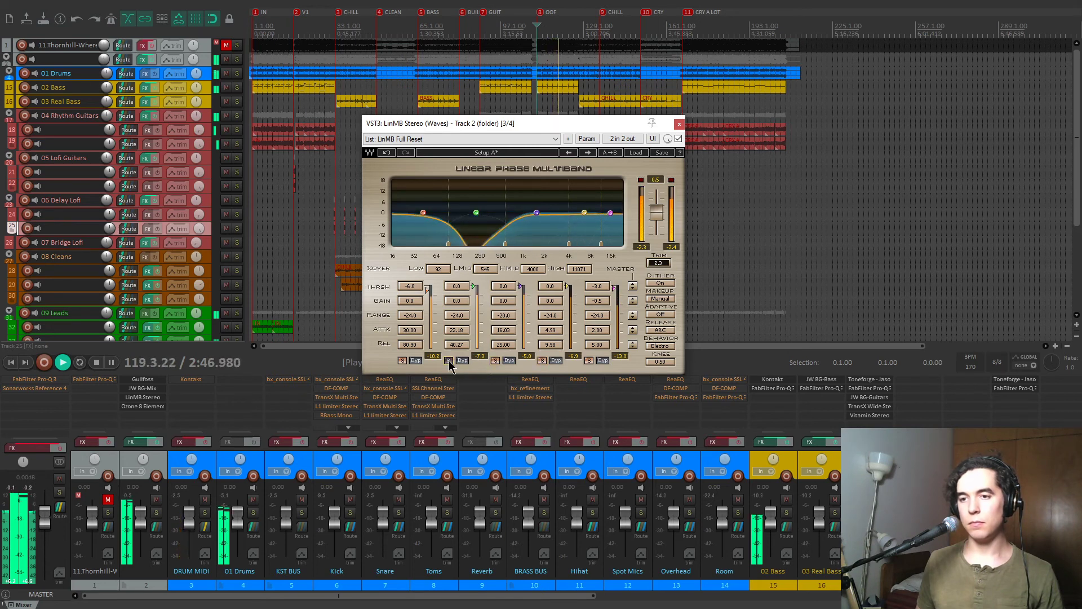
left_click(448, 360)
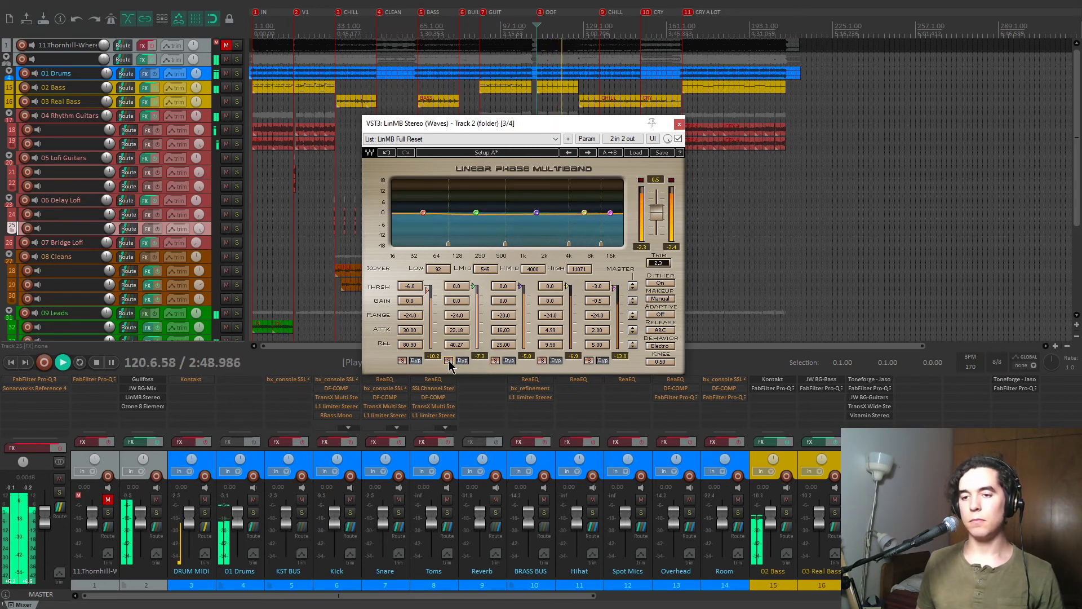
key("space")
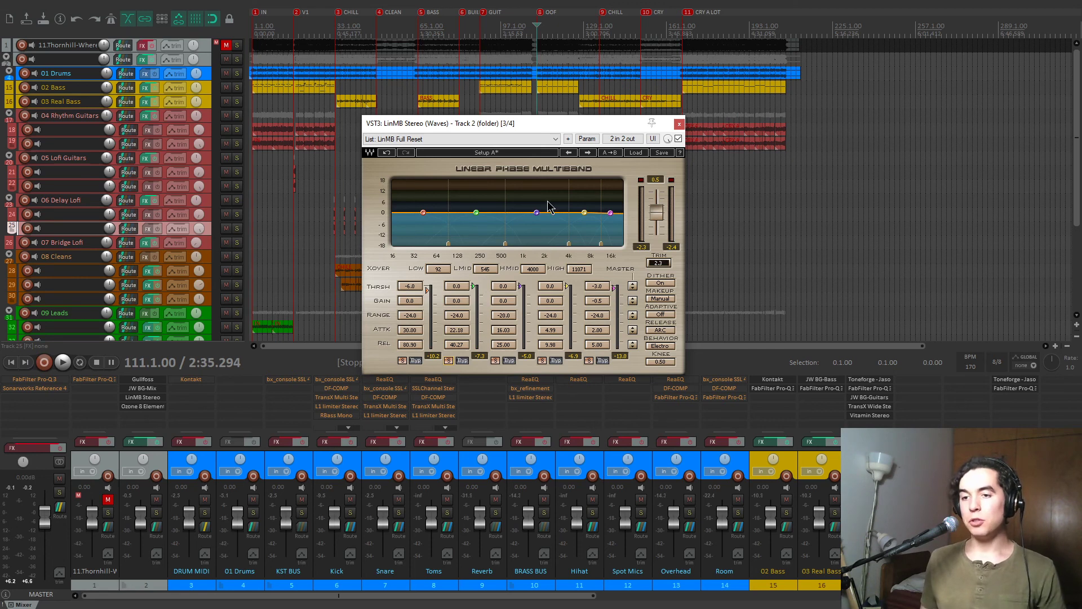
Clear all LinMB band solos and play from bar 111 while checking the 545 to 4000 Hz band's threshold.
left_click(448, 360)
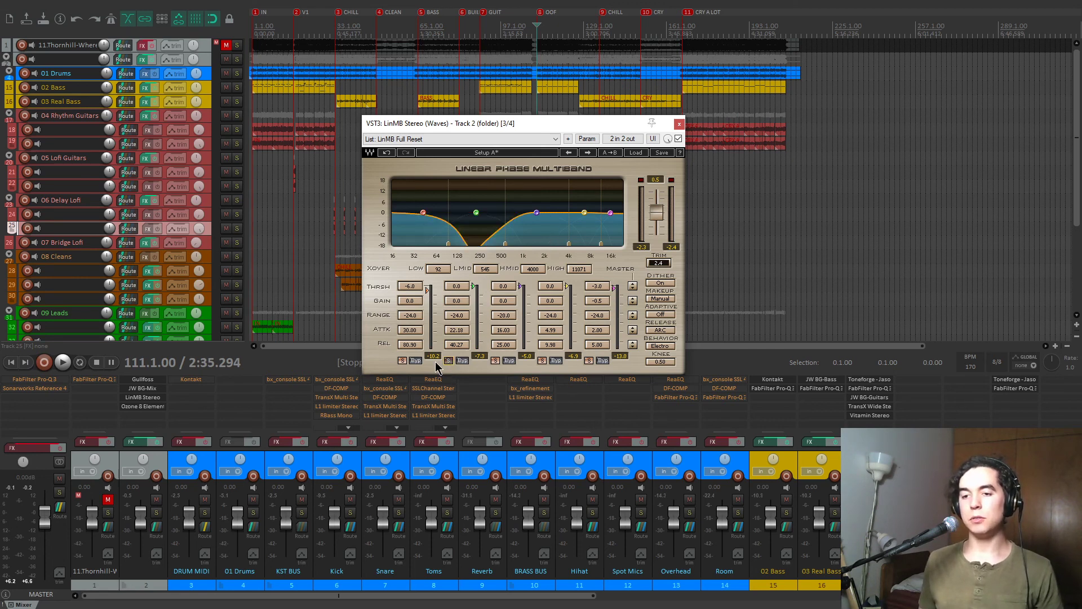
left_click_drag(397, 365, 586, 362)
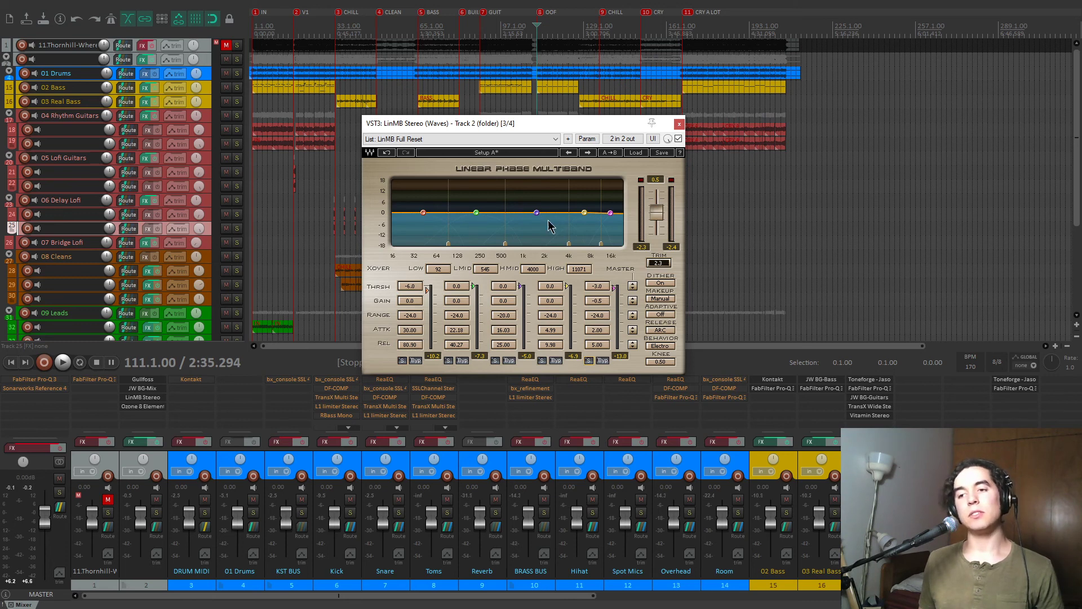
key("space")
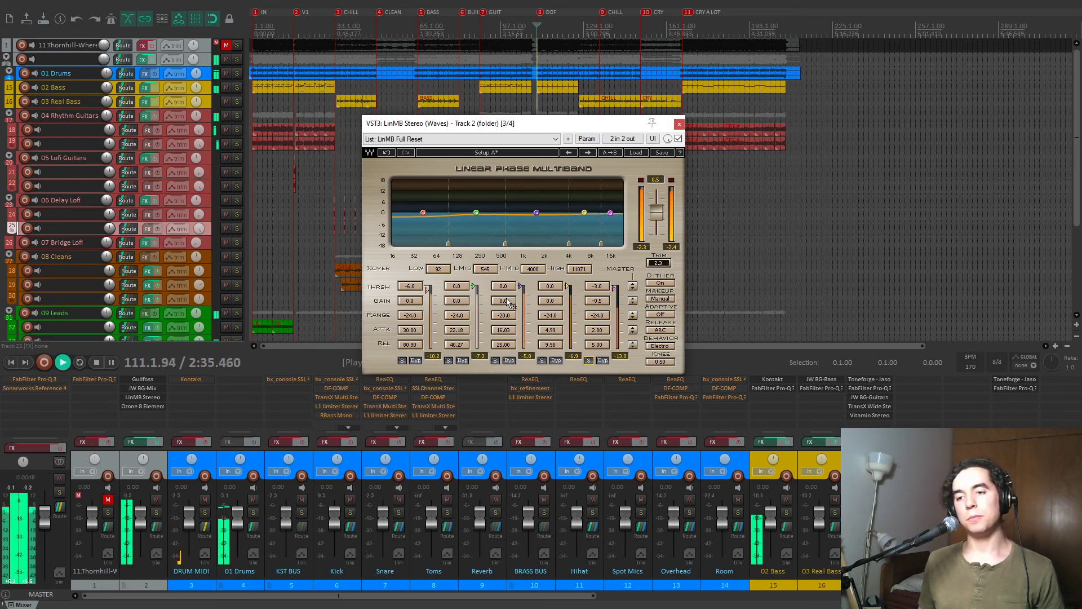
mouse_move(503, 286)
left_mouse_down()
mouse_move(503, 327)
mouse_move(518, 300)
mouse_move(517, 271)
left_mouse_up()
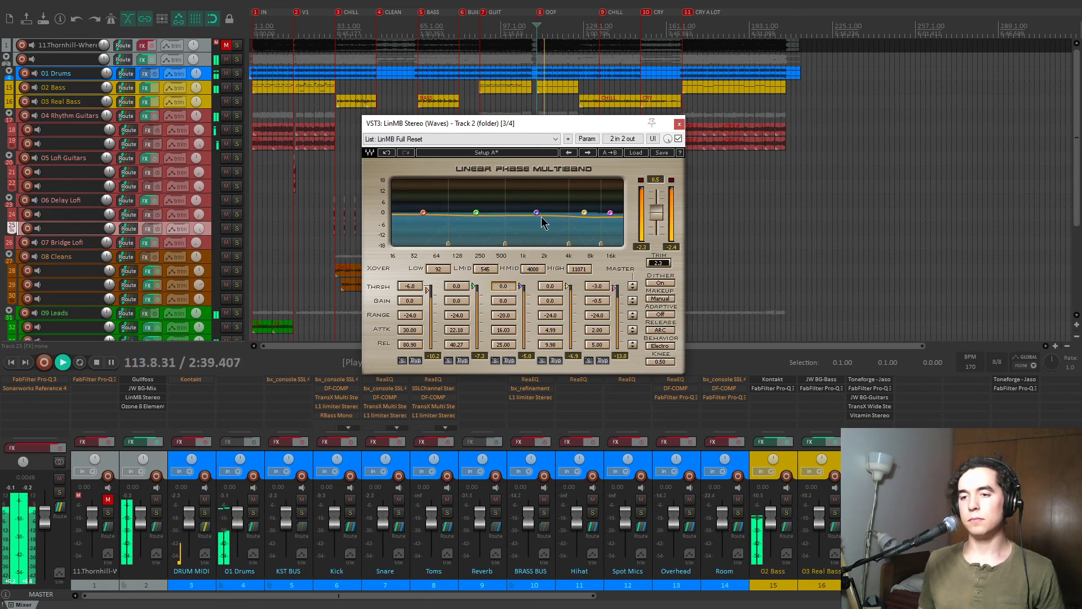
key("space")
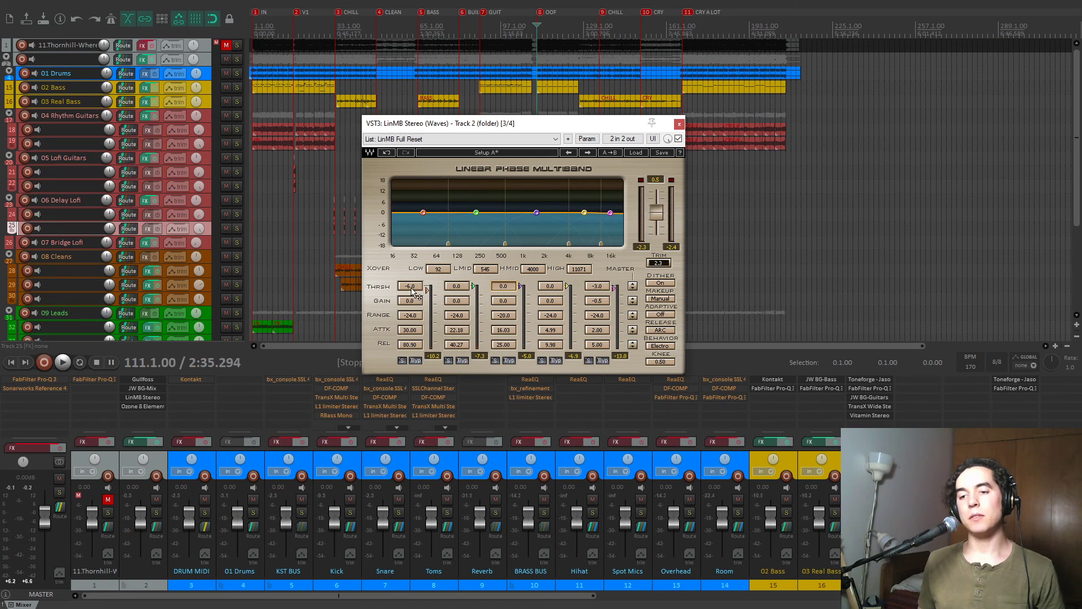
Solo the LinMB band below the 92 Hz crossover during playback from bar 111, stop, and clear the solo.
key("space")
left_click(401, 361)
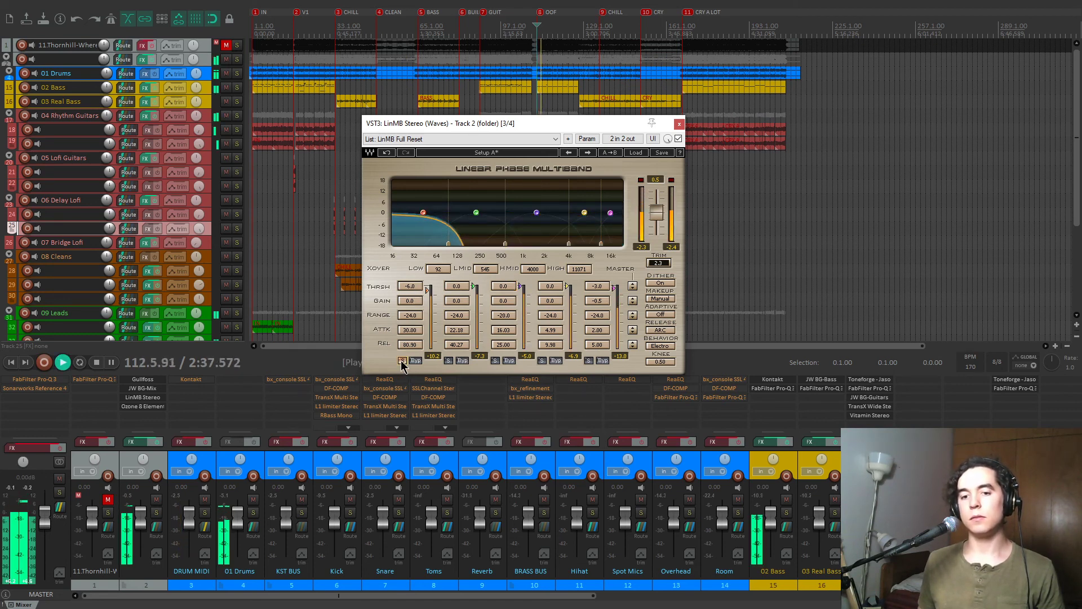
key("space")
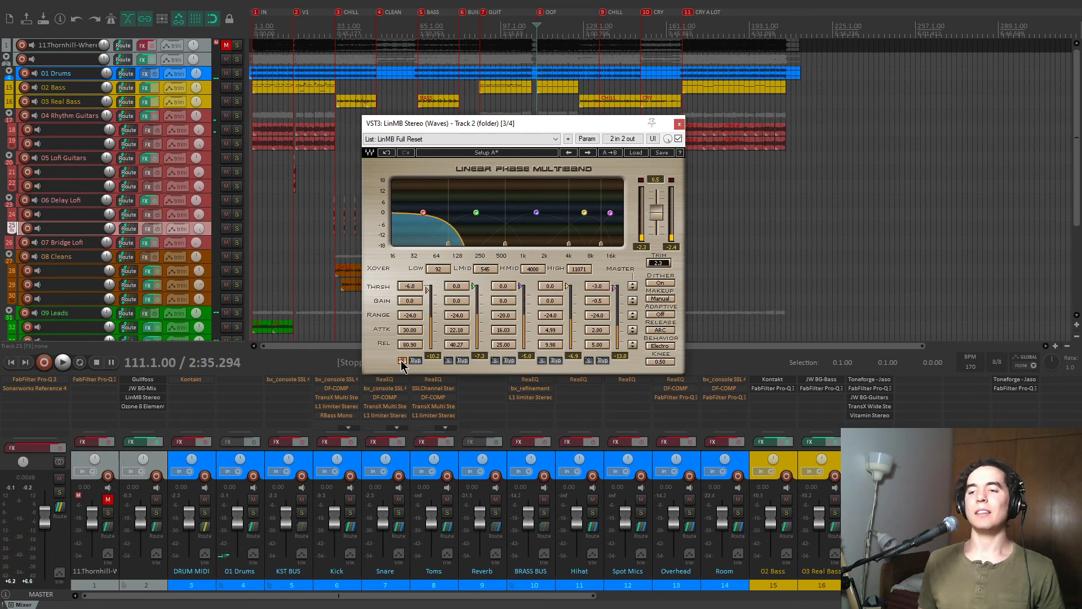
left_click(402, 361)
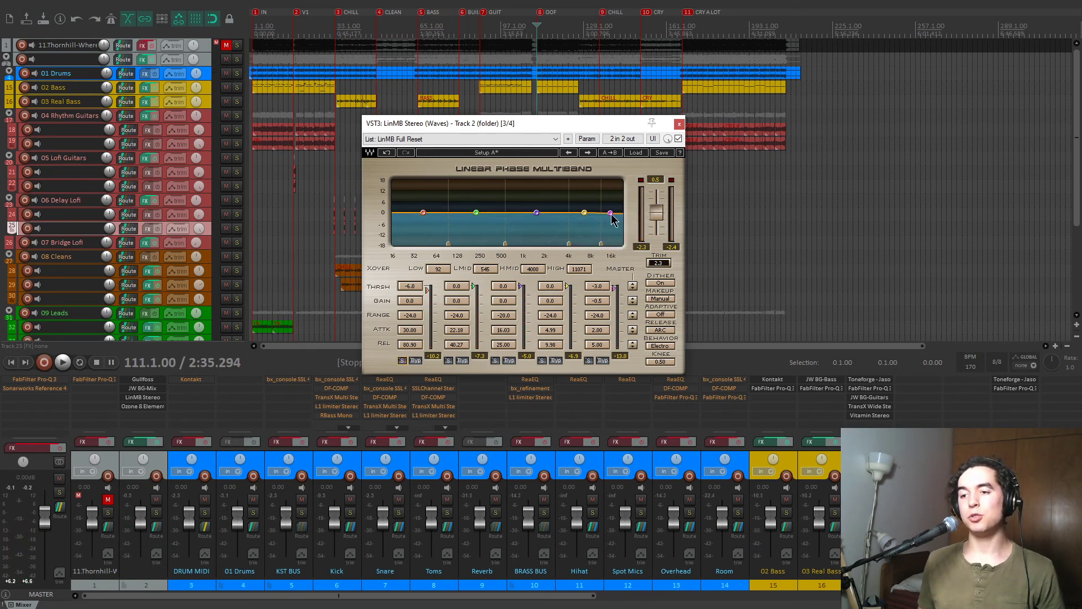
Audition the LinMB band above 11071 Hz in solo, toggle the 4000 to 11071 Hz band's bypass during playback, and close LinMB.
key("space")
left_click(588, 361)
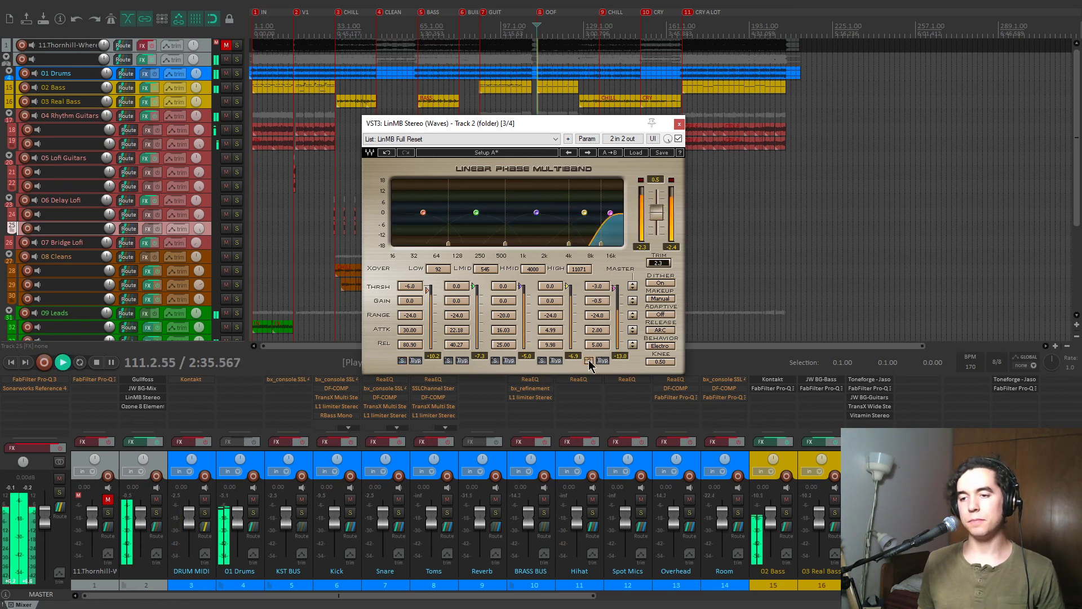
left_click(589, 360)
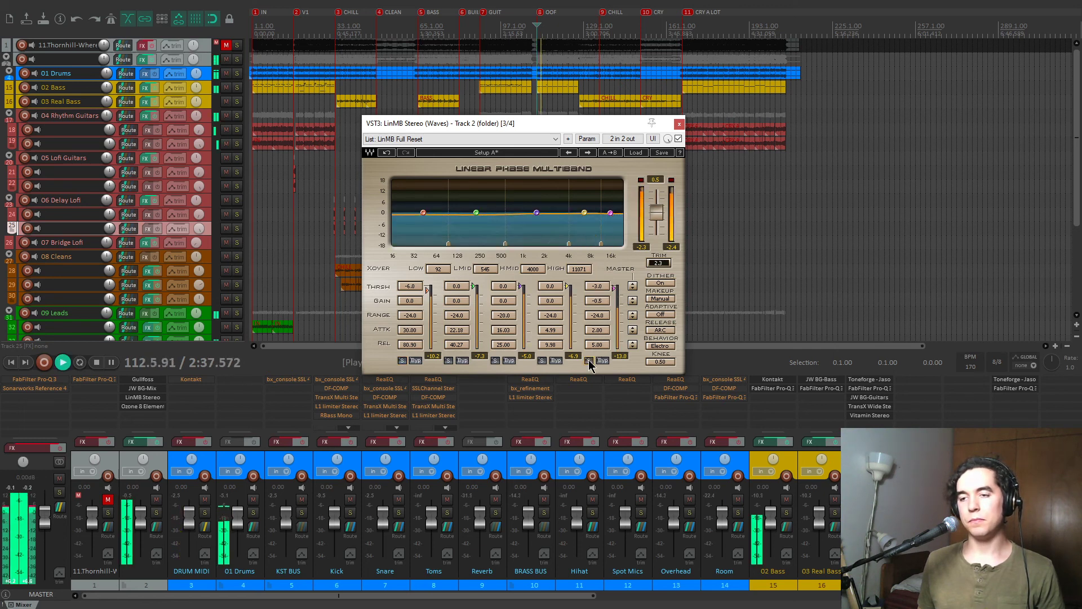
left_click(555, 360)
left_click(556, 360)
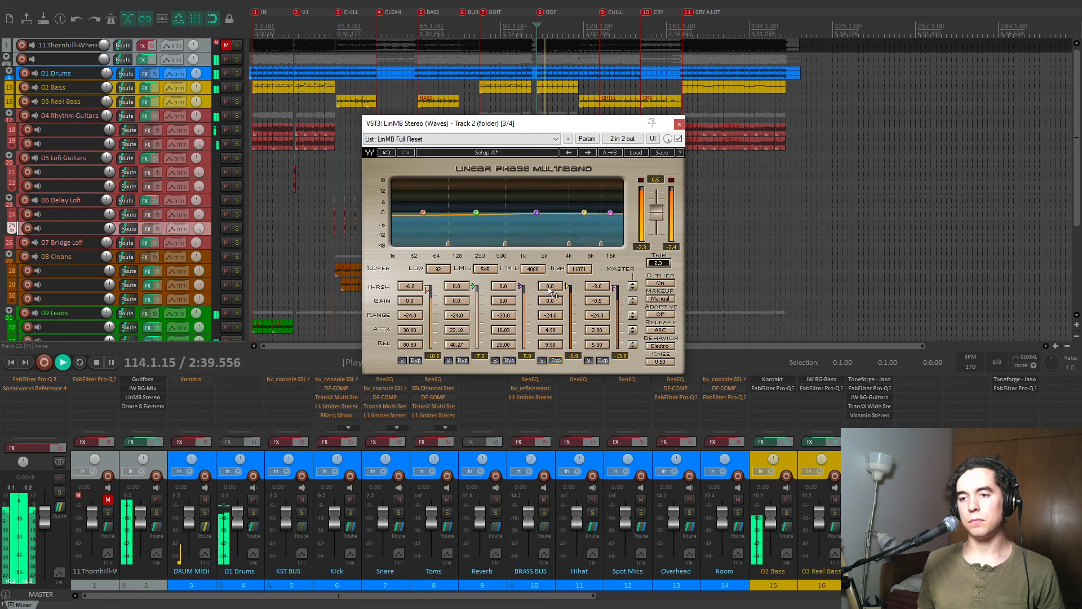
key("space")
left_click(678, 123)
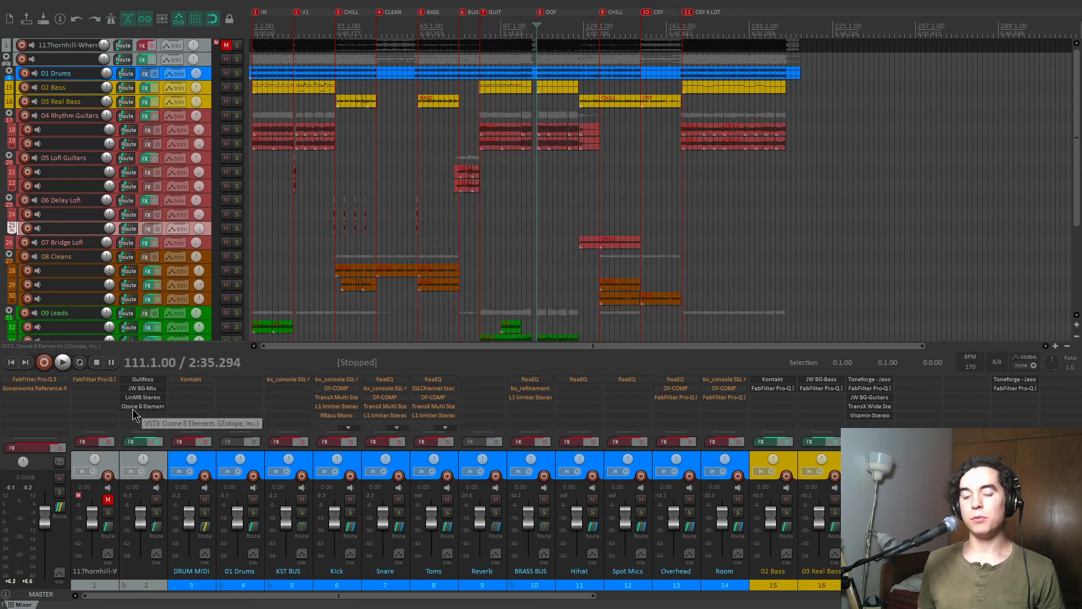
Open track 2's Ozone 8 Elements, watch the Maximizer's gain reduction during playback from bar 111, and close it.
left_click(142, 406)
left_click_drag(483, 43, 737, 74)
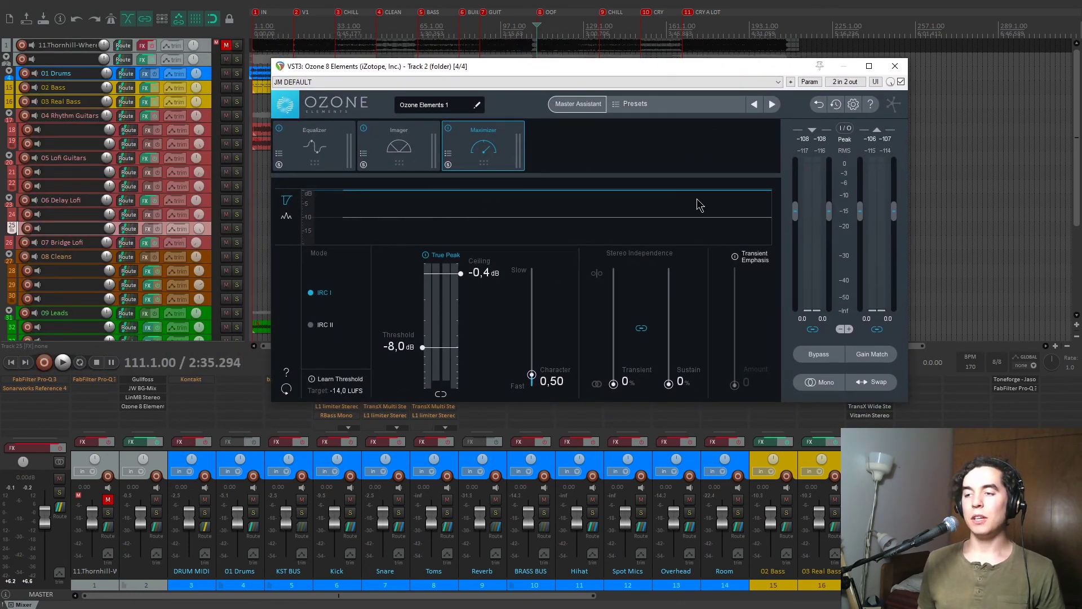
left_click_drag(649, 71, 651, 73)
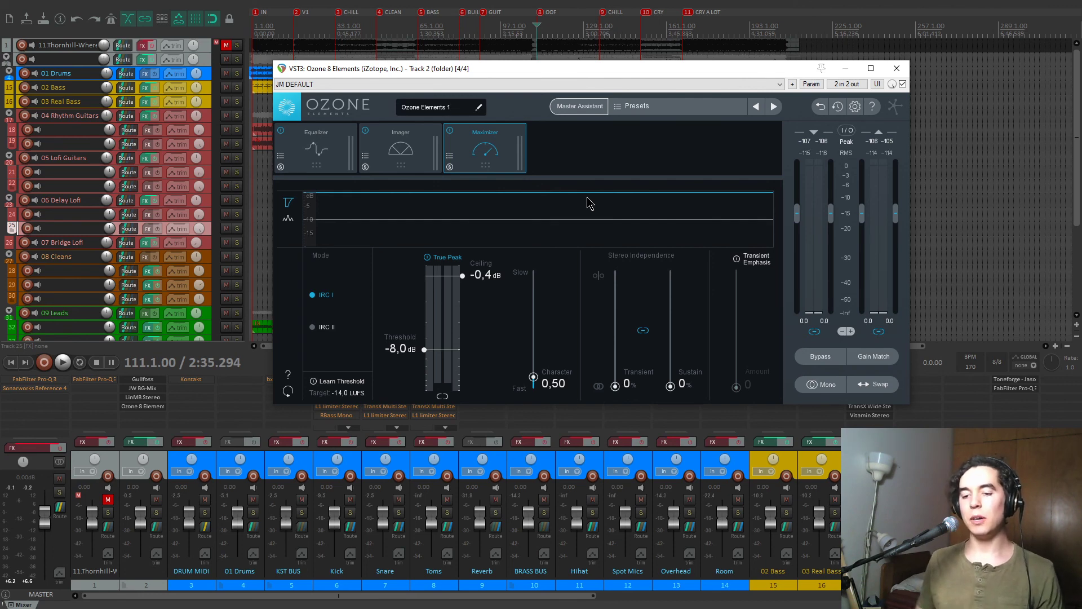
key("space")
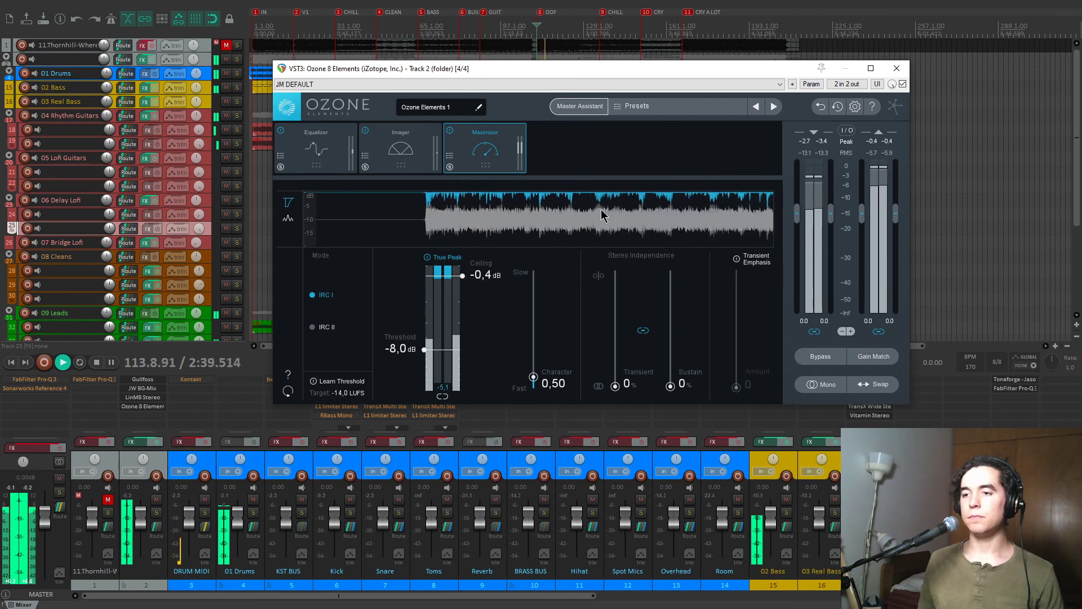
key("space")
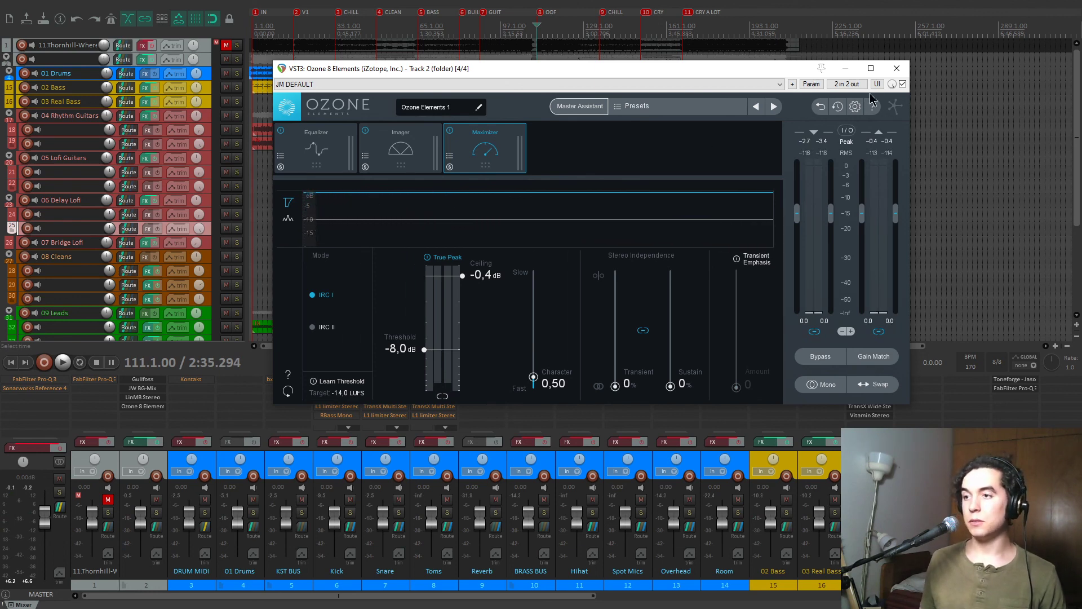
left_click(897, 70)
Return the edit cursor to the project start and look over the whole arrangement from the top tracks to 12 Bass Drop.
left_click(613, 189)
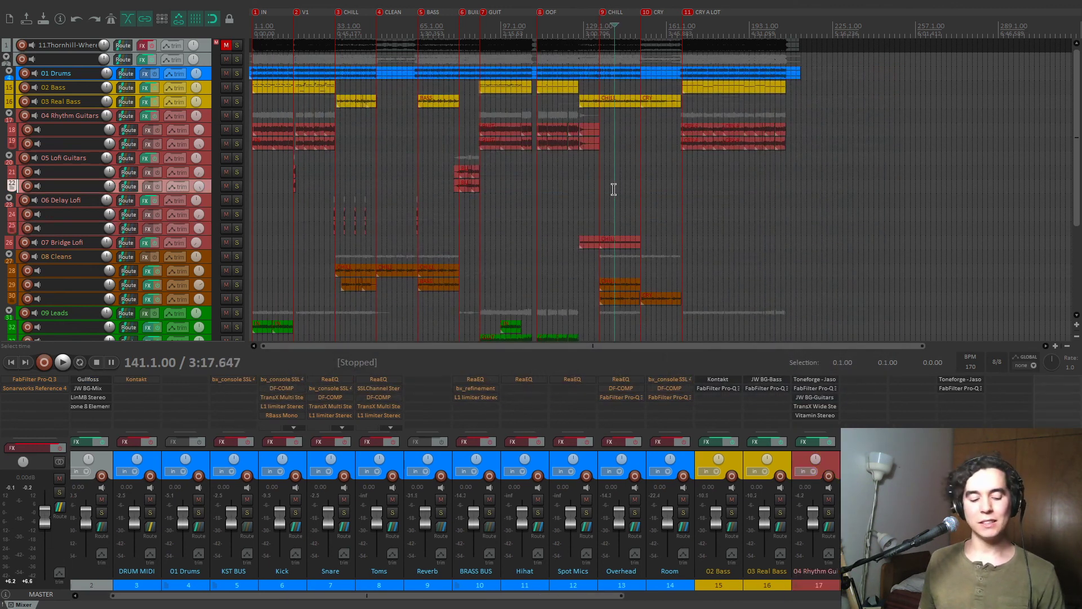
key("w")
scroll(614, 189, "up", 2)
scroll(613, 189, "down", 1)
scroll(67, 202, "down", 5)
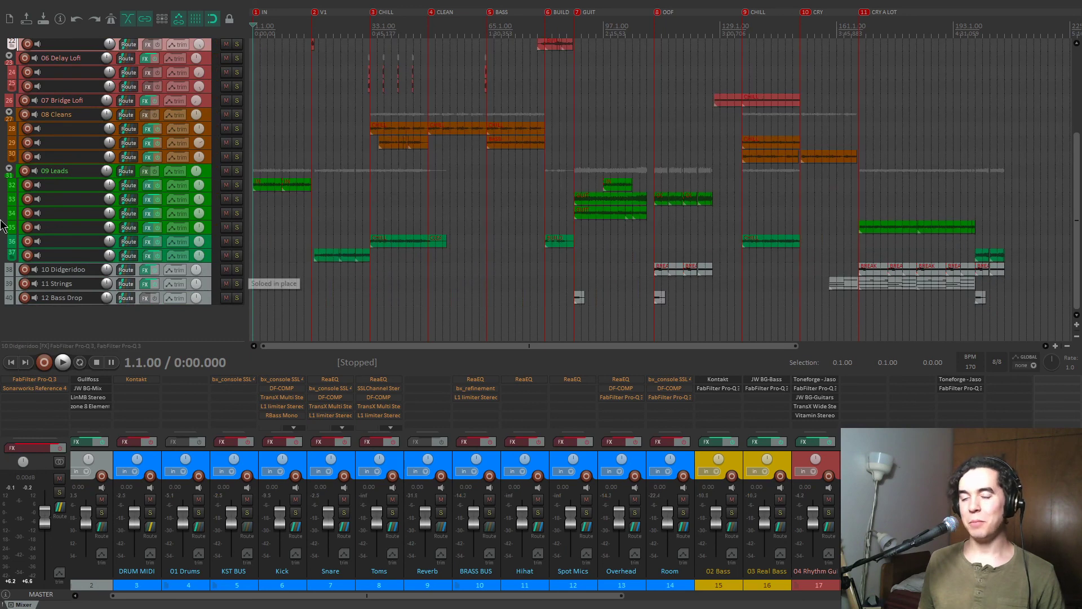
scroll(1, 225, "up", 4)
scroll(1, 225, "up", 1)
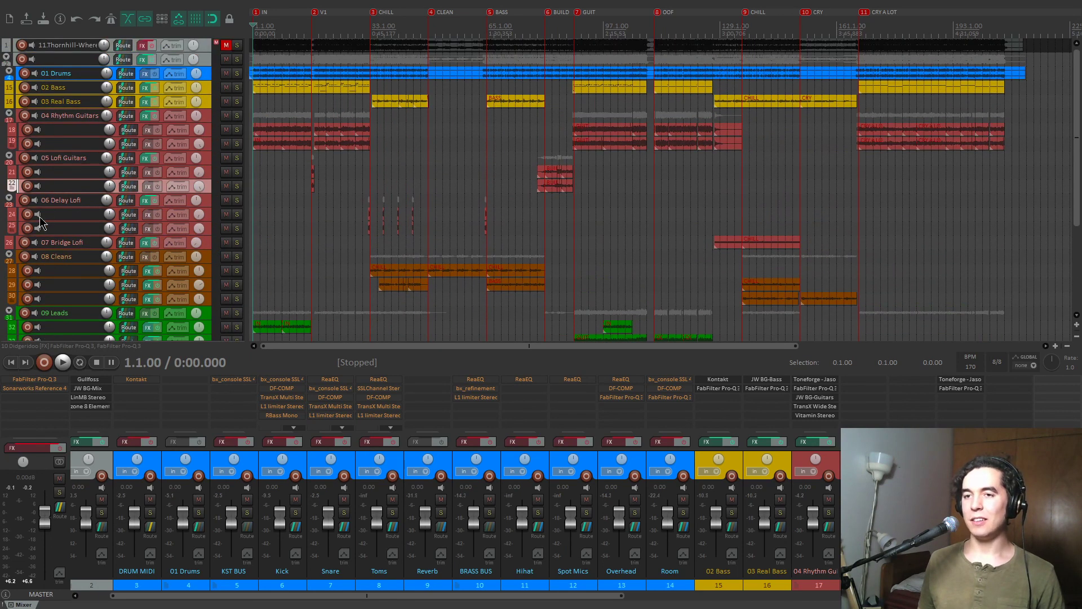
scroll(1, 226, "down", 1)
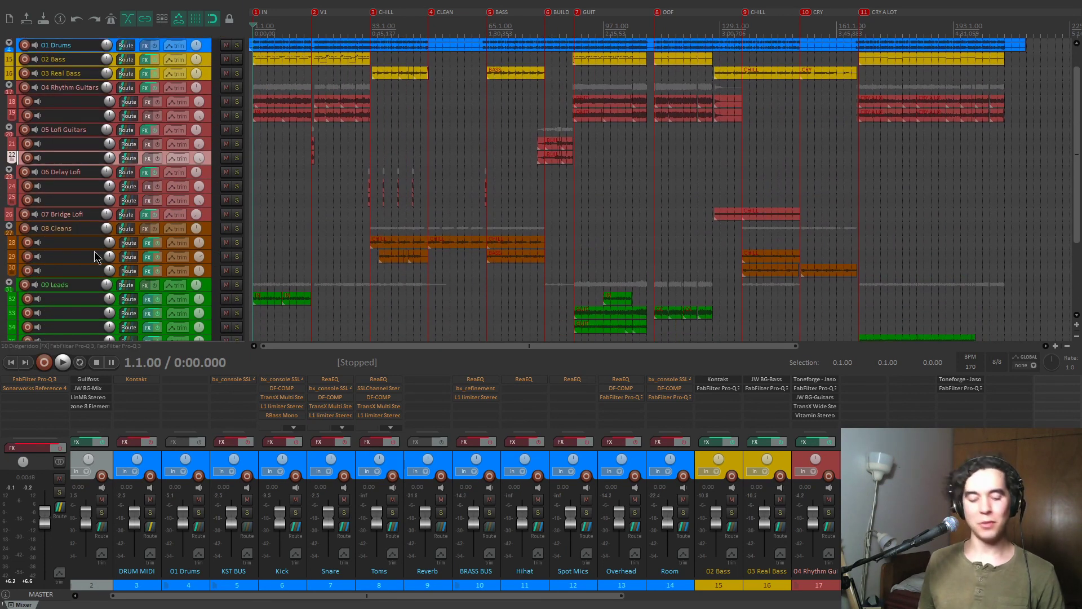
scroll(3, 252, "up", 1)
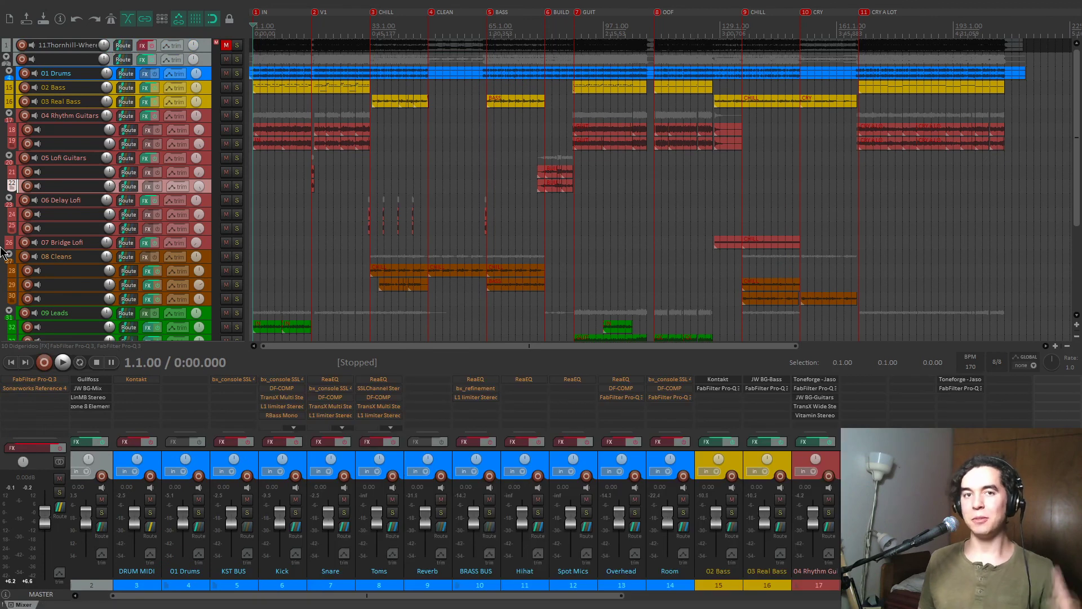